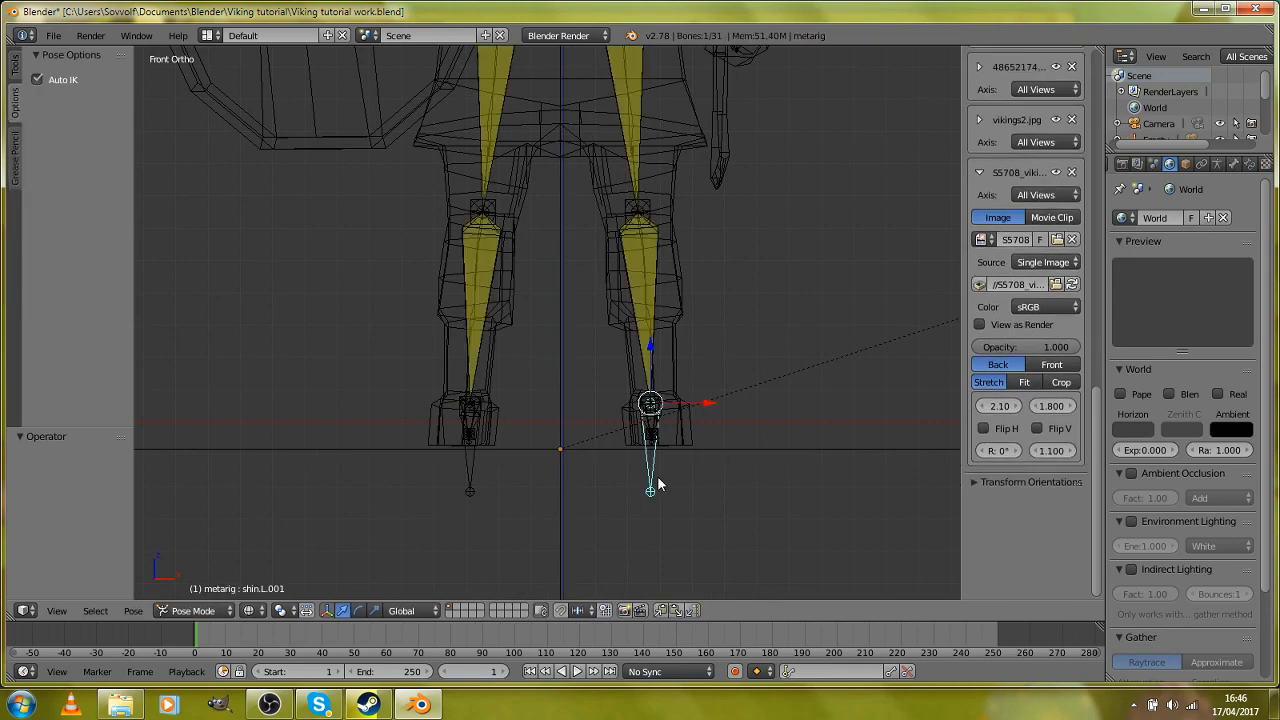
Step: Display the rigged viking with Texture viewport shading and view the character from the side
scroll(645, 465, "down", 6)
key("z")
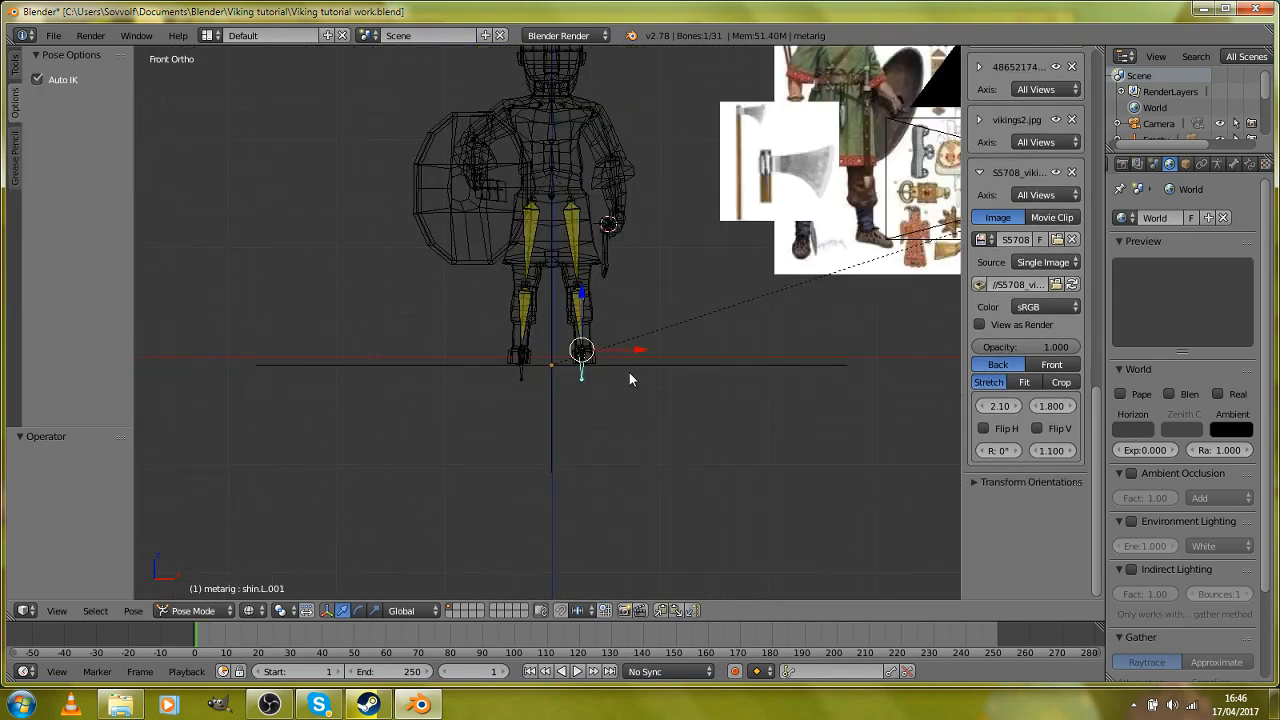
middle_click_drag(629, 378, 497, 482)
scroll(574, 443, "up", 4)
left_click(251, 610)
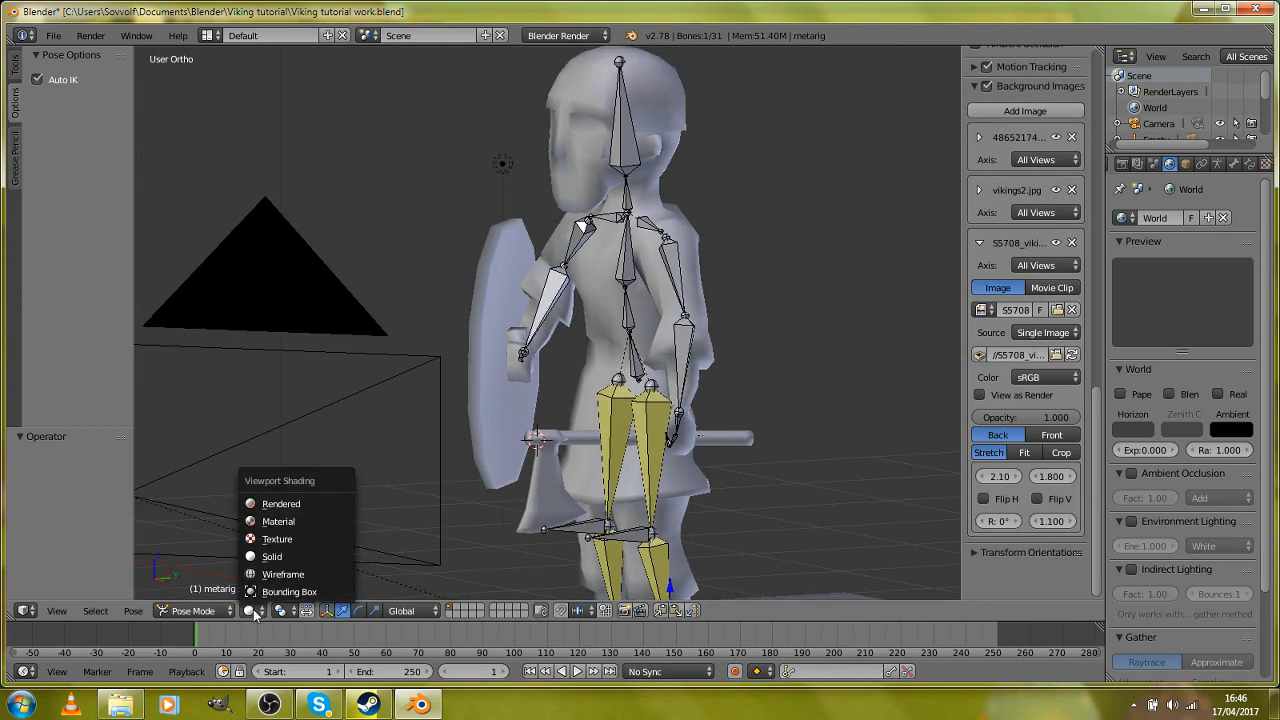
left_click(284, 541)
mouse_move(477, 479)
middle_mouse_down()
mouse_move(660, 487)
mouse_move(597, 467)
mouse_move(411, 476)
mouse_move(523, 500)
mouse_move(563, 484)
middle_mouse_up()
scroll(607, 454, "up", 5)
key("KP_3")
scroll(564, 495, "down", 4)
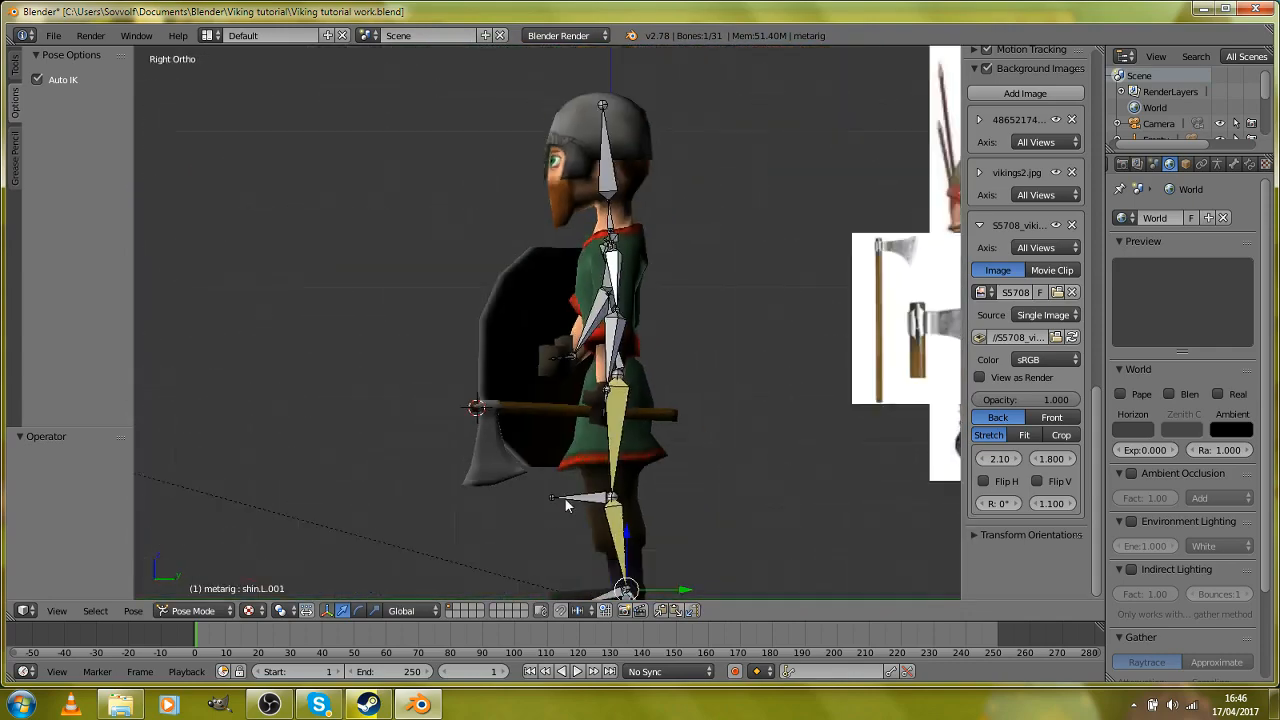
Step: Switch the viewport to solid shading and select the shin.L.001 control bone beneath the ankle
middle_click_drag(665, 575, 665, 440, "shift")
scroll(665, 440, "up", 3)
key("z")
scroll(700, 515, "up", 4)
middle_click_drag(706, 531, 617, 372, "shift")
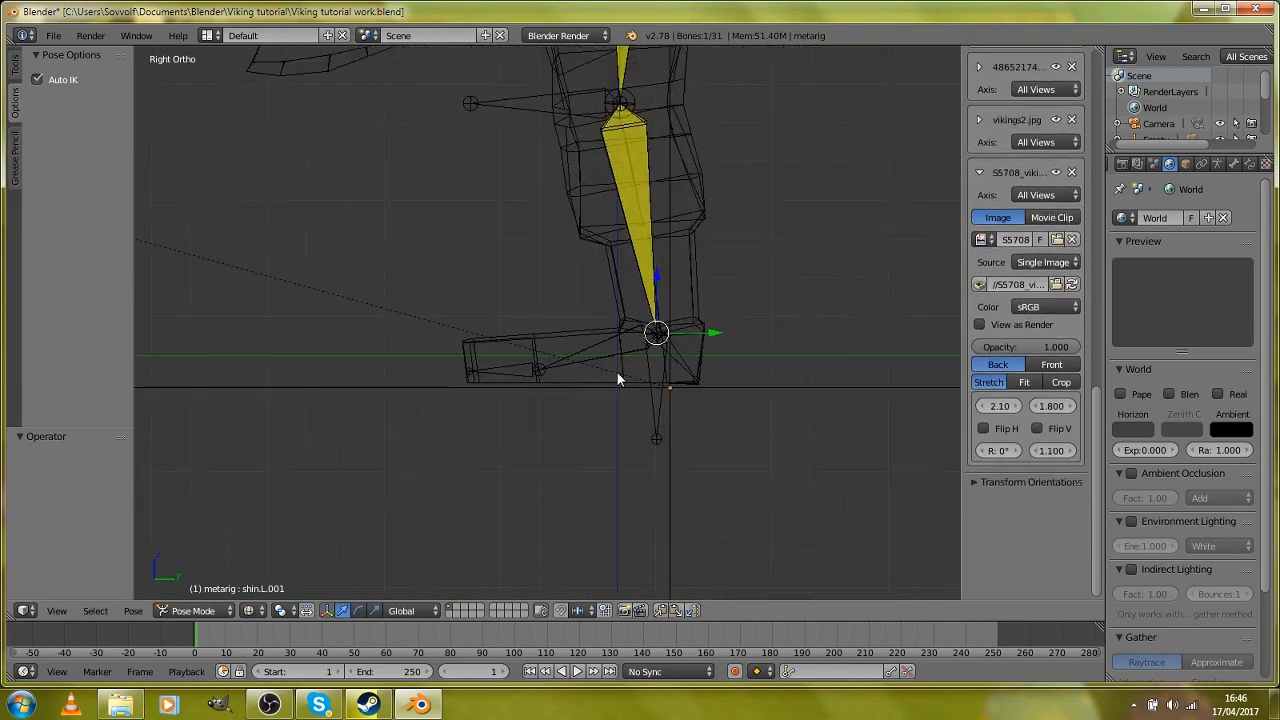
scroll(619, 374, "up", 2)
key("z")
right_click(714, 447)
right_click(705, 452)
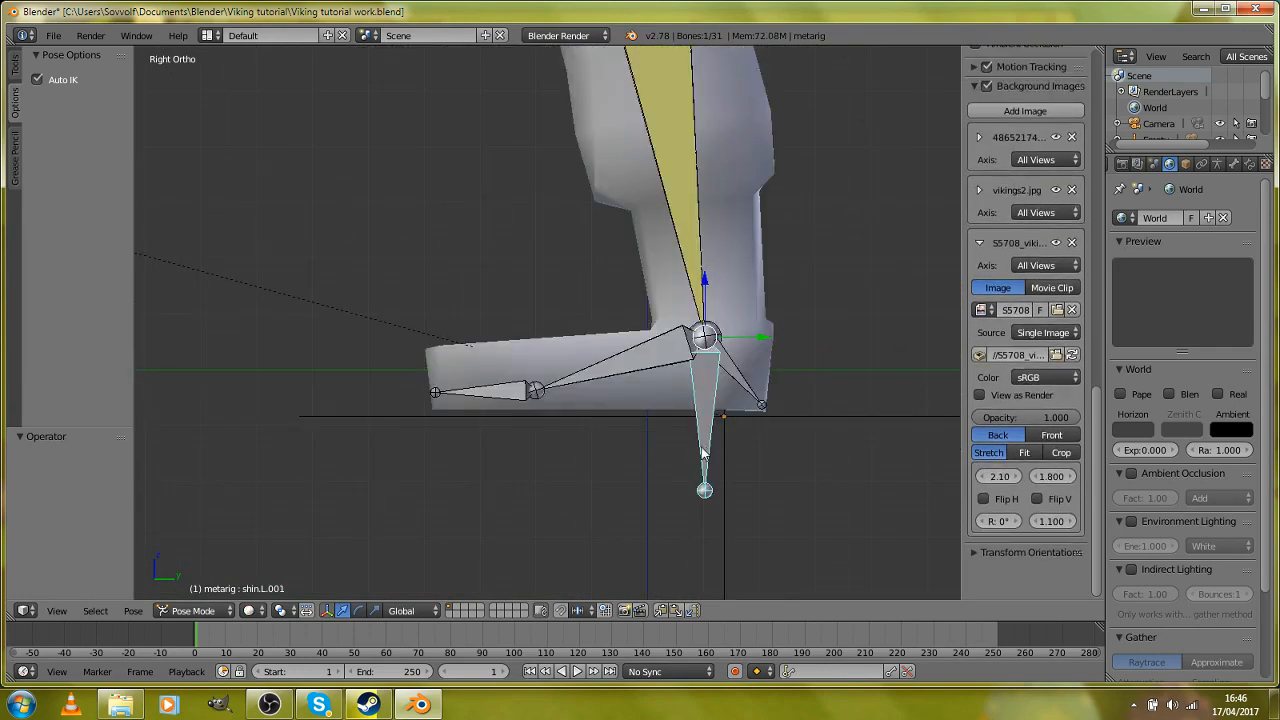
Step: Examine the ankle control bones and leg bone chains from the front and side in wireframe and solid shading
key("KP_1")
scroll(701, 453, "down", 6)
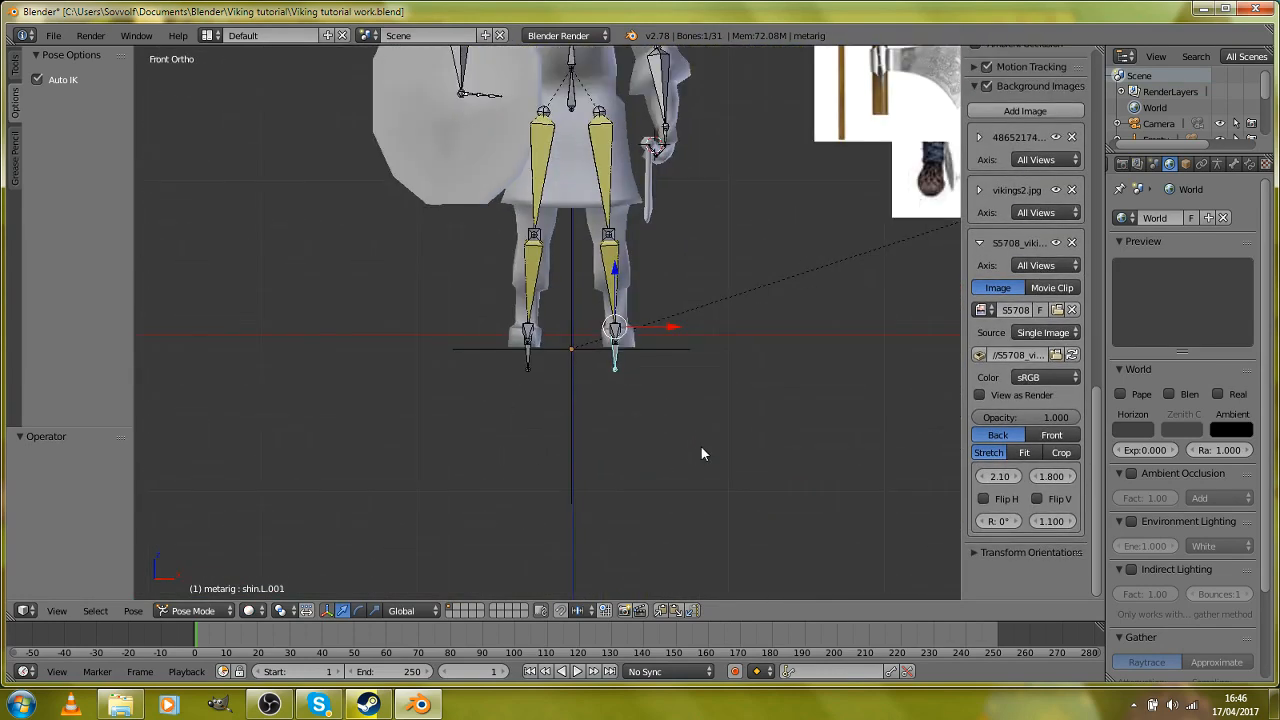
scroll(701, 453, "up", 5)
key("KP_3")
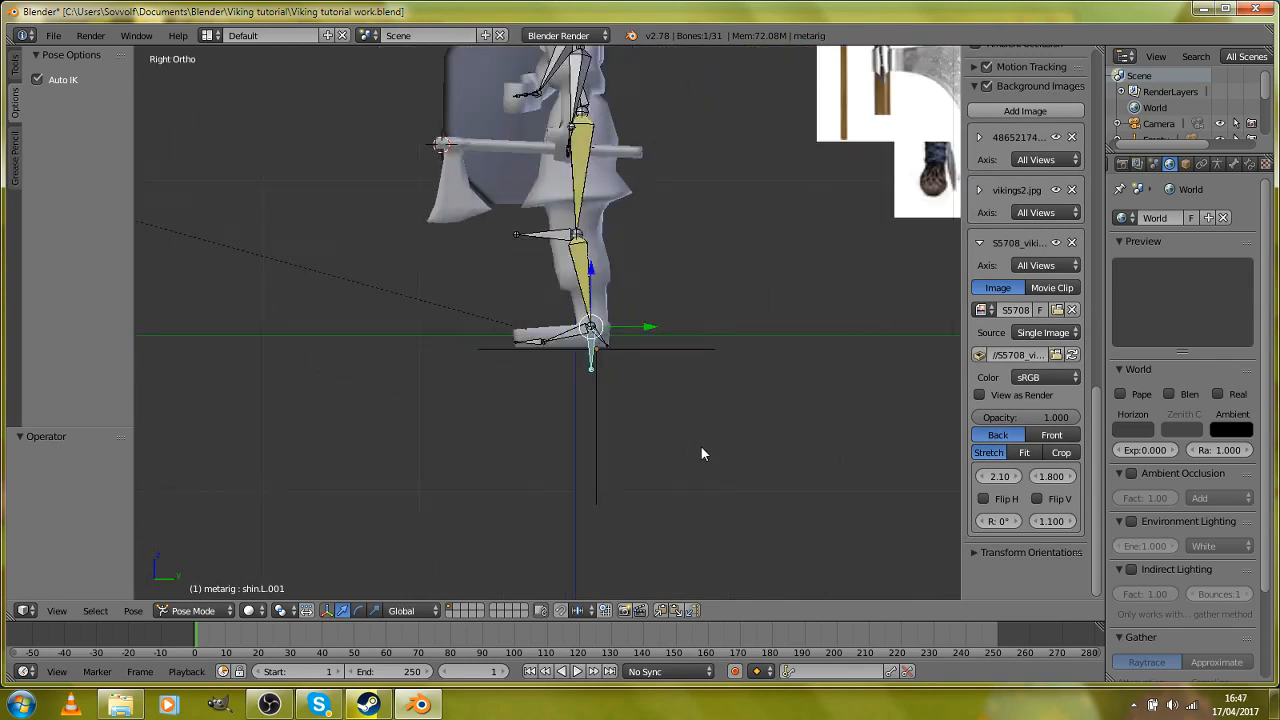
scroll(701, 453, "up", 3)
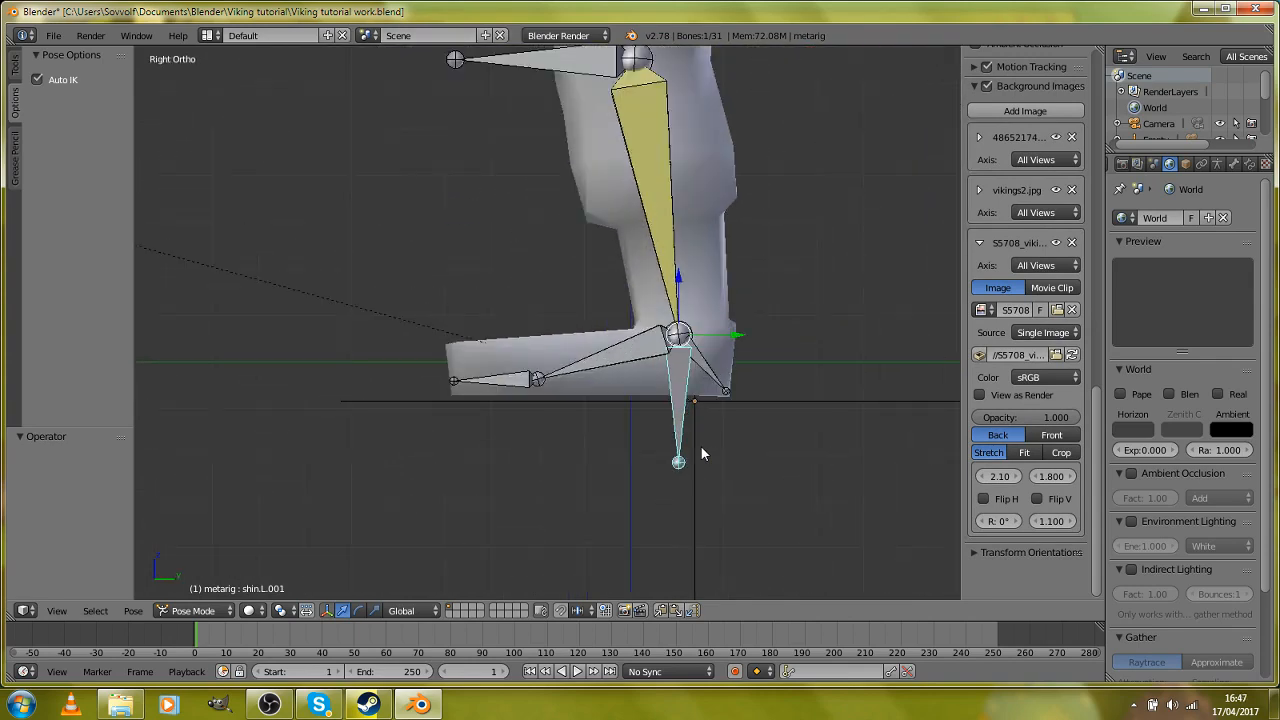
key("z")
scroll(701, 453, "up", 1)
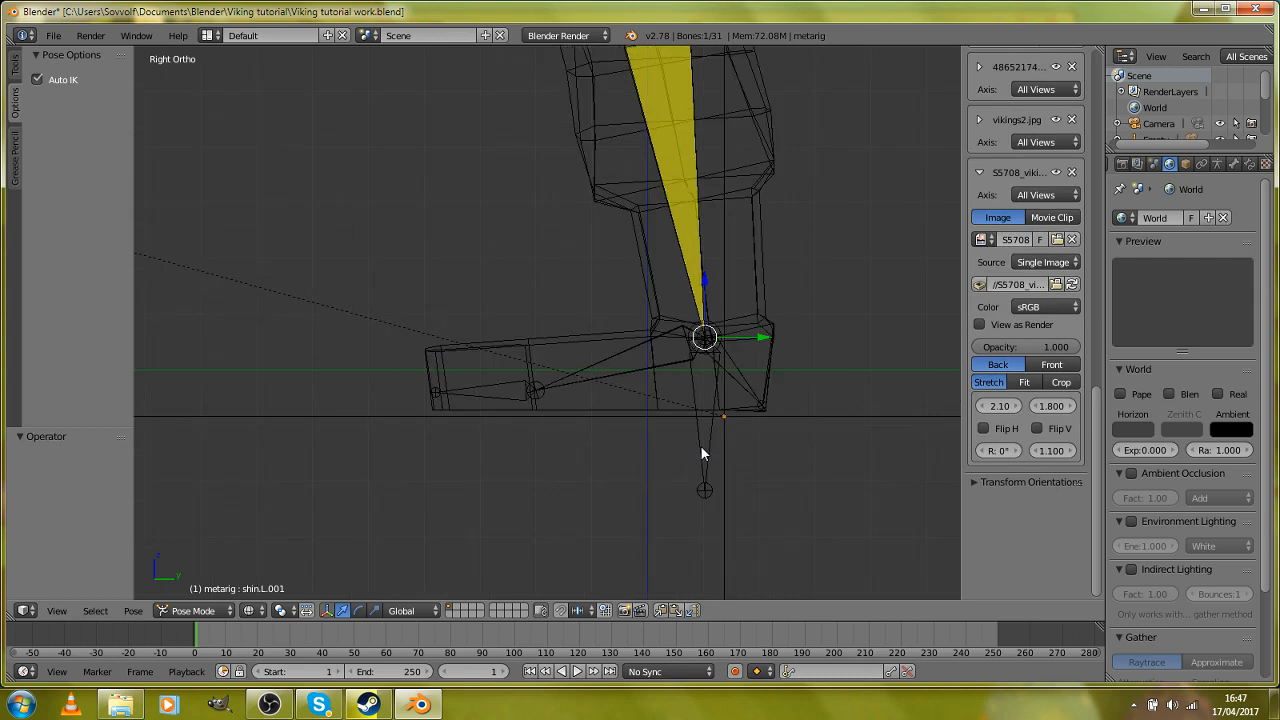
key("z")
key("z")
key("z")
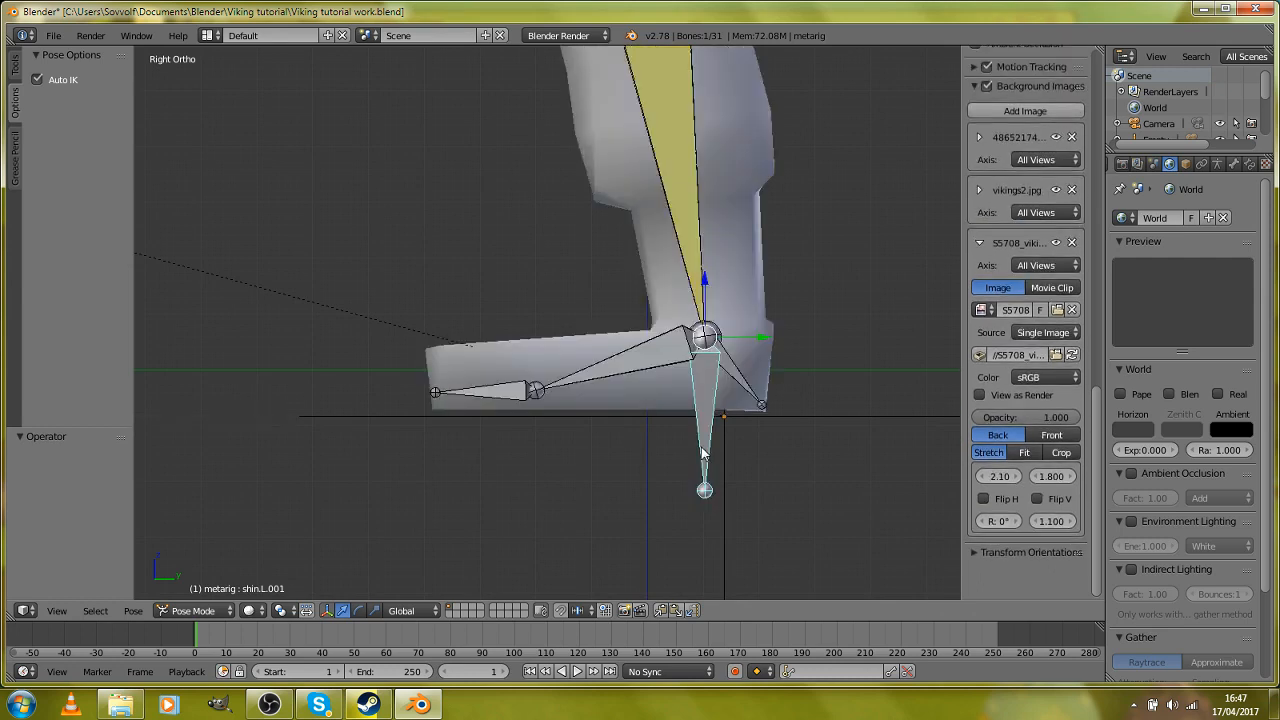
scroll(702, 453, "down", 1)
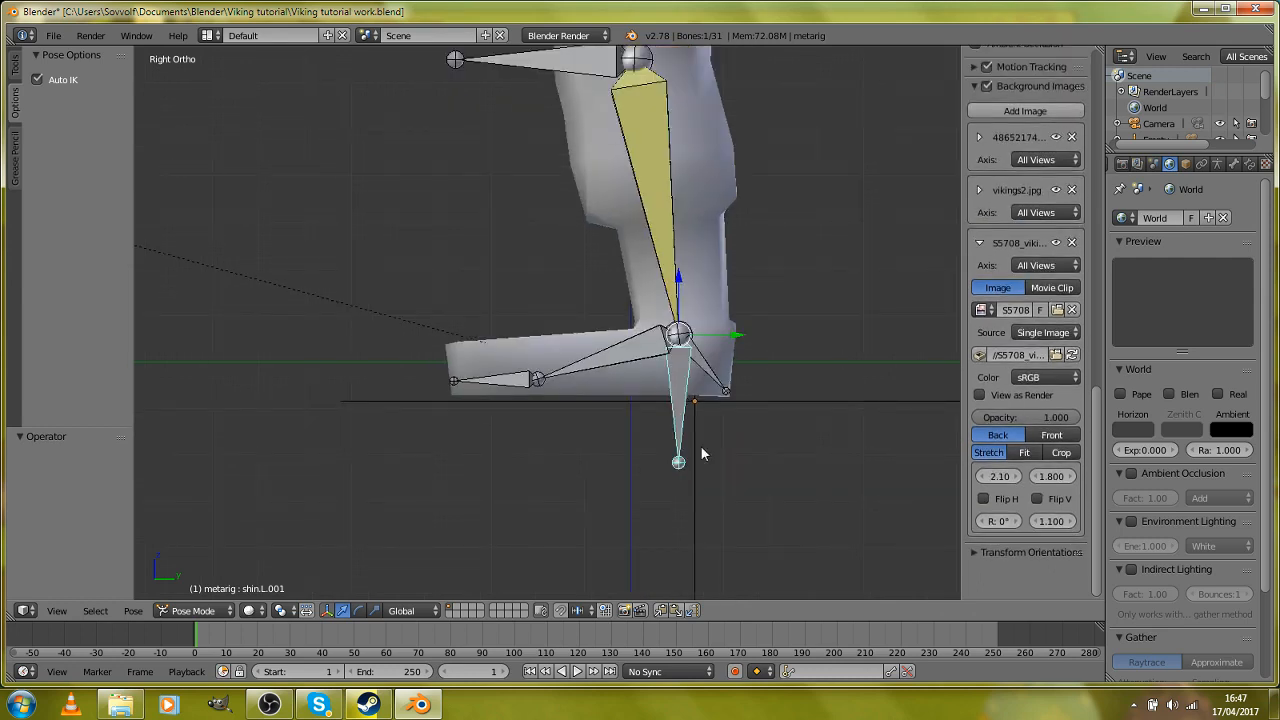
scroll(702, 453, "up", 1)
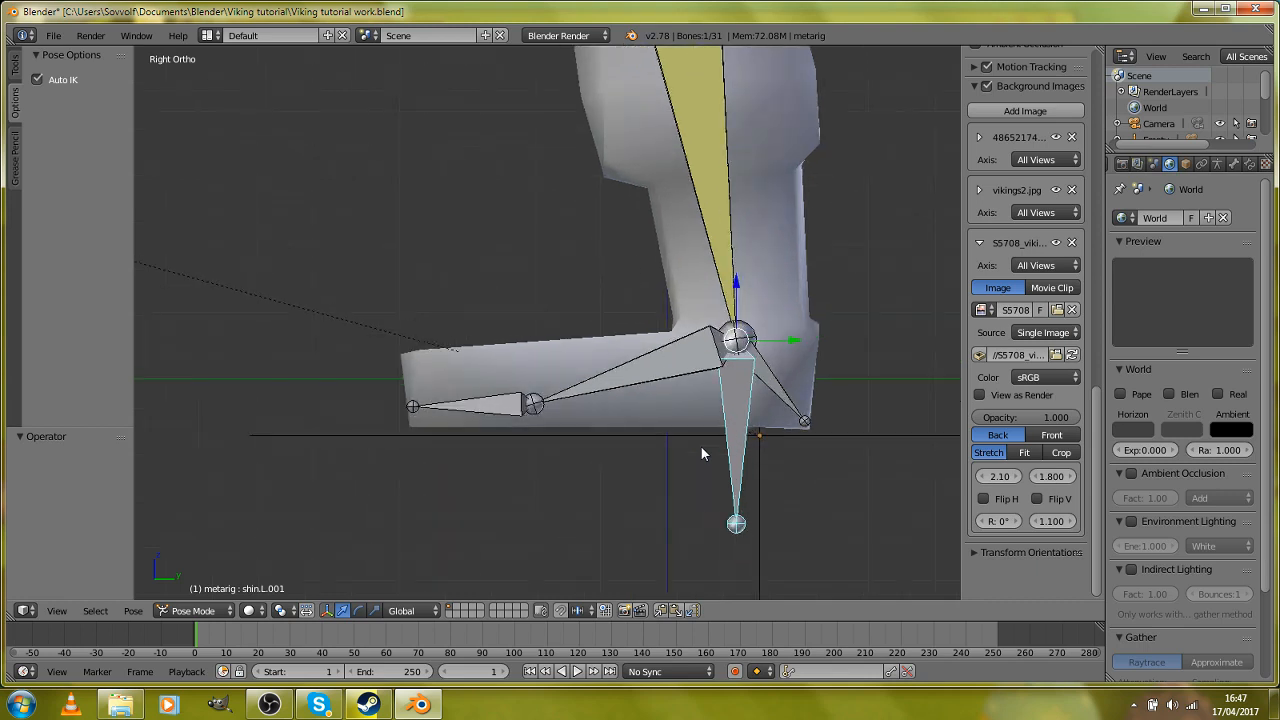
key("z")
key("z")
scroll(700, 447, "up", 2)
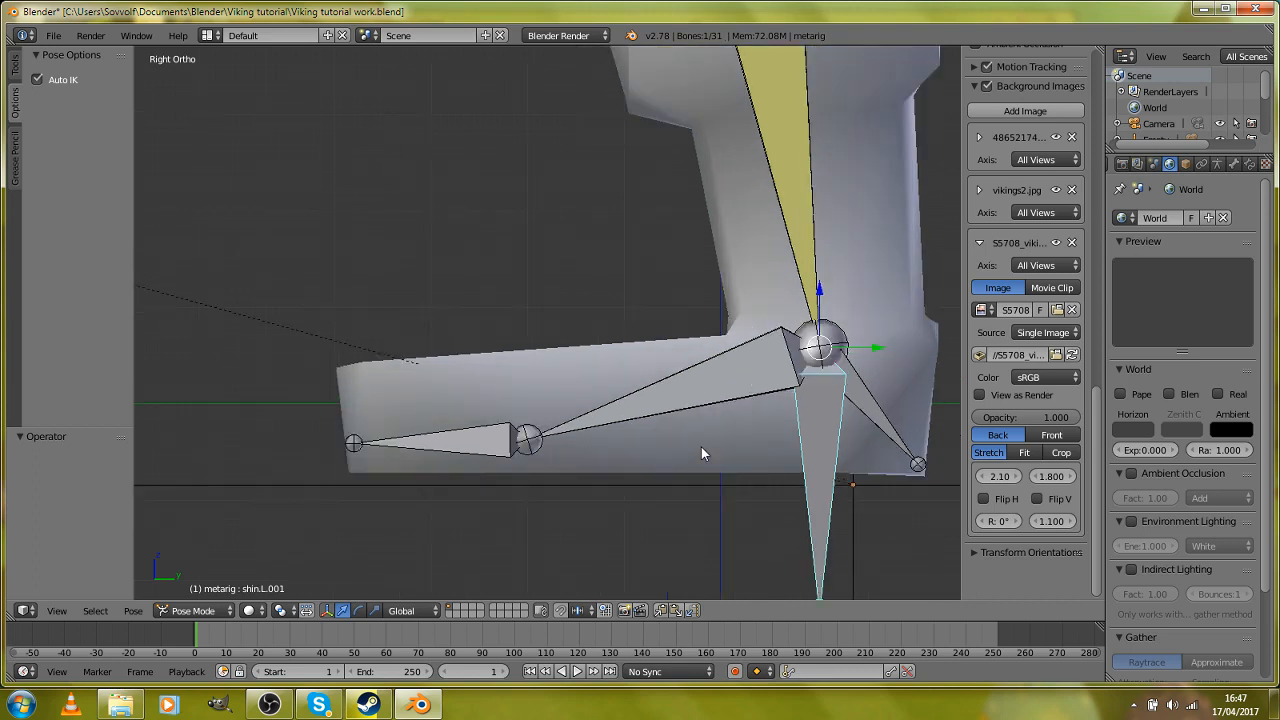
scroll(557, 394, "down", 1)
scroll(545, 406, "up", 3)
scroll(545, 413, "down", 3)
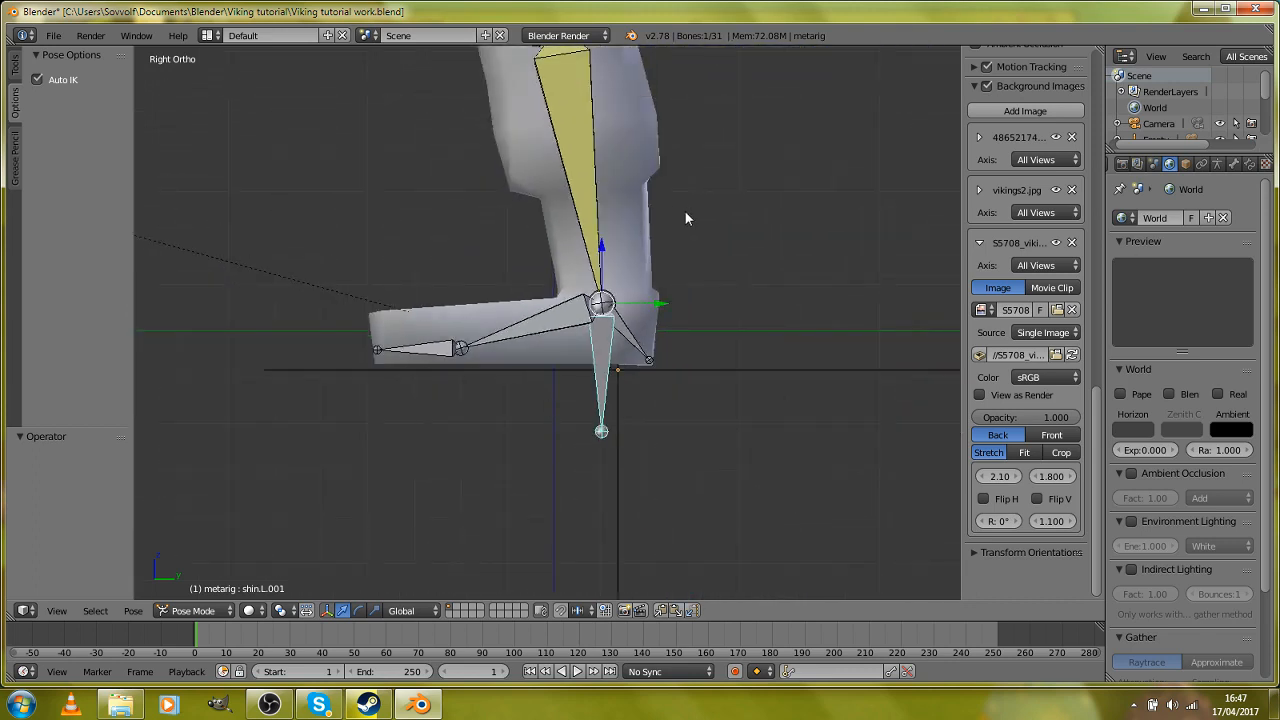
scroll(523, 245, "down", 2)
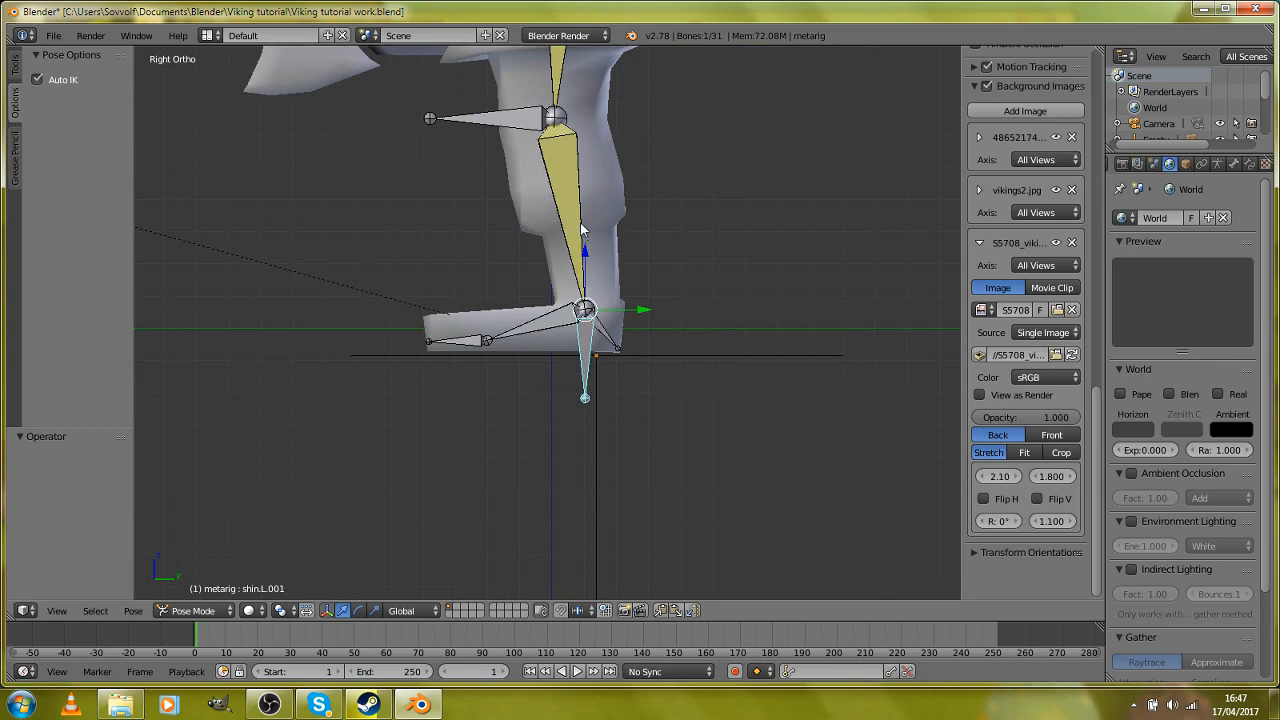
scroll(540, 315, "up", 5)
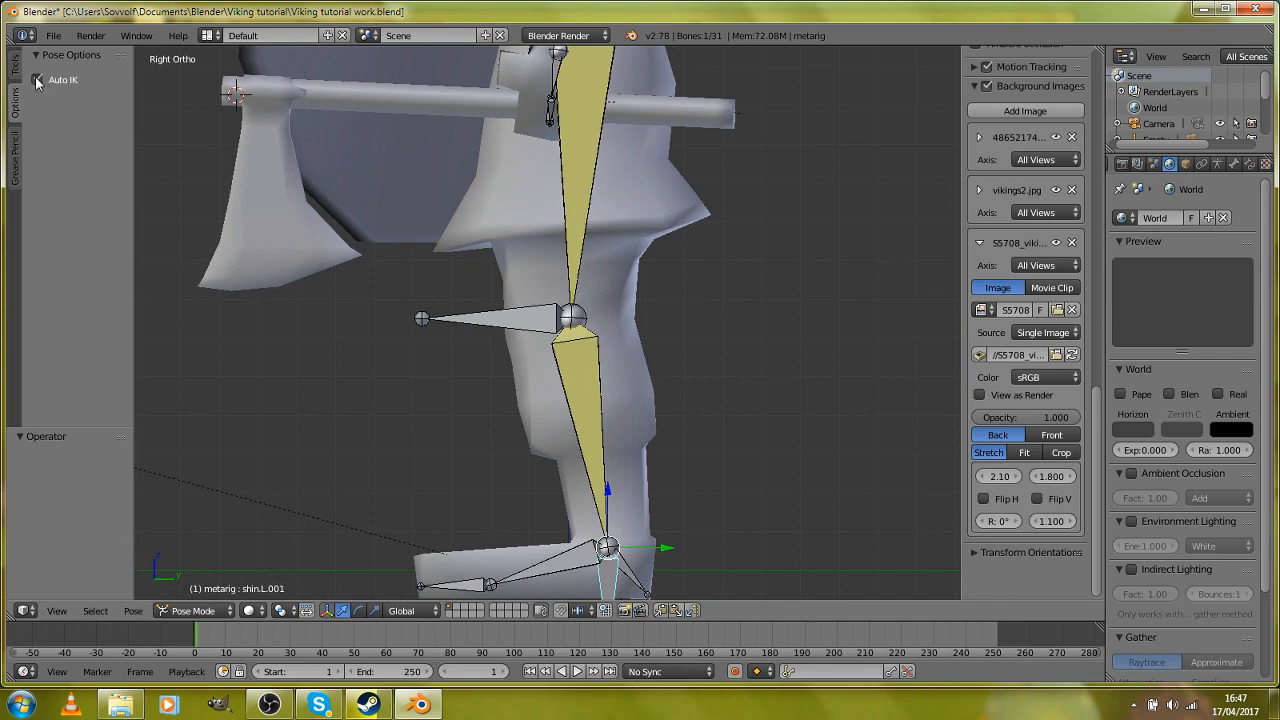
middle_click_drag(437, 378, 435, 224, "shift")
scroll(560, 400, "up", 2)
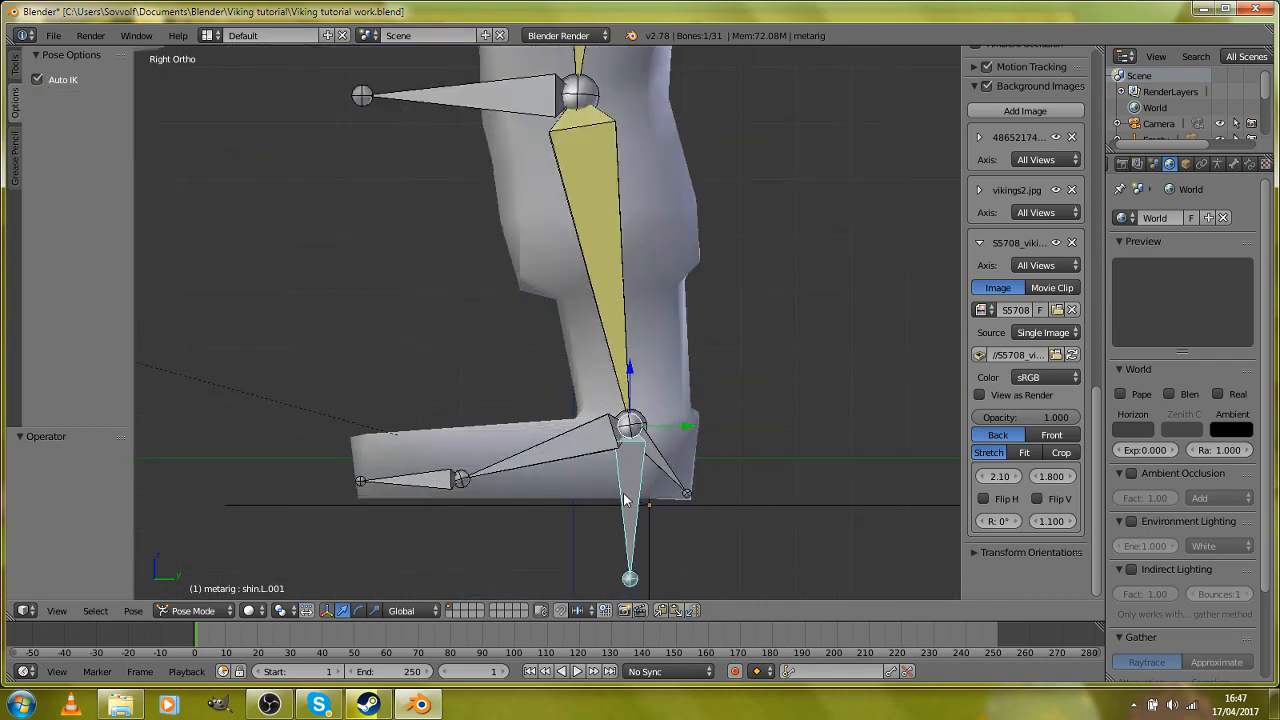
key("z")
scroll(648, 534, "up", 1)
key("z")
middle_click_drag(650, 536, 725, 560)
key("KP_3")
scroll(725, 561, "down", 3)
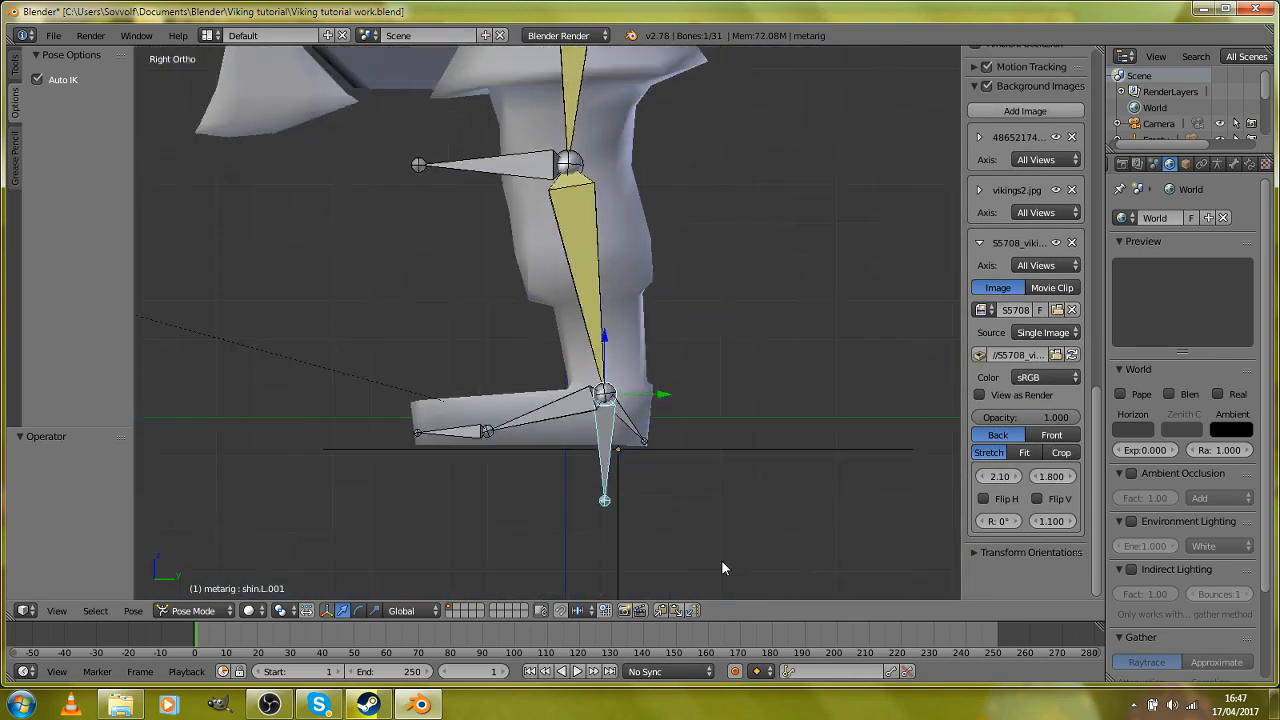
scroll(721, 560, "down", 1)
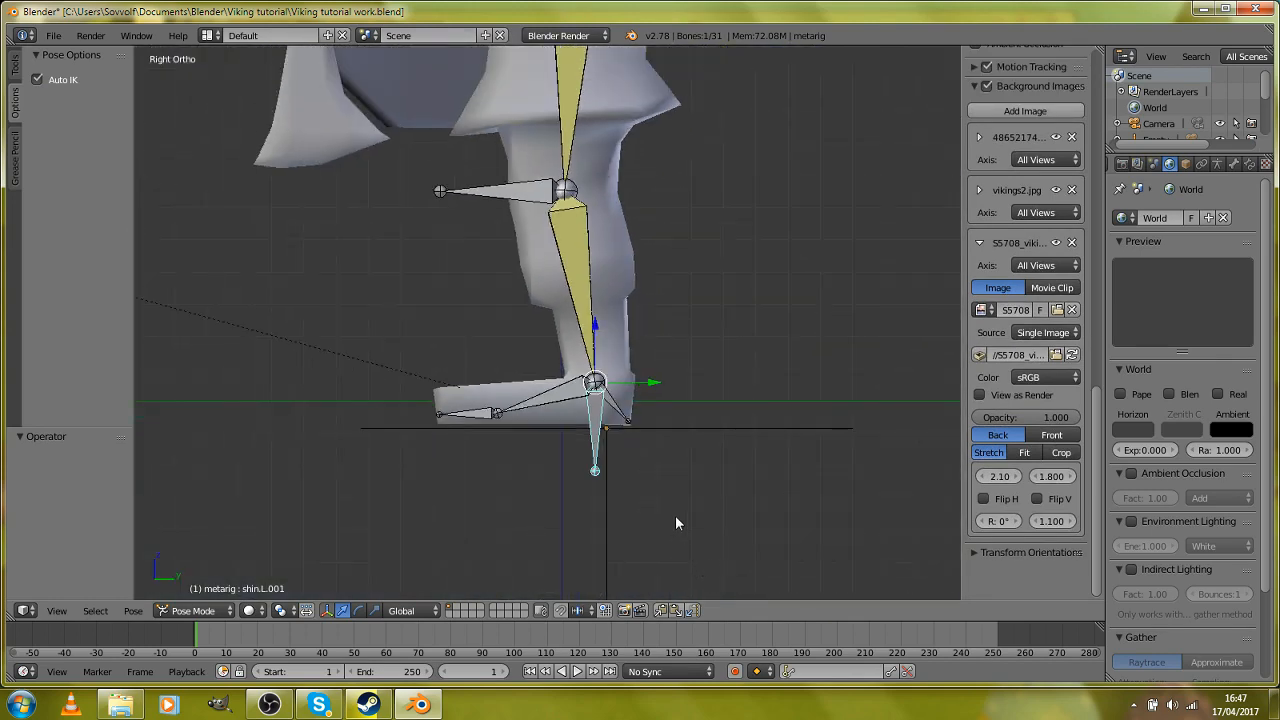
scroll(672, 514, "up", 3)
key("g")
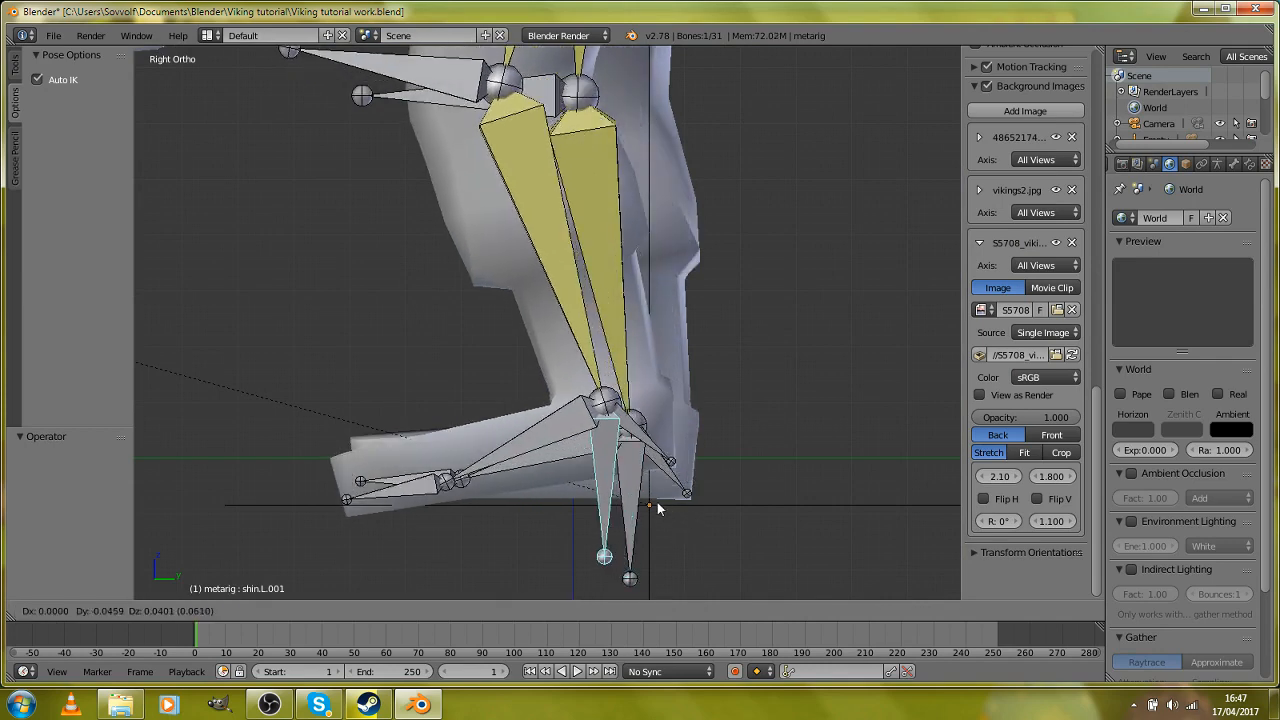
right_click(530, 479)
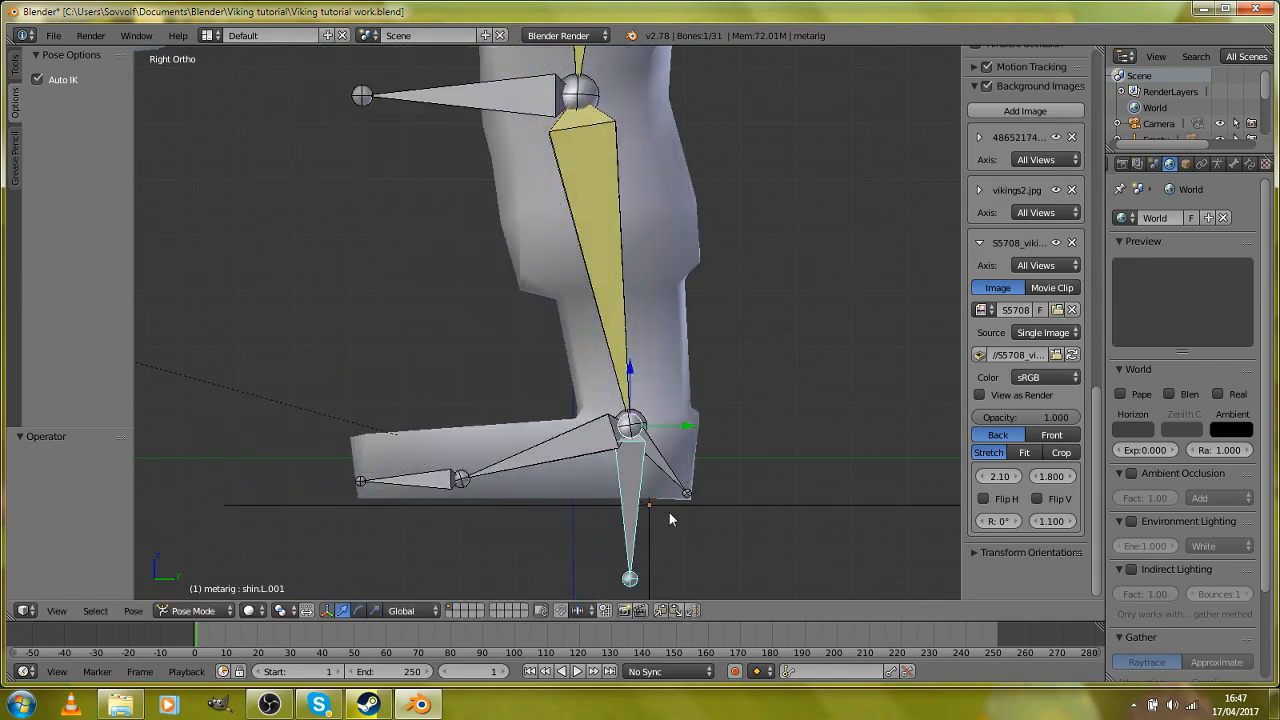
key("g")
right_click(532, 478)
middle_click_drag(532, 478, 513, 499)
key("KP_3")
scroll(513, 499, "up", 3)
scroll(513, 499, "down", 3)
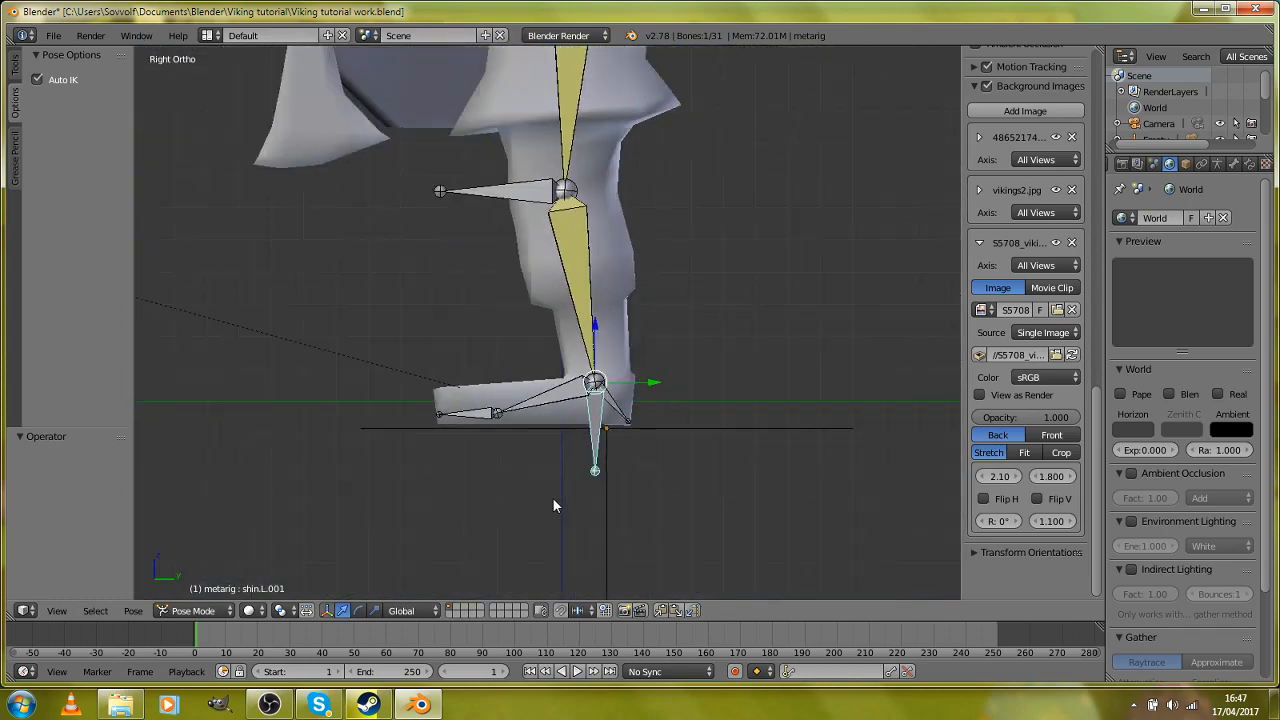
Step: Move the shin.L.001 control bone forward and slightly up, by about -0.232 in Y and 0.068 in Z
scroll(553, 505, "down", 2)
key("g")
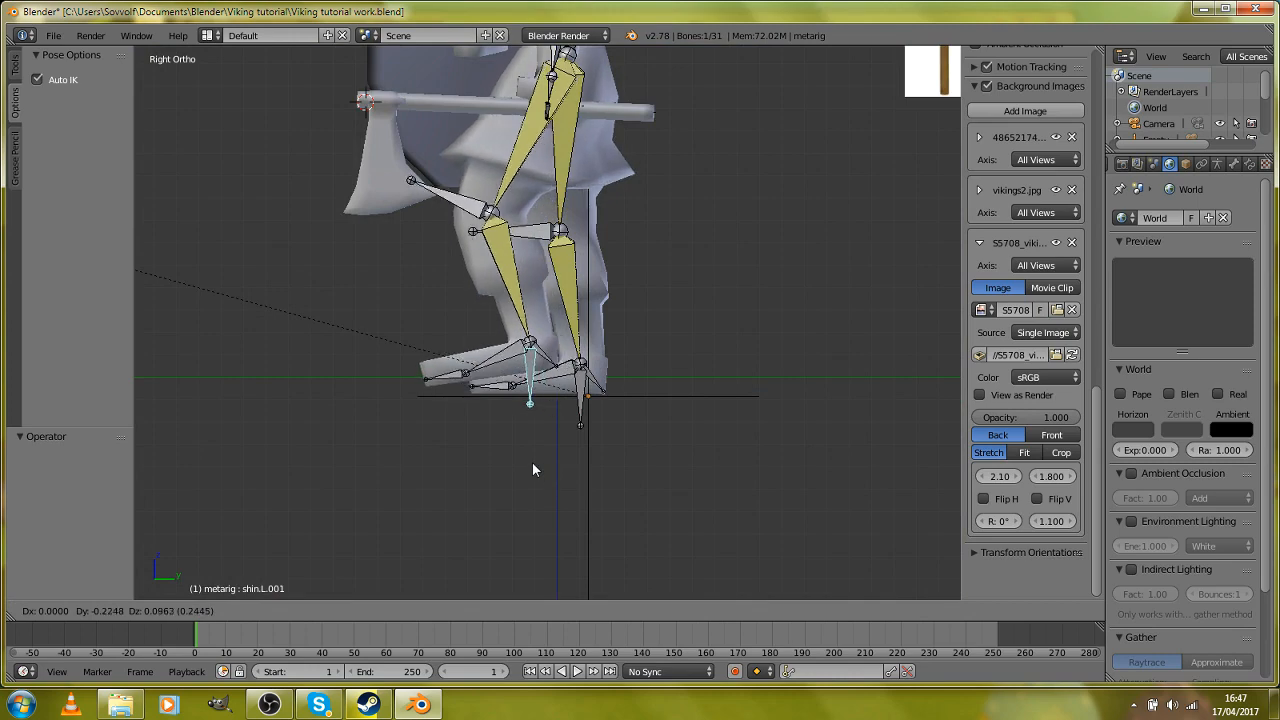
left_click(534, 468)
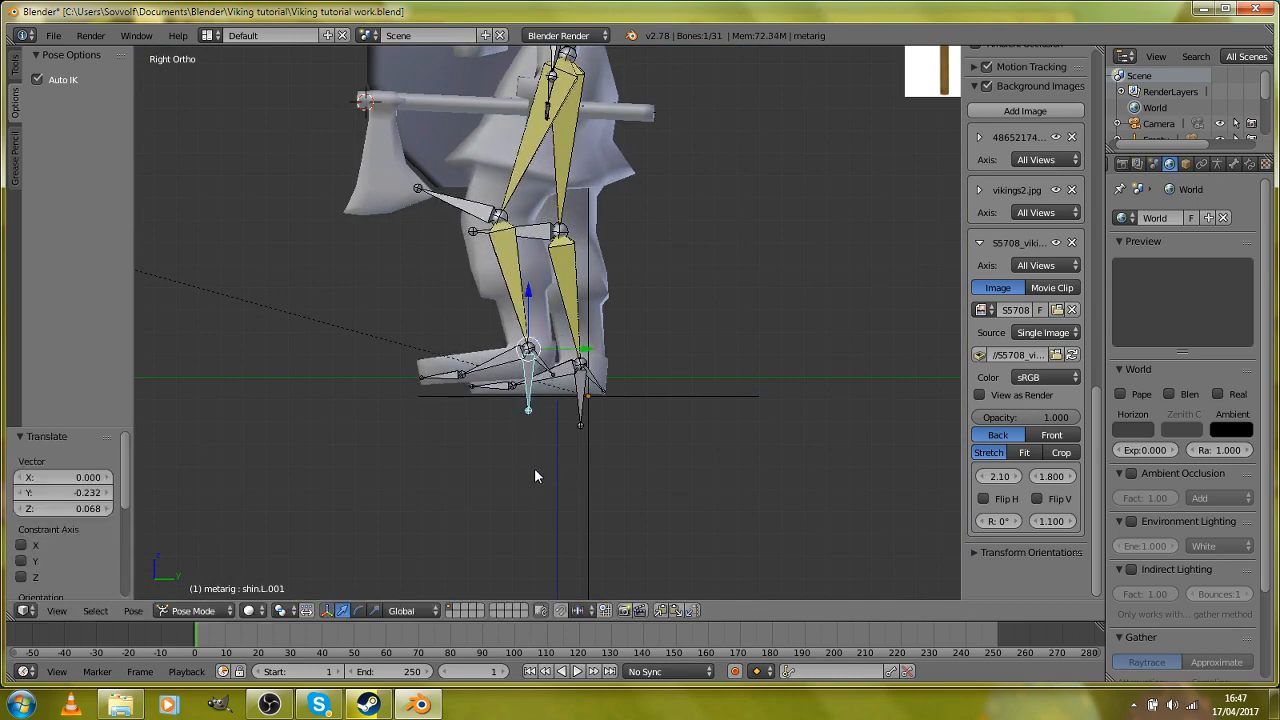
Step: Move the other leg's control bone, shin.L.003, backward and up by about 0.242 in Y and 0.109 in Z
scroll(560, 470, "up", 2)
key("z")
right_click(612, 476)
key("z")
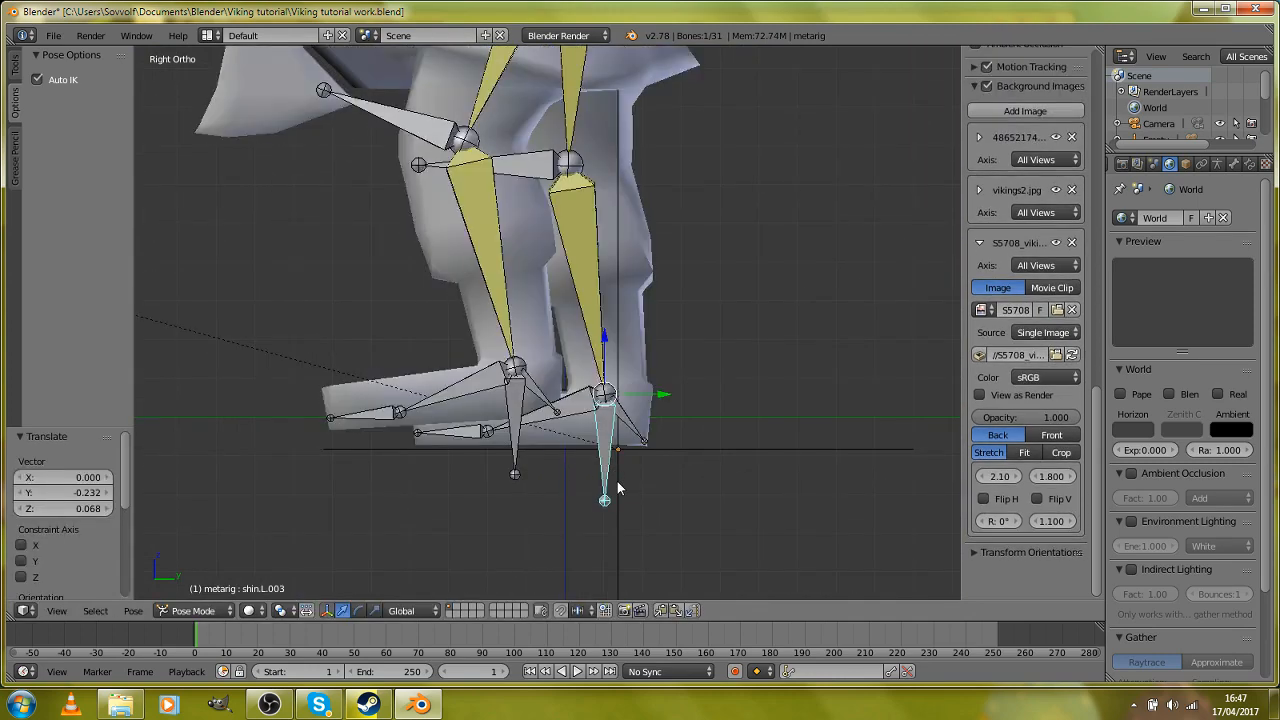
key("g")
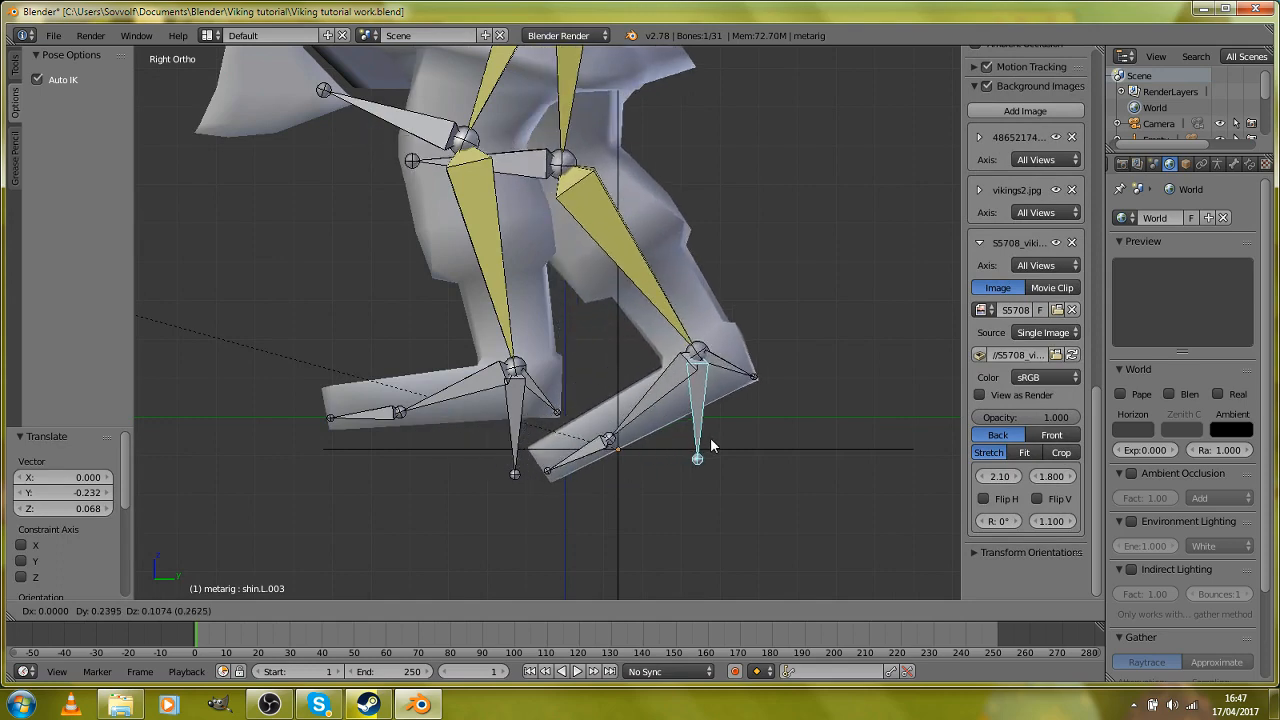
left_click(710, 444)
Step: Move the rear leg's shin.L.003 control bone farther back and up by about 0.089 in Y and 0.045 in Z
right_click(687, 398)
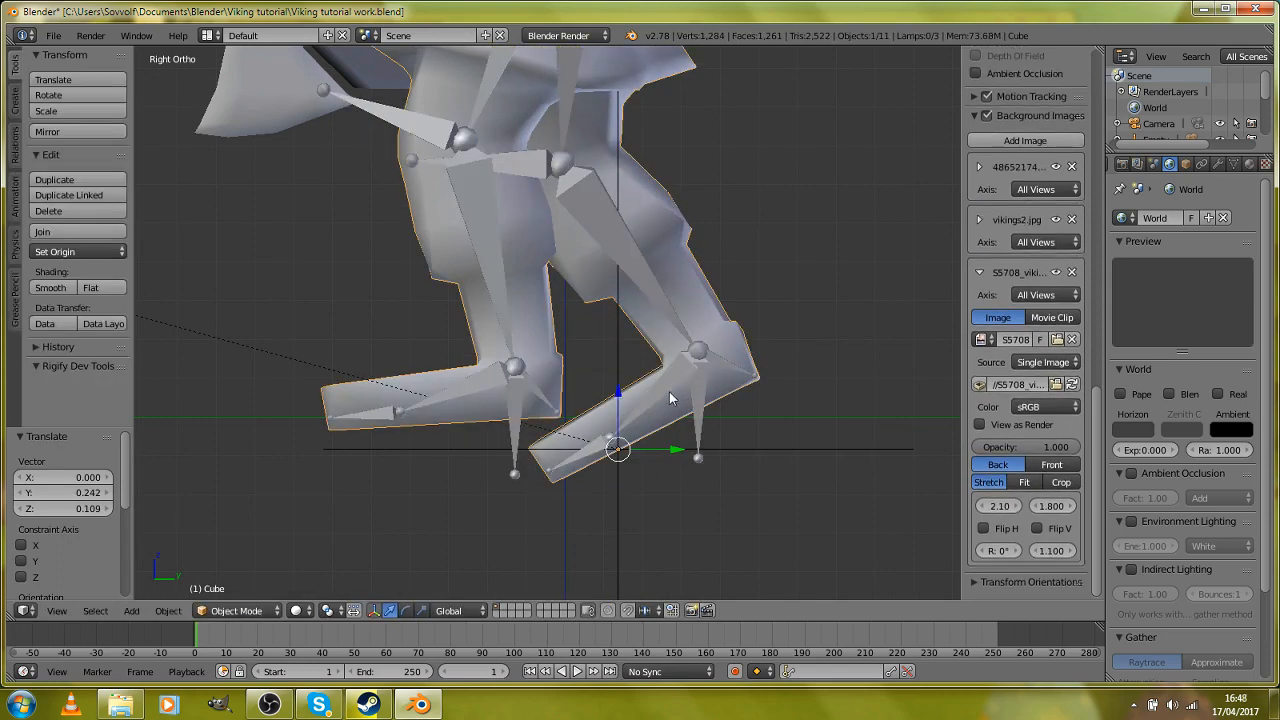
right_click(669, 392)
key("r")
right_click(650, 384)
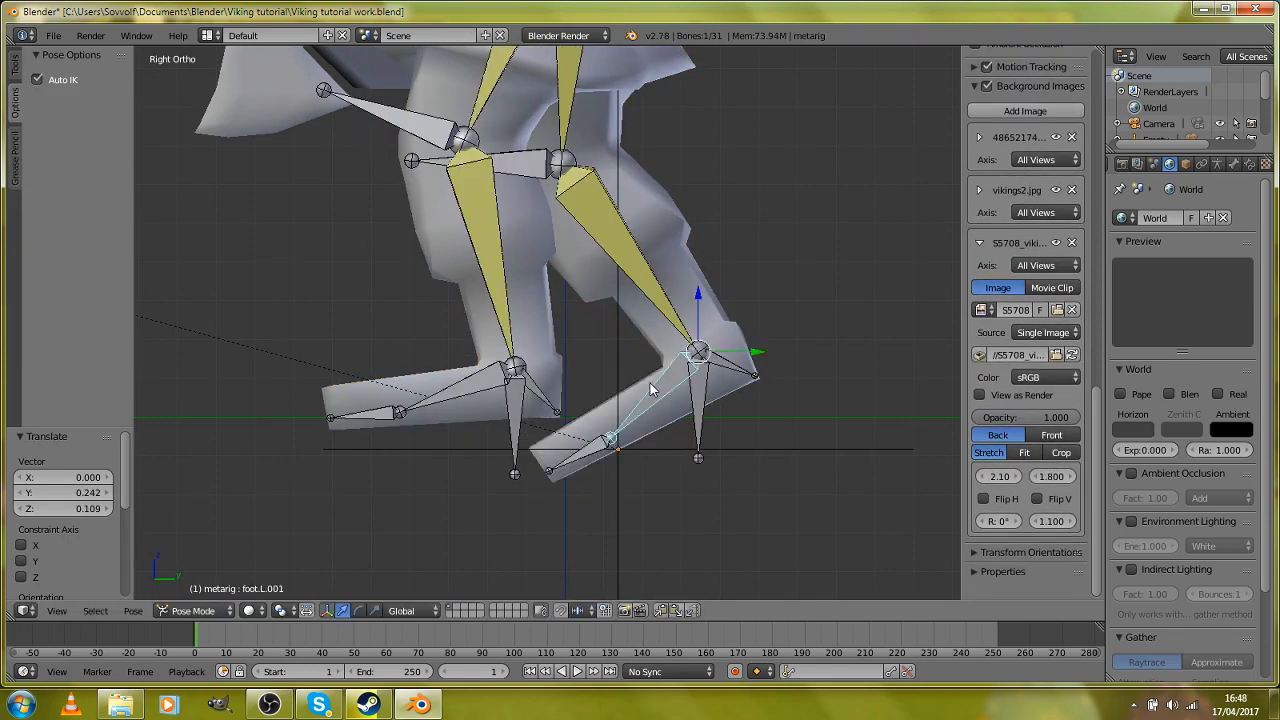
right_click(702, 424)
key("g")
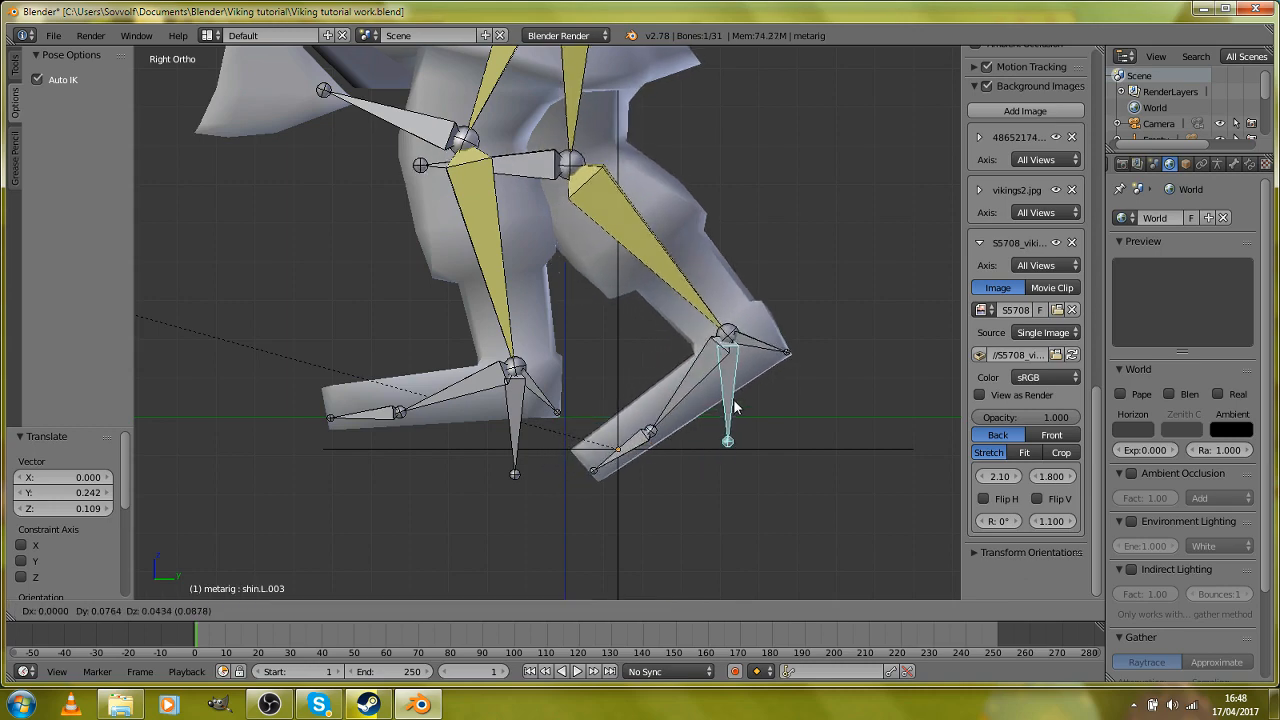
left_click(738, 401)
Step: Rotate the rear foot bone, foot.L.001, by about 32.1° to raise its toes
right_click(713, 395)
right_click(700, 397)
key("r")
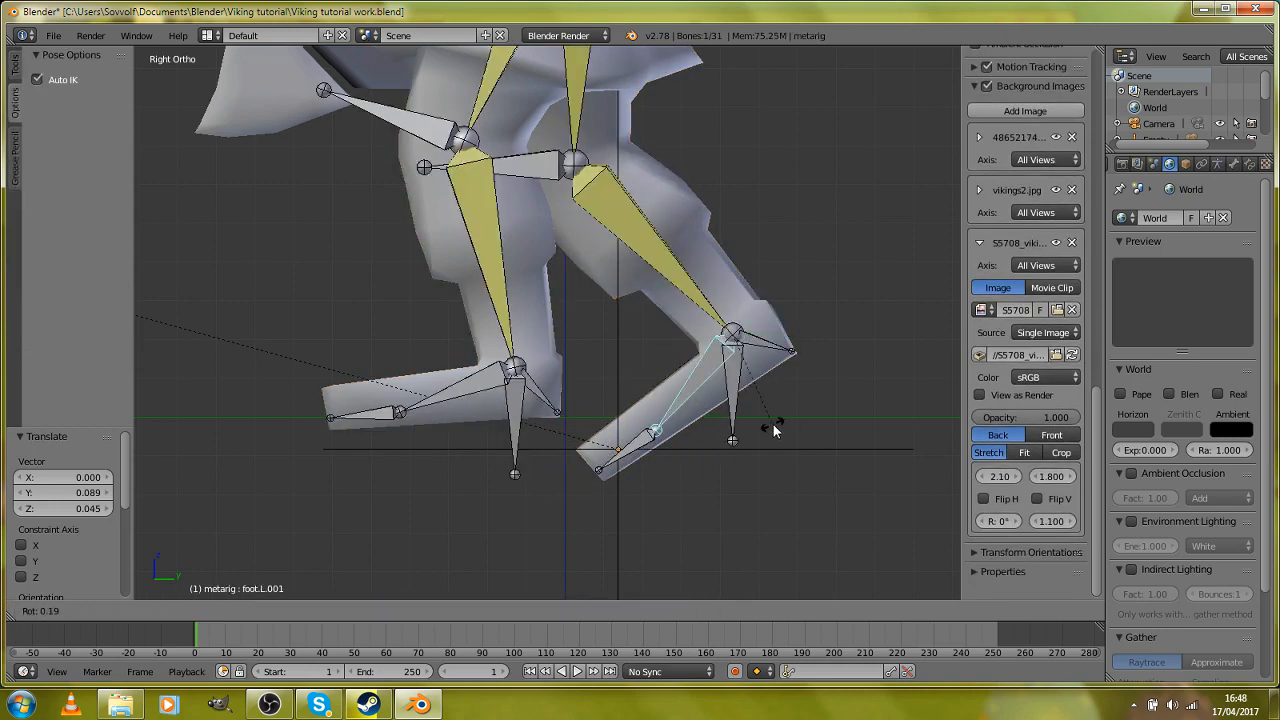
left_click(716, 445)
Step: Shift the rear leg's control bone by about 0.062 in Y and -0.047 in Z, and rotate the rear foot bone about -9.9°
right_click(734, 418)
key("g")
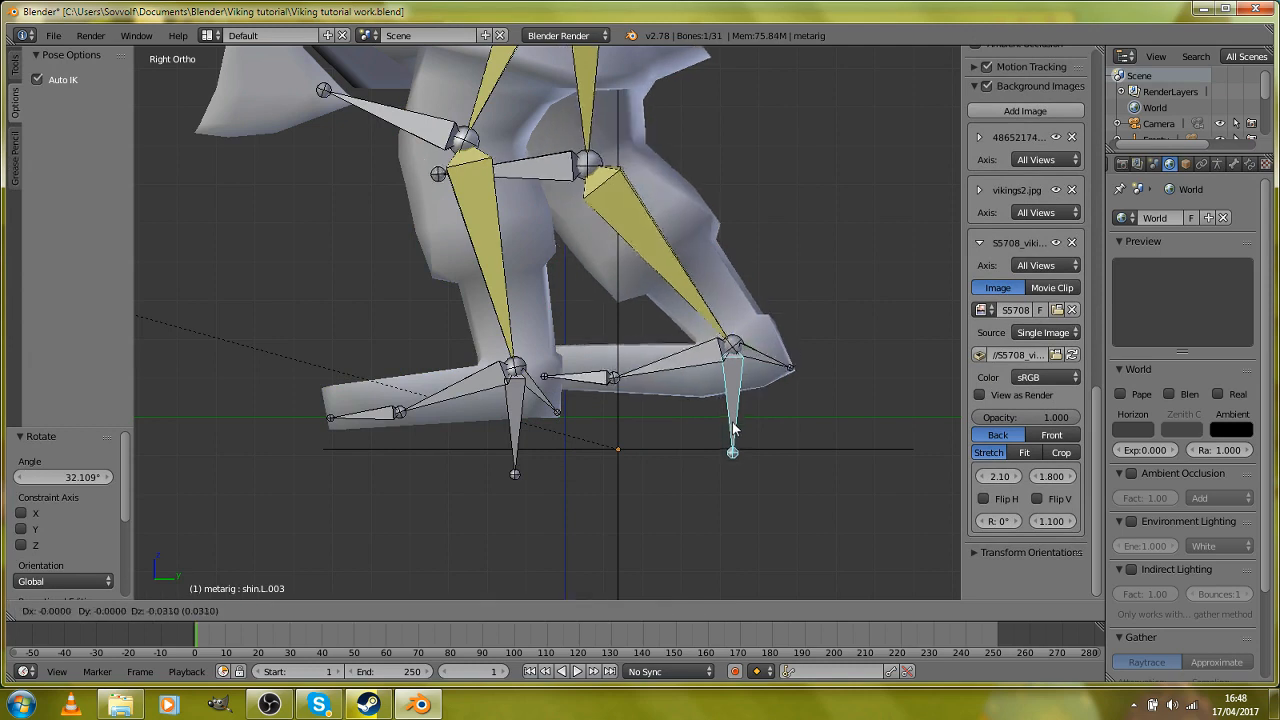
left_click(756, 438)
right_click(763, 393)
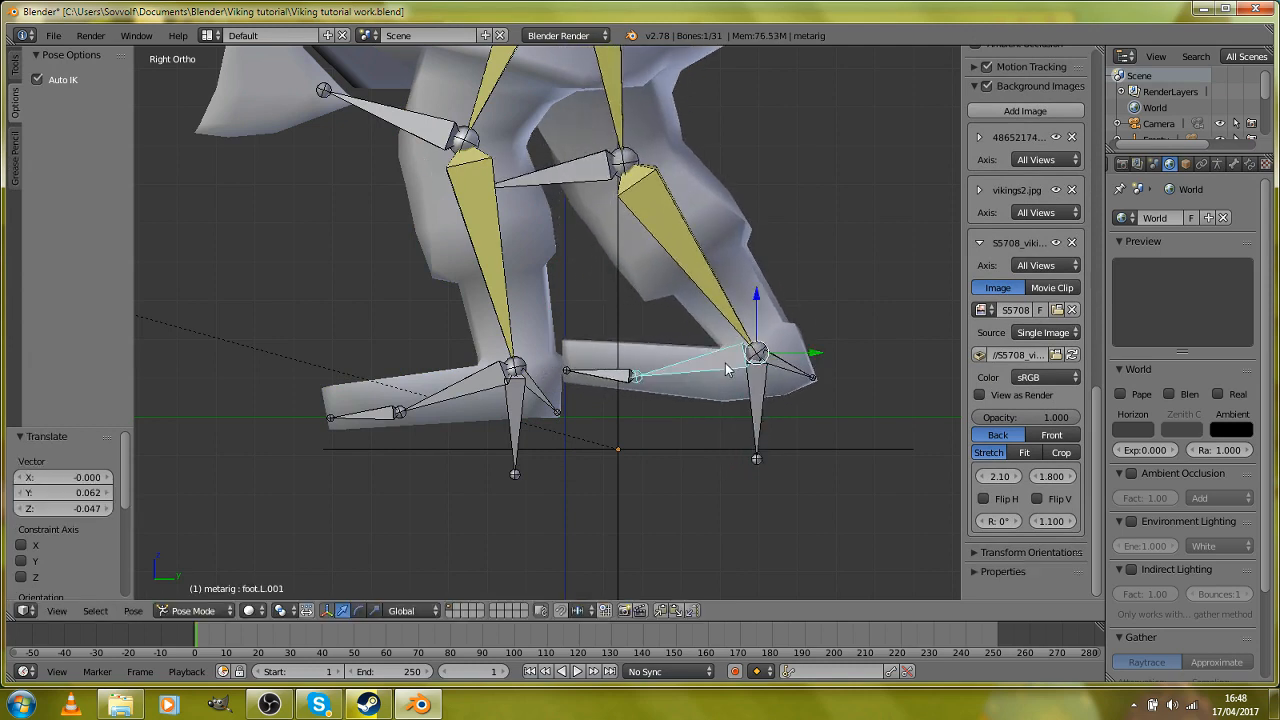
key("r")
left_click(770, 382)
Step: Move the front leg's shin.L.001 control bone slightly forward and up, by about -0.050 in Y and 0.006 in Z
right_click(520, 440)
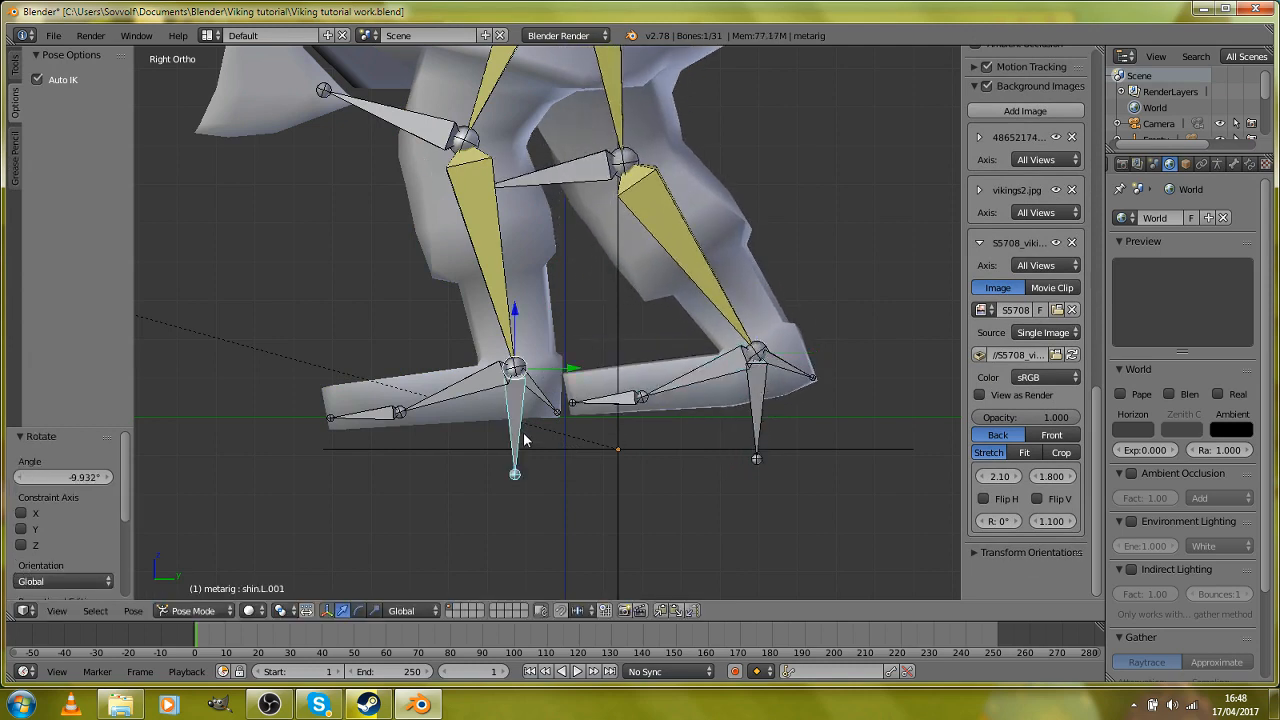
key("g")
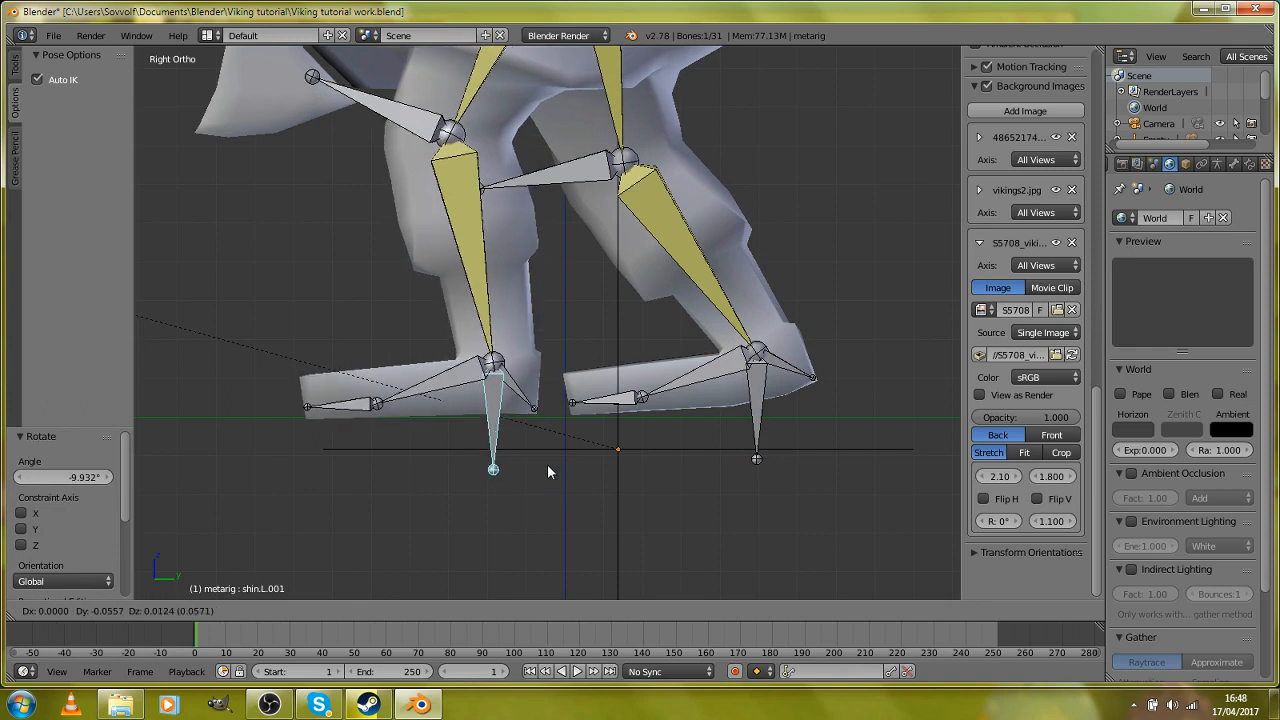
left_click(549, 466)
Step: Shift the rear leg's shin.L.003 control bone about -0.008 in Y and -0.029 in Z, and rotate foot bone foot.L.001 about -4.2°
right_click(760, 413)
key("g")
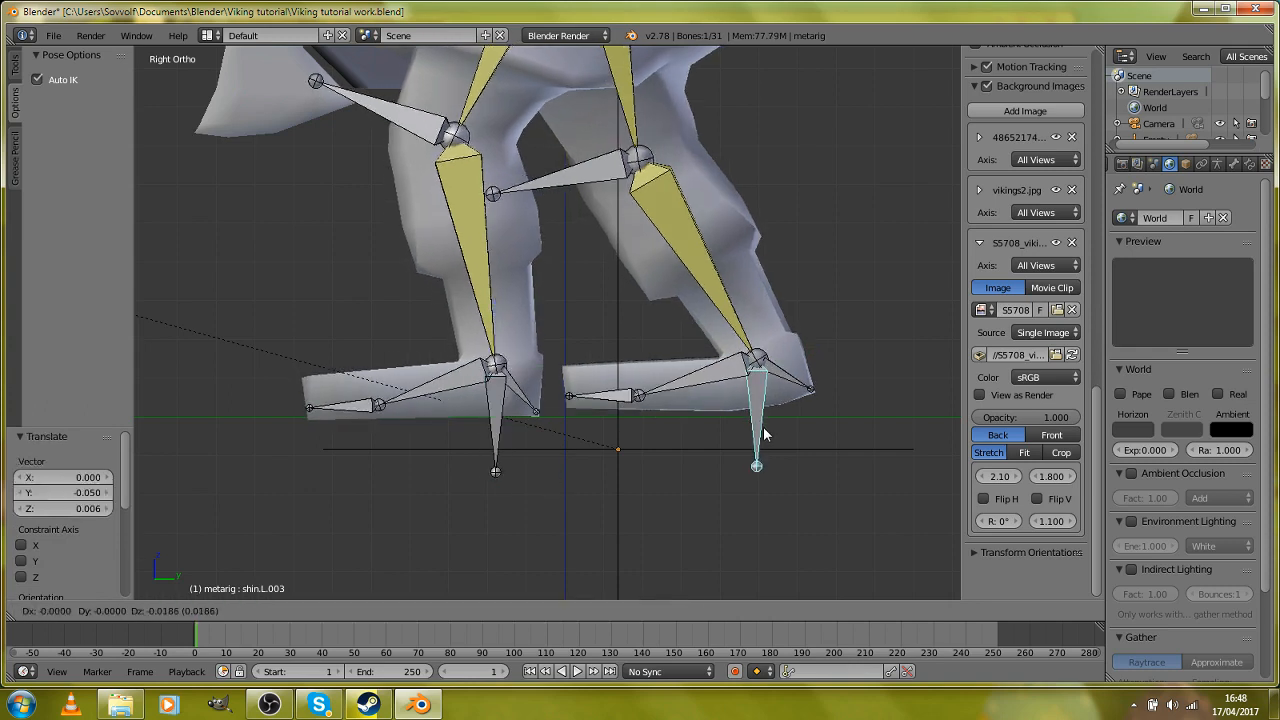
left_click(760, 437)
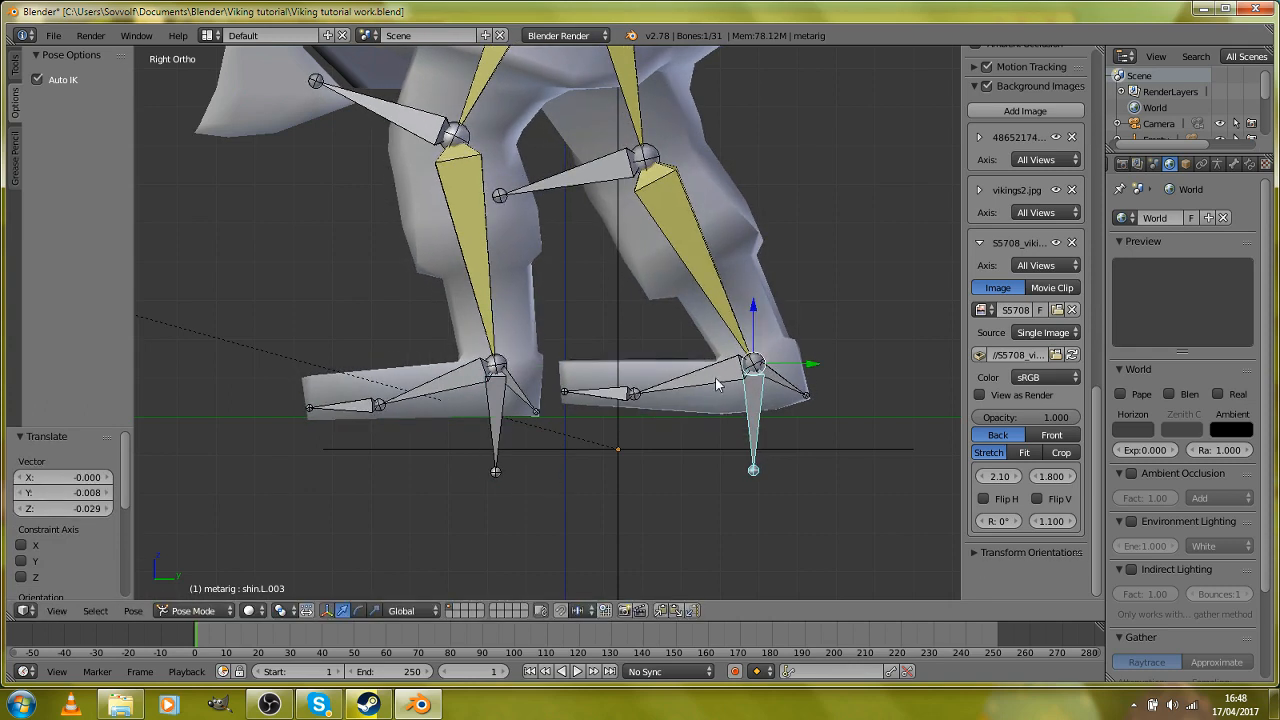
right_click(715, 377)
key("r")
left_click(781, 423)
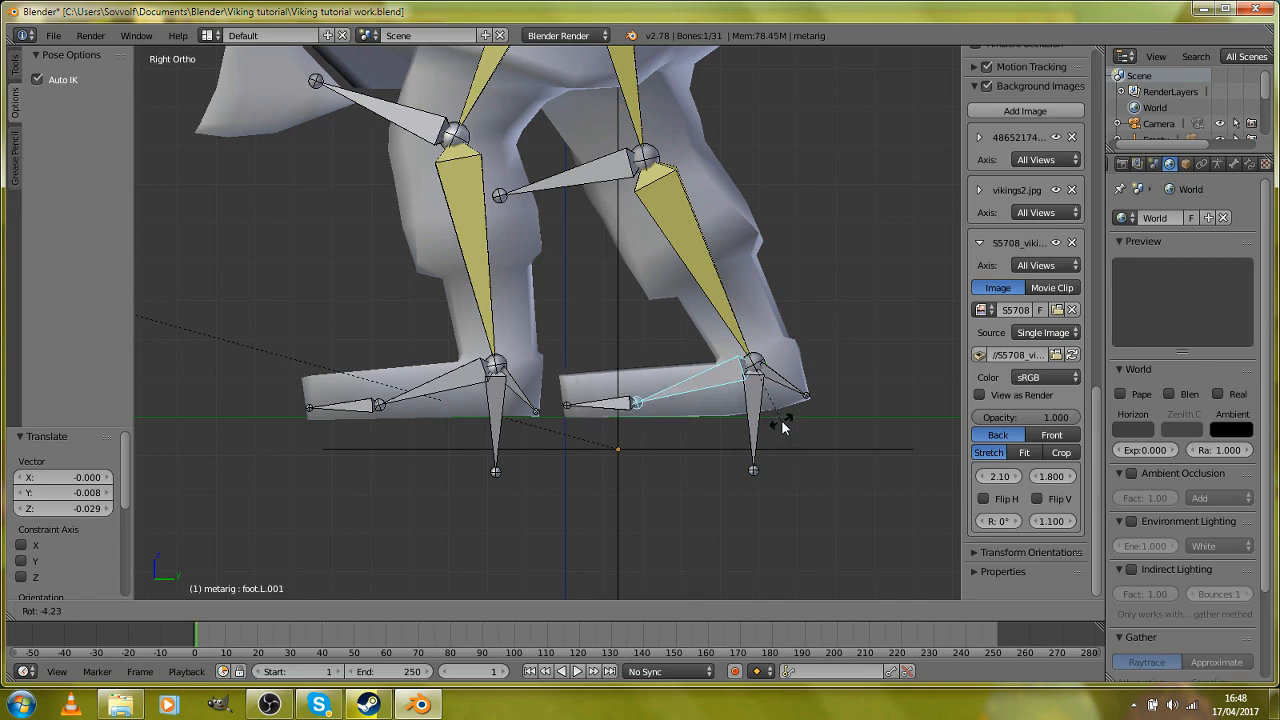
scroll(668, 449, "down", 4)
scroll(588, 397, "up", 2)
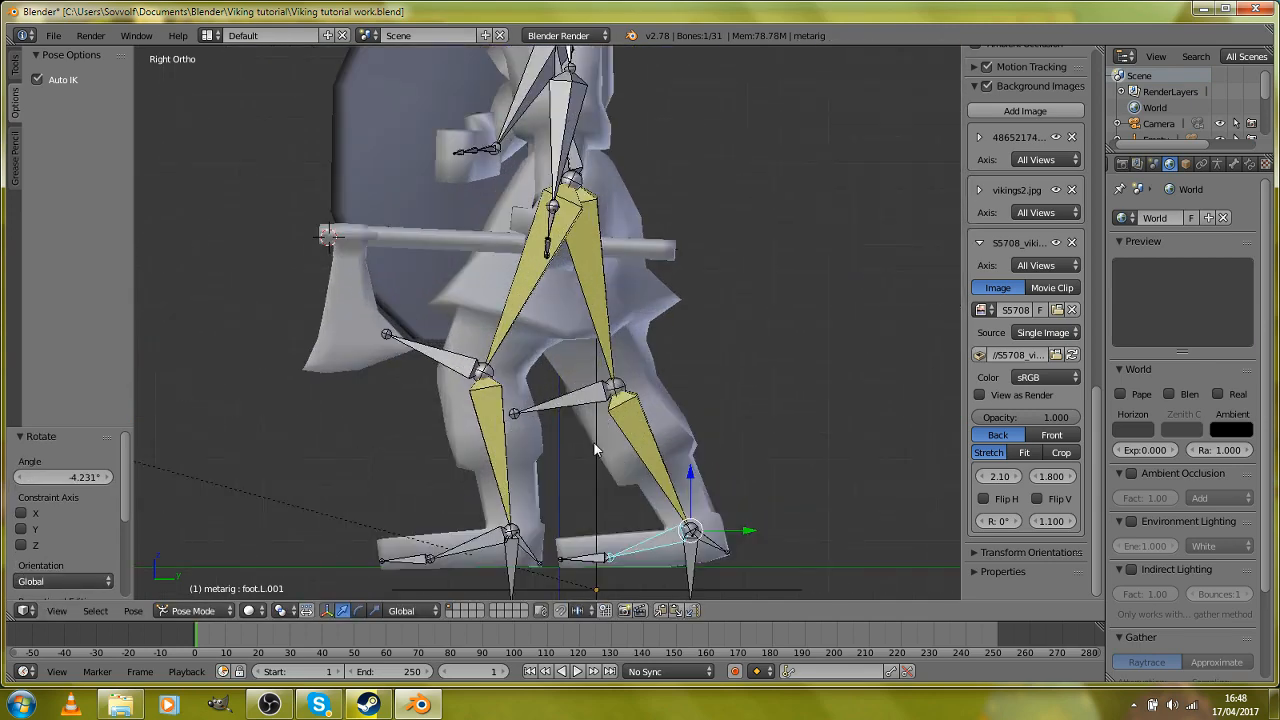
middle_click_drag(562, 529, 550, 364, "shift")
scroll(456, 466, "up", 2)
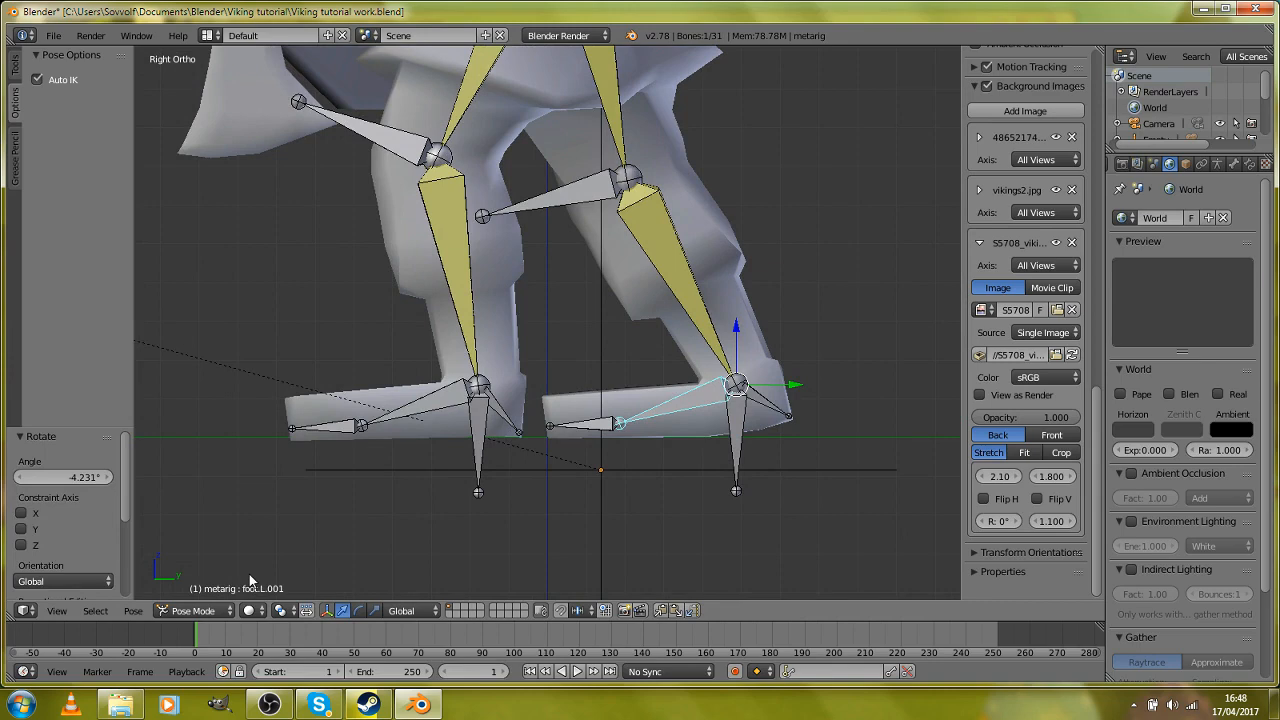
Step: Switch to Object Mode and lower the metarig along Z in two moves, about 0.07 and 0.012, to set the feet on the ground plane
left_click(194, 613)
left_click(198, 592)
key("g")
key("z")
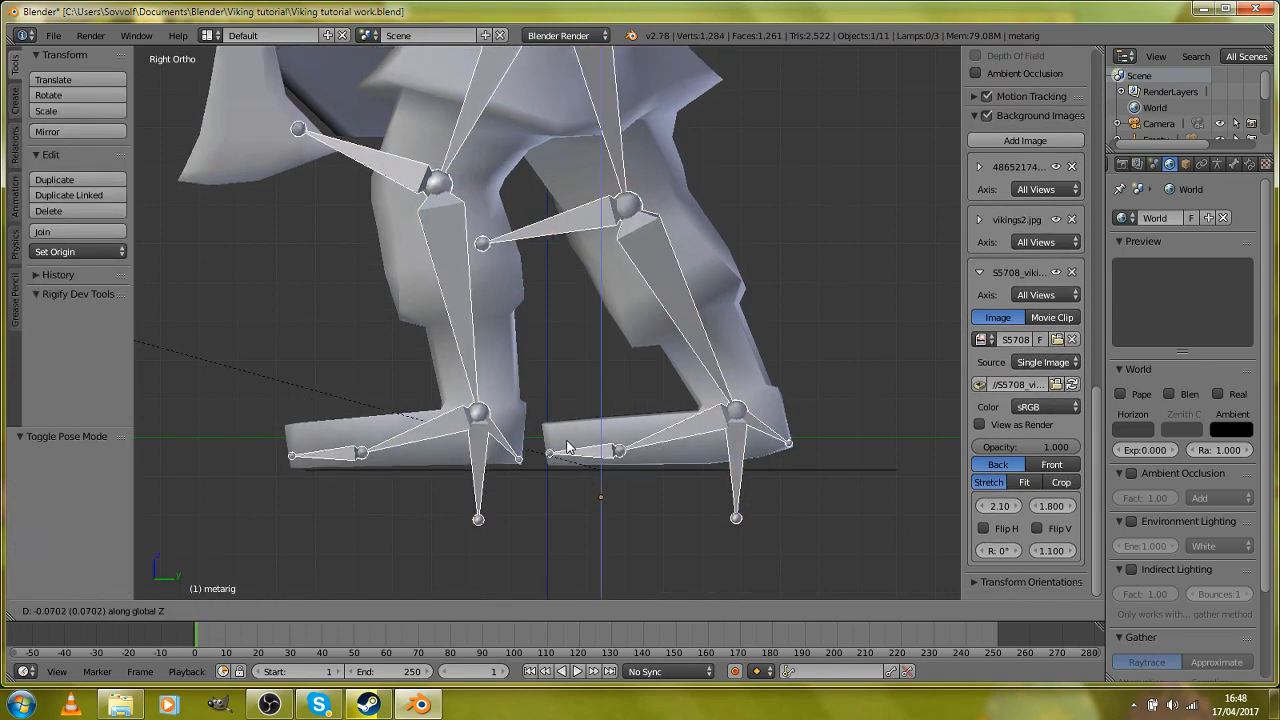
left_click(566, 449)
key("z")
key("g")
key("z")
left_click(566, 452)
key("z")
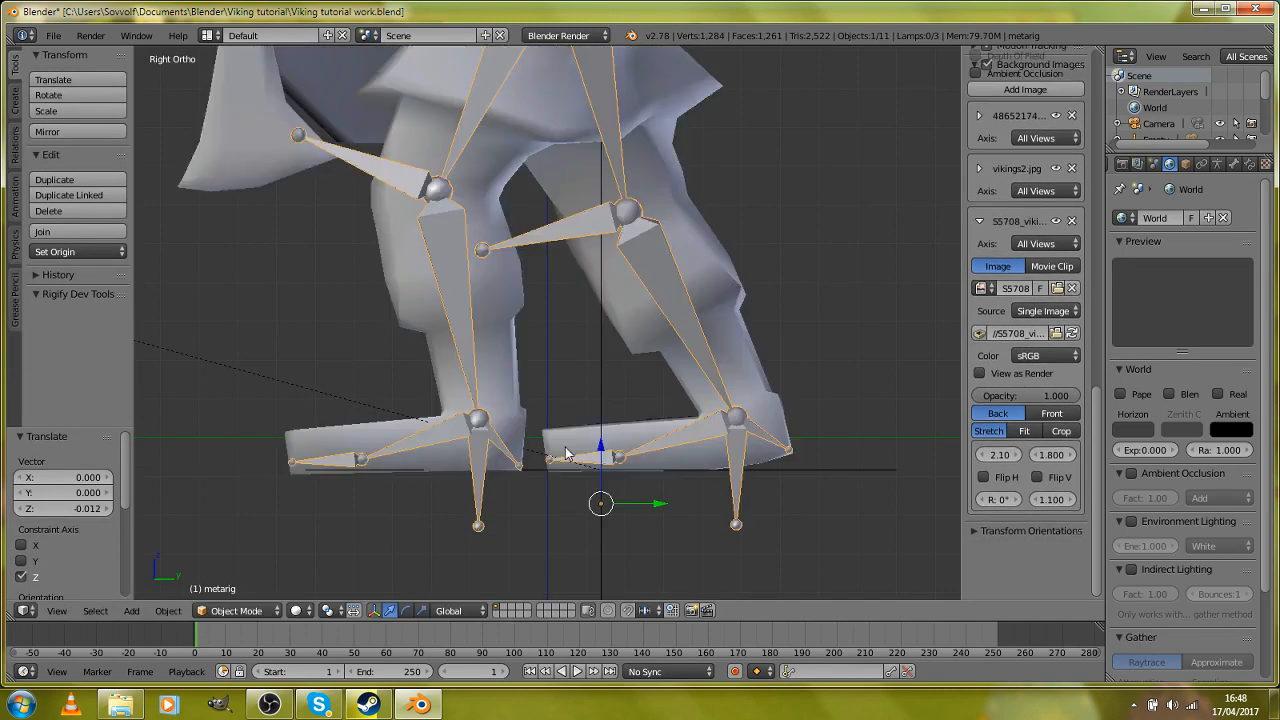
Step: Return to Pose Mode and select the spine bone in the lower torso
scroll(537, 397, "down", 2)
middle_click_drag(510, 297, 442, 596)
left_click(244, 608)
left_click(244, 558)
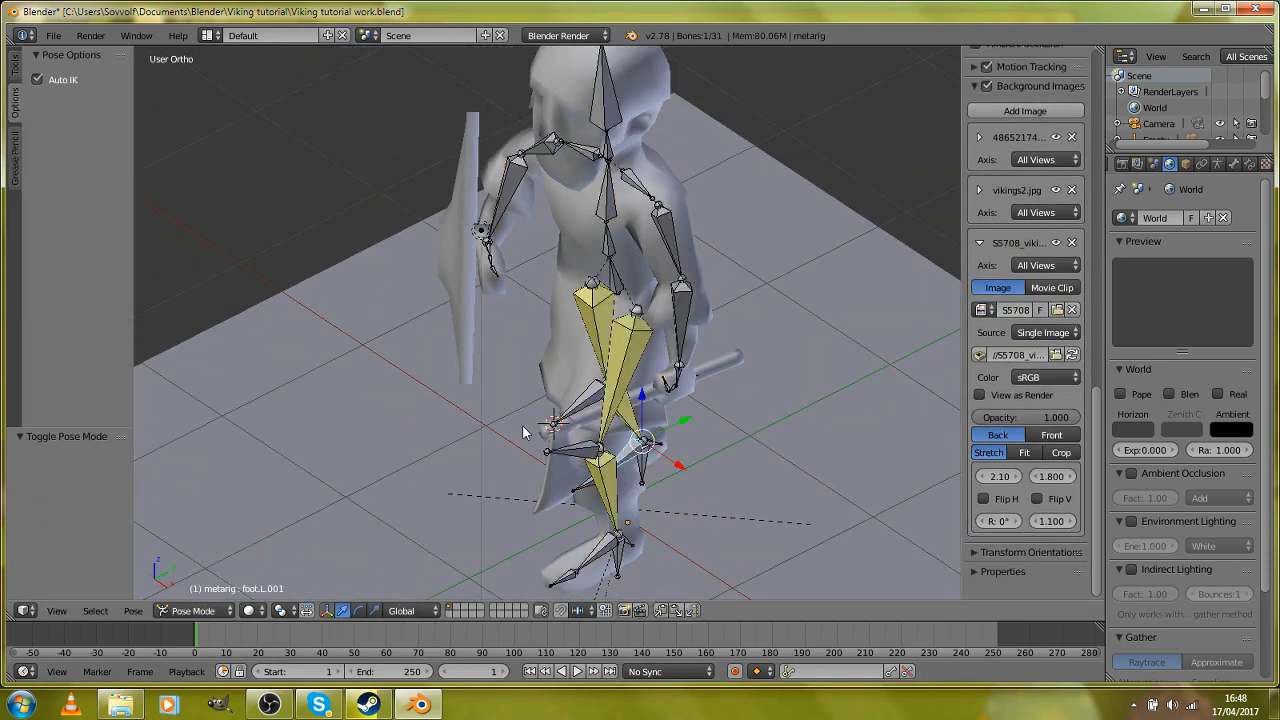
middle_click_drag(526, 431, 590, 480)
middle_click_drag(673, 490, 597, 379)
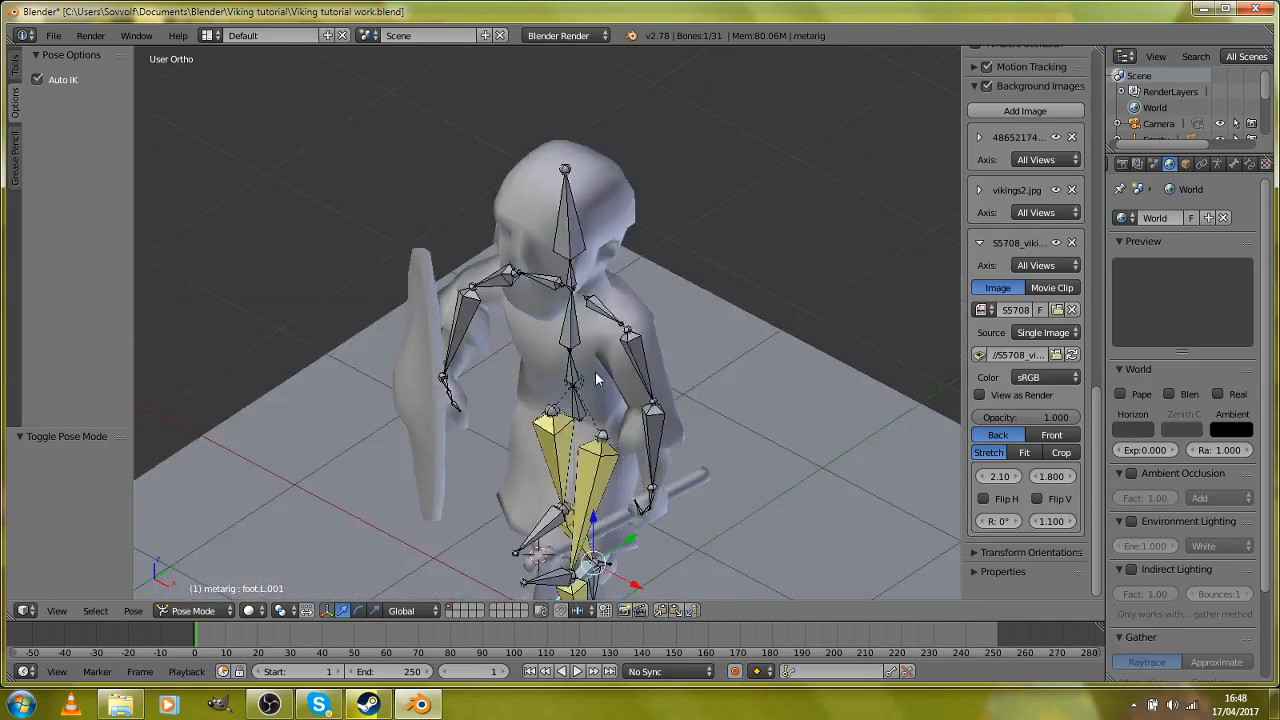
right_click(573, 383)
scroll(714, 445, "down", 1)
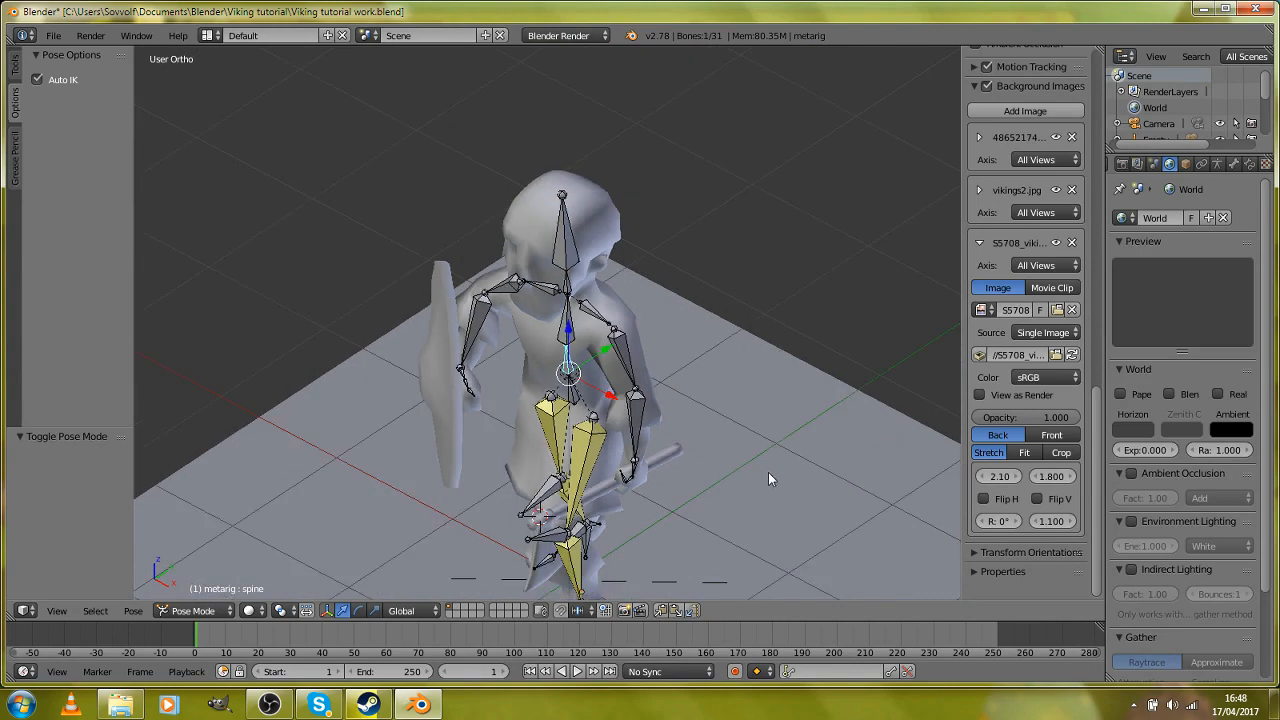
key("g")
key("z")
right_click(778, 463)
Step: Rotate the spine bone about 5.4° around the global Z axis to twist the torso
mouse_move(780, 470)
middle_mouse_down()
mouse_move(743, 487)
mouse_move(766, 487)
middle_mouse_up()
scroll(814, 529, "up", 1)
key("r")
key("z")
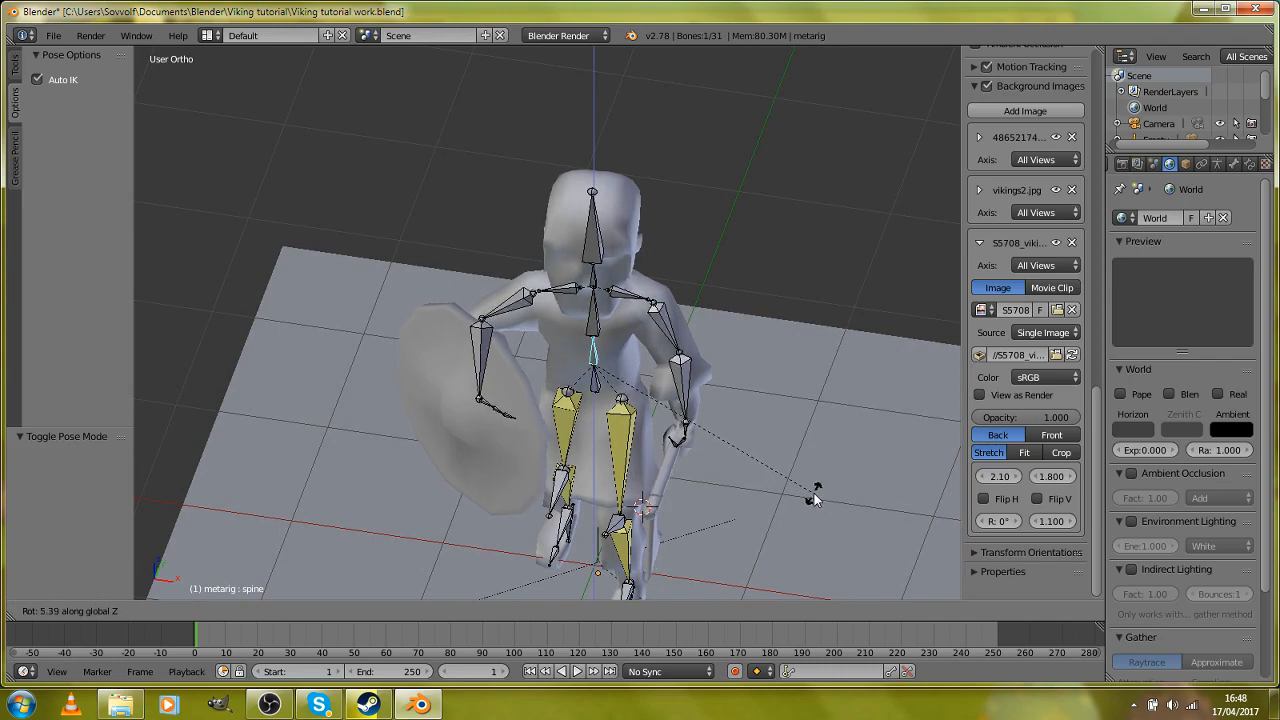
left_click(814, 495)
Step: Rotate the neck bone about -4.9° around the global Z axis to counter the torso twist
middle_click_drag(738, 488, 613, 440)
scroll(611, 428, "up", 2)
right_click(522, 255)
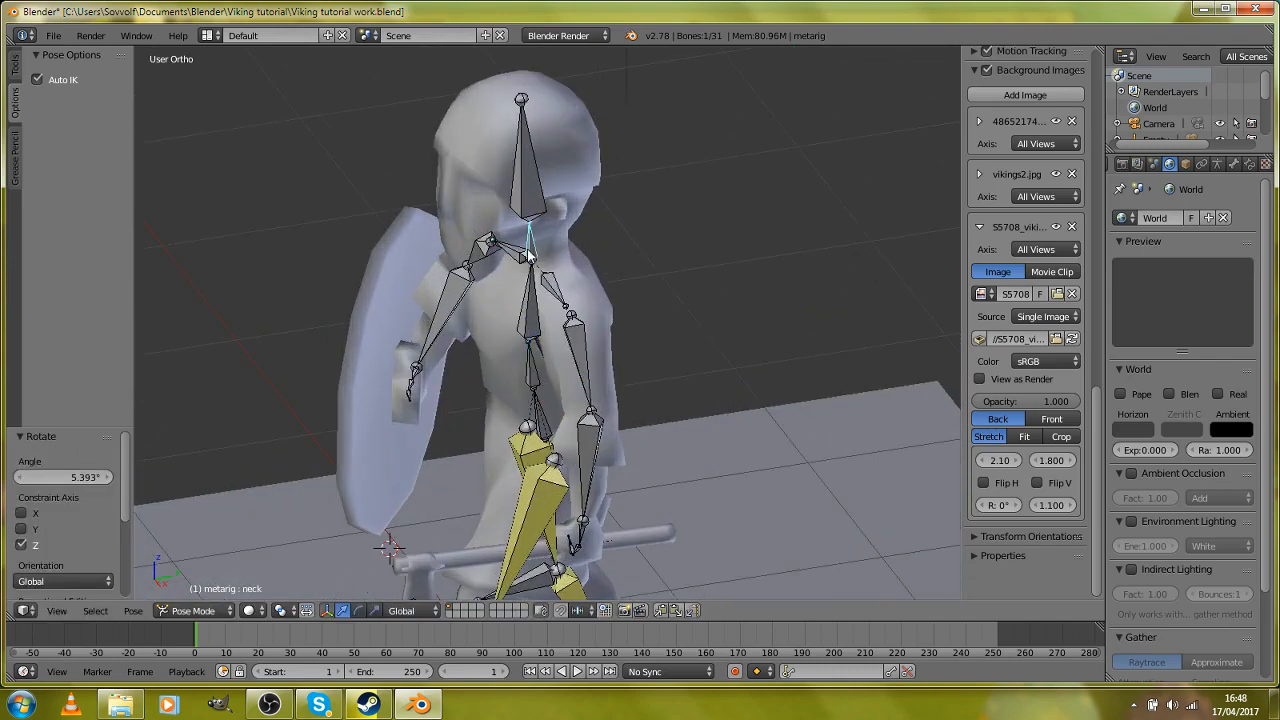
middle_click_drag(640, 300, 819, 375)
key("r")
key("z")
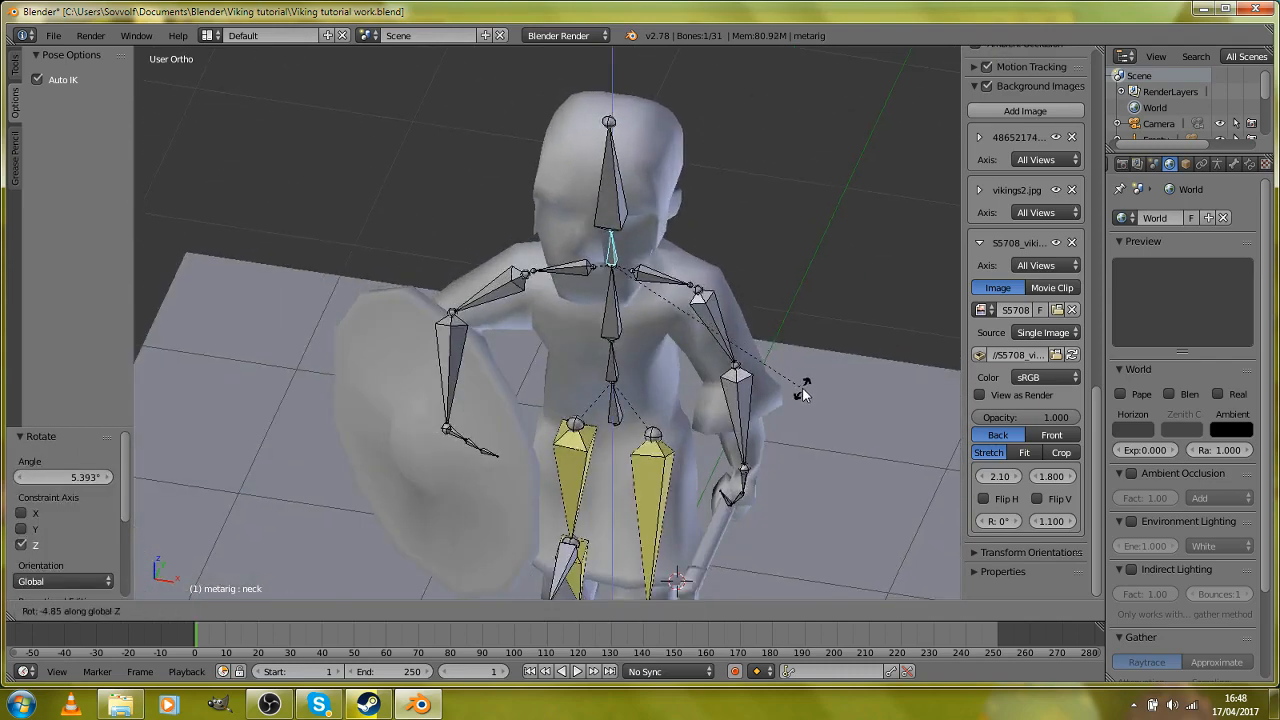
left_click(797, 393)
Step: In the right side view, move the axe arm's forearm.L bone back and up by about 0.186 in Y and 0.032 in Z
scroll(745, 432, "down", 2)
middle_click_drag(742, 433, 594, 444)
scroll(592, 453, "up", 2)
right_click(614, 481)
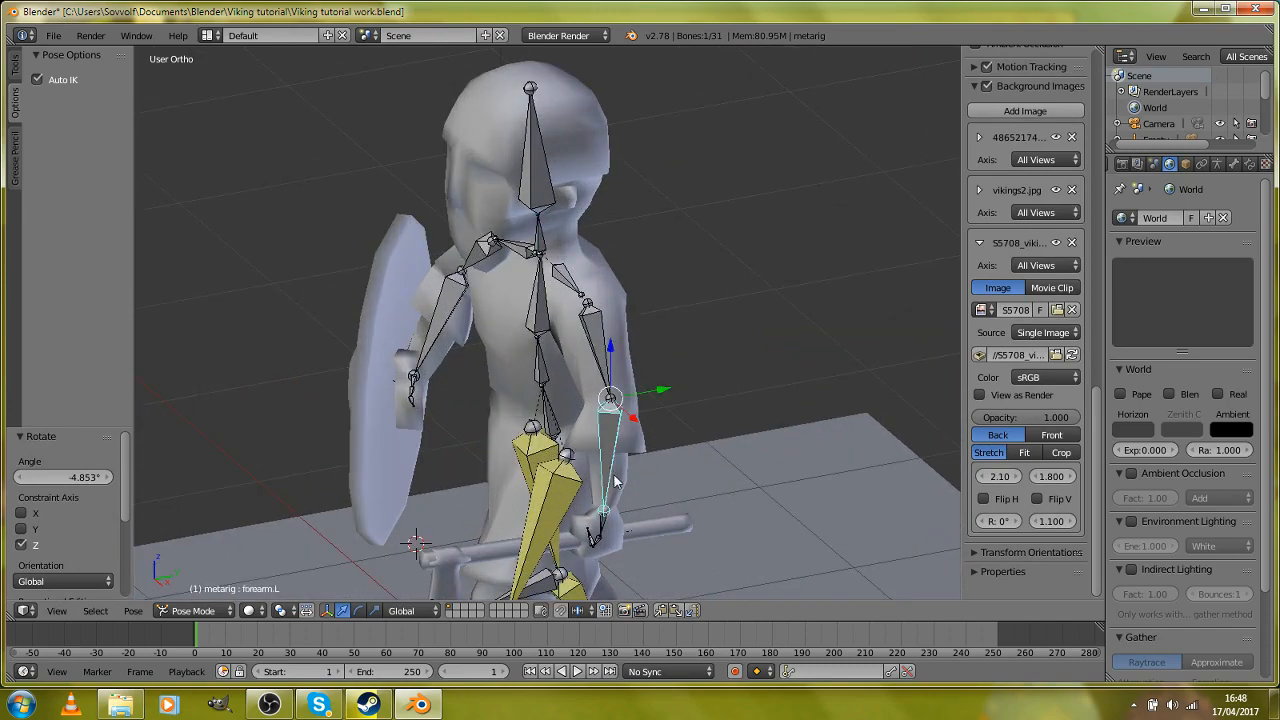
key("KP_3")
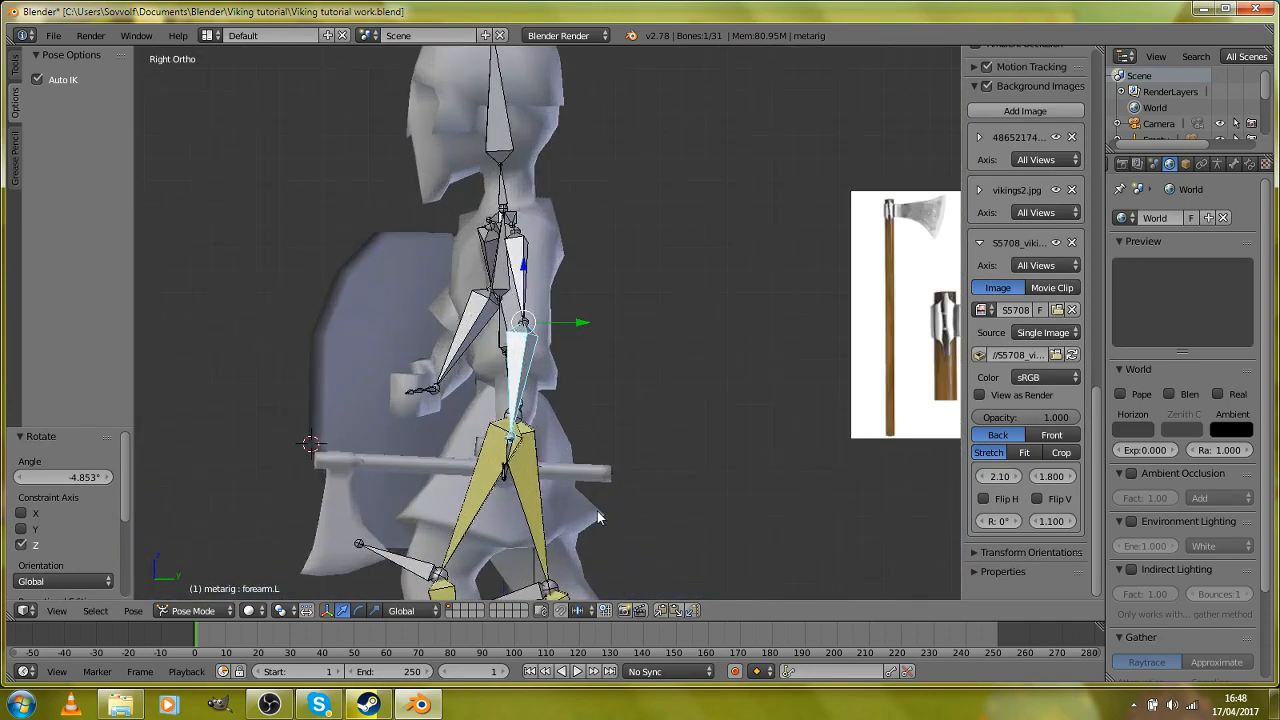
scroll(620, 383, "up", 1)
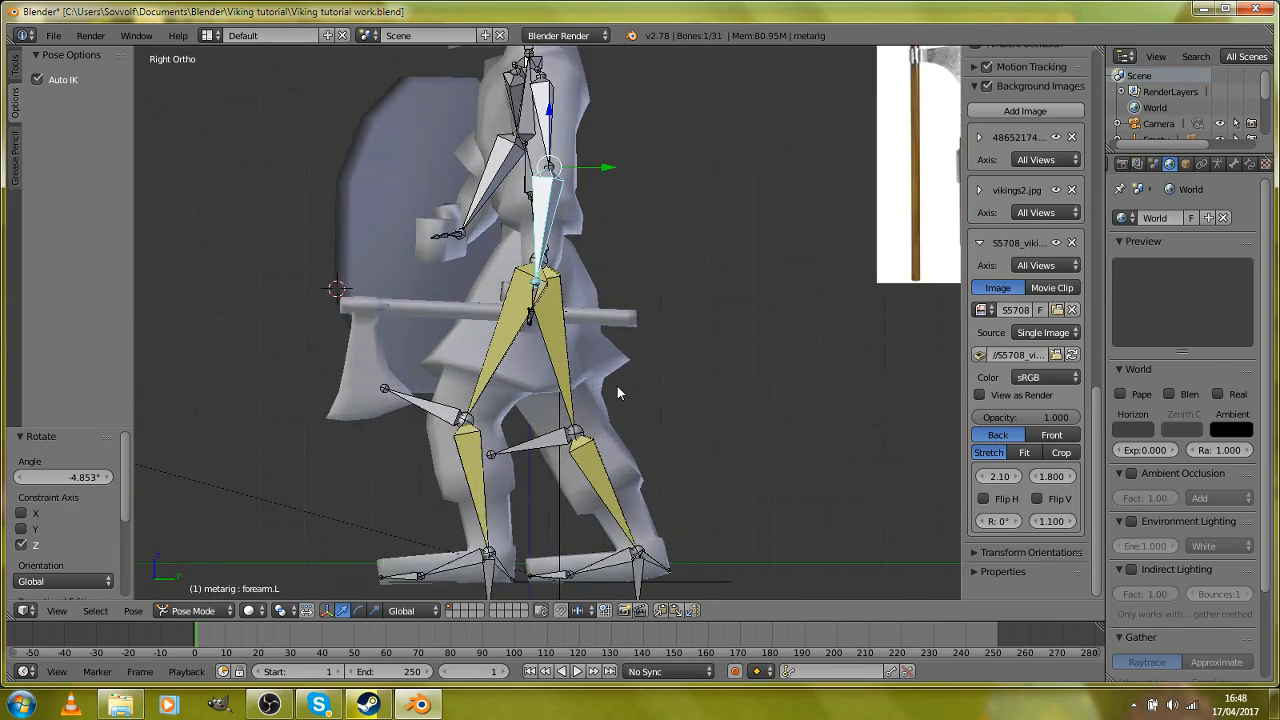
key("g")
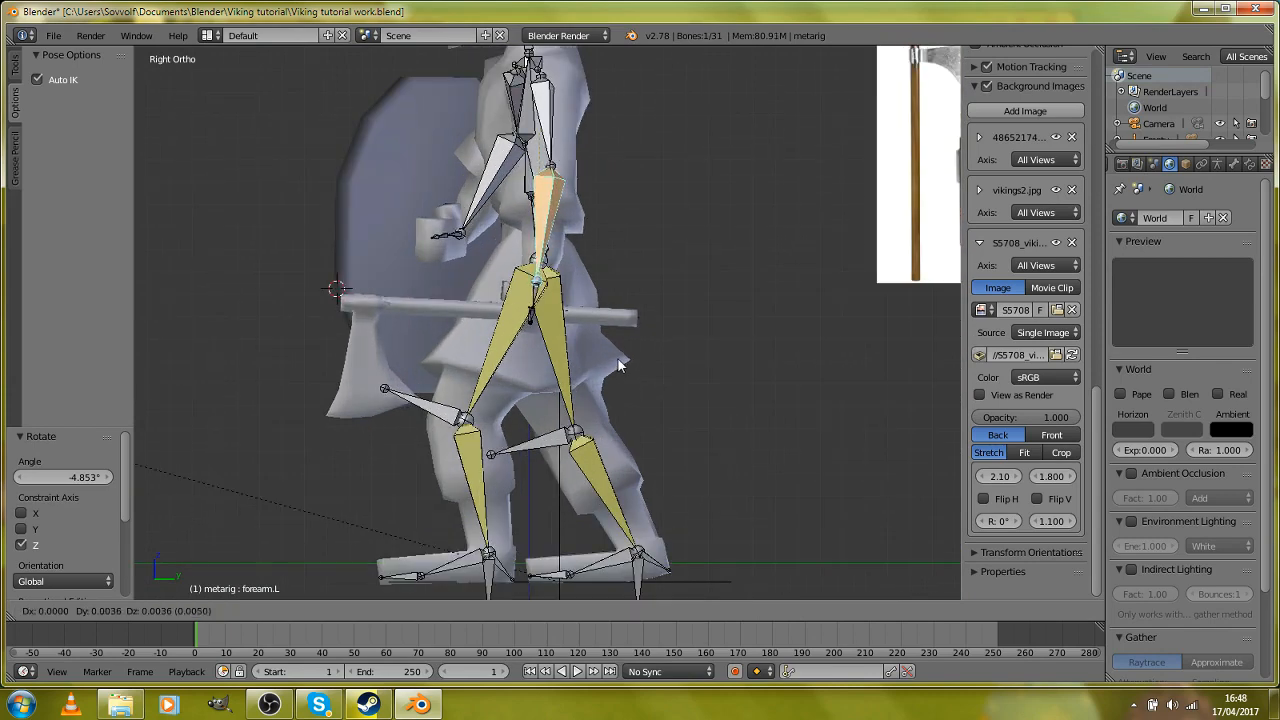
left_click(659, 361)
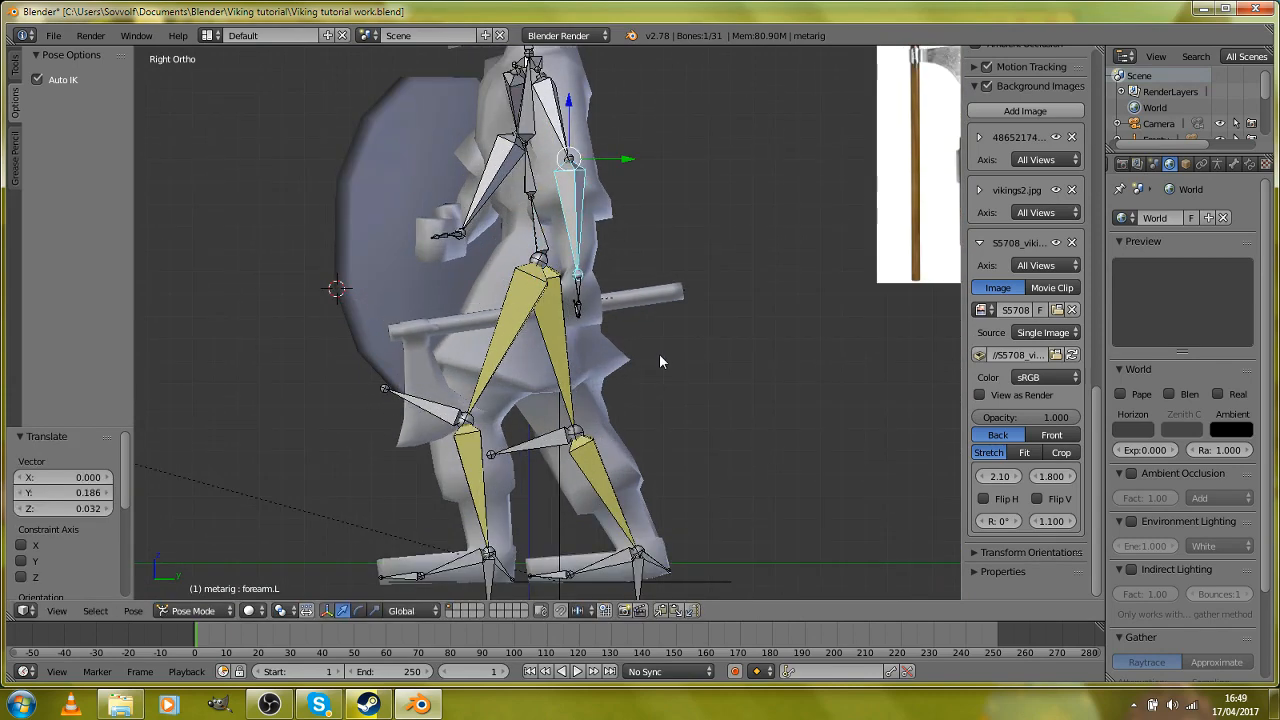
Step: Rotate the axe arm's forearm.L bone about -2.0° and shift it by a further 0.043 in Y and 0.032 in Z
key("r")
left_click(731, 387)
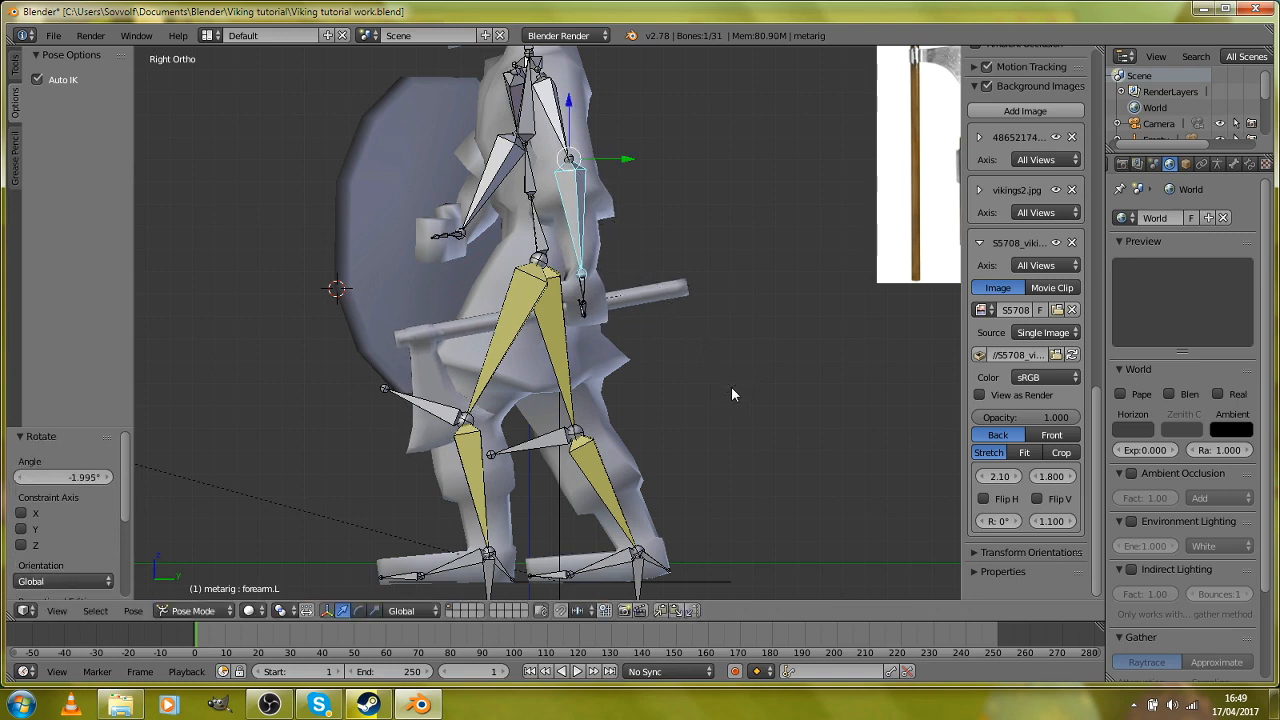
key("g")
left_click(740, 381)
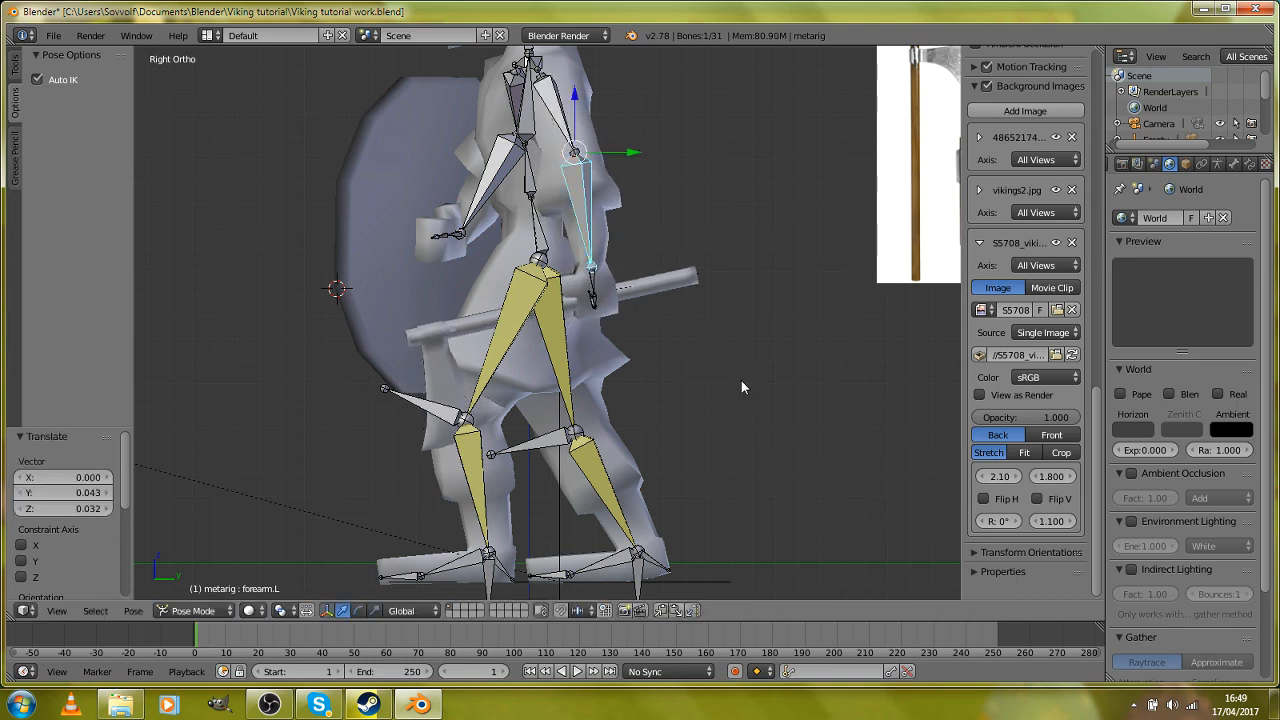
Step: Rotate the hand.L bone about -20.8° to tilt the axe head down
right_click(592, 295)
key("r")
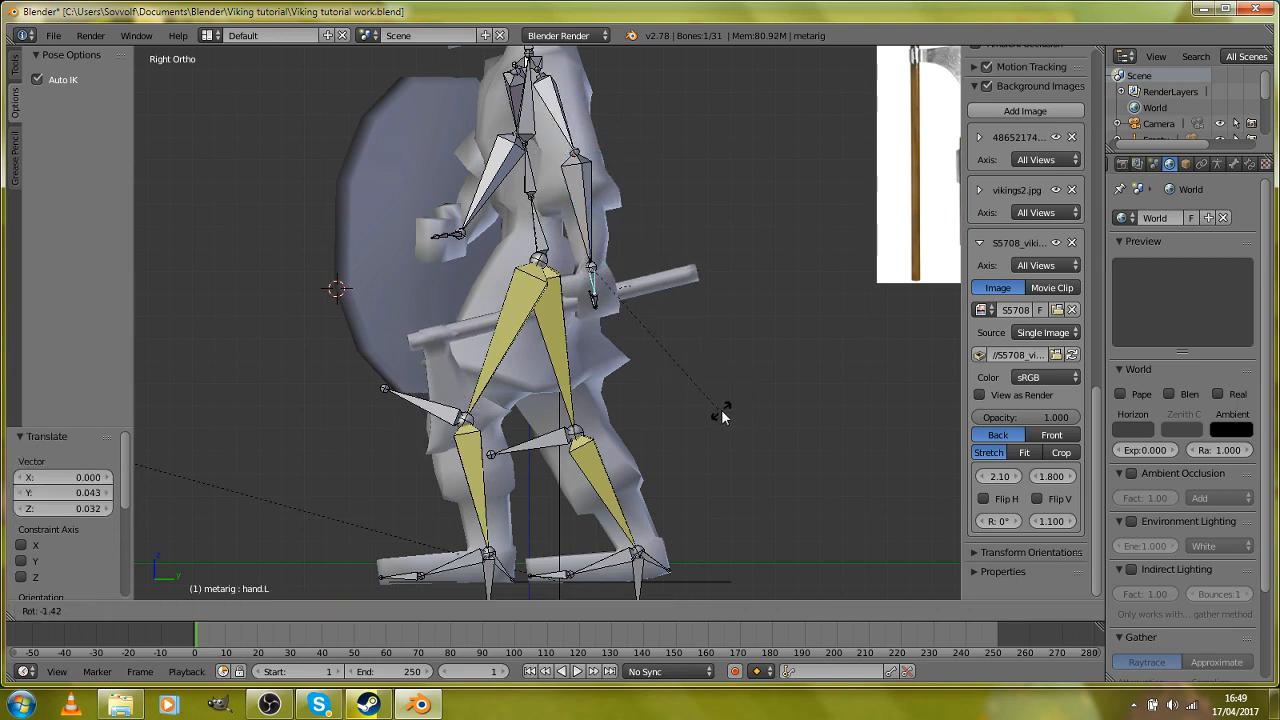
left_click(760, 365)
Step: Rotate the shield-side shoulder.L.001 bone about 8.2° around the global Z axis
middle_click_drag(669, 364, 740, 388)
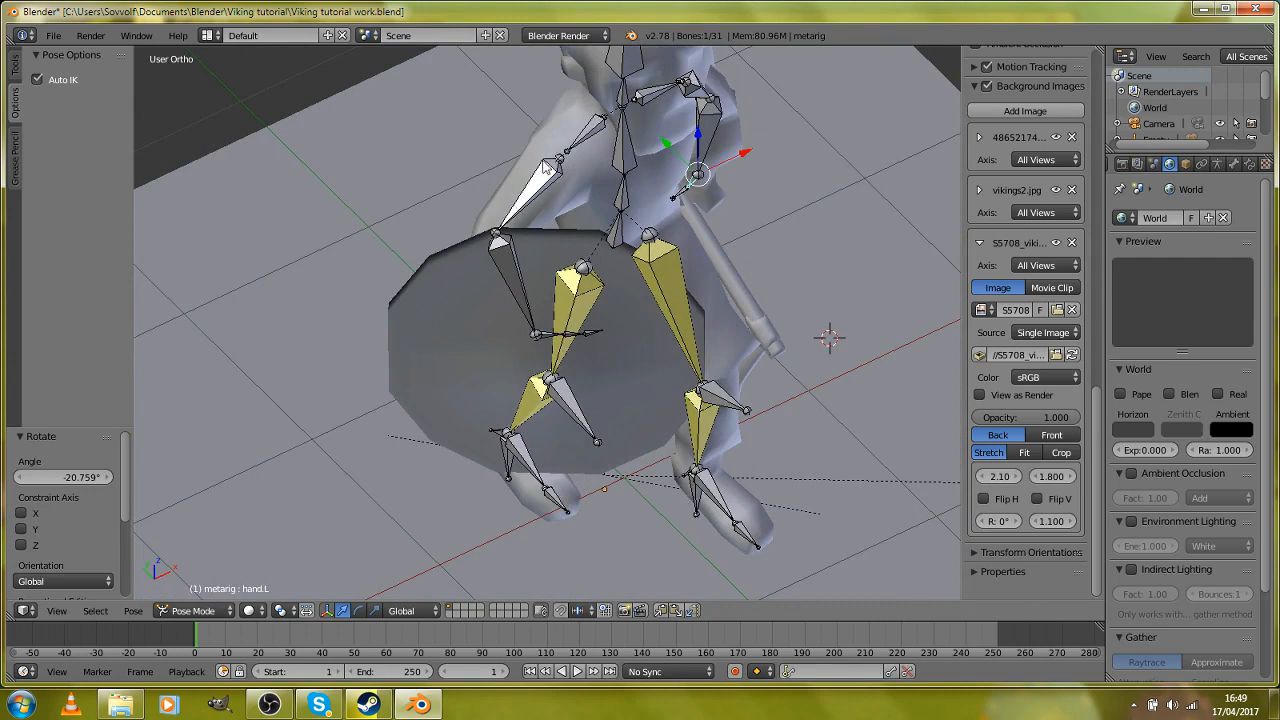
right_click(599, 145)
key("r")
key("z")
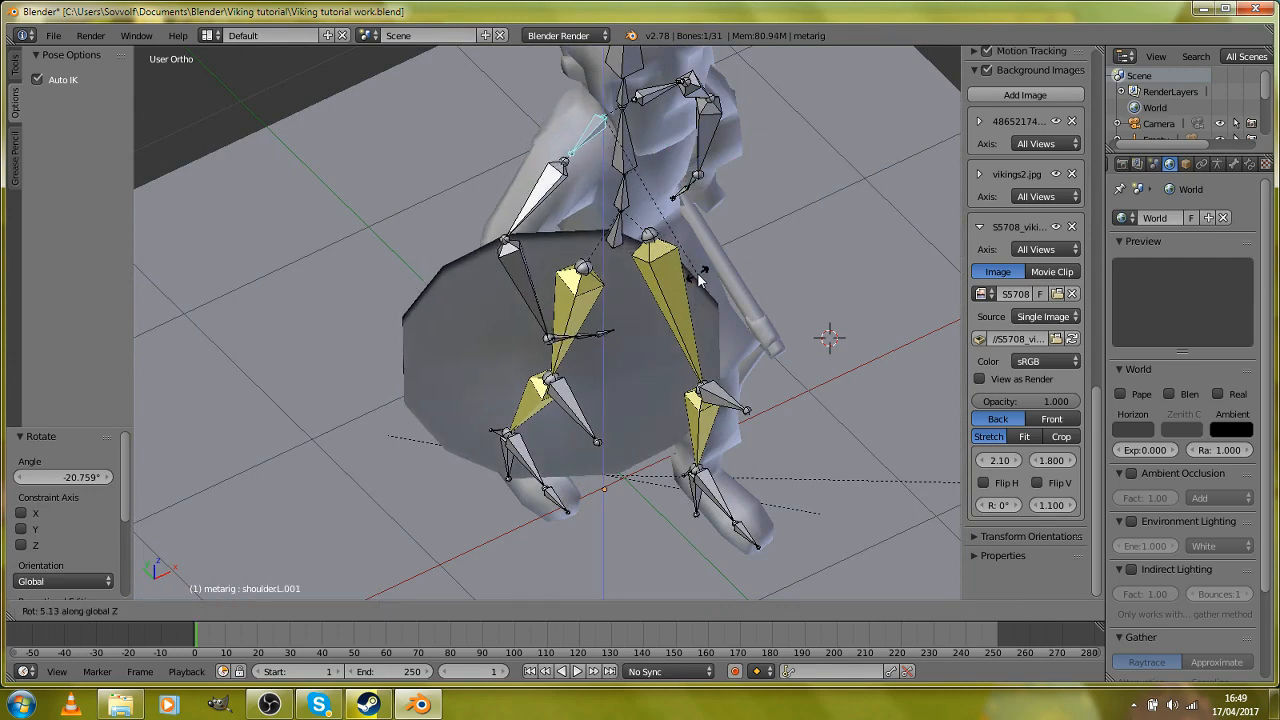
left_click(564, 326)
Step: Rotate the shield arm's upper_arm.L.001 bone about 4.6° around global Z, and by a further -2.4° in a side-on view
right_click(537, 224)
key("r")
key("z")
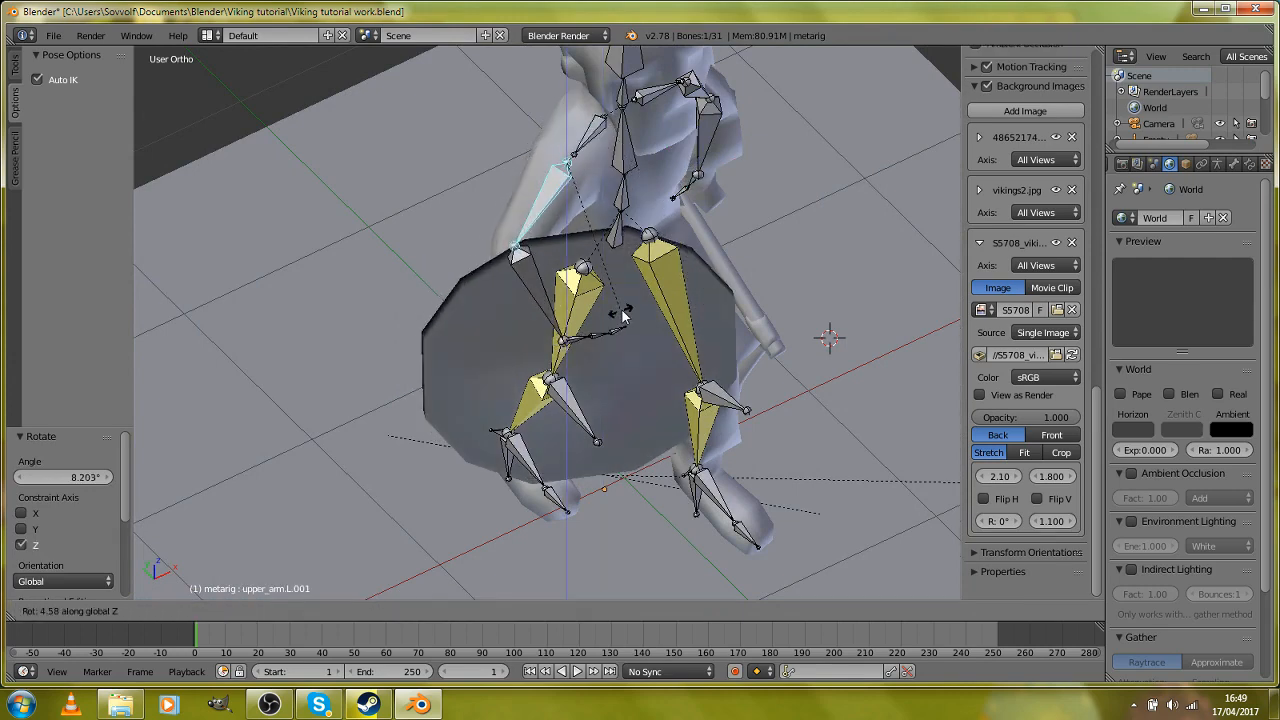
left_click(628, 295)
middle_click_drag(628, 294, 420, 275)
key("r")
left_click(577, 289)
Step: Trackball-rotate the shield arm's forearm.L.001 bone by about -11.5° and -0.6°, and rotate it a further -8.1° in the view plane
right_click(443, 215)
key("r")
key("r")
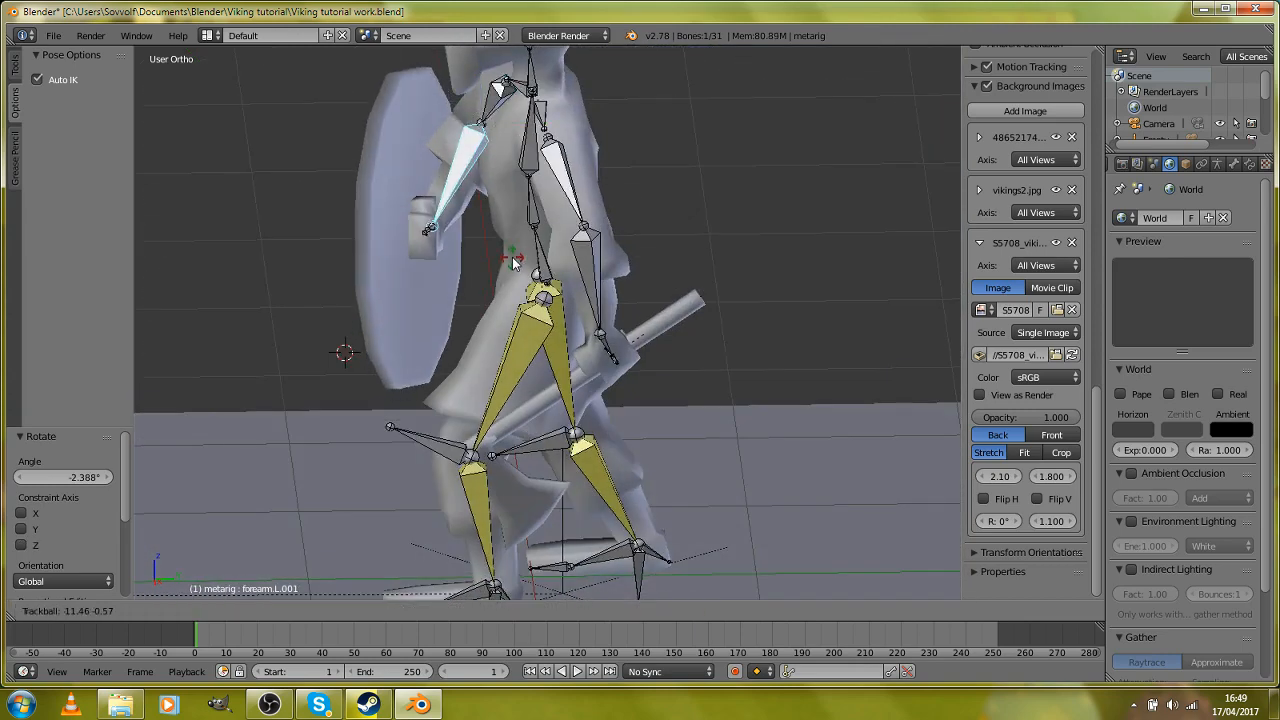
left_click(512, 257)
key("r")
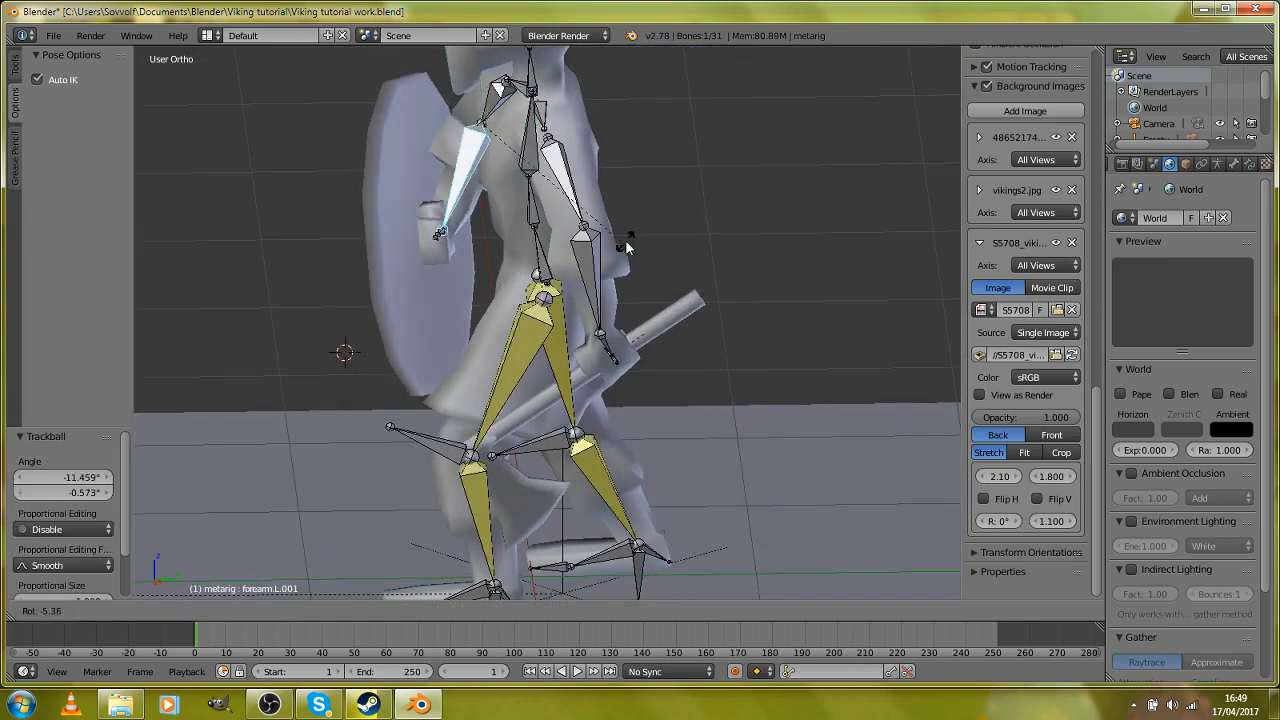
left_click(434, 286)
Step: Rotate the forearm.L.001 bone about 14.5° as seen from the front to swing the shield outward
middle_click_drag(434, 286, 590, 282)
key("r")
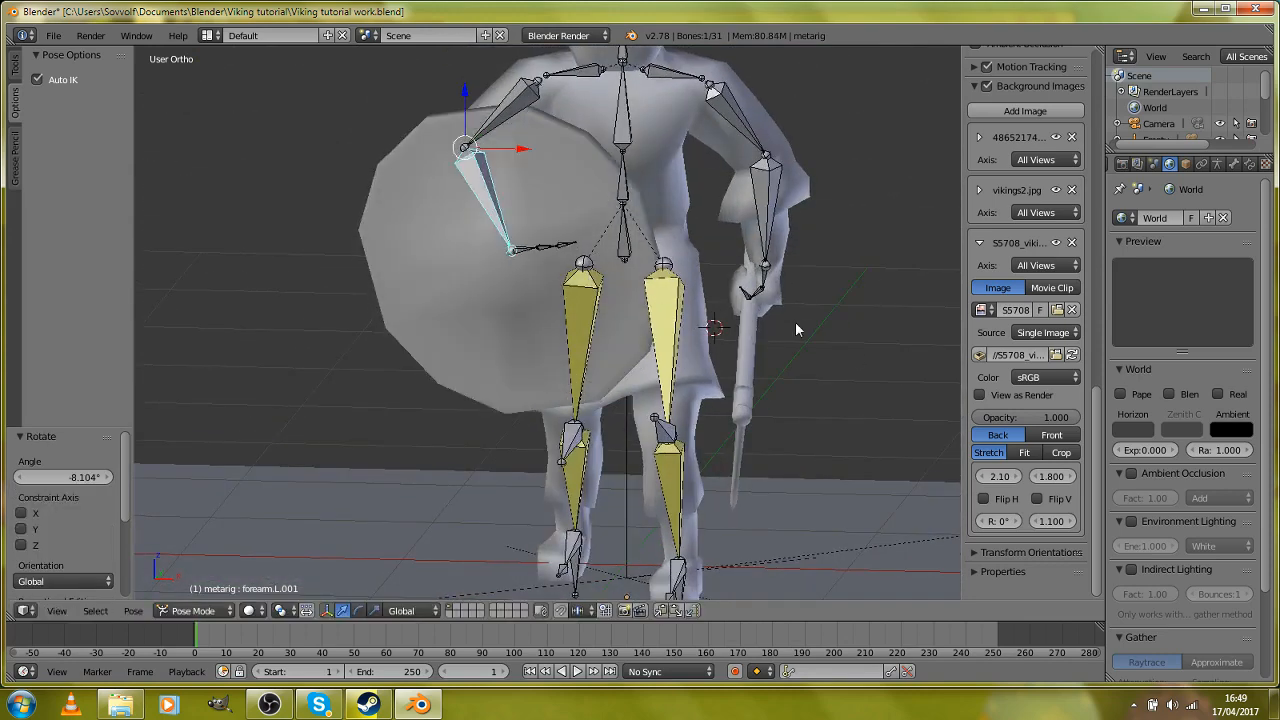
left_click(788, 447)
key("r")
key("r")
right_click(767, 442)
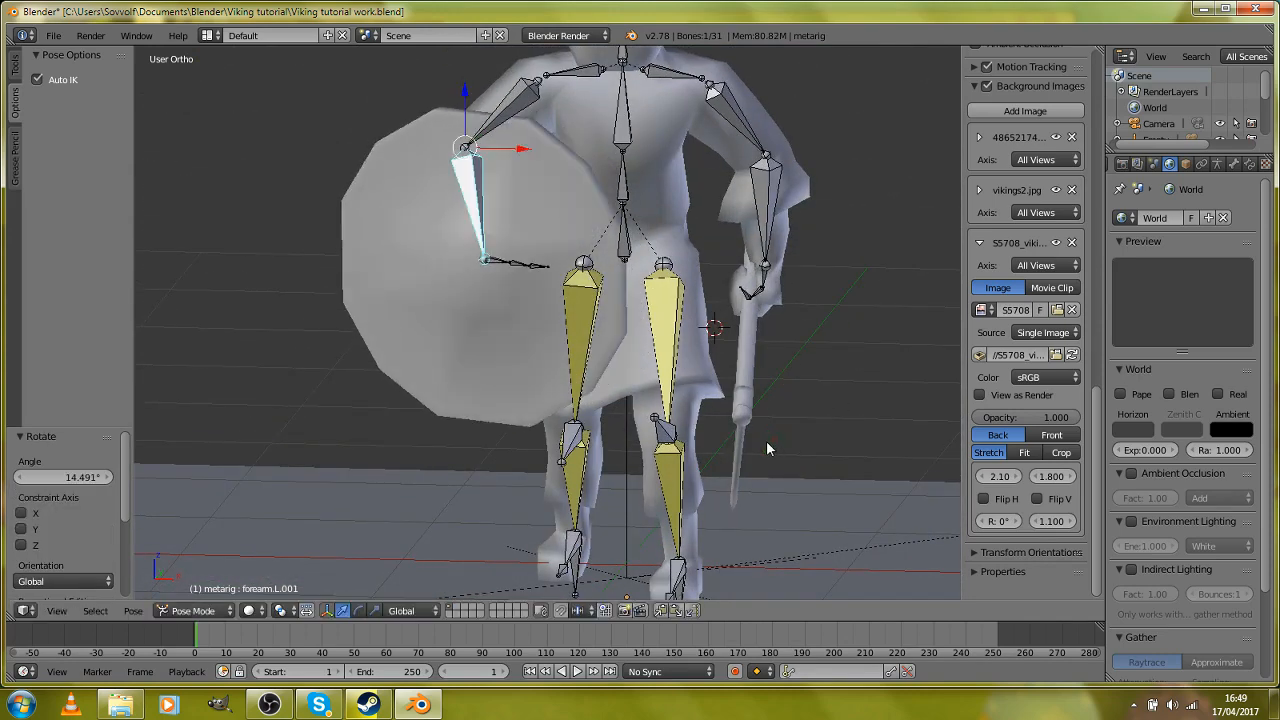
key("r")
key("r")
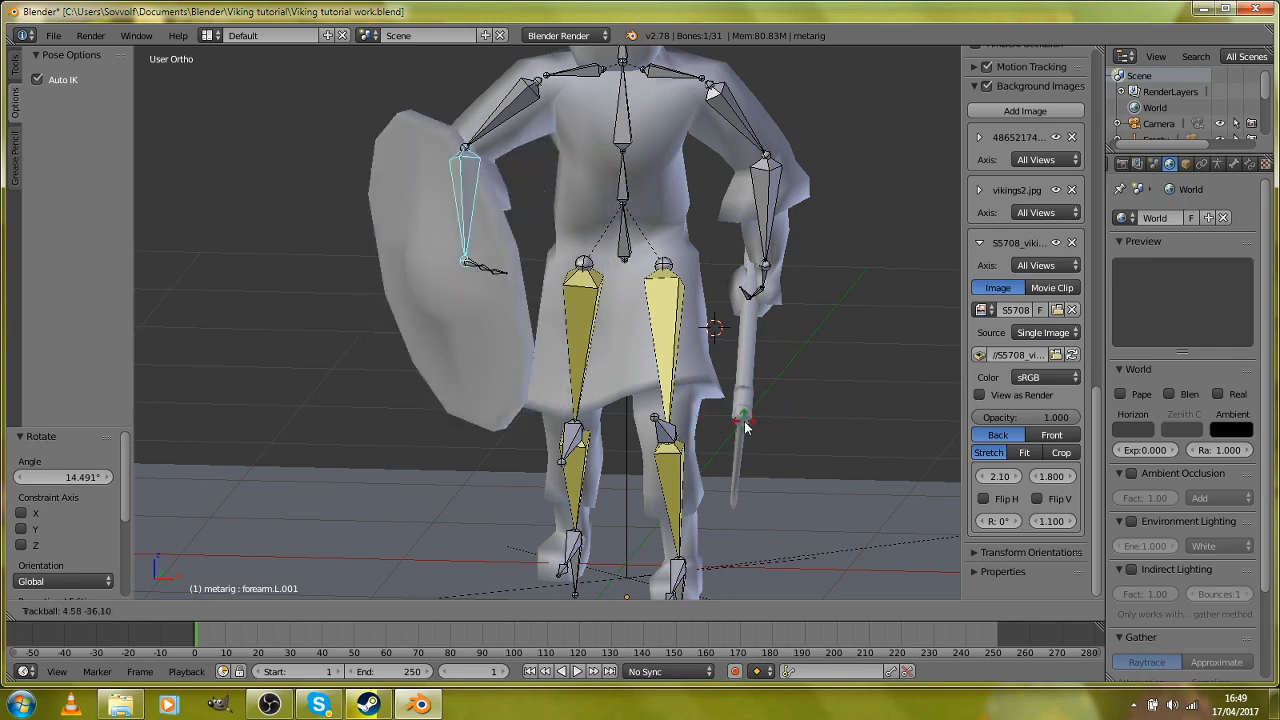
right_click(547, 425)
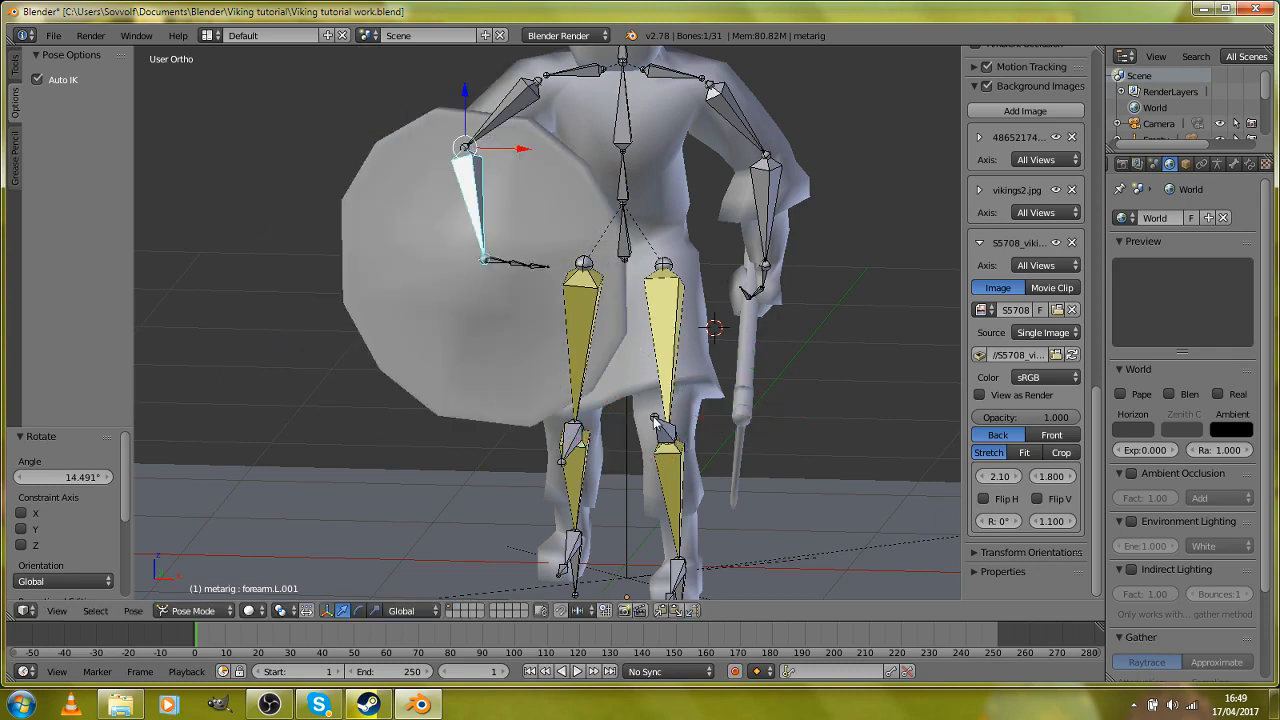
Step: Trackball-rotate the forearm.L.001 bone to adjust the angle of the shield
key("r")
key("r")
left_click(745, 434)
Step: In the right side view, rotate the neck bone about -4.9° to tilt the head forward
middle_click_drag(745, 434, 545, 300)
key("a")
key("KP_3")
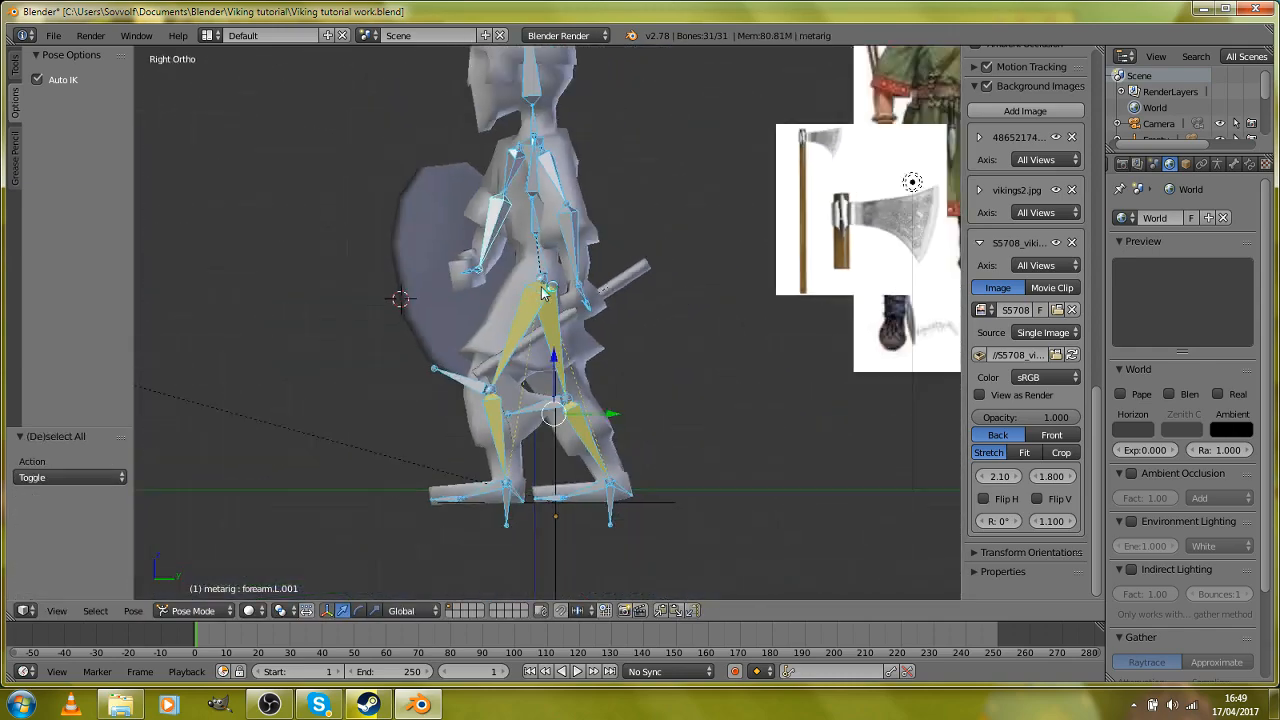
scroll(550, 270, "up", 2)
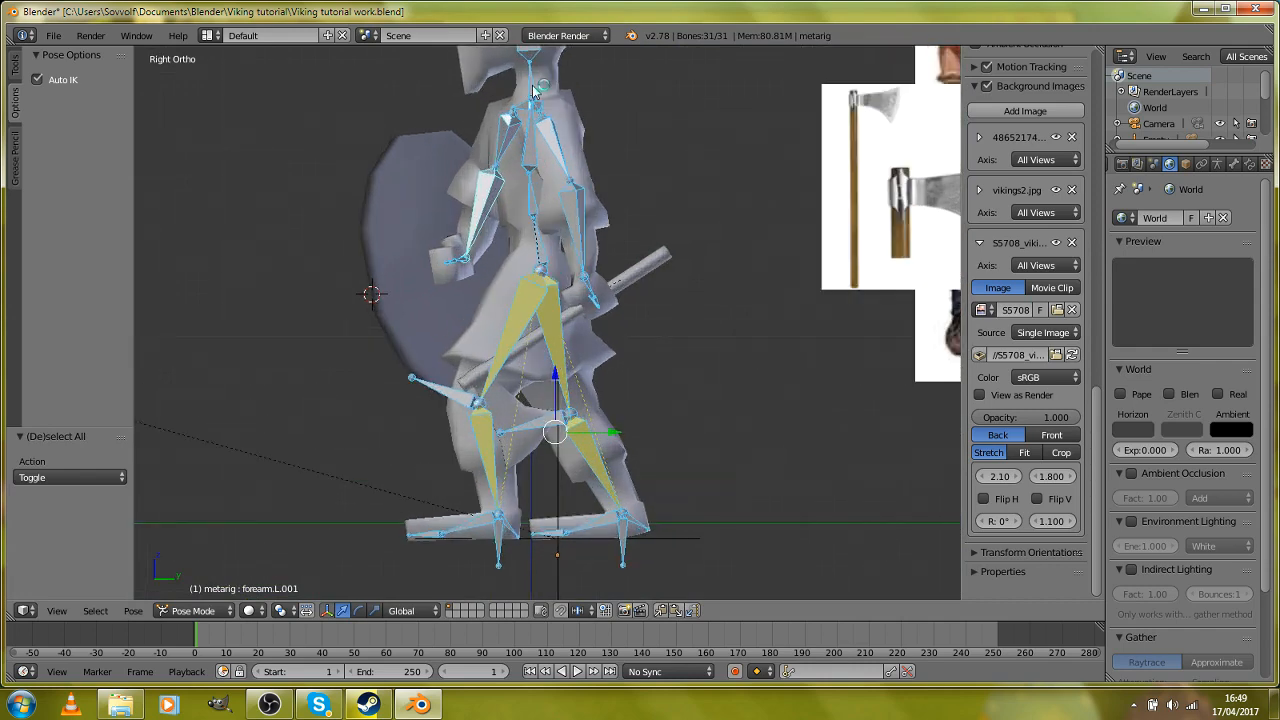
right_click(541, 78)
scroll(557, 97, "down", 2)
key("r")
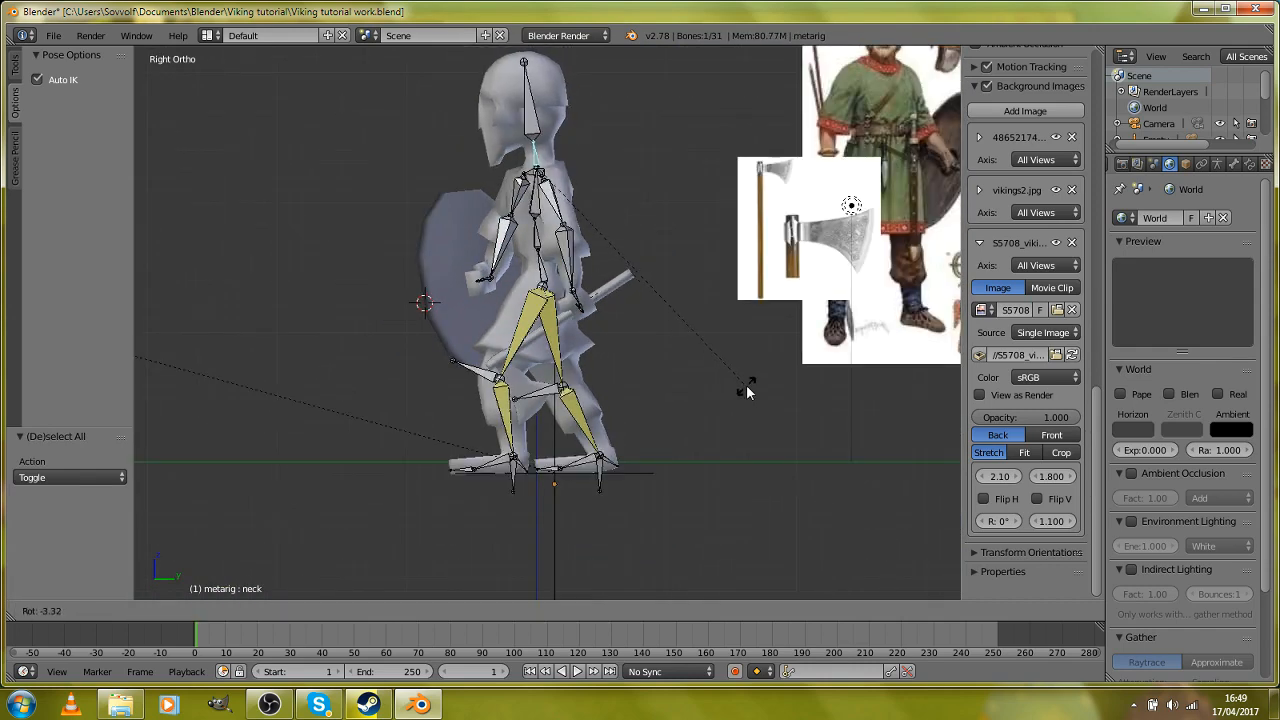
left_click(751, 380)
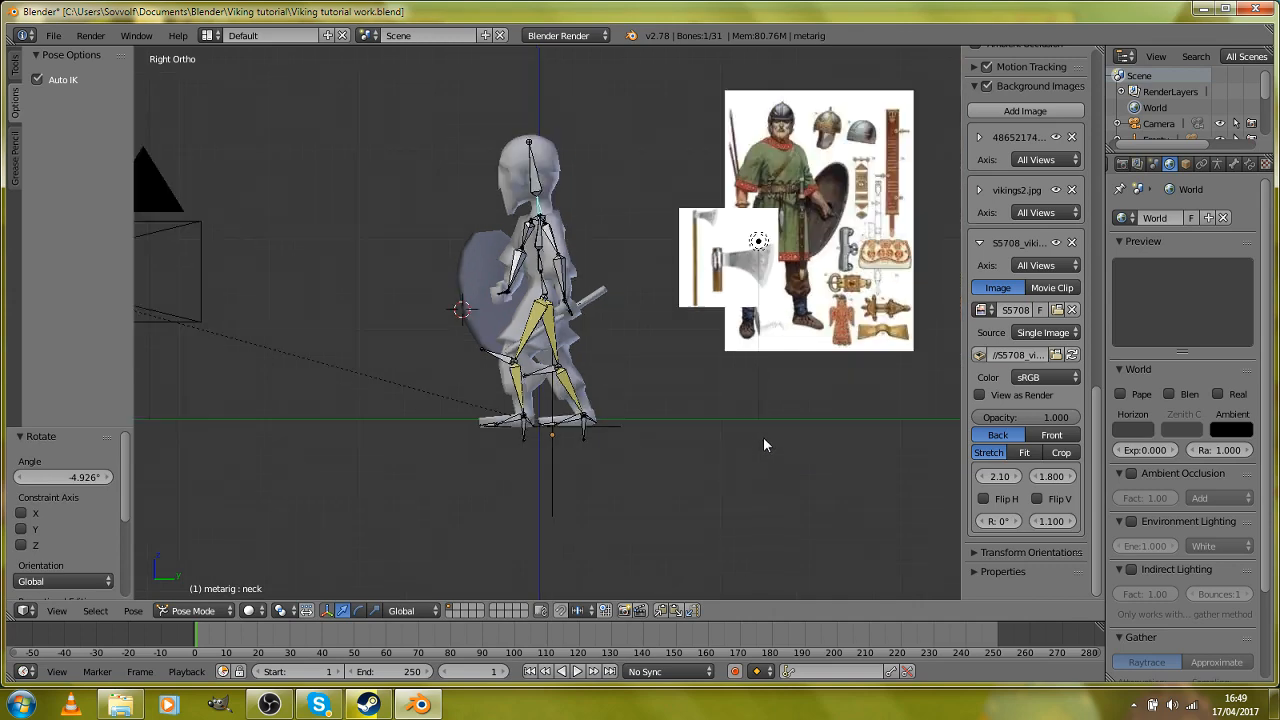
Step: In the right side view, rotate the chest bone about -2.6° to adjust the lean of the upper body
right_click(540, 205)
key("r")
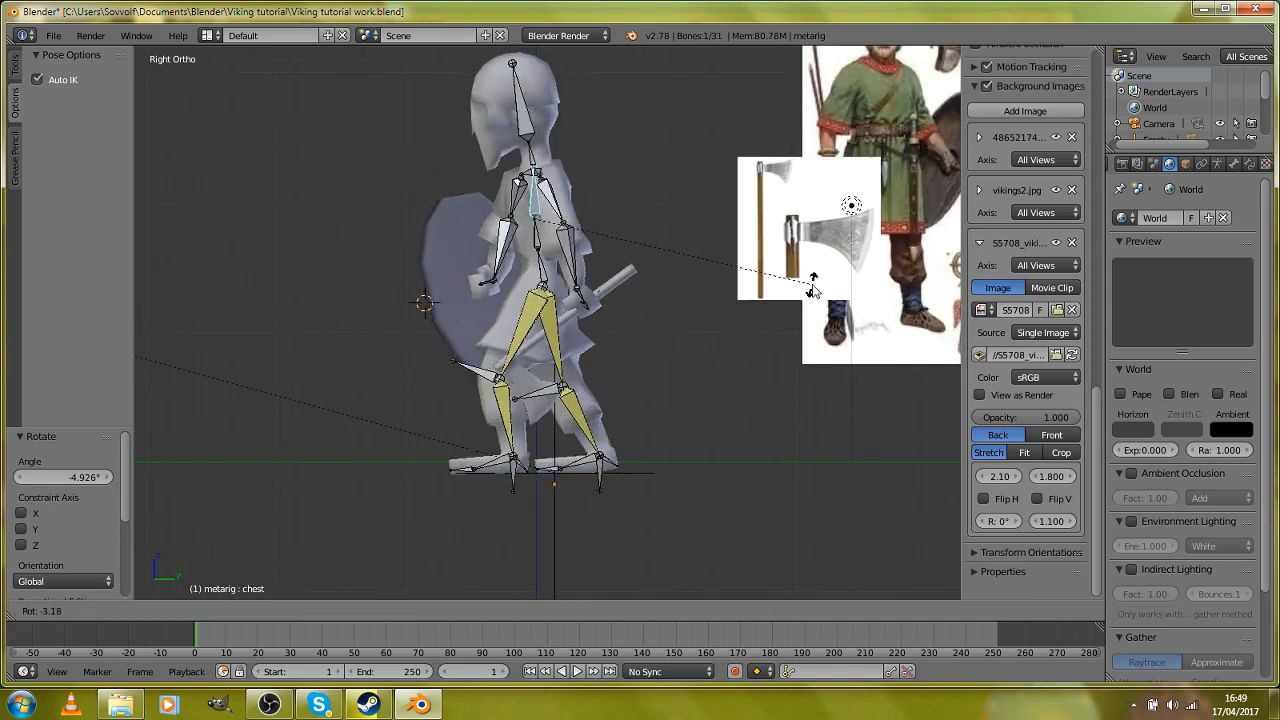
left_click(813, 291)
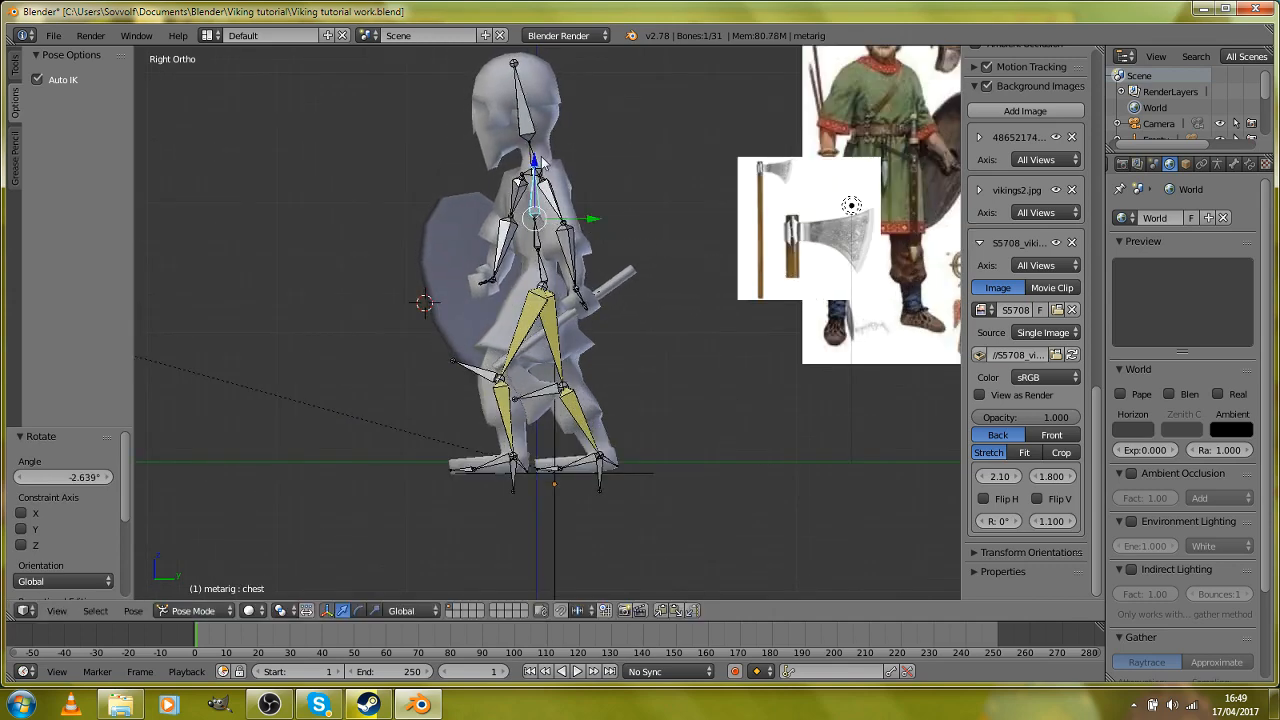
Step: Rotate the shoulder.L bone about 3.4° around global Z, and turn the opposite shoulder bone slightly around the same axis
middle_click_drag(543, 163, 703, 295)
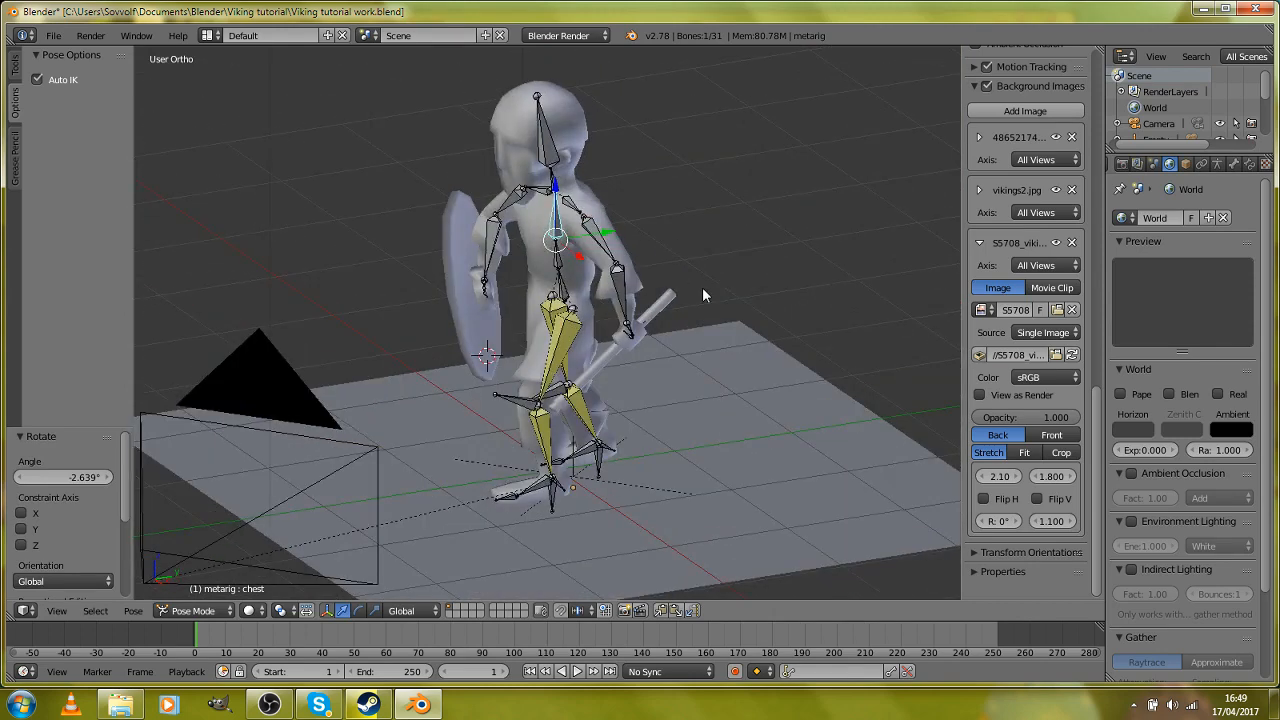
key("a")
key("a")
key("z")
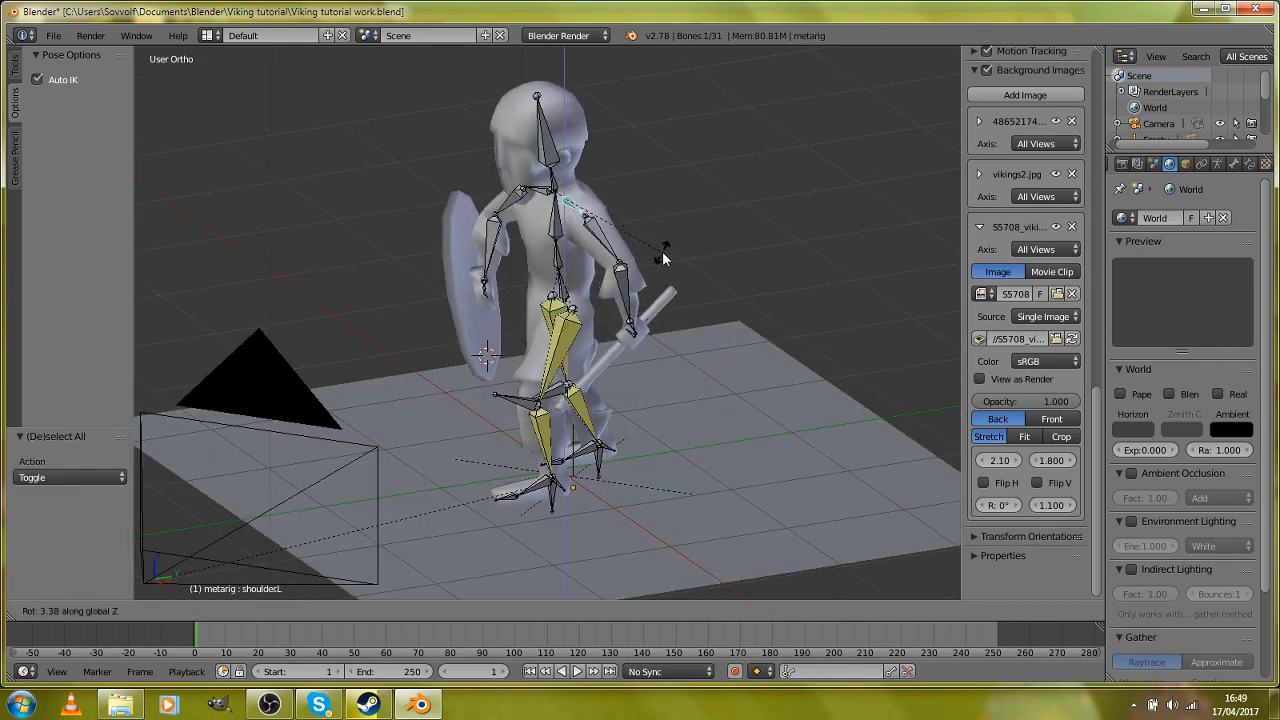
left_click(662, 259)
key("a")
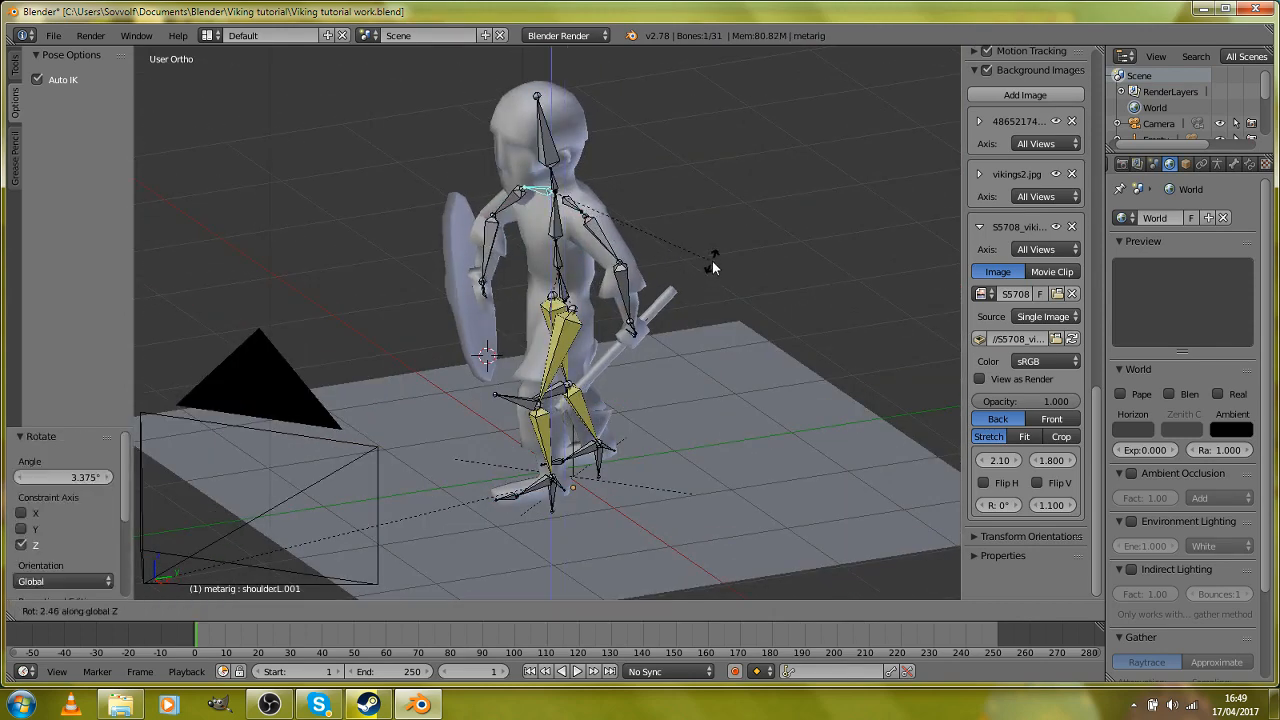
Step: Select all bones of the rig and insert a LocRotScale keyframe for the pose at frame 1
key("a")
key("i")
left_click(716, 262)
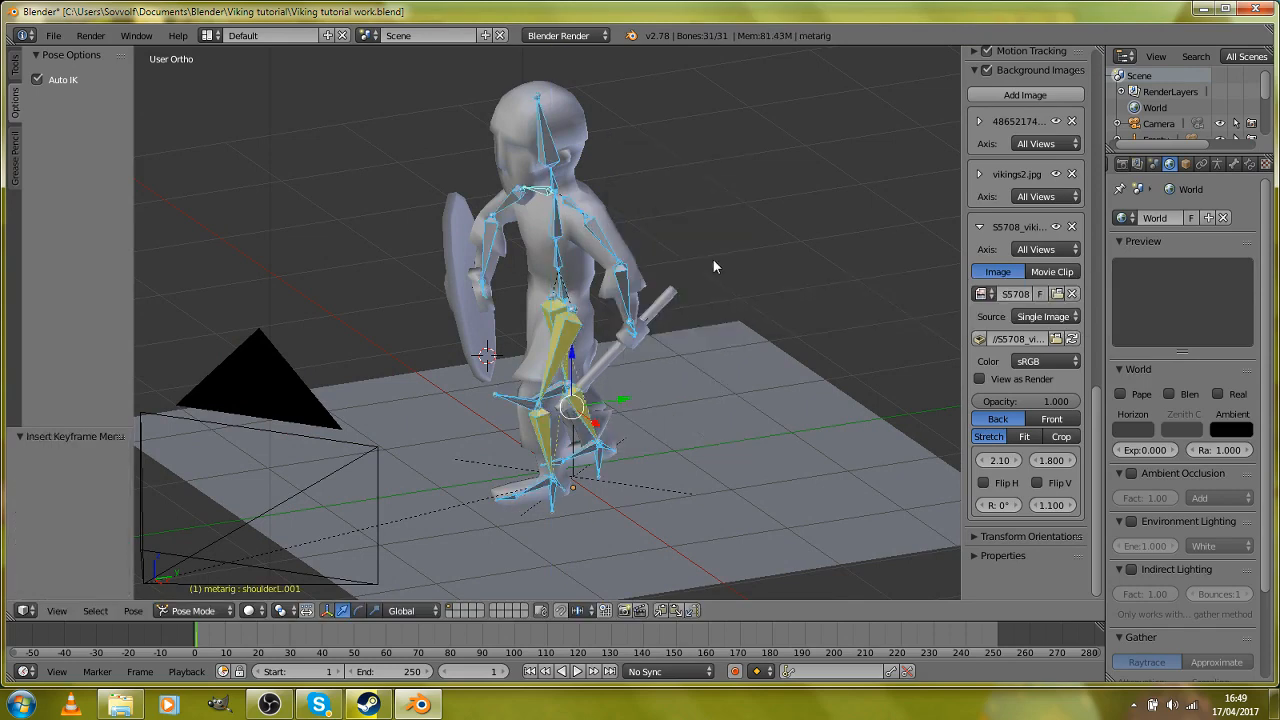
key("KP_3")
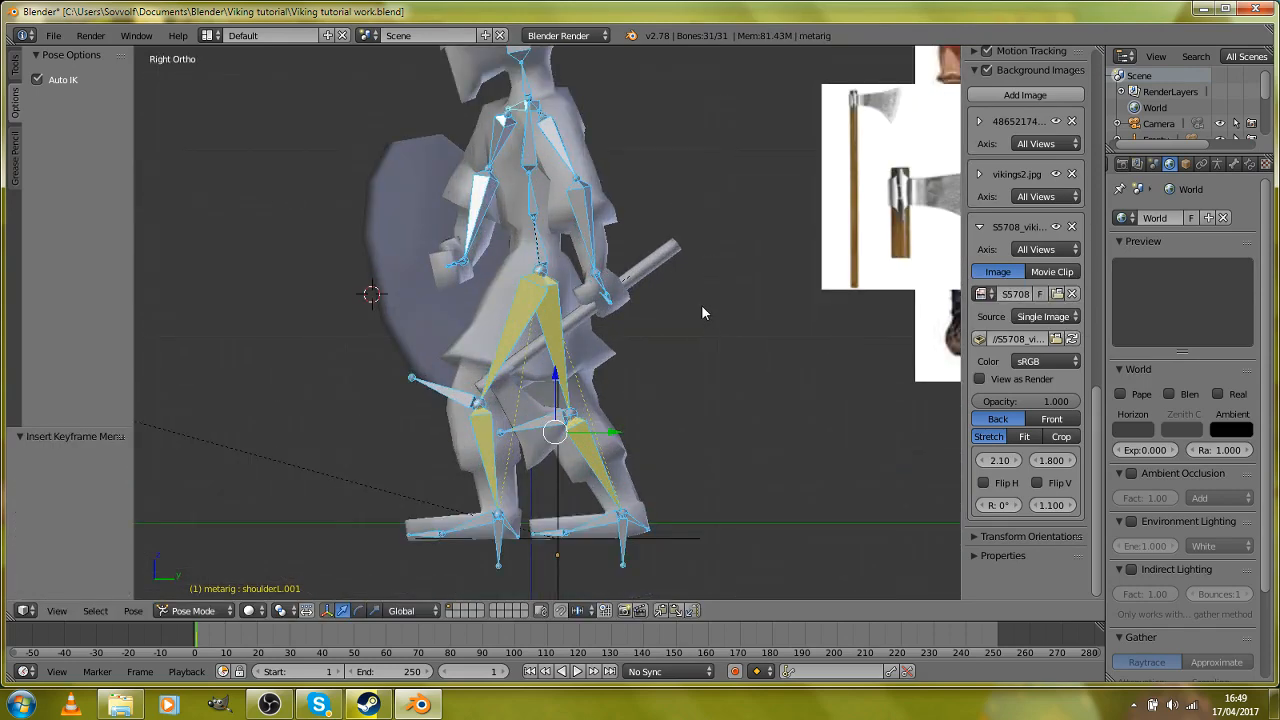
key("i")
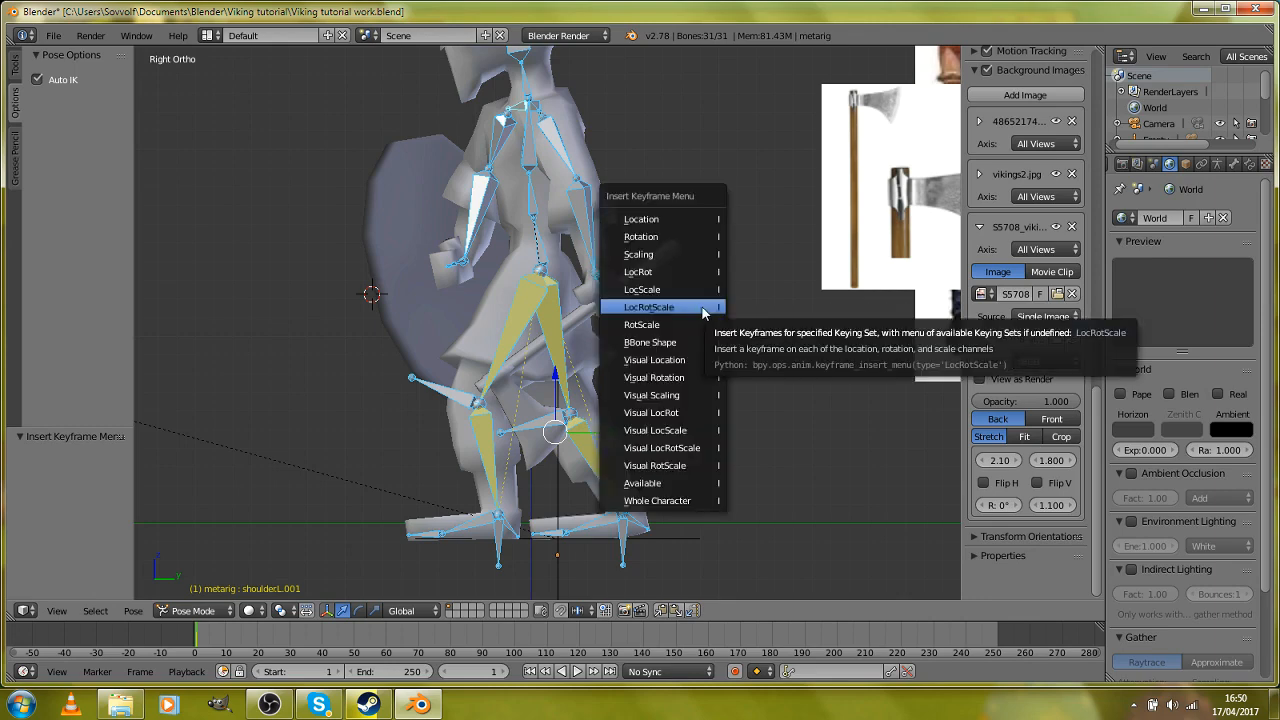
left_click(703, 309)
Step: Show the model as wireframe and set the current frame to 10
scroll(671, 340, "up", 2)
scroll(661, 350, "down", 2)
key("z")
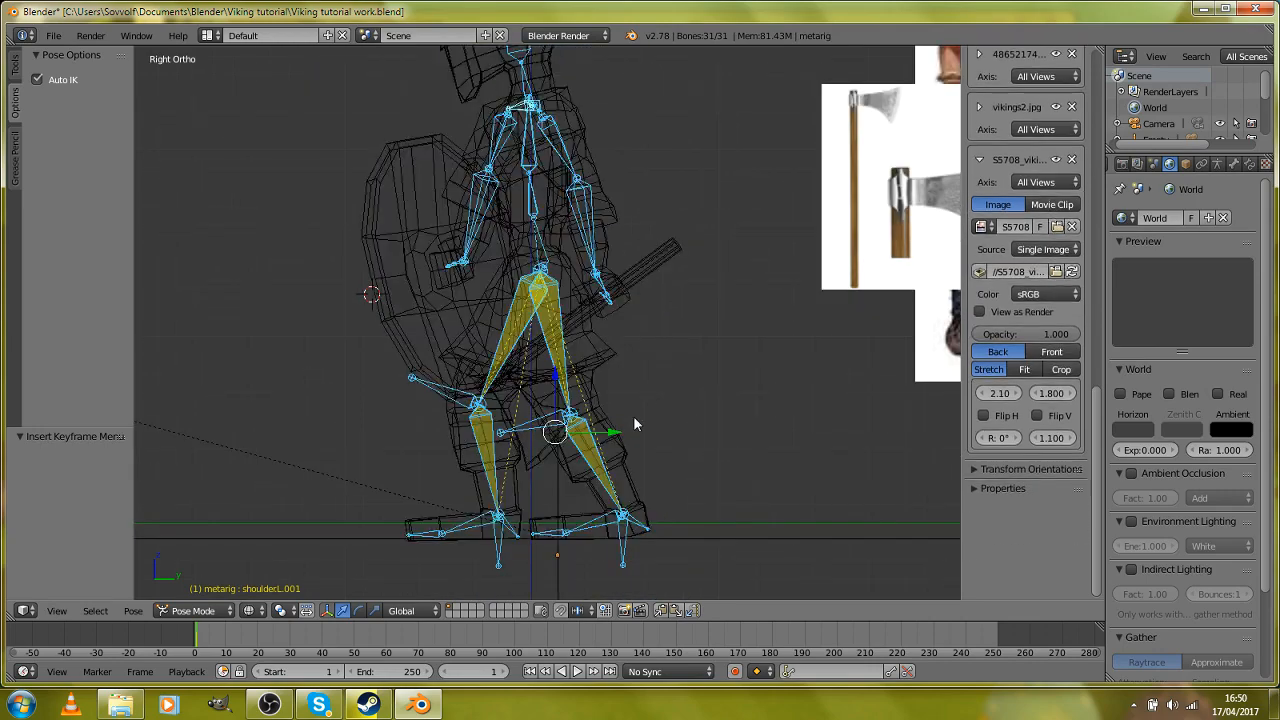
middle_click_drag(618, 474, 634, 373, "shift")
scroll(632, 380, "up", 2)
scroll(540, 482, "down", 2)
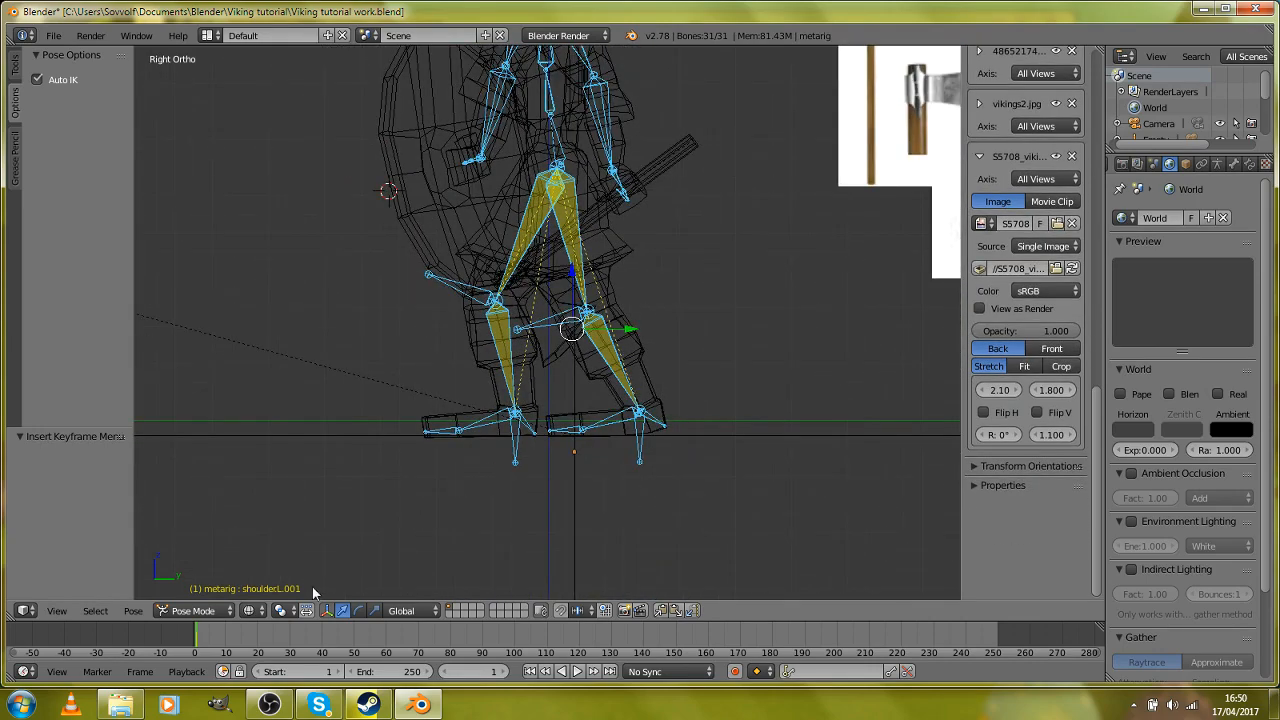
scroll(519, 460, "up", 2)
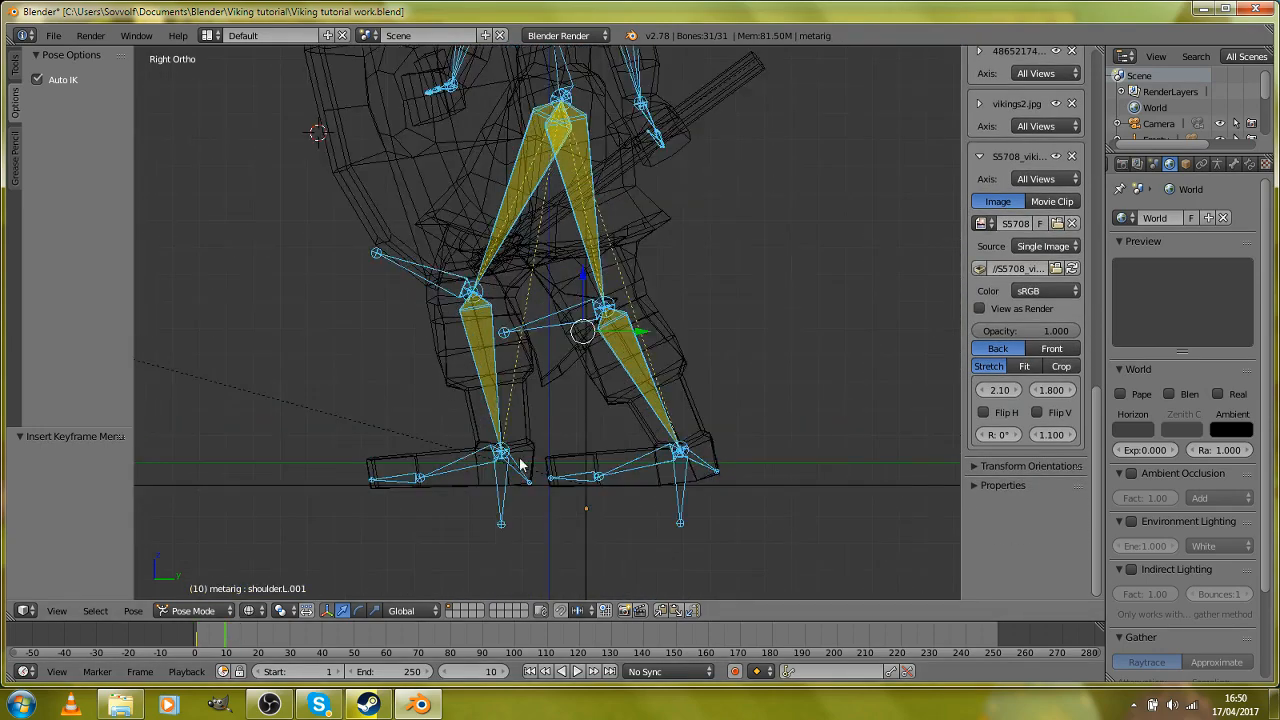
Step: Move the rear foot's shin.L.003 control bone forward about -0.66 in Y and -0.012 in Z, level with the front foot
middle_click_drag(520, 463, 522, 323, "shift")
scroll(574, 356, "up", 5)
scroll(806, 376, "down", 2)
right_click(775, 397)
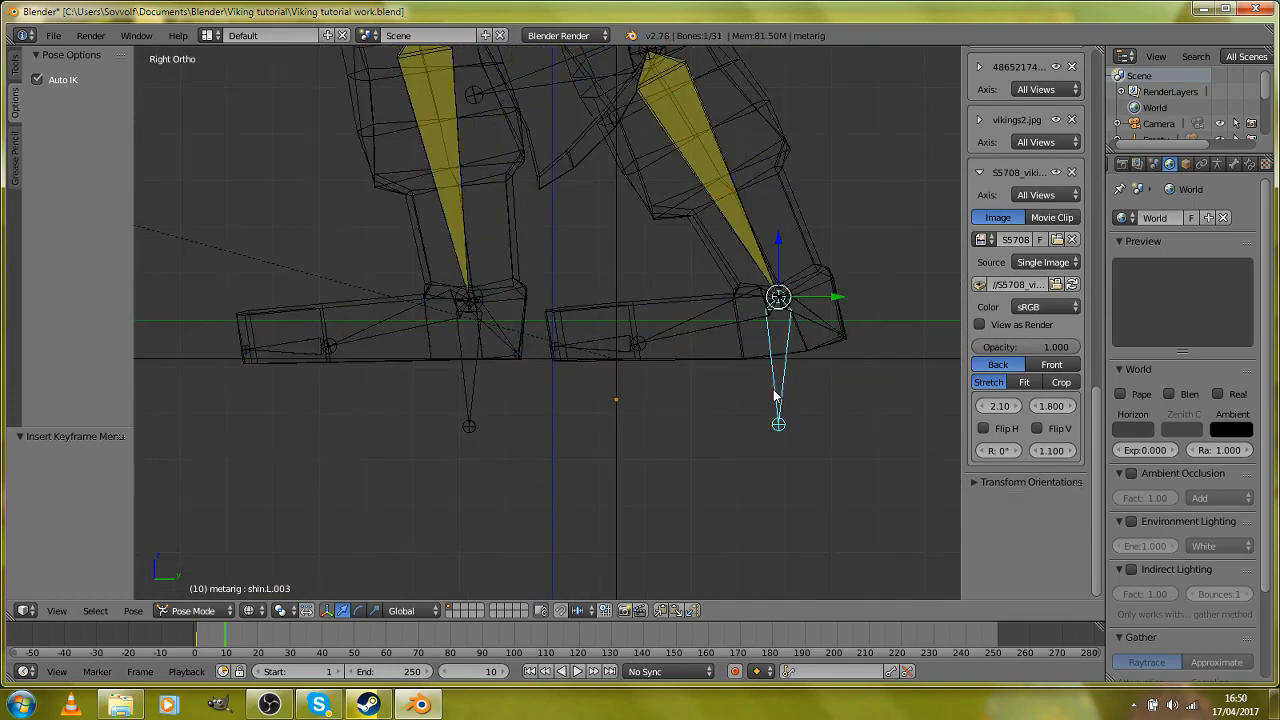
key("g")
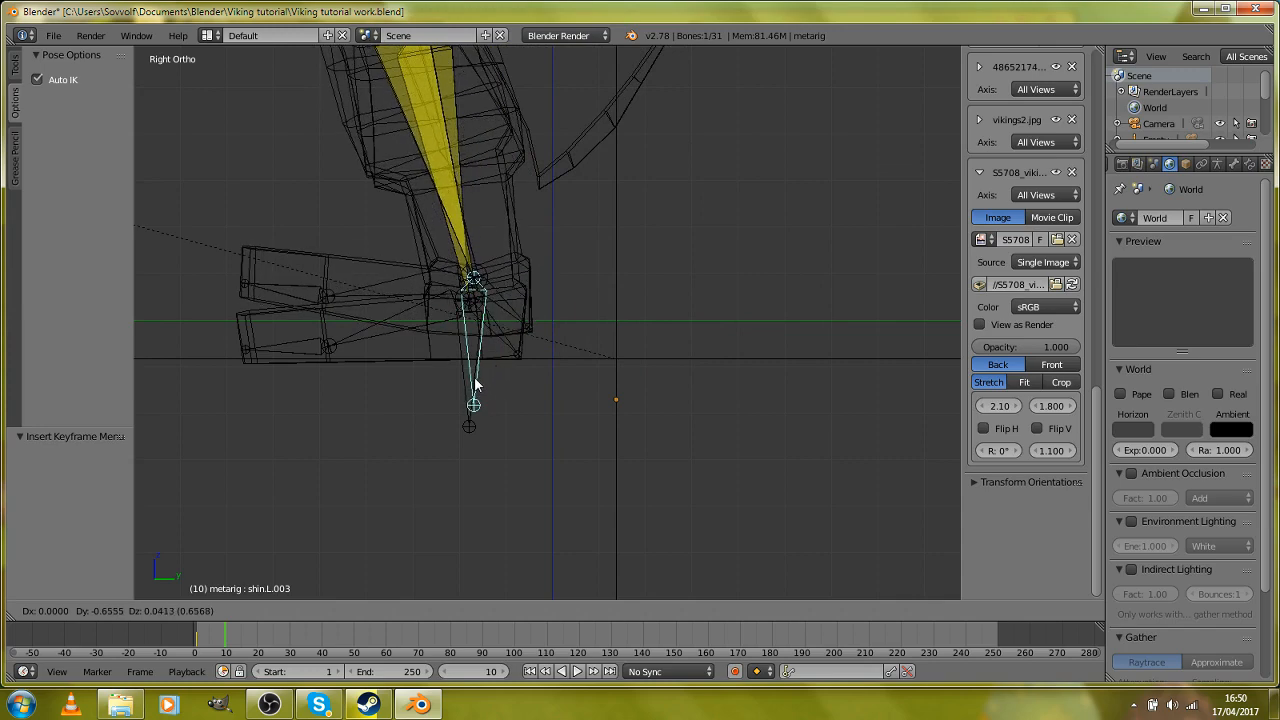
left_click(471, 407)
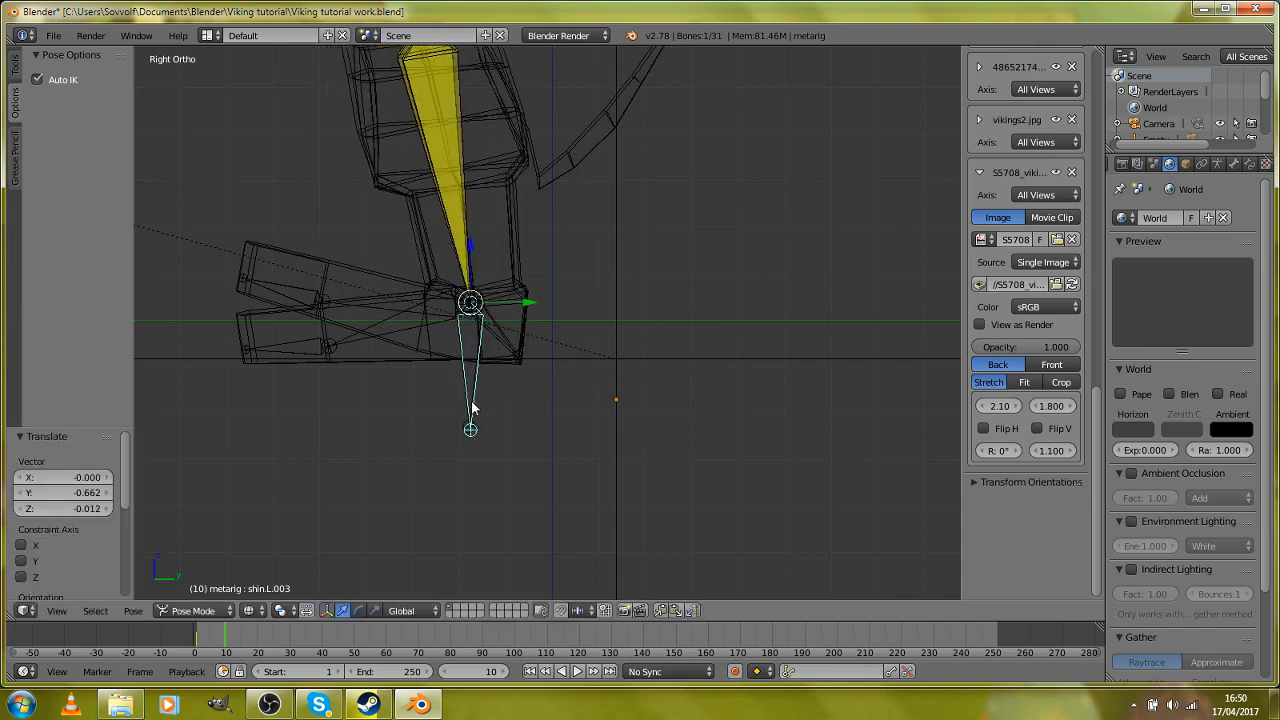
Step: Rotate the foot.L.001 bone about -17.3° to lay the foot flat on the ground
right_click(396, 310)
right_click(377, 313)
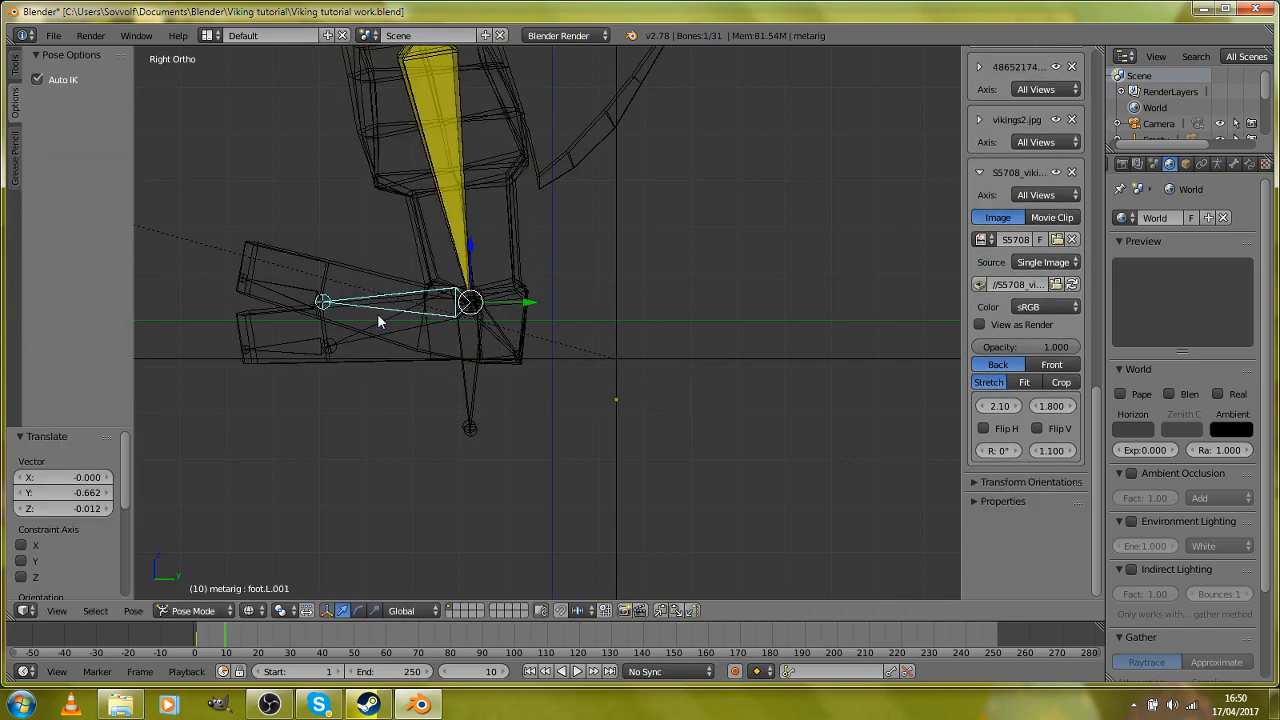
key("r")
left_click(585, 372)
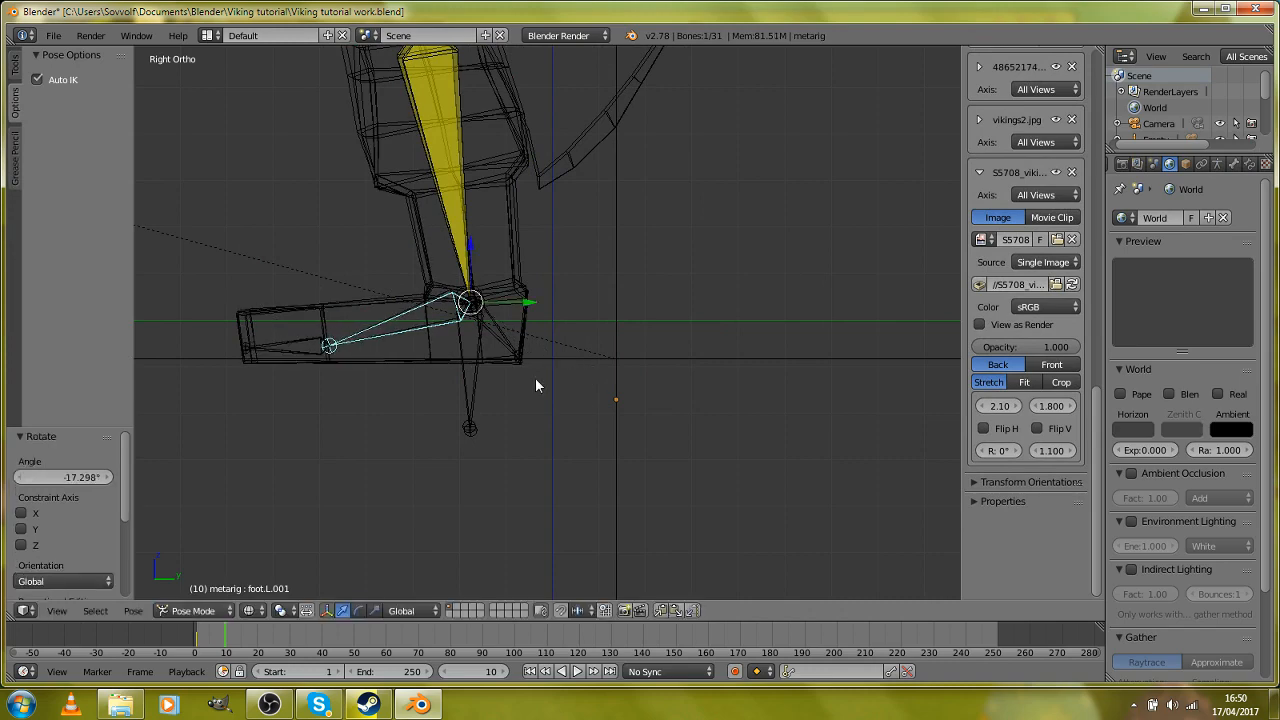
Step: In the right side view, move the other leg's shin.L.001 control bone backward about 0.575 in Y and -0.005 in Z
middle_click_drag(535, 380, 786, 506)
right_click(768, 505)
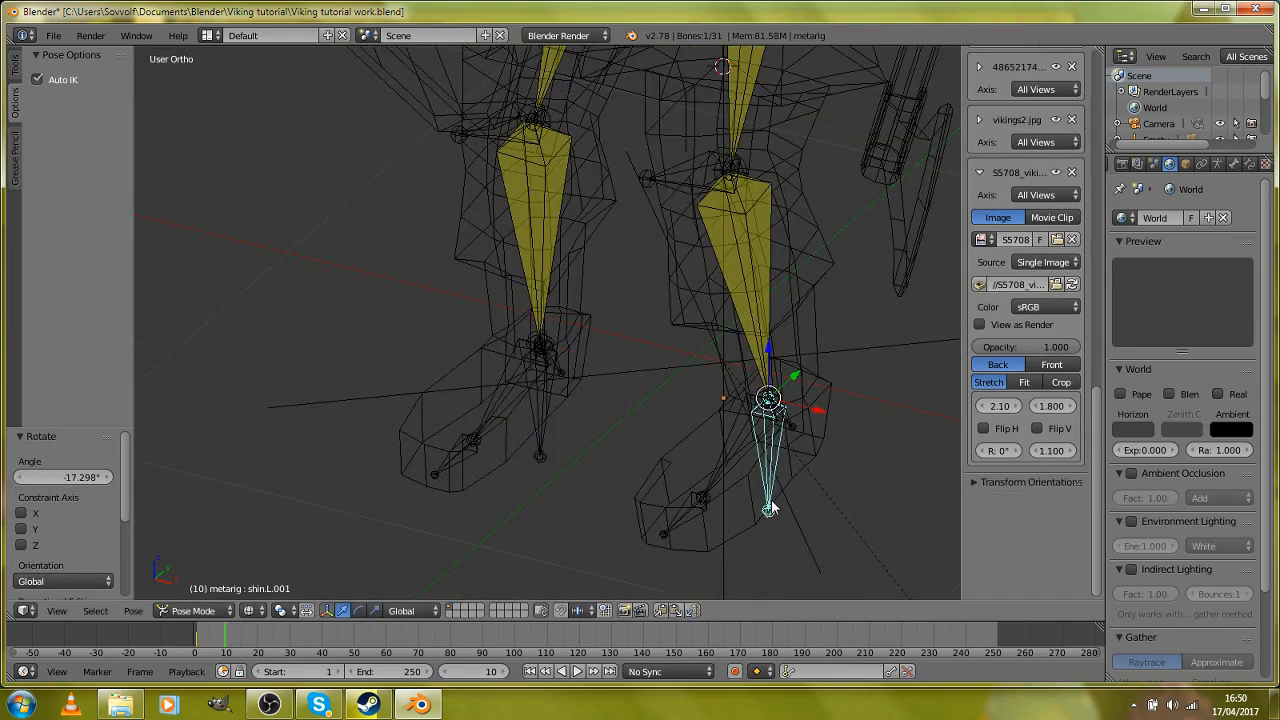
key("KP_3")
key("g")
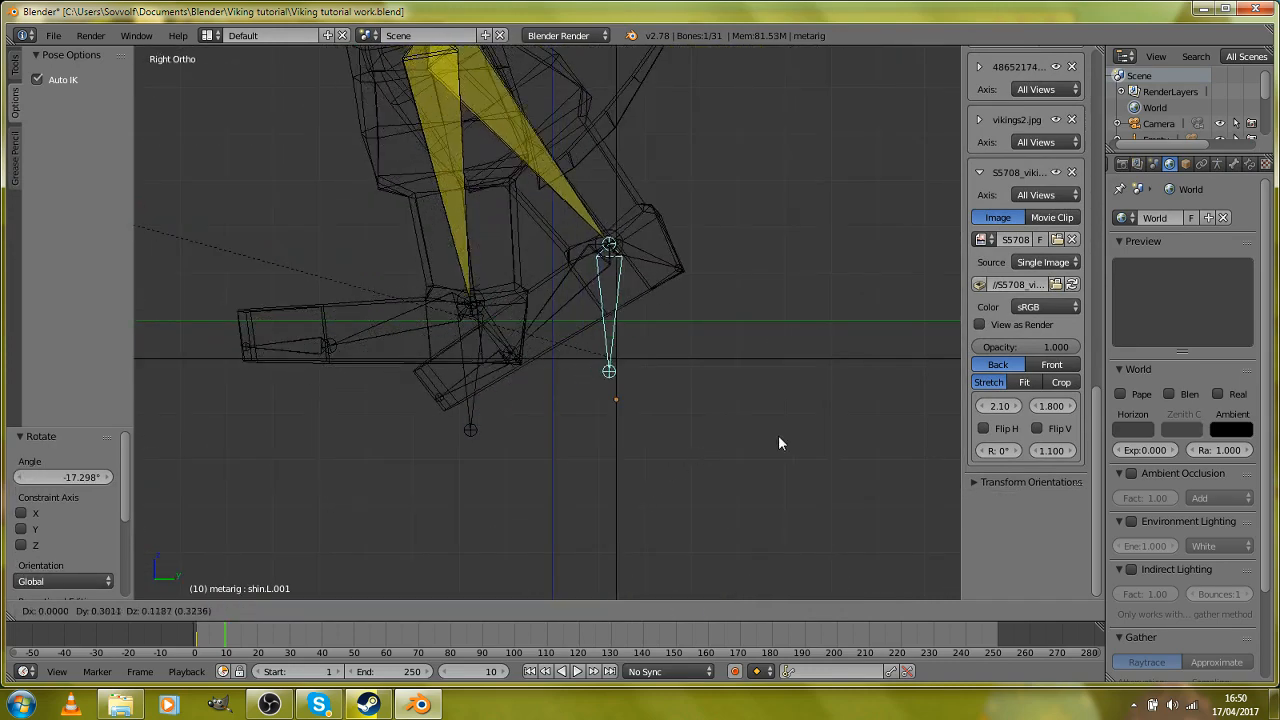
left_click(901, 502)
Step: Rotate the foot.L bone about 20° to level the rear foot, and nudge shin.L.001 about 0.034 in Y and 0.002 in Z
right_click(677, 358)
key("r")
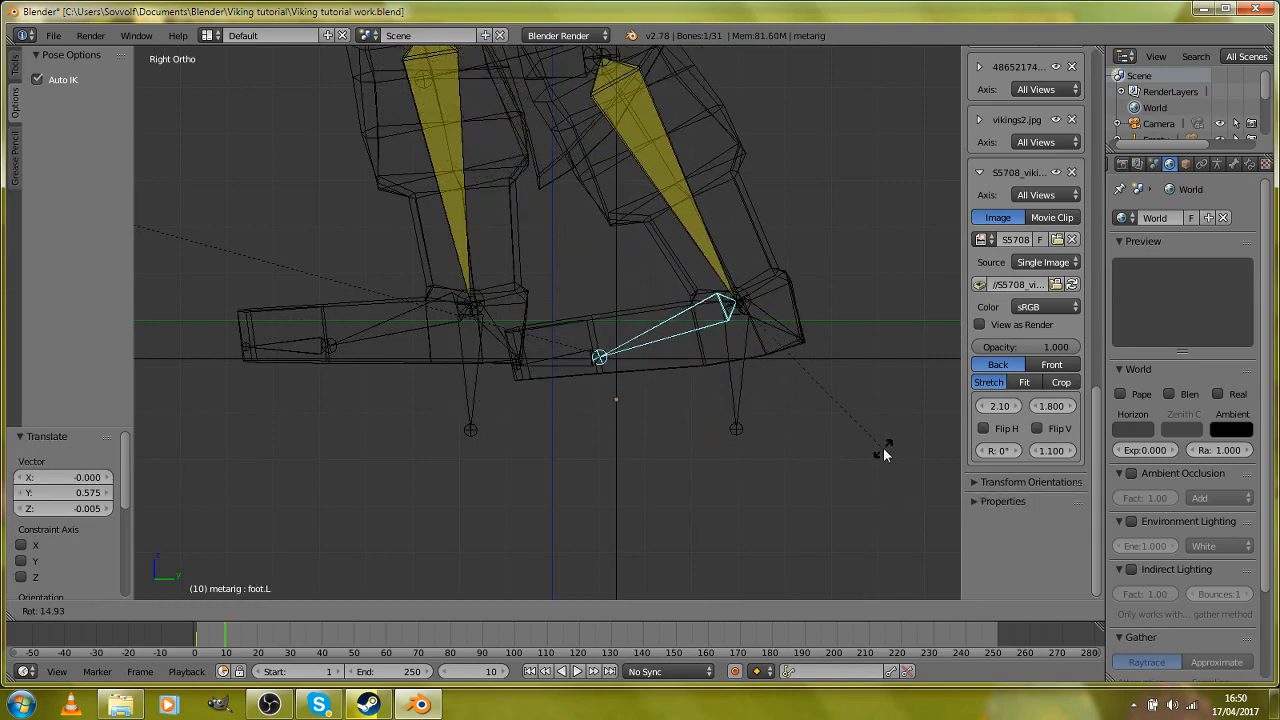
left_click(866, 456)
key("g")
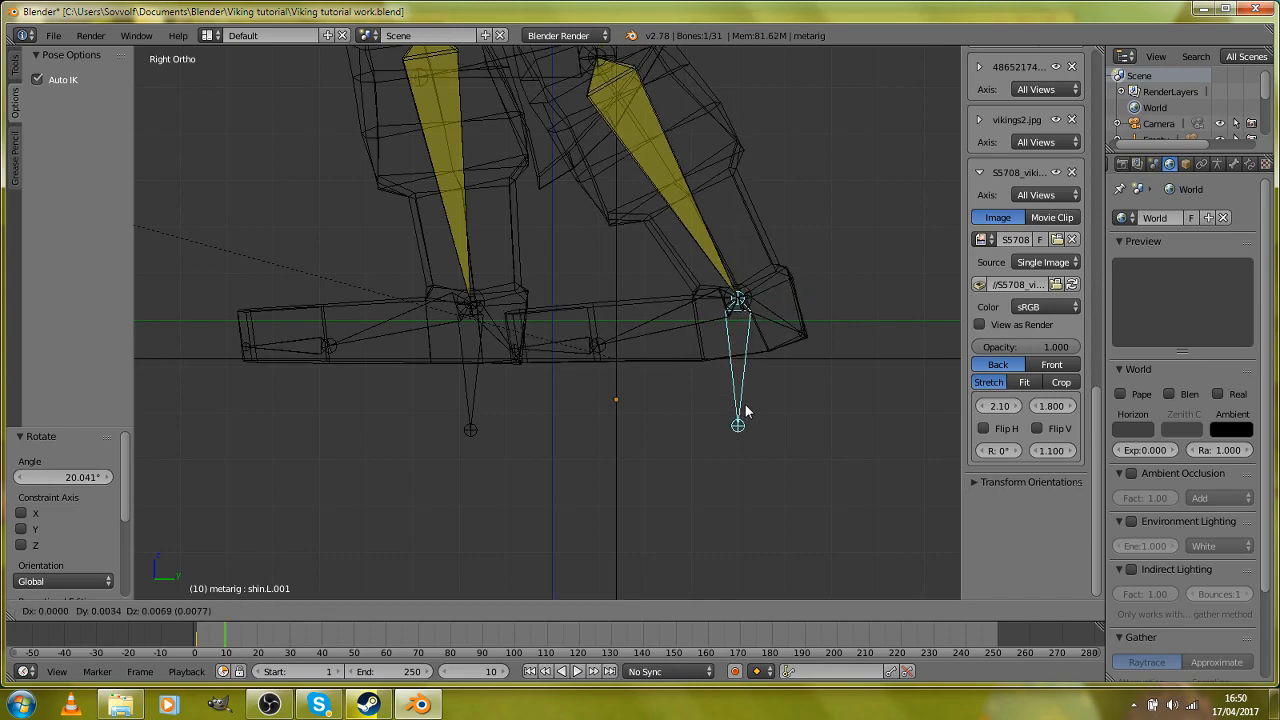
left_click(760, 411)
Step: Return the viewport to solid shading and select the chest bone
scroll(545, 318, "down", 4)
mouse_move(545, 318)
middle_mouse_down()
mouse_move(586, 320)
mouse_move(600, 306)
mouse_move(626, 213)
mouse_move(743, 236)
middle_mouse_up()
key("z")
right_click(646, 209)
right_click(633, 204)
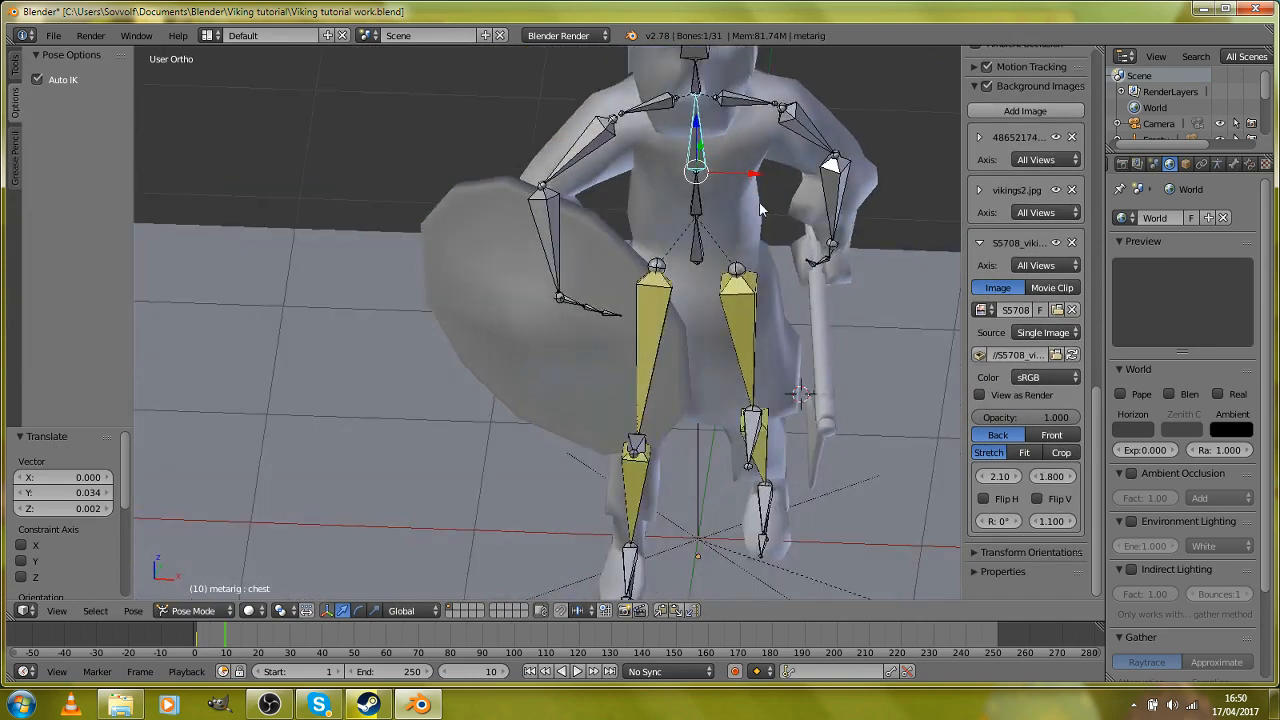
key("r")
key("z")
right_click(783, 222)
key("r")
key("z")
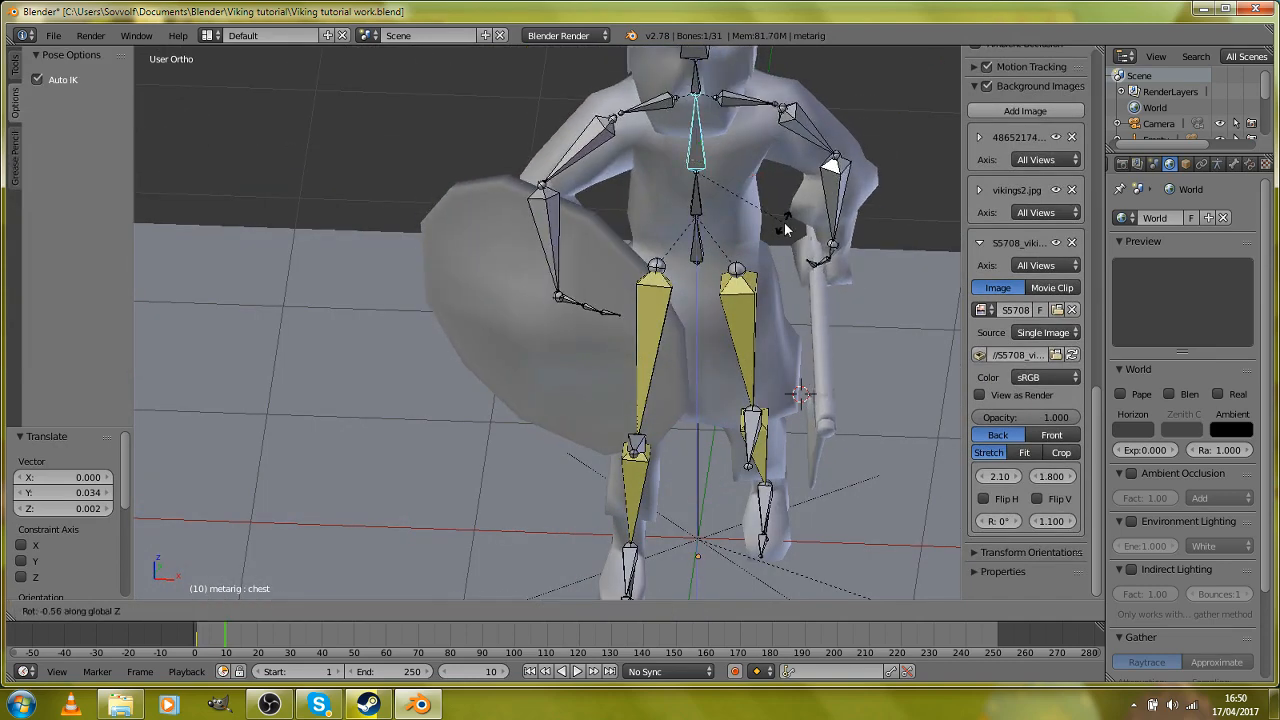
right_click(784, 224)
Step: Clear the chest bone's rotation and rotate it about -4.7° around global Z to twist the torso
key("alt+r")
key("r")
key("z")
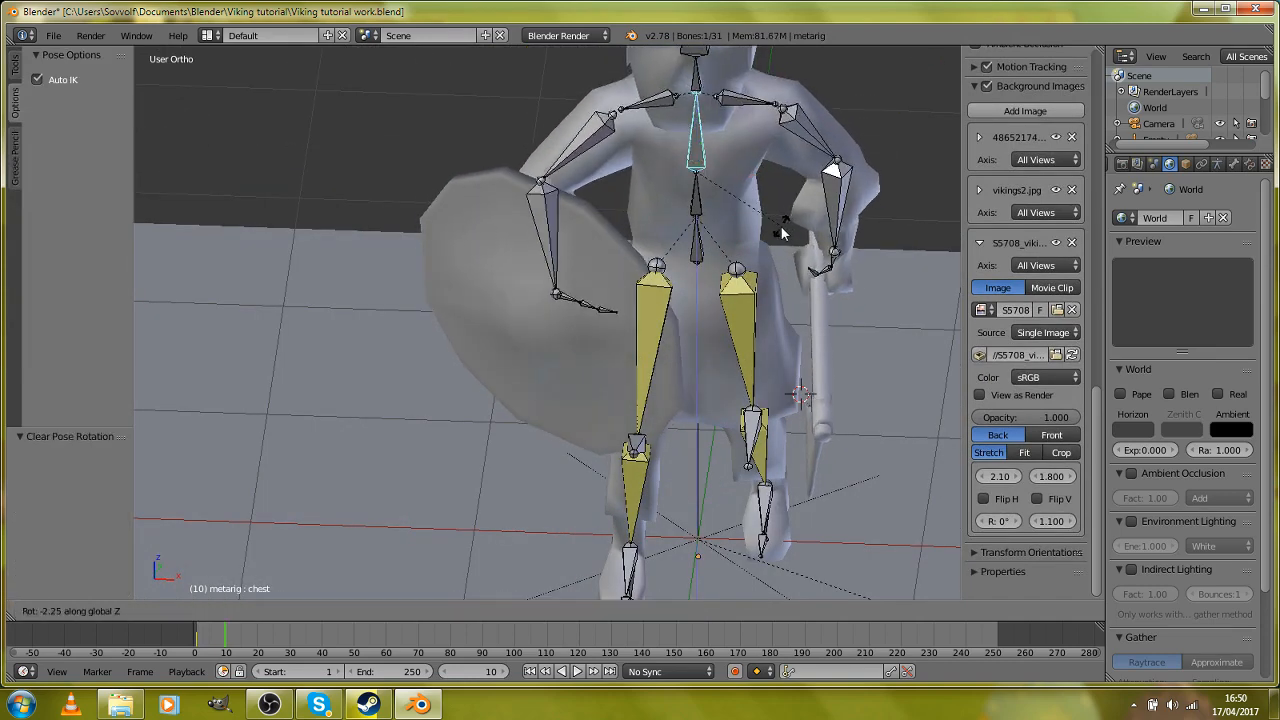
left_click(742, 200)
Step: Rotate the neck bone about 6.5° around global Z to turn the head toward the front
scroll(712, 172, "down", 2)
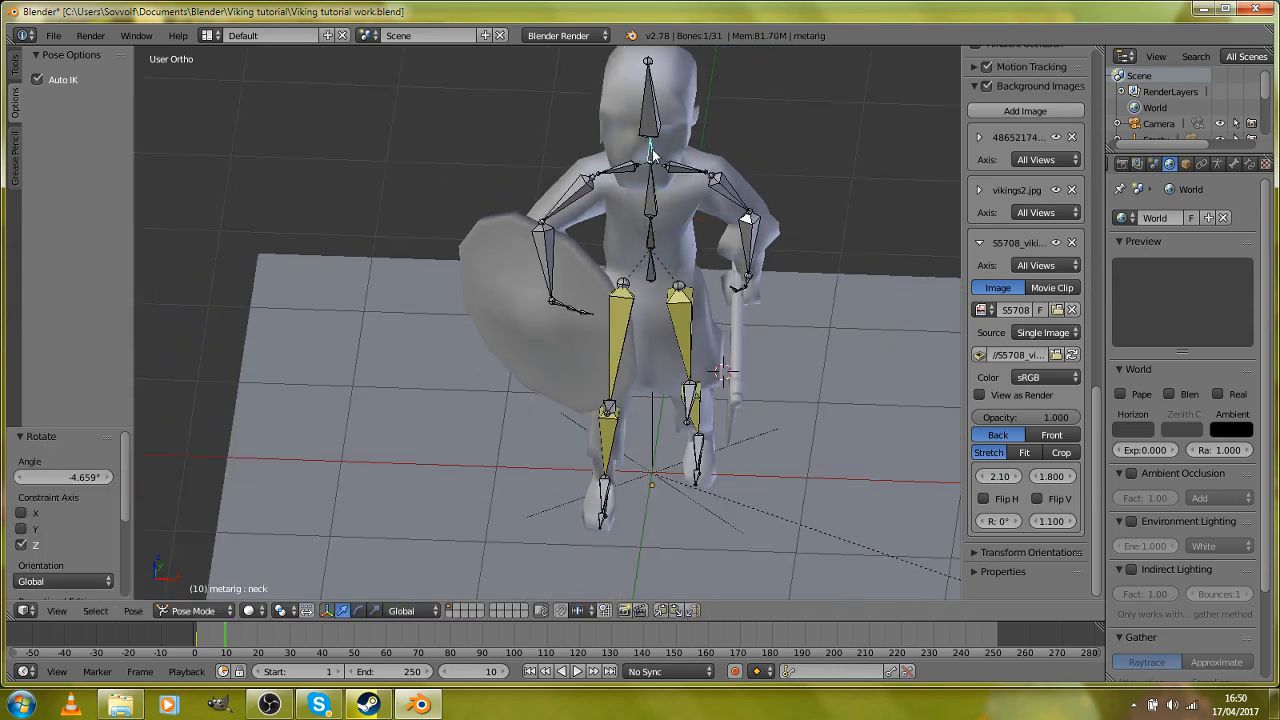
key("r")
key("z")
left_click(773, 188)
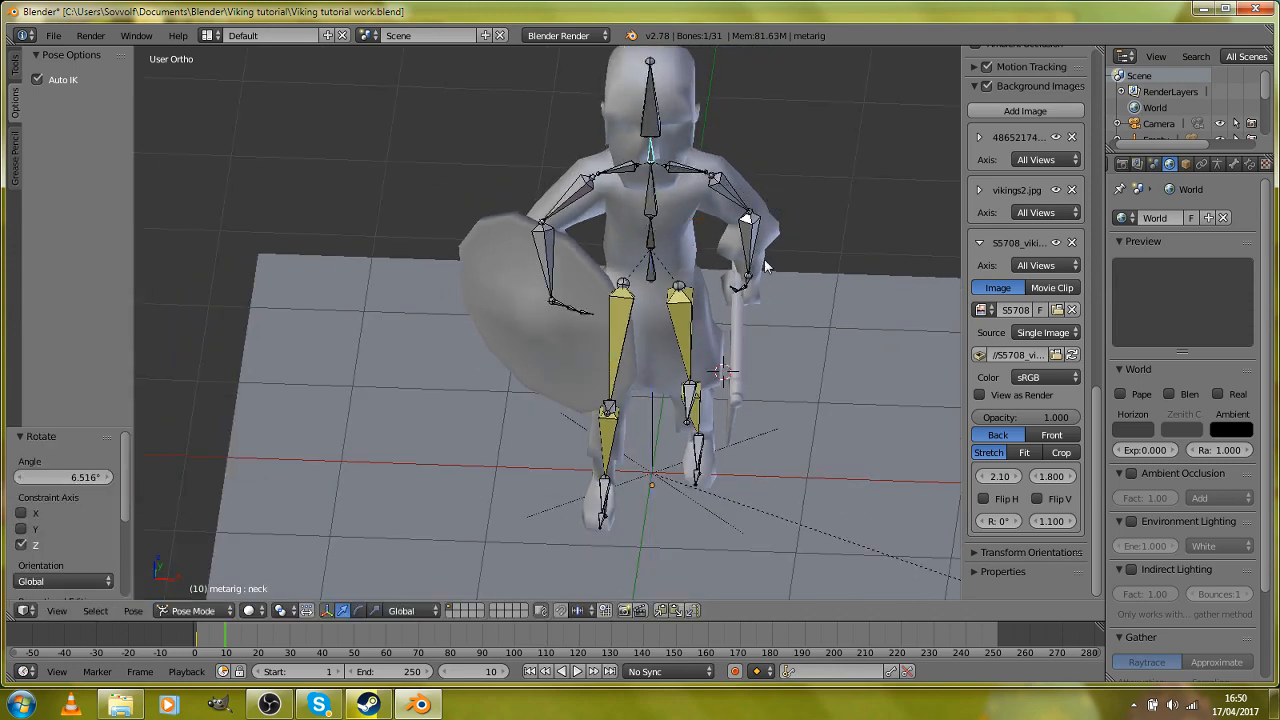
Step: Move the hand.L bone forward to swing the axe arm ahead of the body
middle_click_drag(757, 212, 580, 236)
scroll(541, 284, "up", 2)
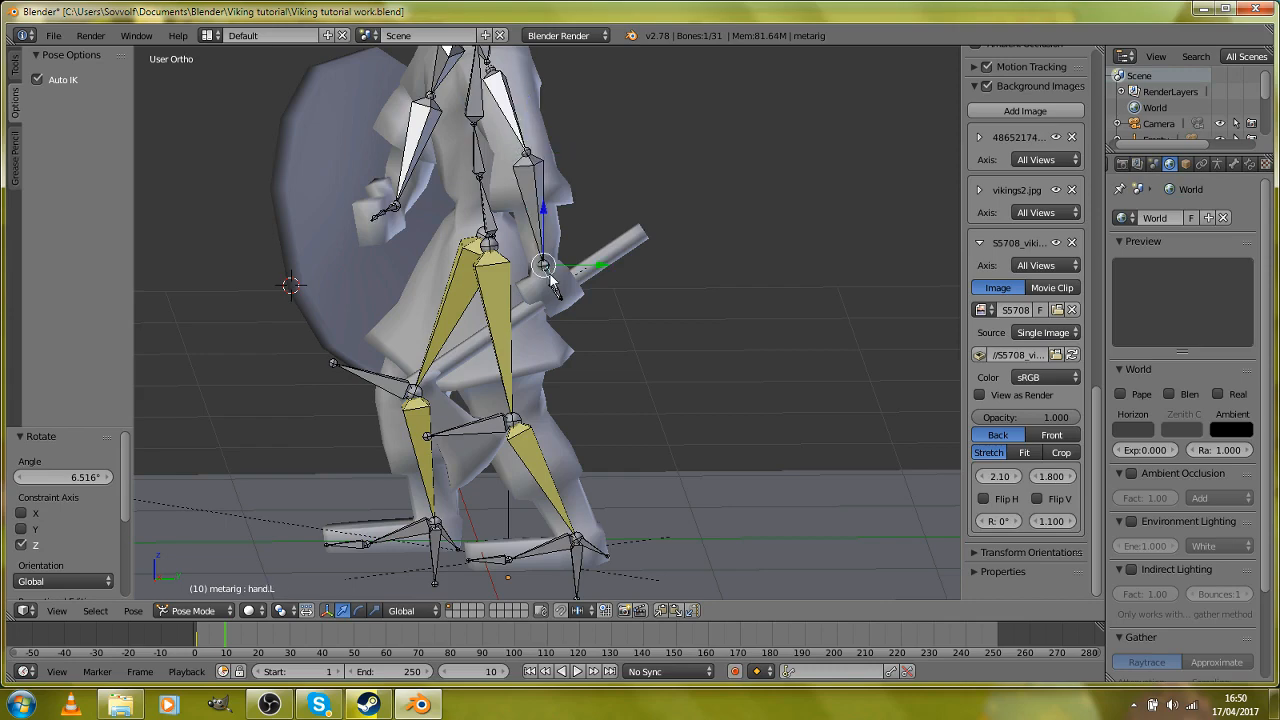
key("g")
left_click(499, 303)
Step: Rotate the axe arm's shoulder.L bone about -15.9° around global Z
middle_click_drag(499, 303, 592, 308)
right_click(632, 215)
key("r")
key("z")
left_click(666, 379)
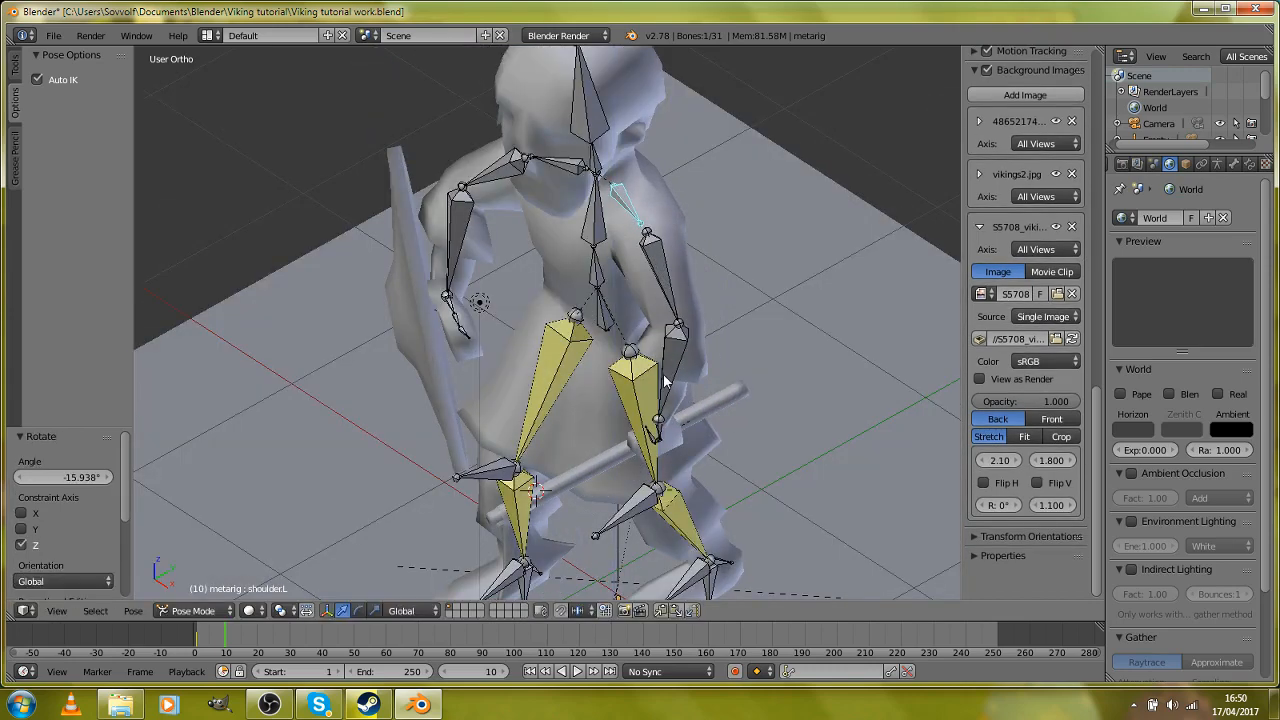
Step: Rotate the hand.L bone to raise the axe head, and move it about -0.011 in X, -0.052 in Y and 0.003 in Z
middle_click_drag(666, 381, 602, 319)
right_click(491, 290)
key("r")
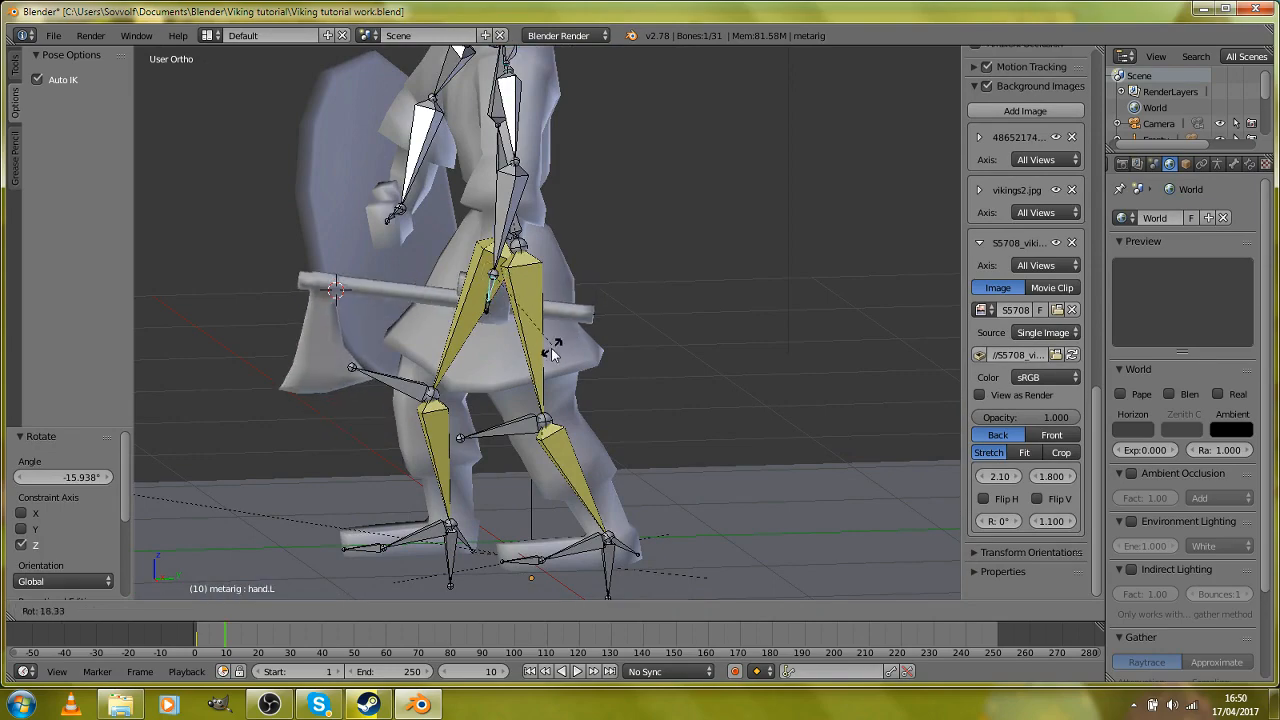
left_click(334, 286)
middle_click_drag(334, 286, 739, 274)
key("g")
left_click(563, 331)
Step: Rotate the shield arm's shoulder bone about -42.3° around global Z to pull the shoulder back
right_click(618, 214)
key("r")
key("z")
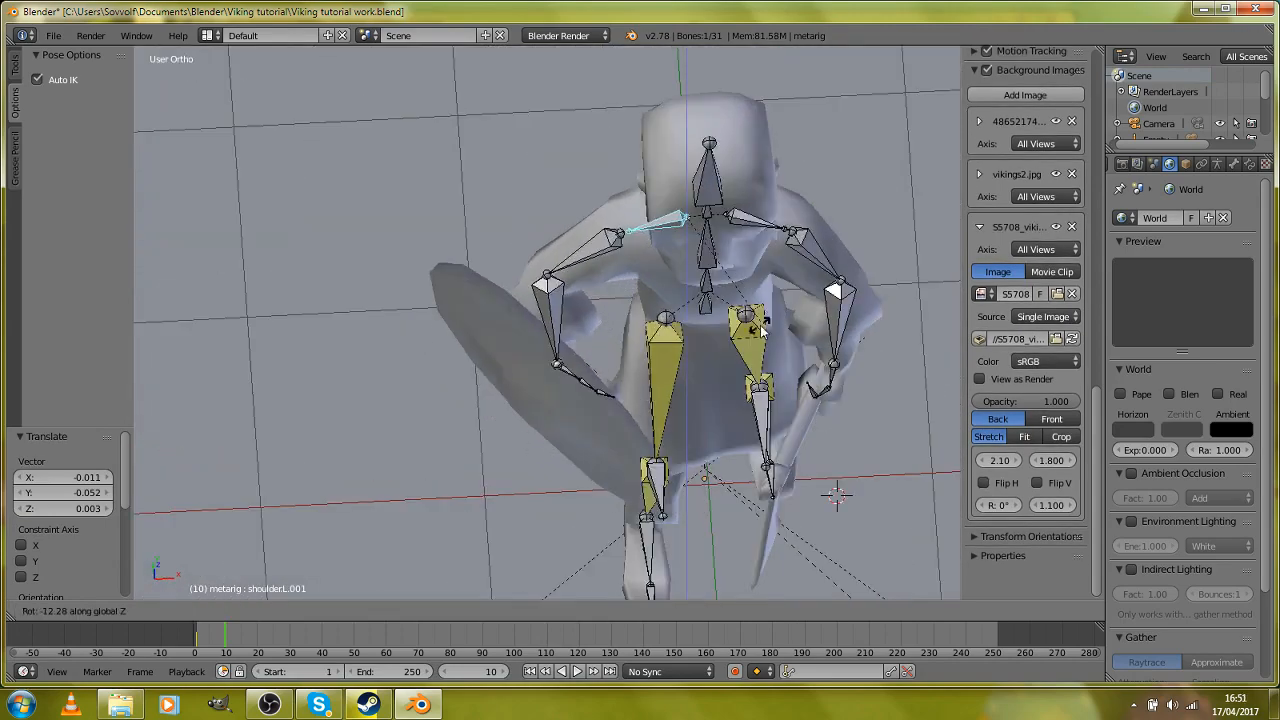
left_click(698, 344)
Step: Move the shield arm's forearm.L.001 bone about -0.016 in X, 0.115 in Y and -0.046 in Z
middle_click_drag(698, 344, 736, 241)
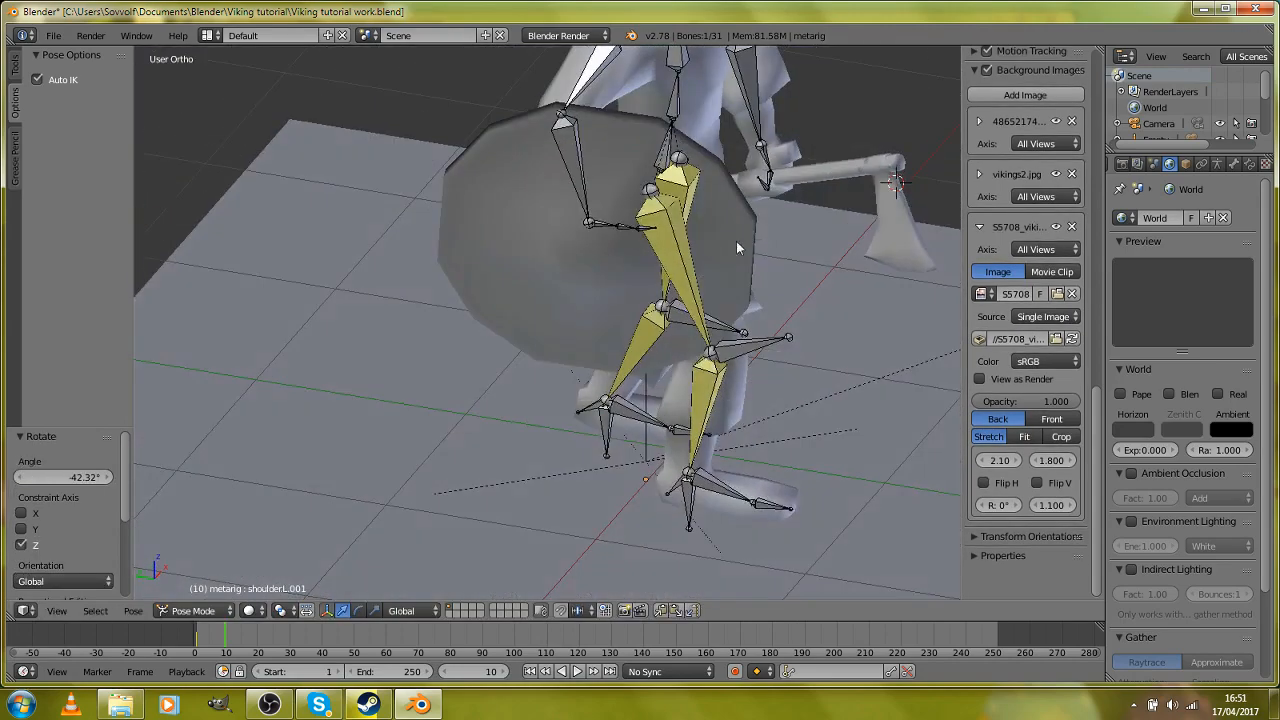
right_click(594, 229)
middle_click_drag(594, 229, 721, 256)
key("g")
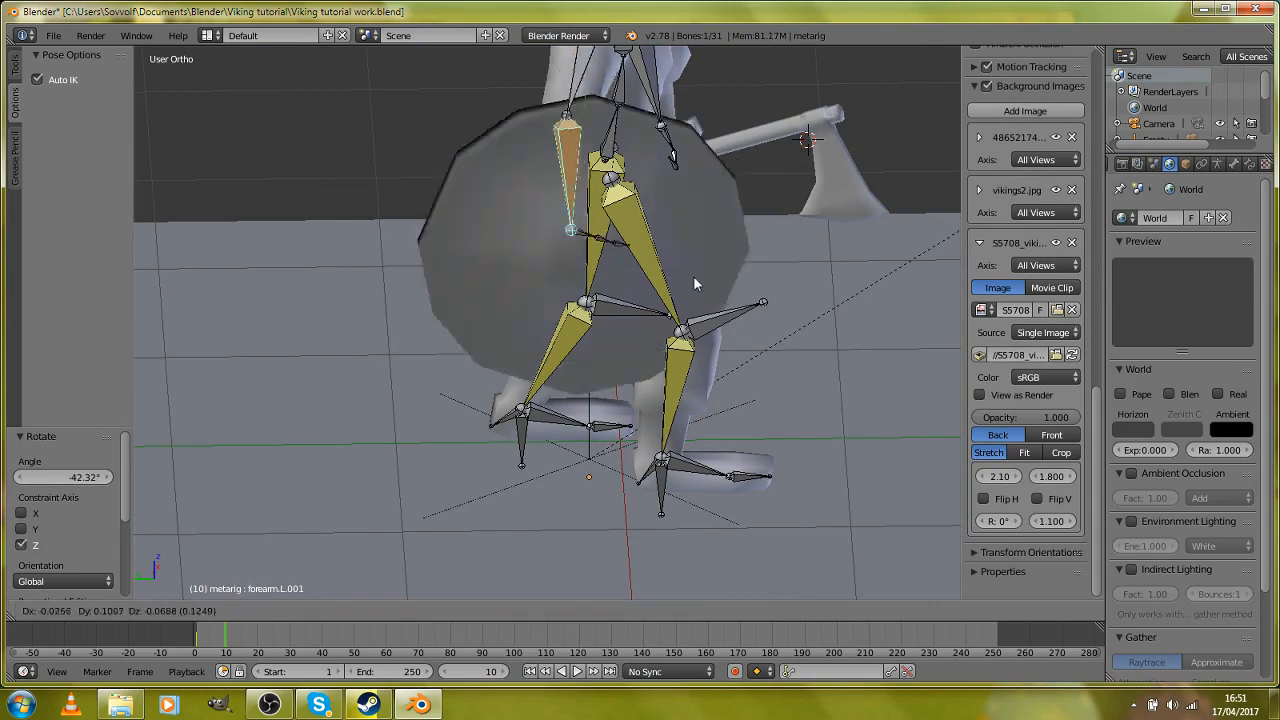
left_click(693, 269)
Step: Rotate the shield hand's hand.L.003 bone from the side, and rotate it a further -29° from another angle
right_click(590, 231)
key("r")
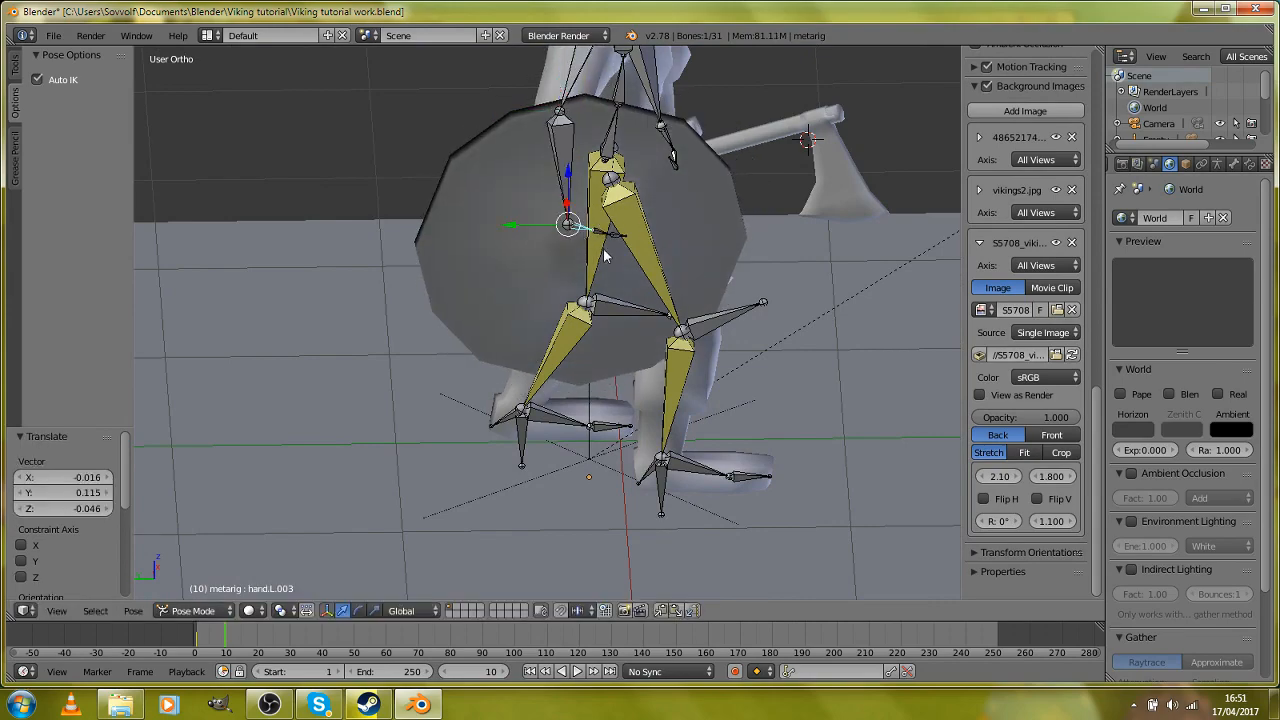
left_click(634, 277)
middle_click_drag(628, 278, 650, 357)
key("r")
left_click(748, 290)
middle_click_drag(748, 290, 825, 313)
key("r")
key("r")
right_click(857, 314)
Step: Rotate the hand.L.003 bone about 36.2°, and move it about 0.010 in X, -0.020 in Y and 0.013 in Z
key("r")
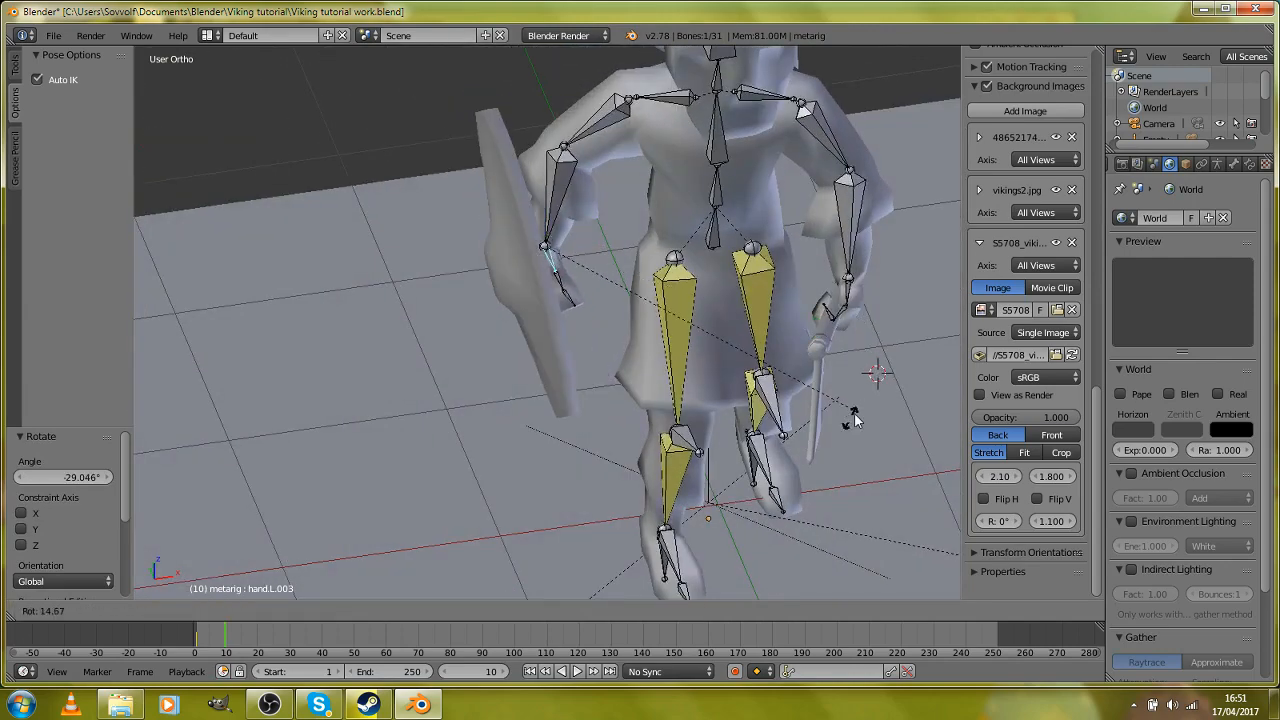
left_click(737, 471)
middle_click_drag(609, 423, 738, 401)
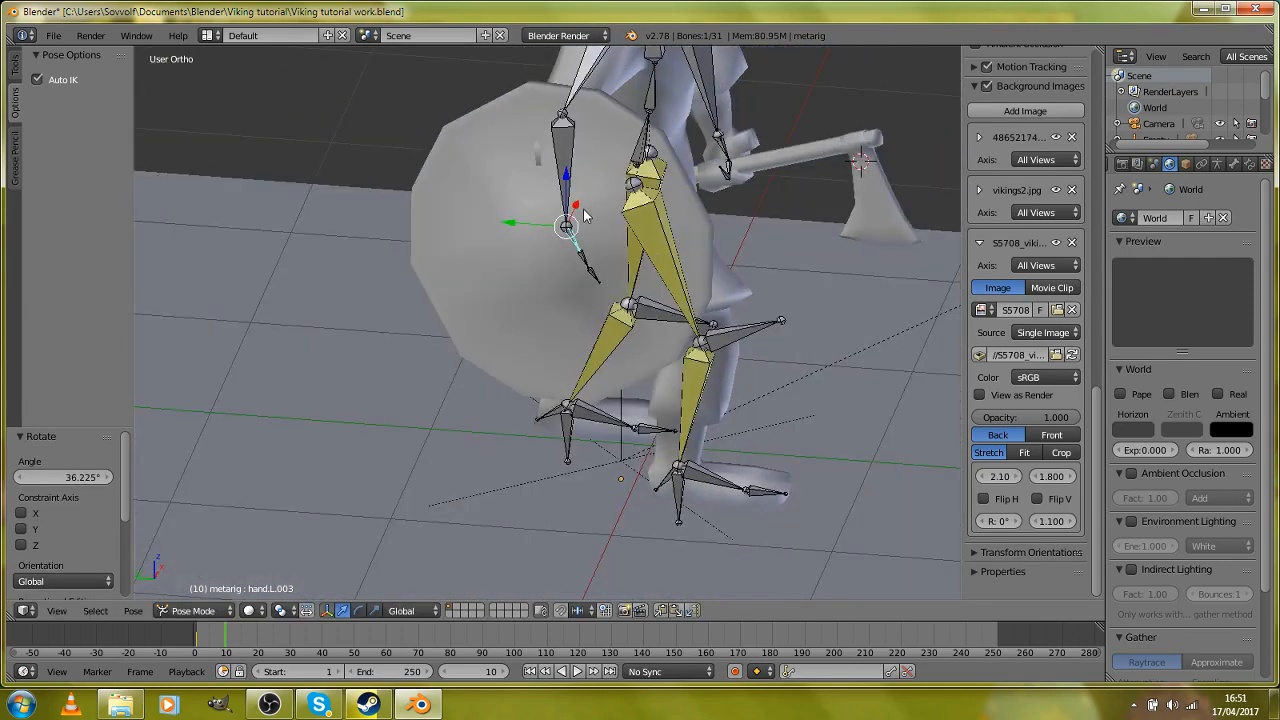
key("g")
left_click(734, 320)
middle_click_drag(734, 320, 554, 310)
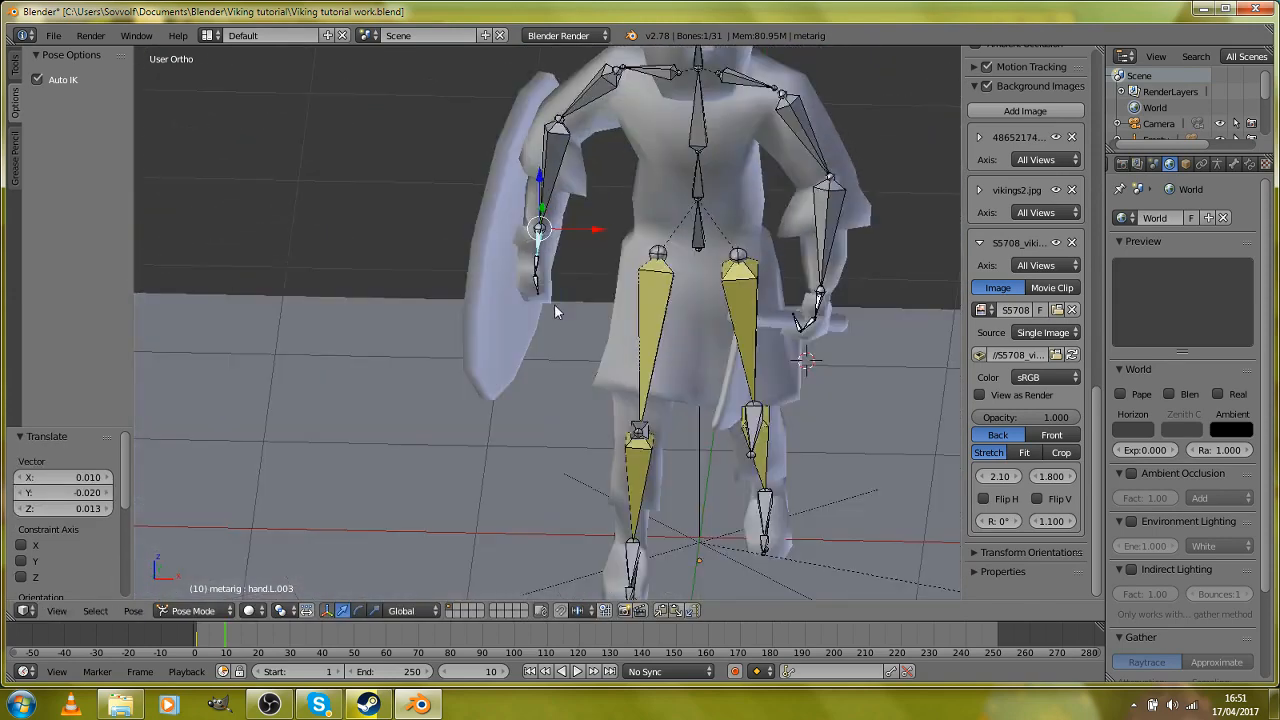
Step: Move the forearm.L.001 bone about 0.108 in X, -0.024 in Y and -0.069 in Z, and the axe arm about -0.021, -0.009 and -0.012
key("g")
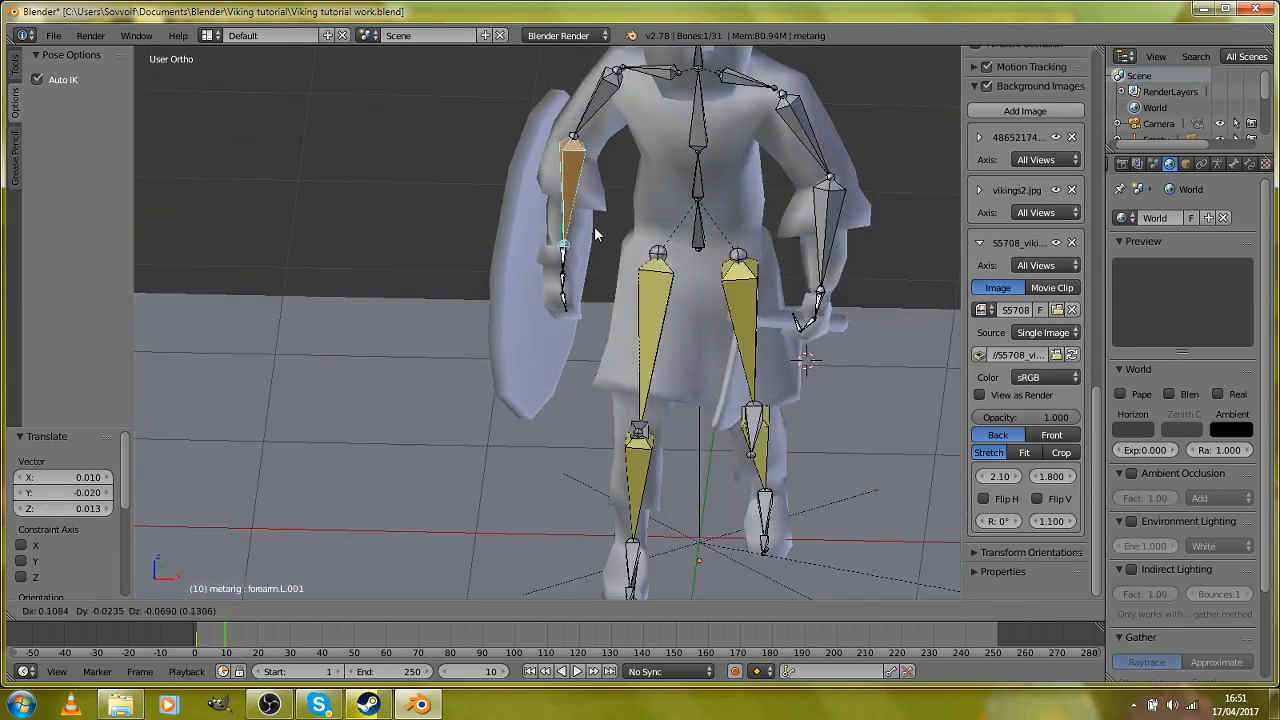
left_click(603, 240)
middle_click_drag(603, 240, 724, 461)
right_click(843, 273)
key("g")
left_click(851, 288)
Step: Rotate the chest bone about -2.5° from the side to adjust the upper body's lean
scroll(536, 437, "up", 3)
middle_click_drag(857, 391, 541, 267)
key("r")
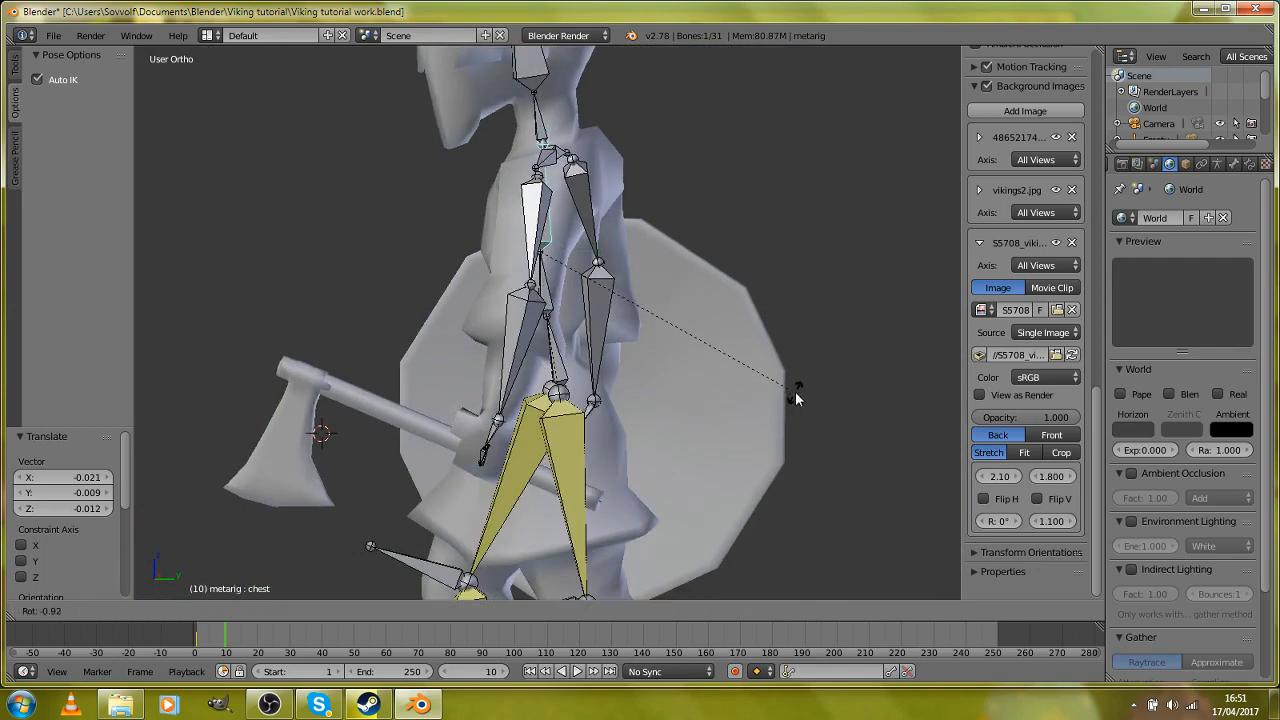
left_click(800, 386)
Step: Select all bones of the rig and insert a keyframe for the opposite stride at frame 10
scroll(608, 217, "down", 2)
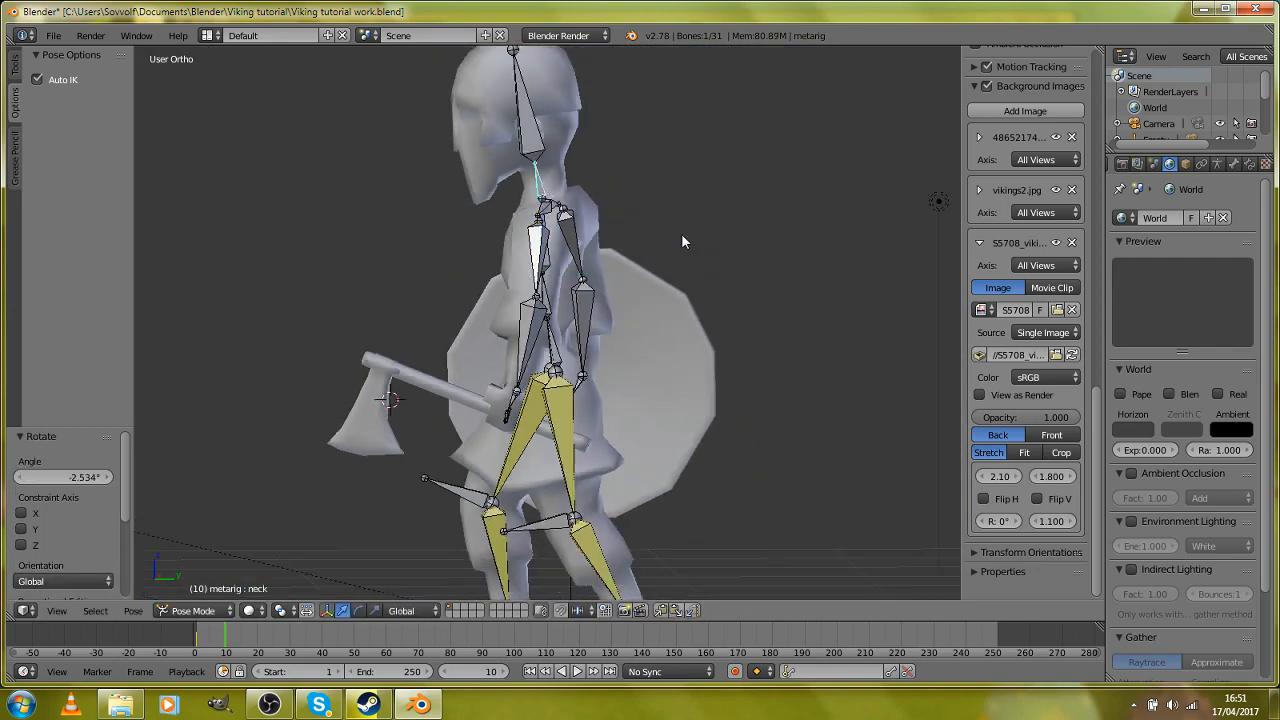
scroll(654, 296, "down", 3)
key("a")
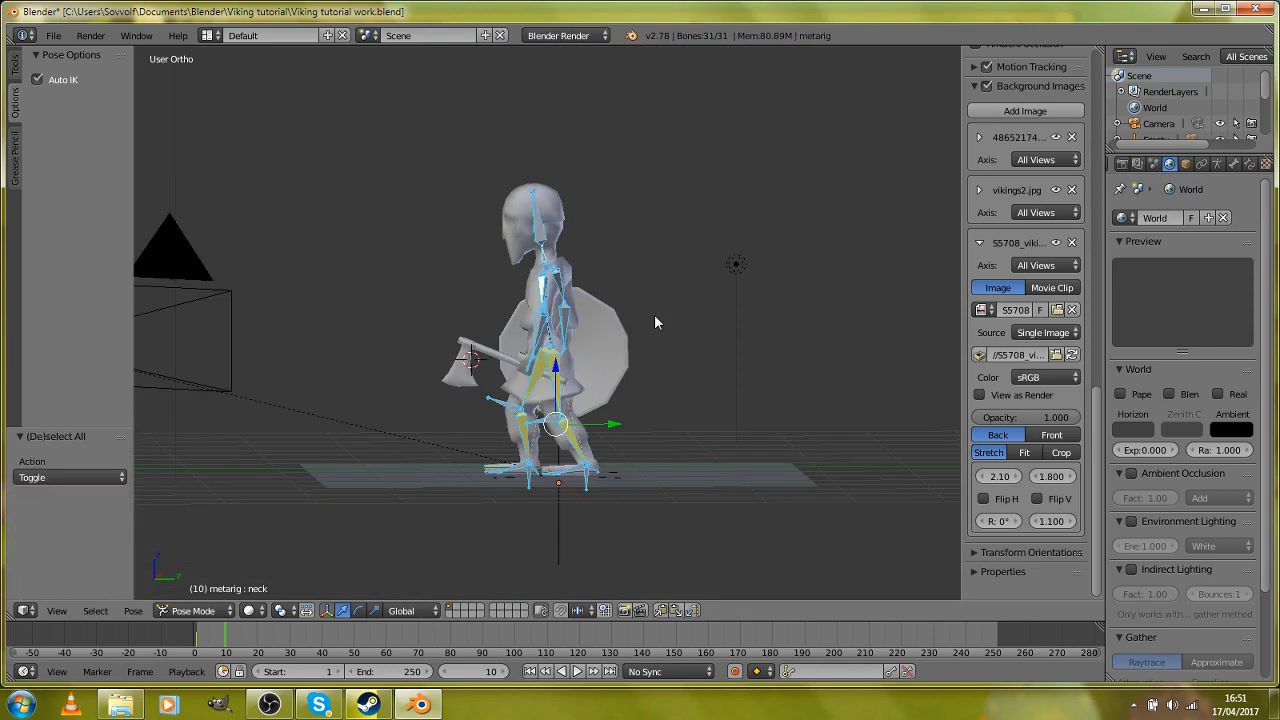
key("i")
left_click(654, 314)
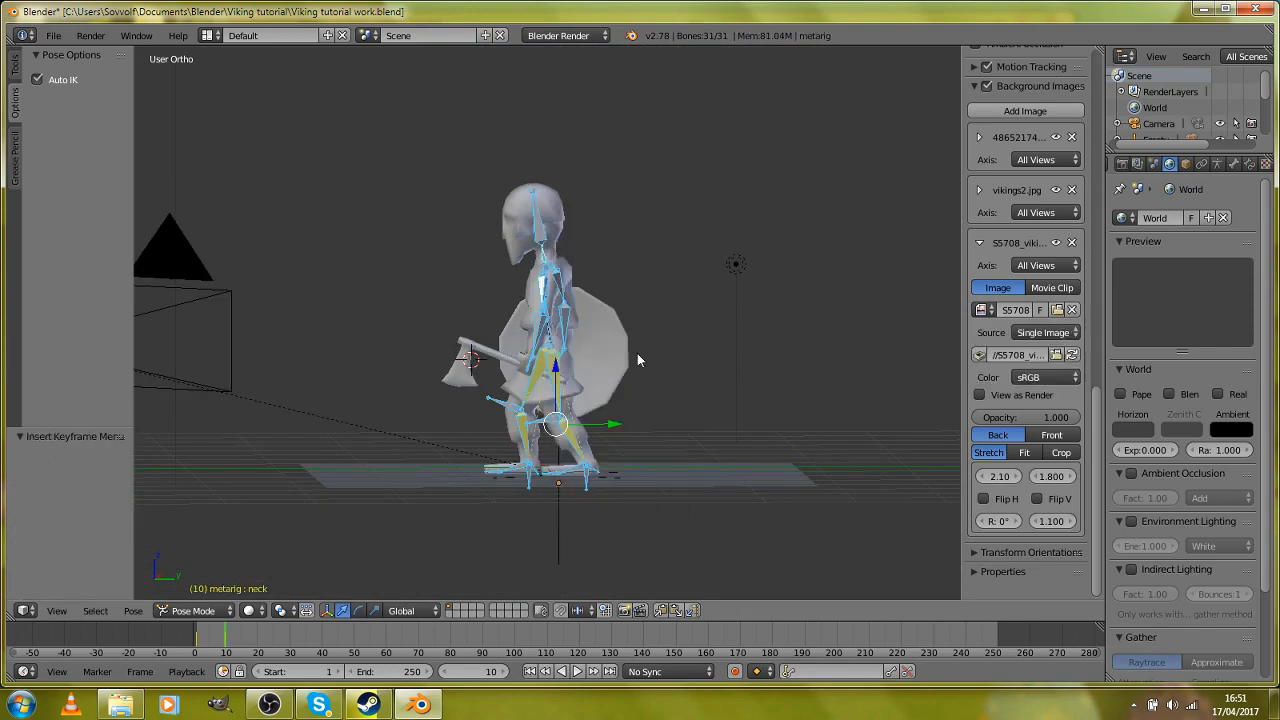
Step: Return to frame 1 and play the animation to check the movement between the two strides
middle_click_drag(637, 357, 659, 291, "shift")
scroll(658, 290, "up", 8)
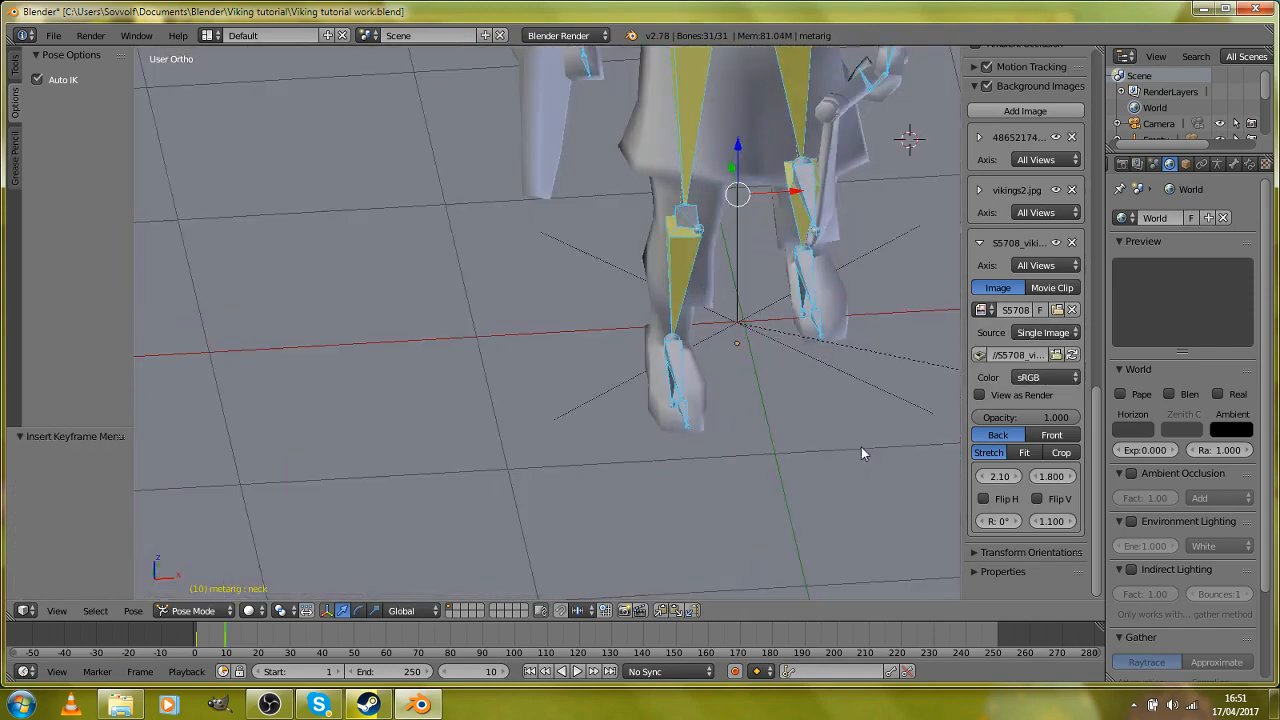
mouse_move(198, 642)
left_mouse_down()
mouse_move(234, 633)
mouse_move(197, 636)
left_mouse_up()
scroll(571, 310, "down", 4)
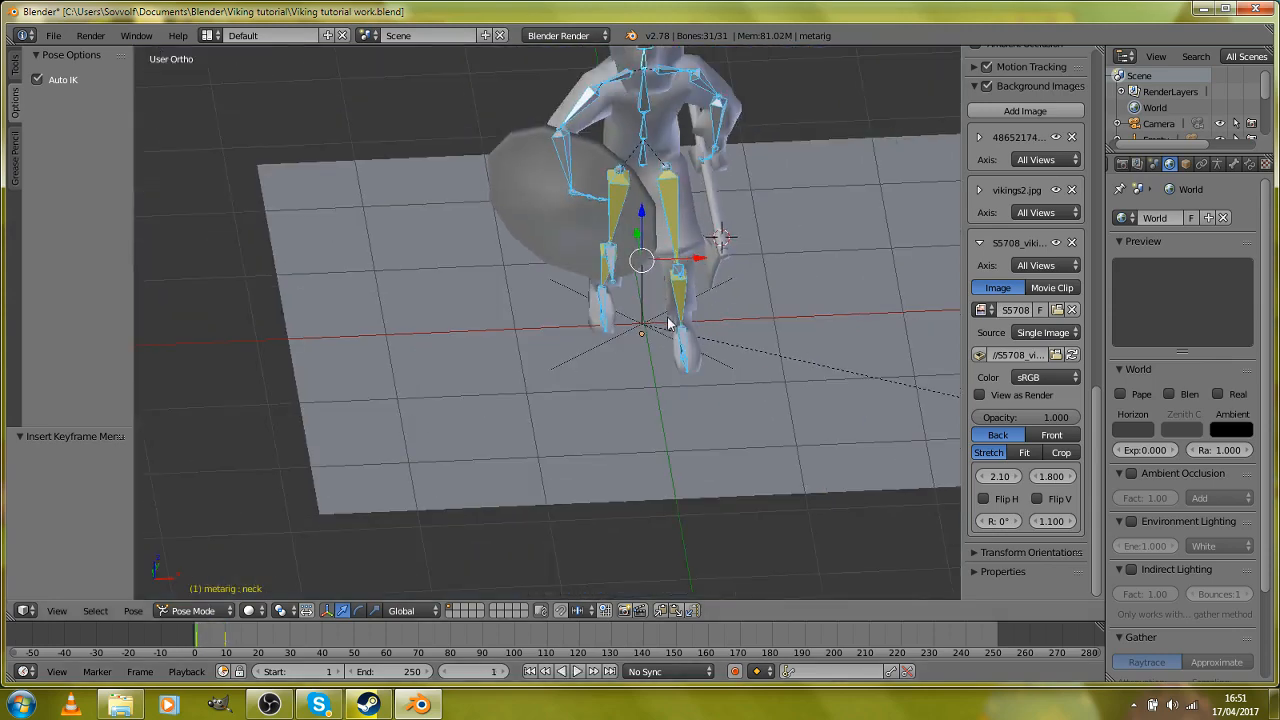
middle_click_drag(669, 323, 540, 286)
key("alt+a")
key("Escape")
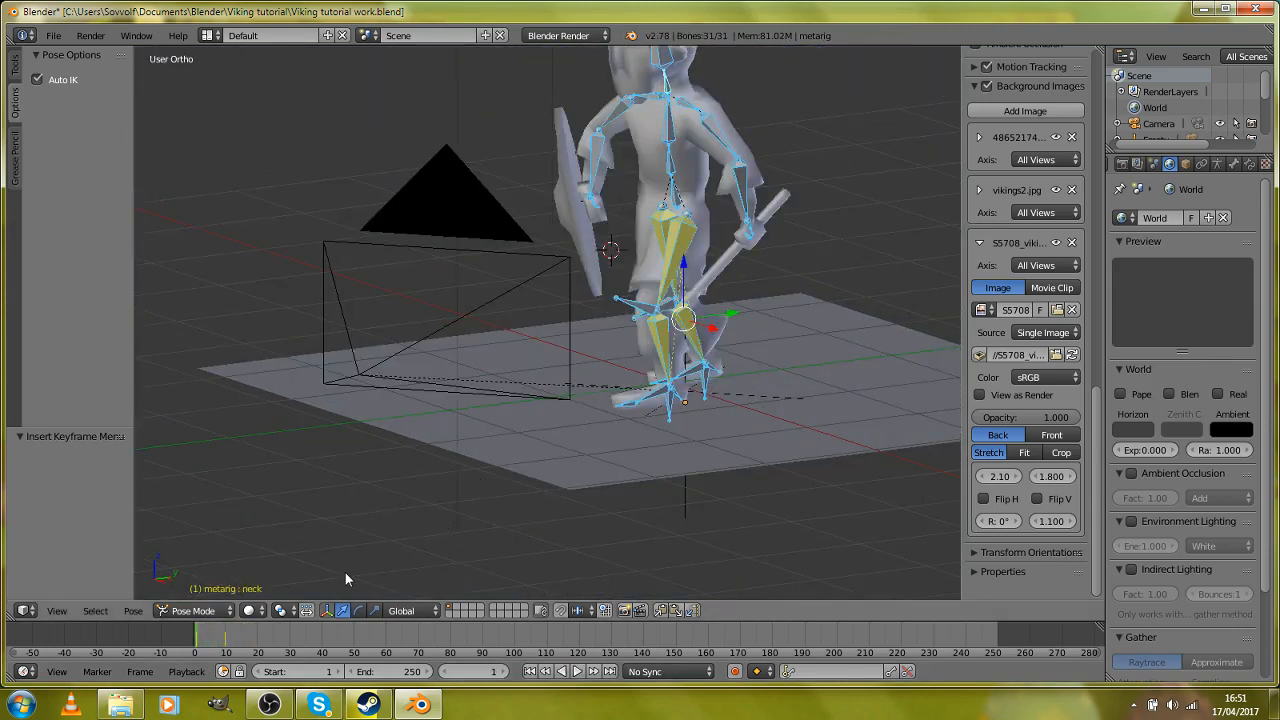
Step: Set the current frame to 5, between the stride keyframes at frames 1 and 10, and view the legs from the side
scroll(603, 479, "up", 3)
key("Up")
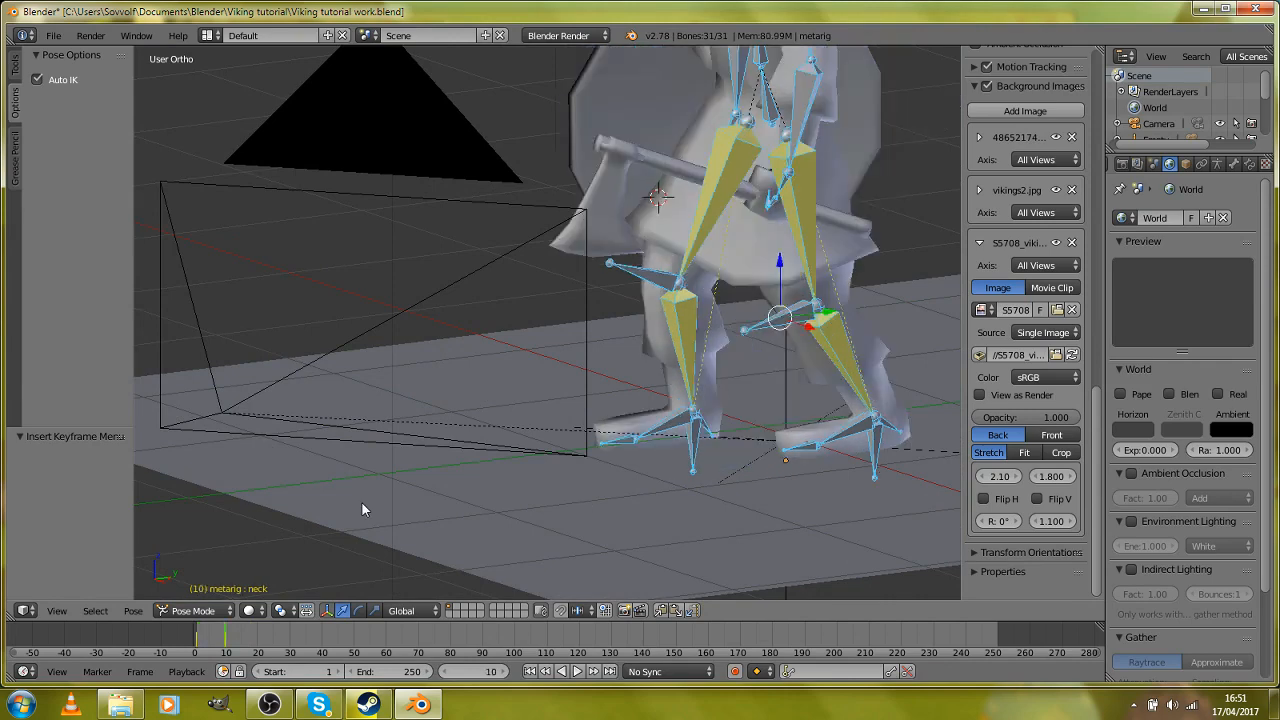
middle_click_drag(363, 506, 574, 493)
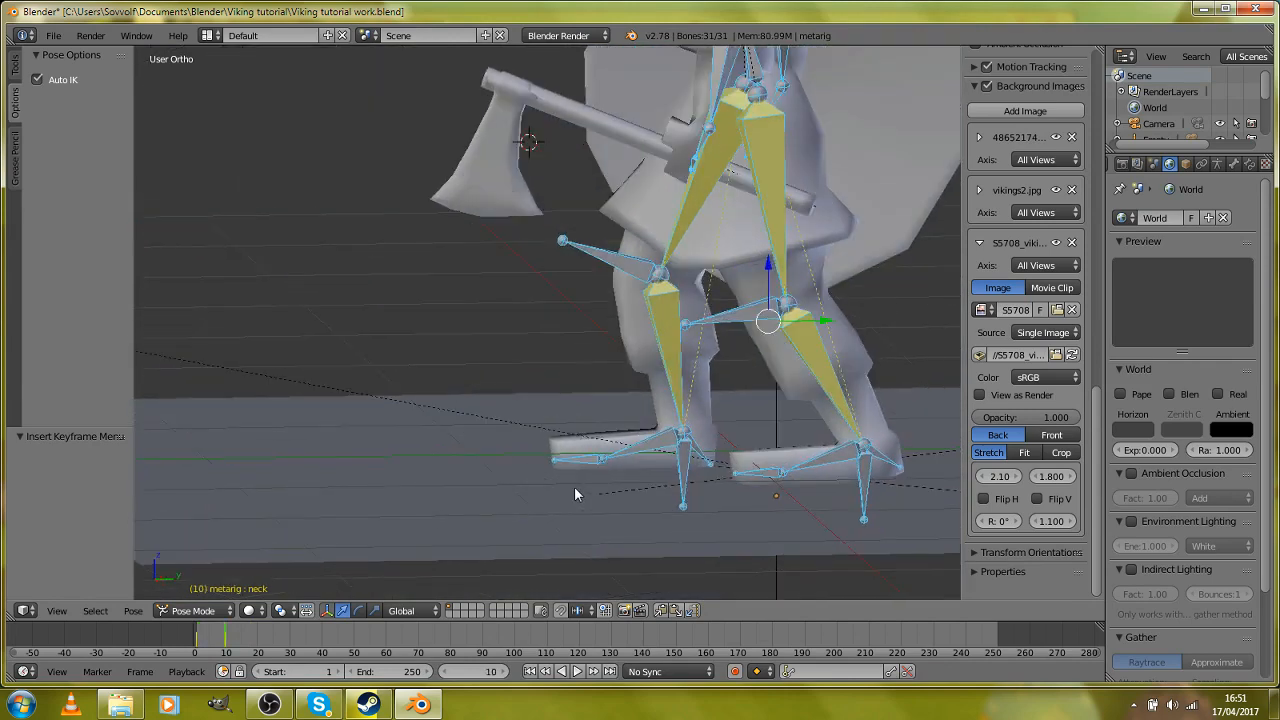
key("Left")
key("Left")
key("Left")
key("Left")
key("Left")
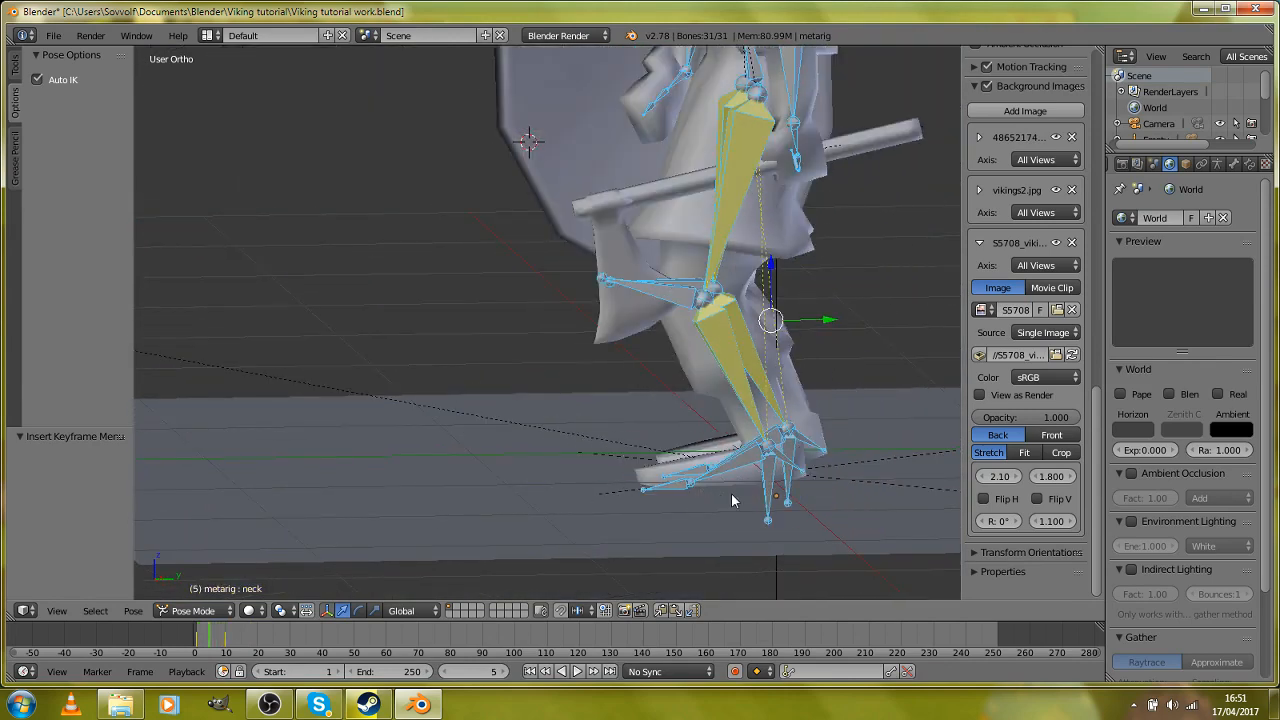
Step: In the right side view, lift the passing foot by moving the shin.L.003 bone about -0.027 in Y and 0.079 in Z
right_click(790, 500)
key("KP_3")
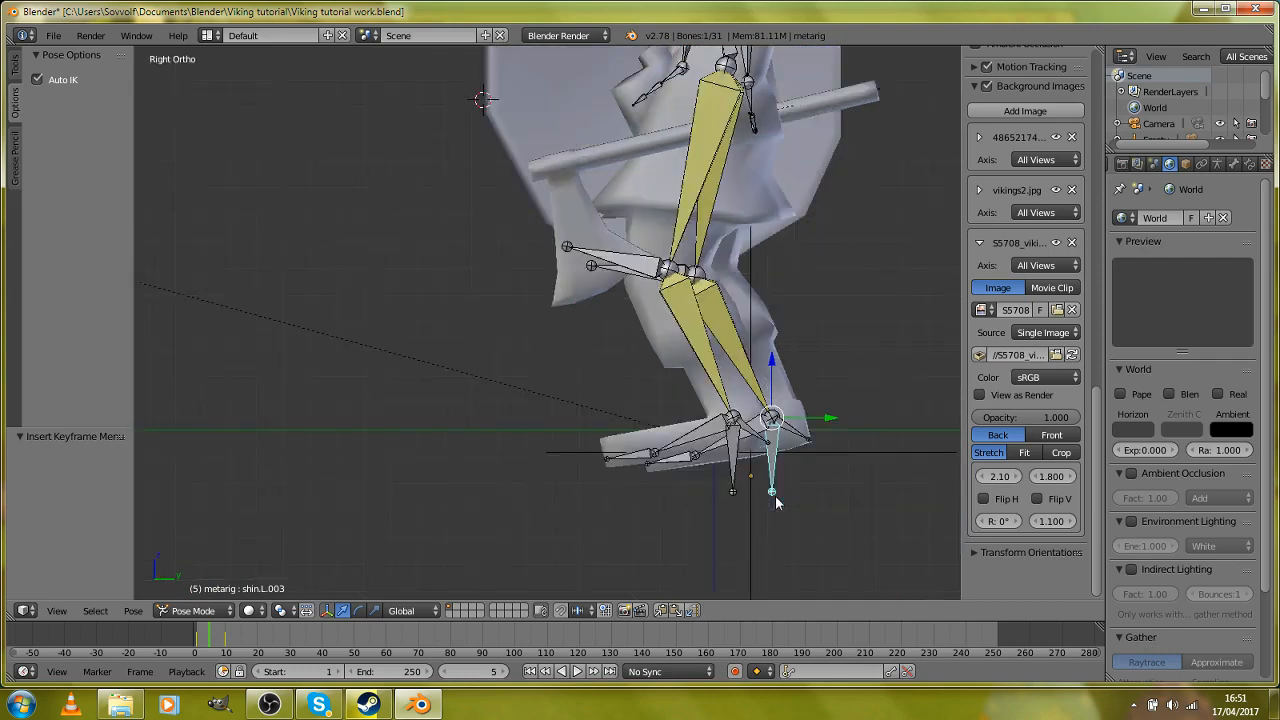
key("g")
left_click(773, 497)
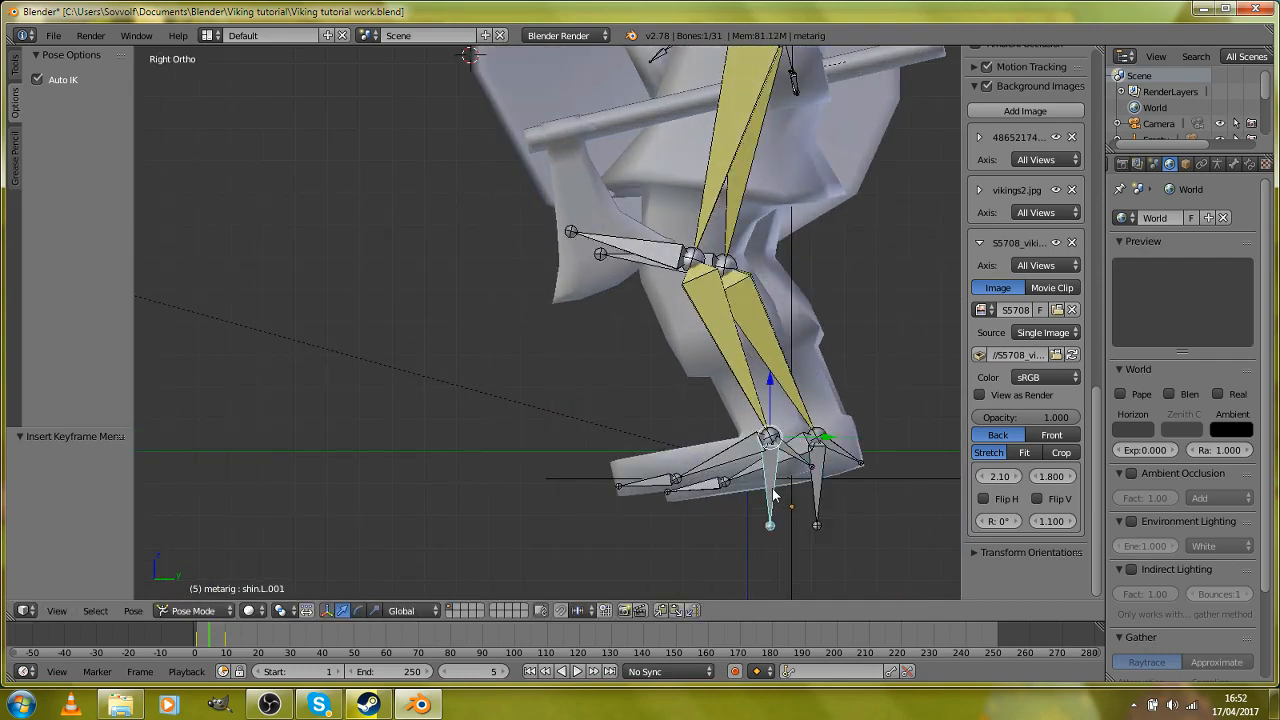
middle_click_drag(773, 497, 815, 545)
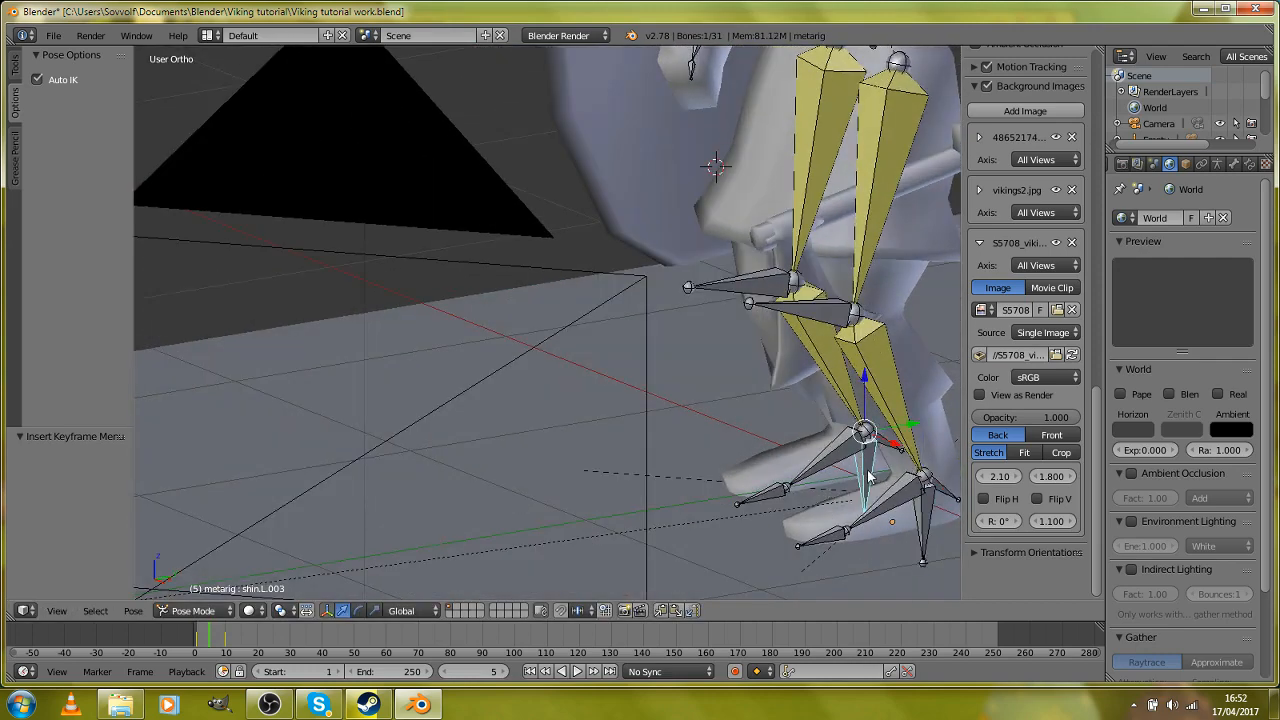
key("KP_3")
key("g")
left_click(807, 437)
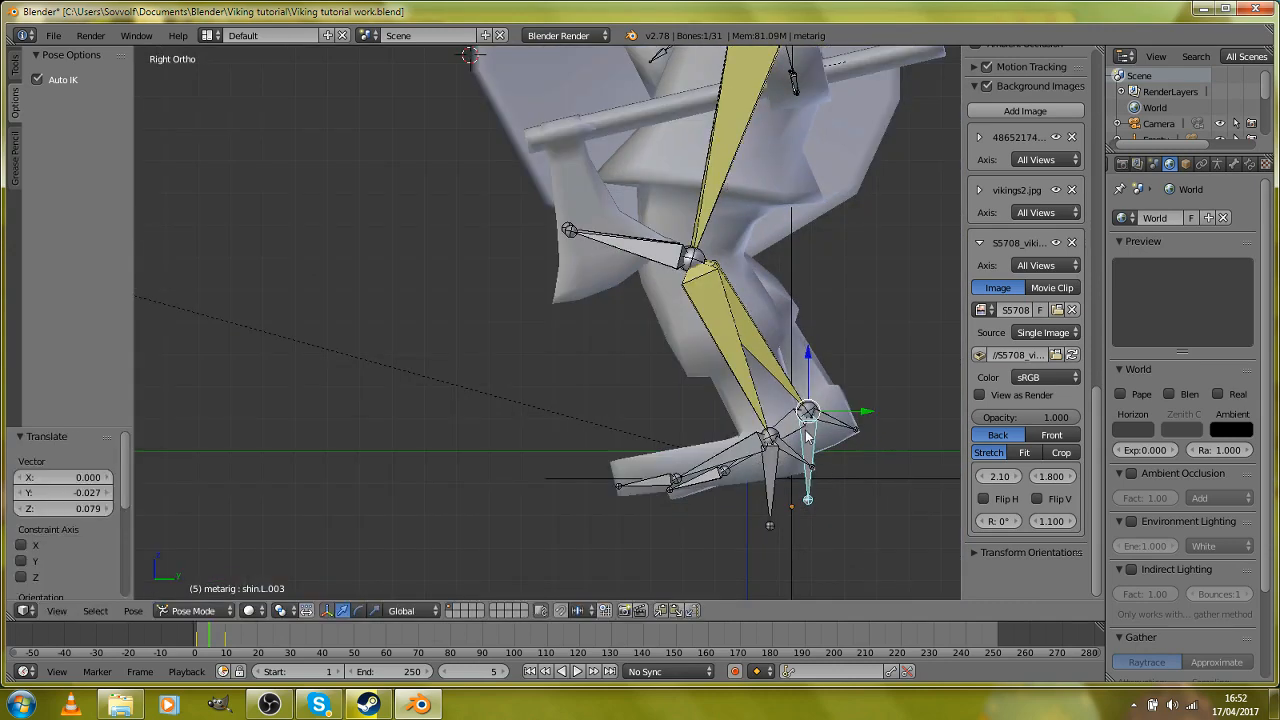
Step: Level the feet by rotating the foot.L.001 bone about 19.5° and the foot.L bone about 5.7°
right_click(811, 429)
key("r")
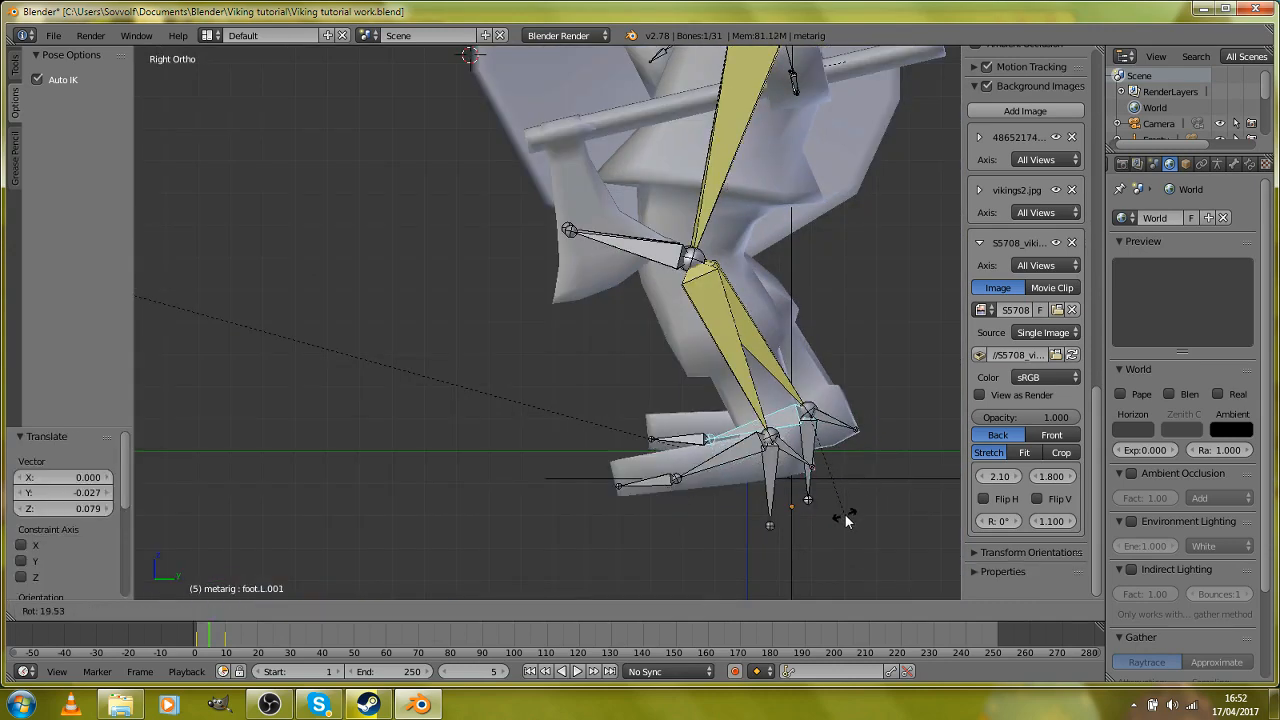
left_click(830, 492)
key("r")
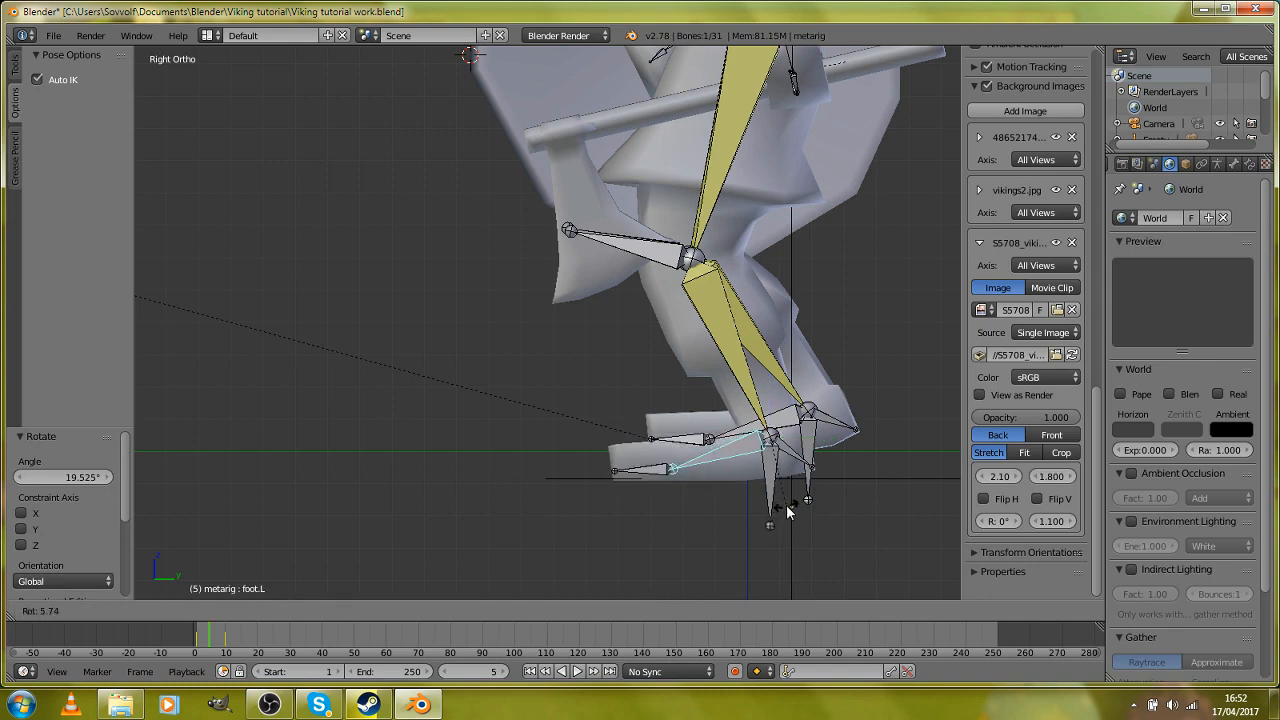
left_click(787, 512)
Step: Select all bones and insert a LocRotScale keyframe for the passing pose at frame 5
key("a")
key("i")
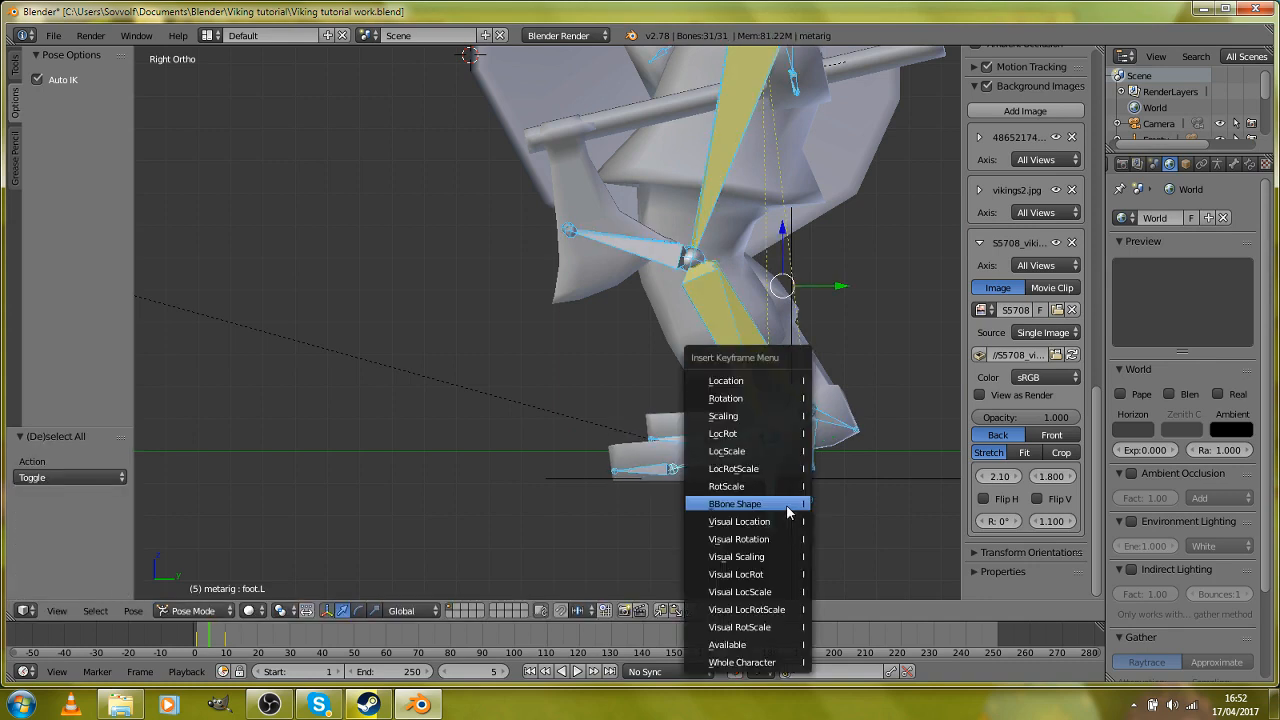
left_click(772, 467)
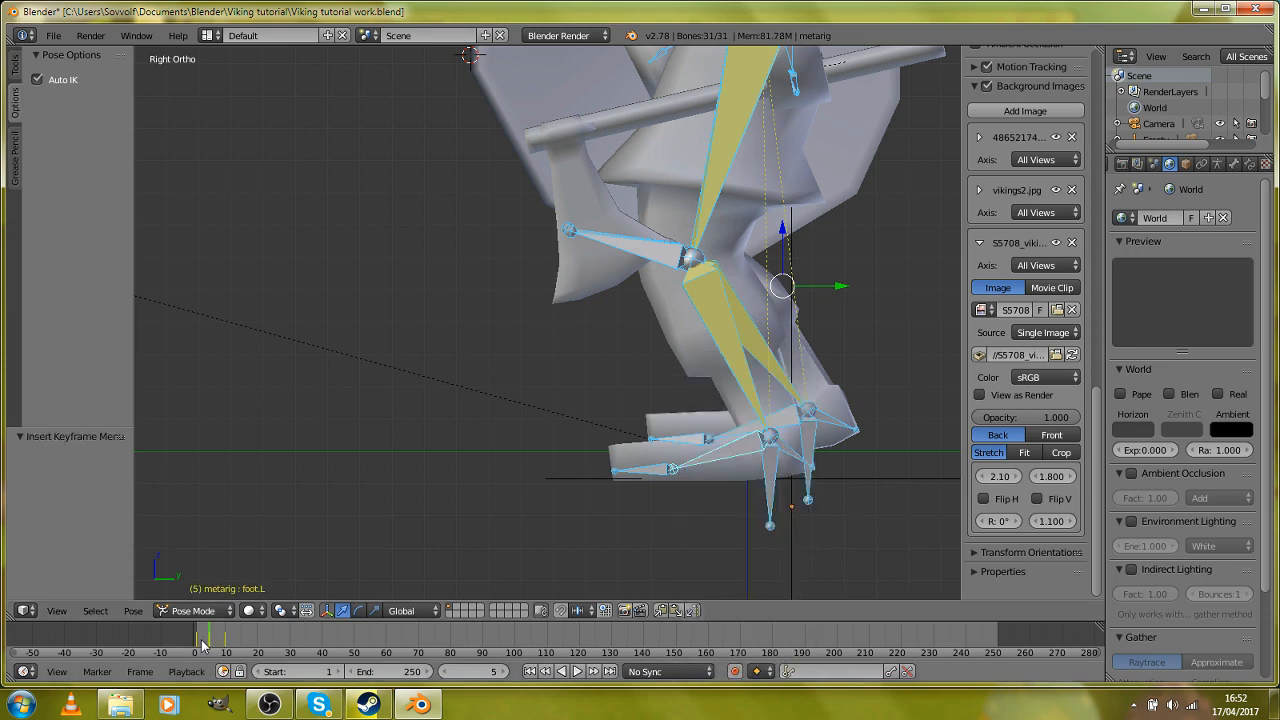
Step: Play the animation from the side to check the leg movement with the passing pose, and stop playback
key("alt+a")
scroll(382, 395, "down", 4)
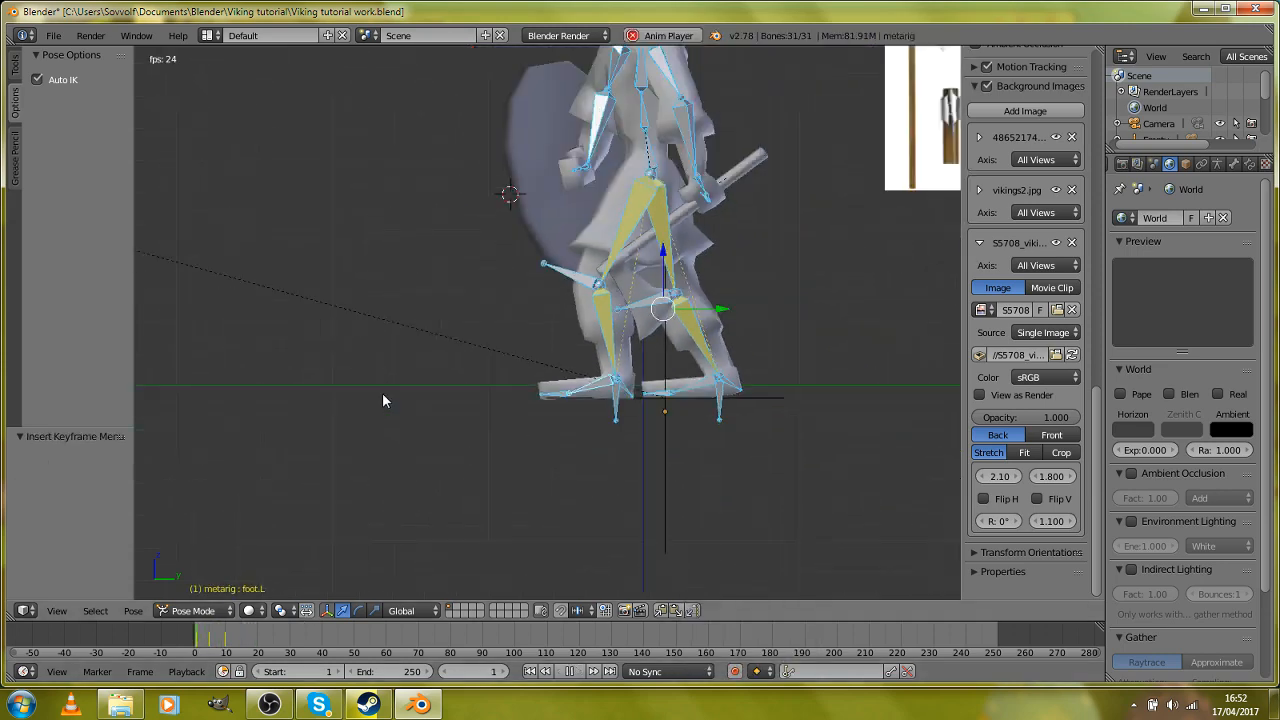
key("KP_3")
key("Escape")
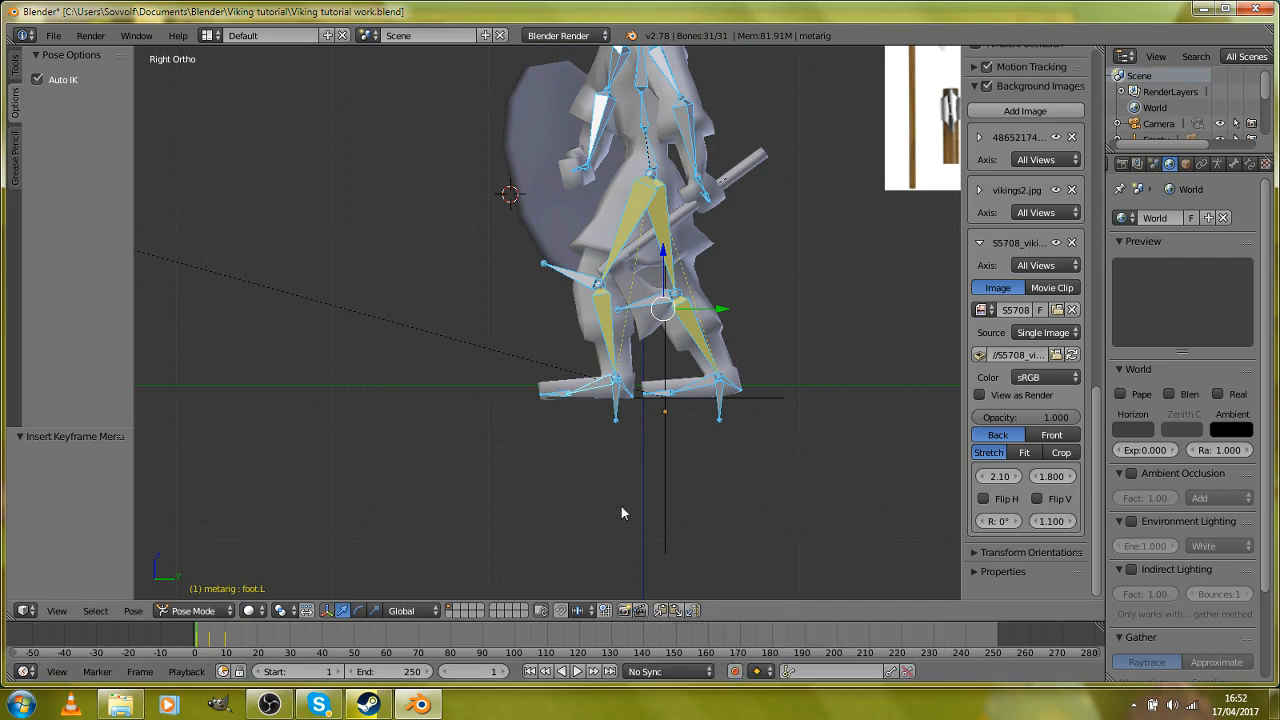
Step: Paste the copied frame 1 pose onto the rig at frame 20 and insert a keyframe for it
middle_click_drag(490, 429, 622, 435)
scroll(589, 478, "up", 5)
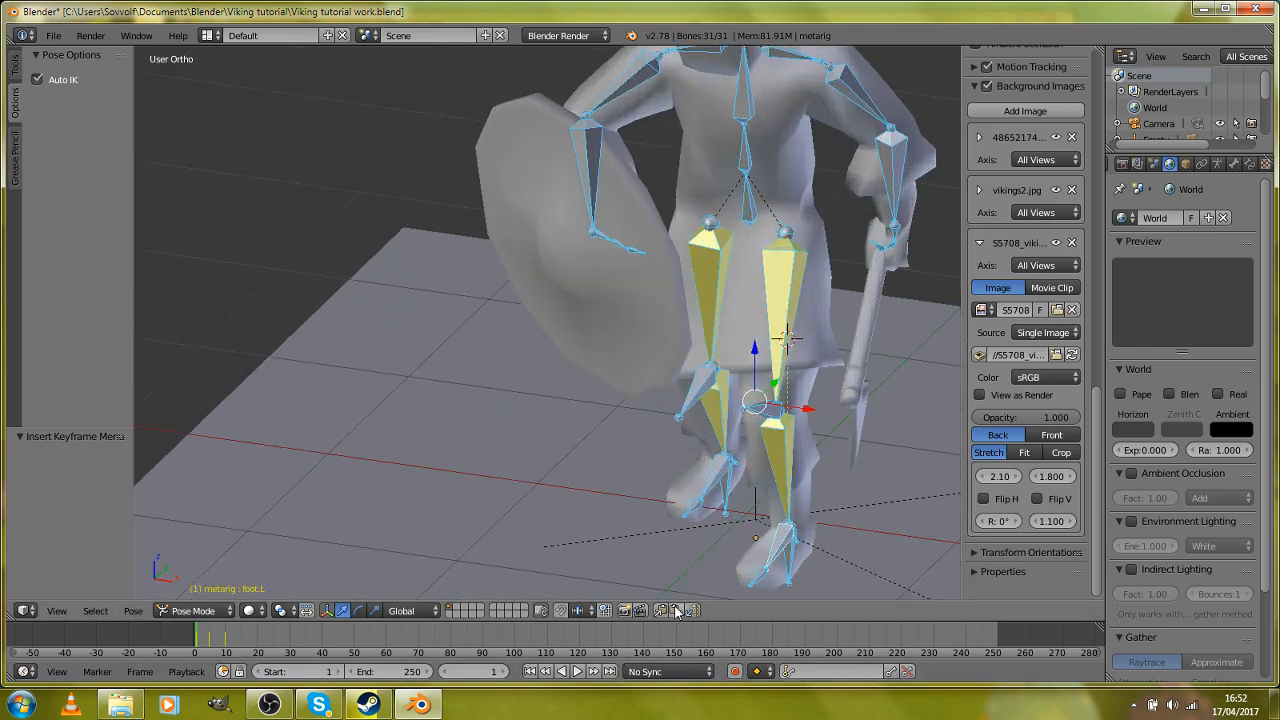
scroll(430, 530, "down", 3)
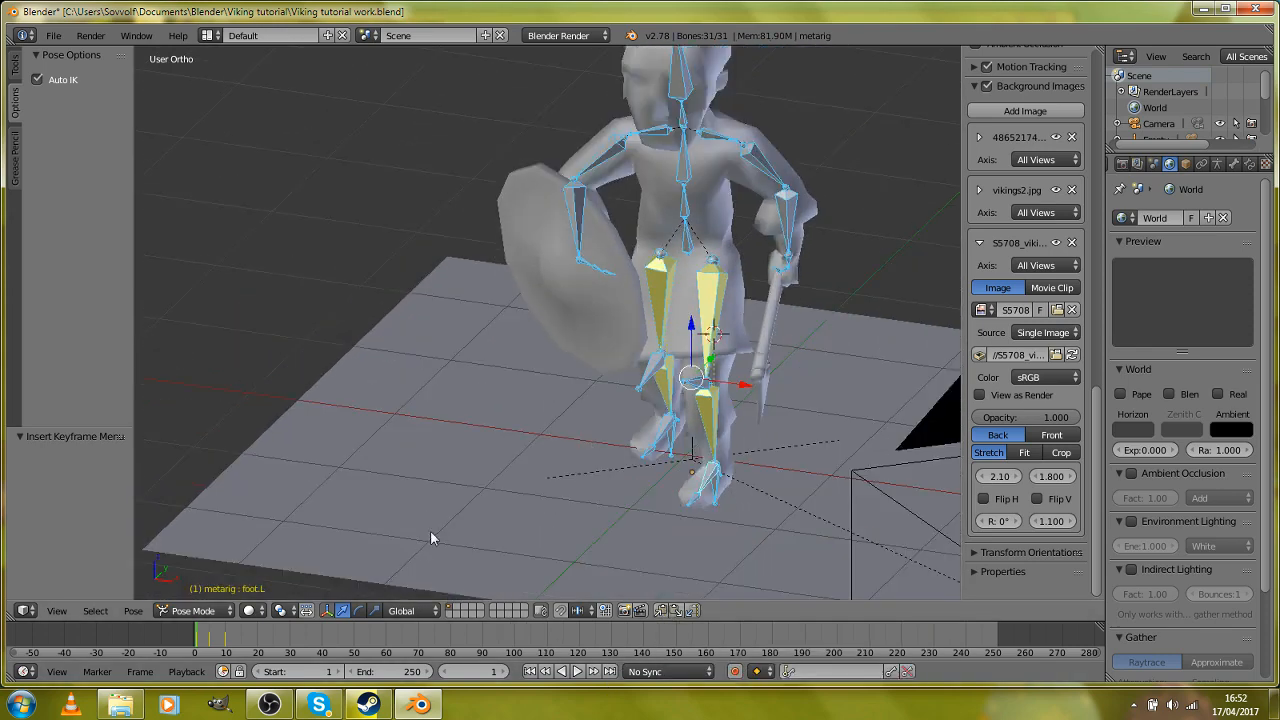
left_click(259, 634)
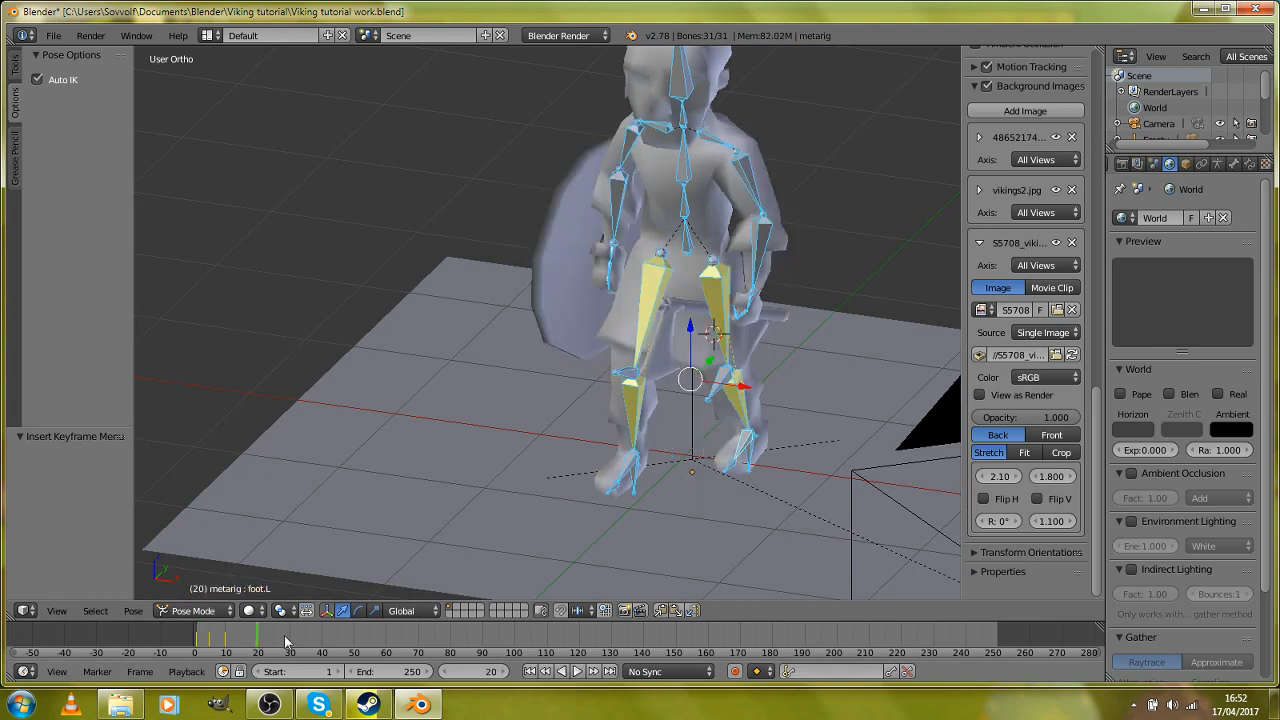
left_click(677, 612)
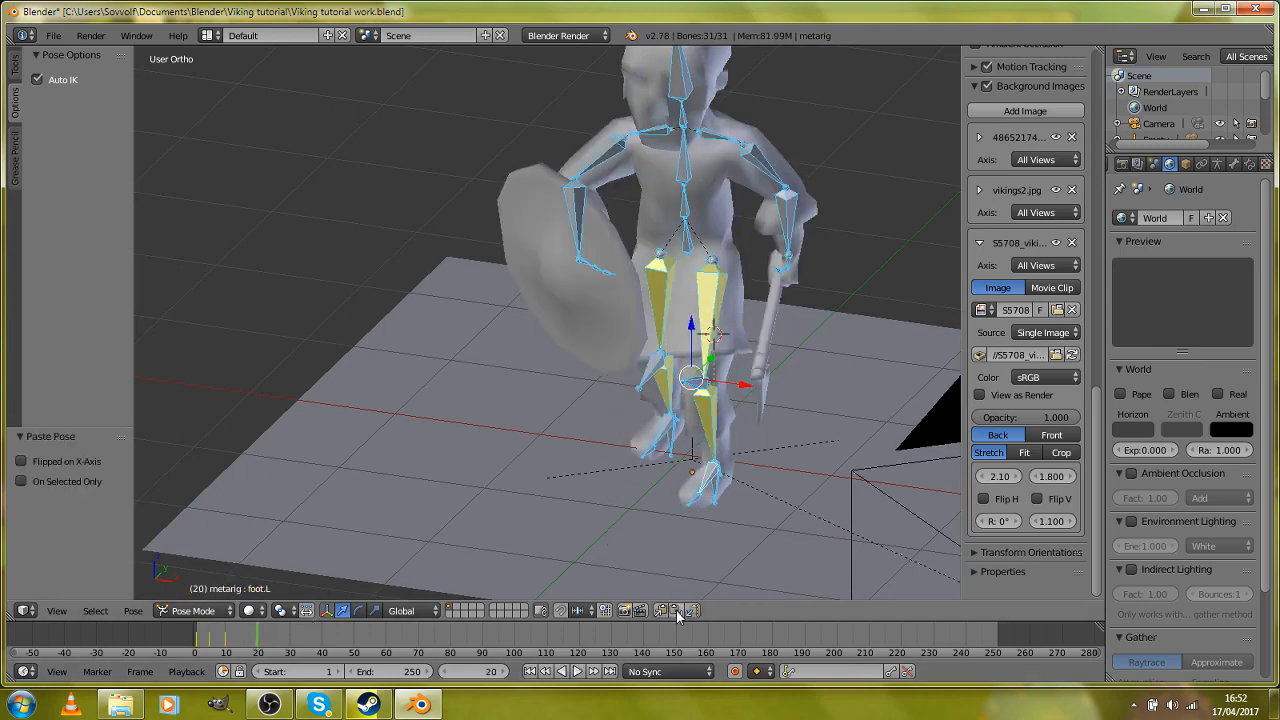
key("i")
left_click(680, 385)
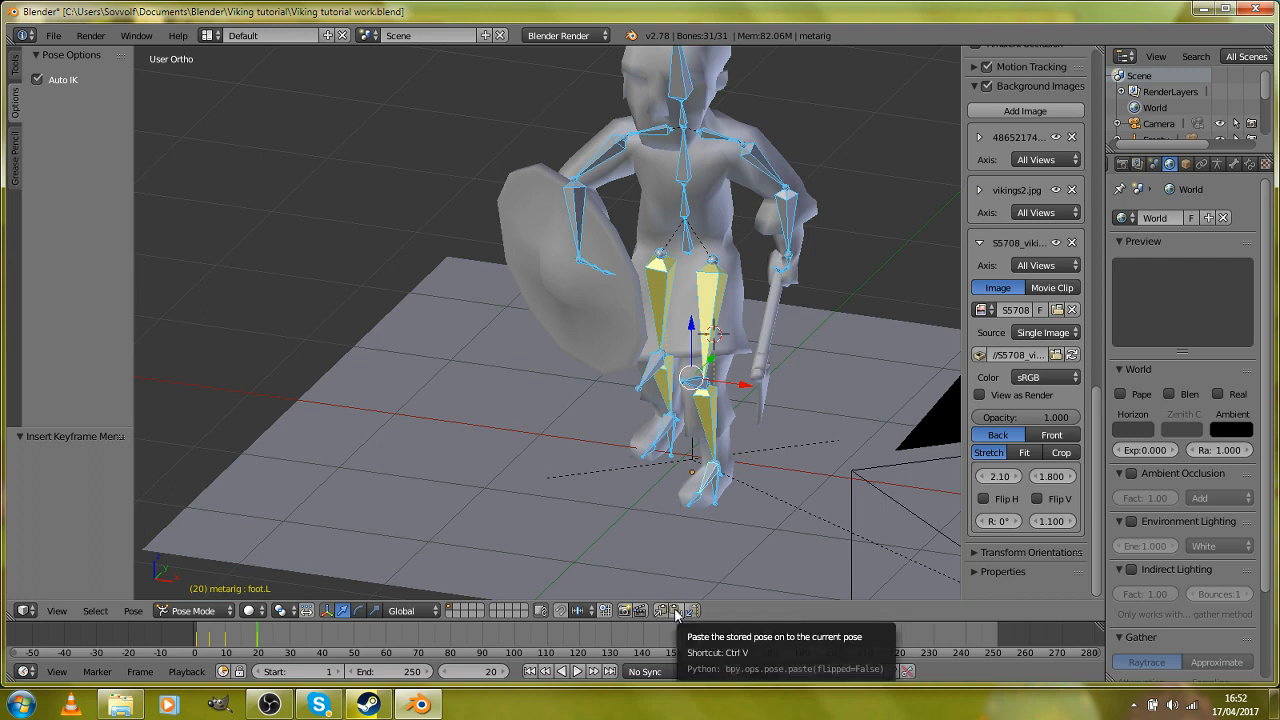
Step: Insert a LocRotScale keyframe for all bones at frame 20 while checking the pasted stride from the side
scroll(730, 490, "up", 2)
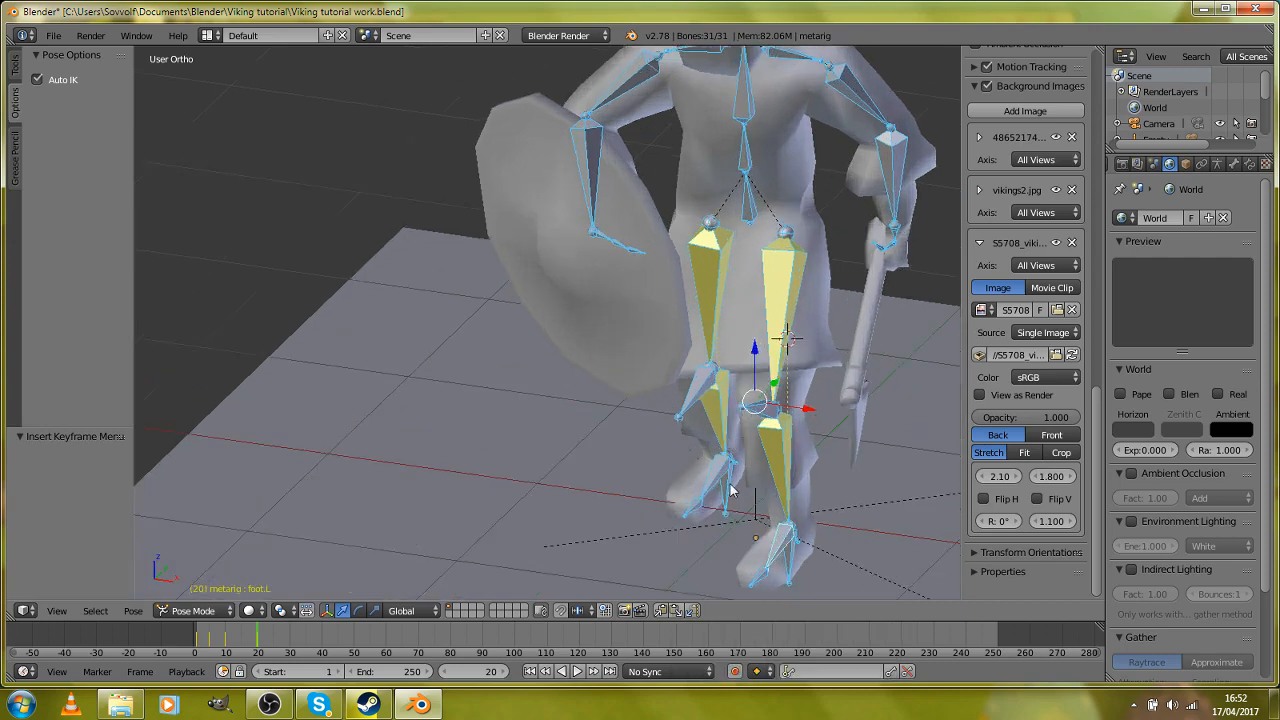
key("KP_3")
scroll(652, 545, "down", 3)
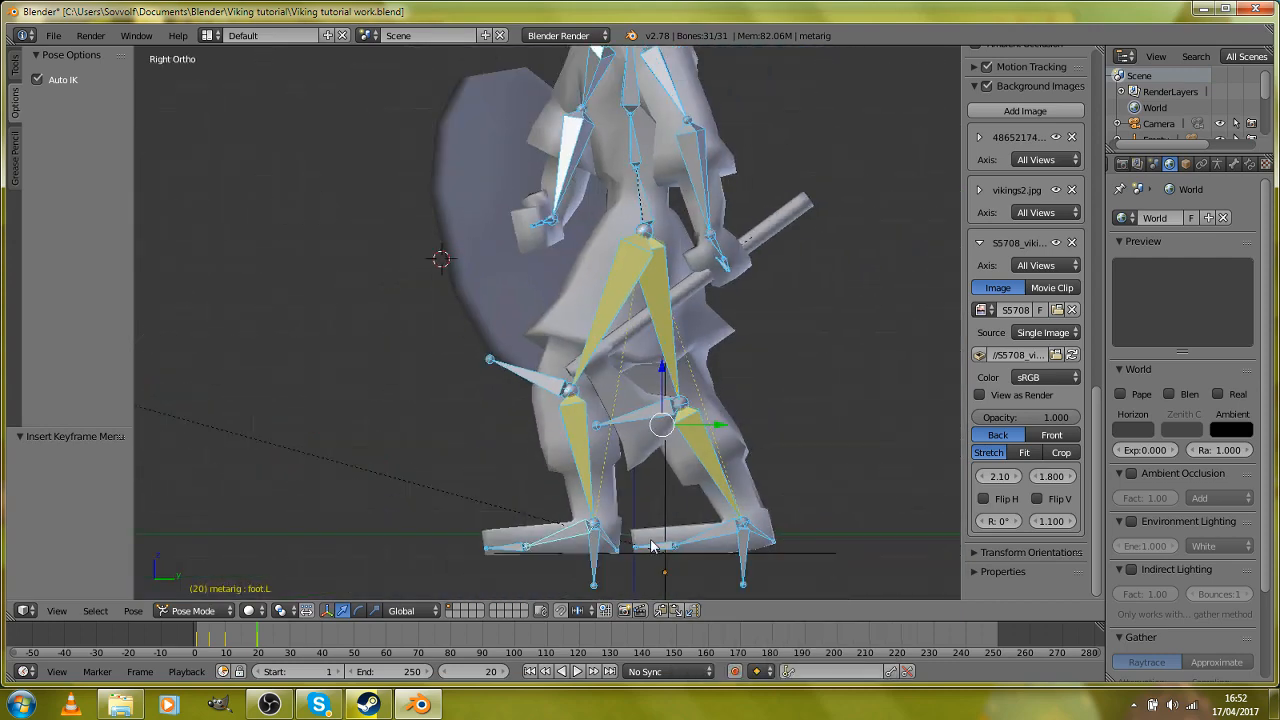
key("i")
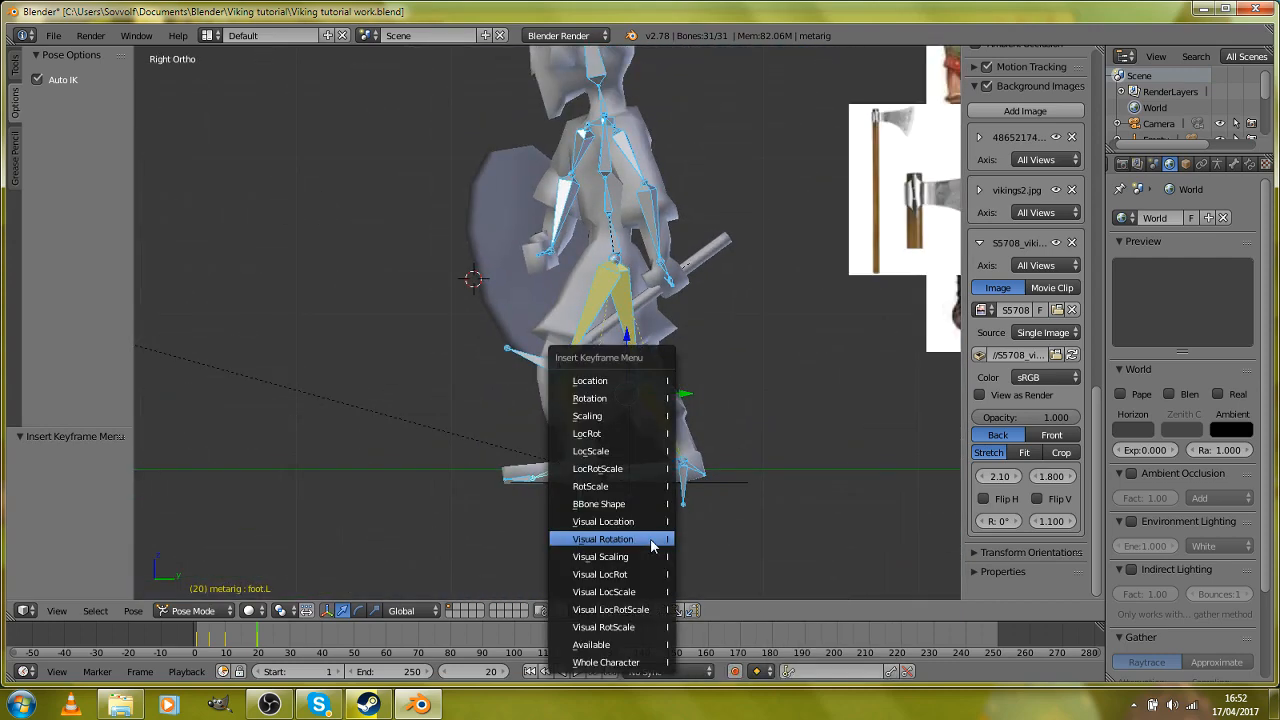
left_click(631, 467)
Step: At frame 15, lift the other foot by moving the shin.L.001 bone about -0.03 in Y and 0.08 in Z
scroll(631, 467, "up", 3)
left_click(243, 645)
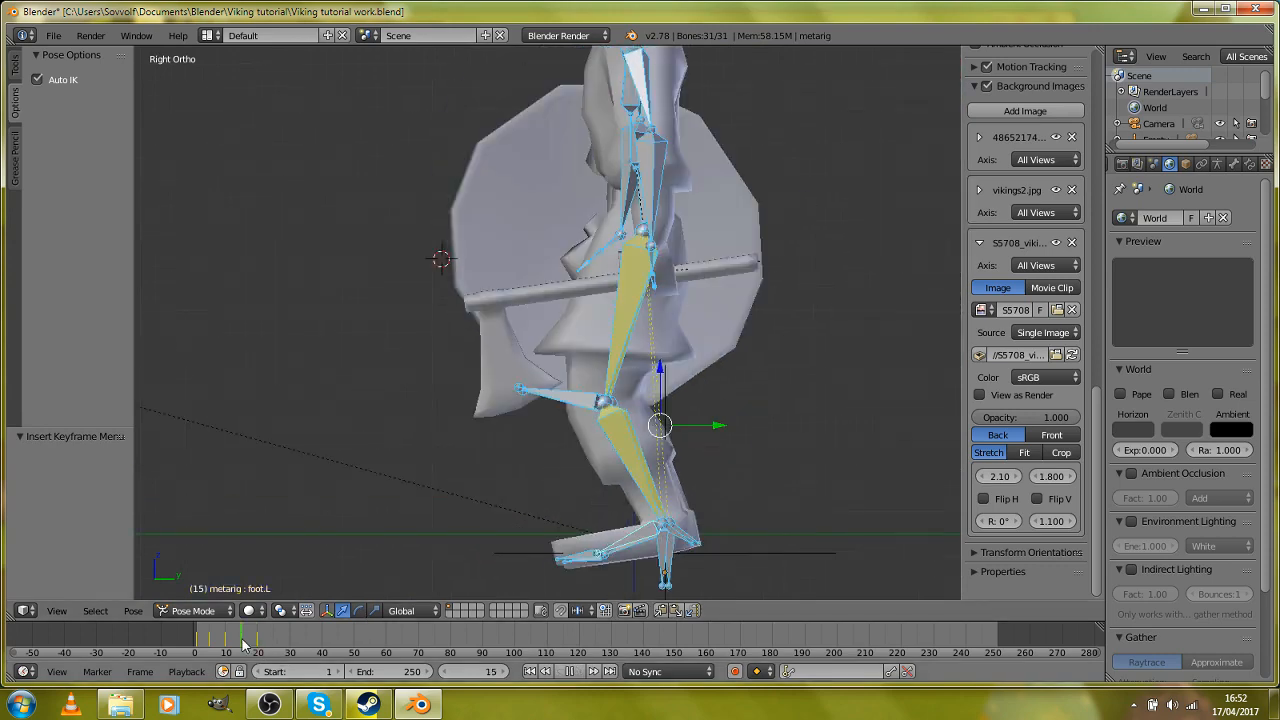
scroll(587, 398, "up", 3)
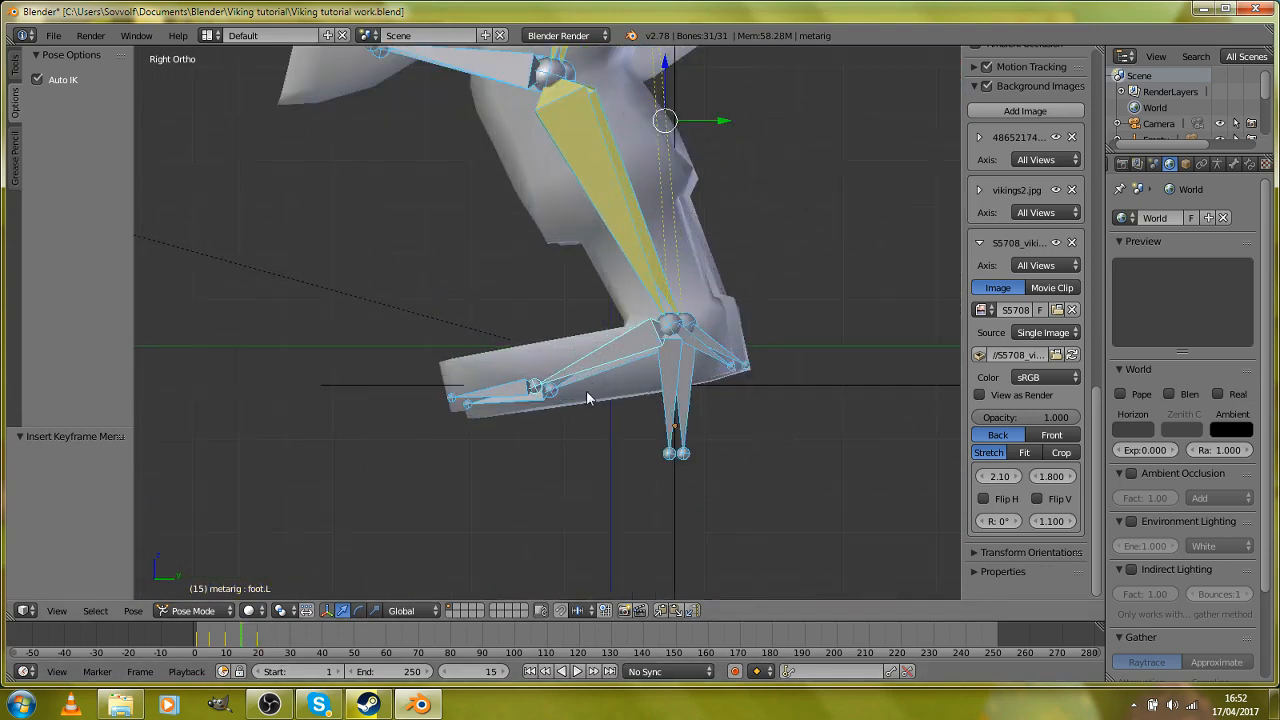
middle_click_drag(671, 403, 772, 415)
right_click(853, 435)
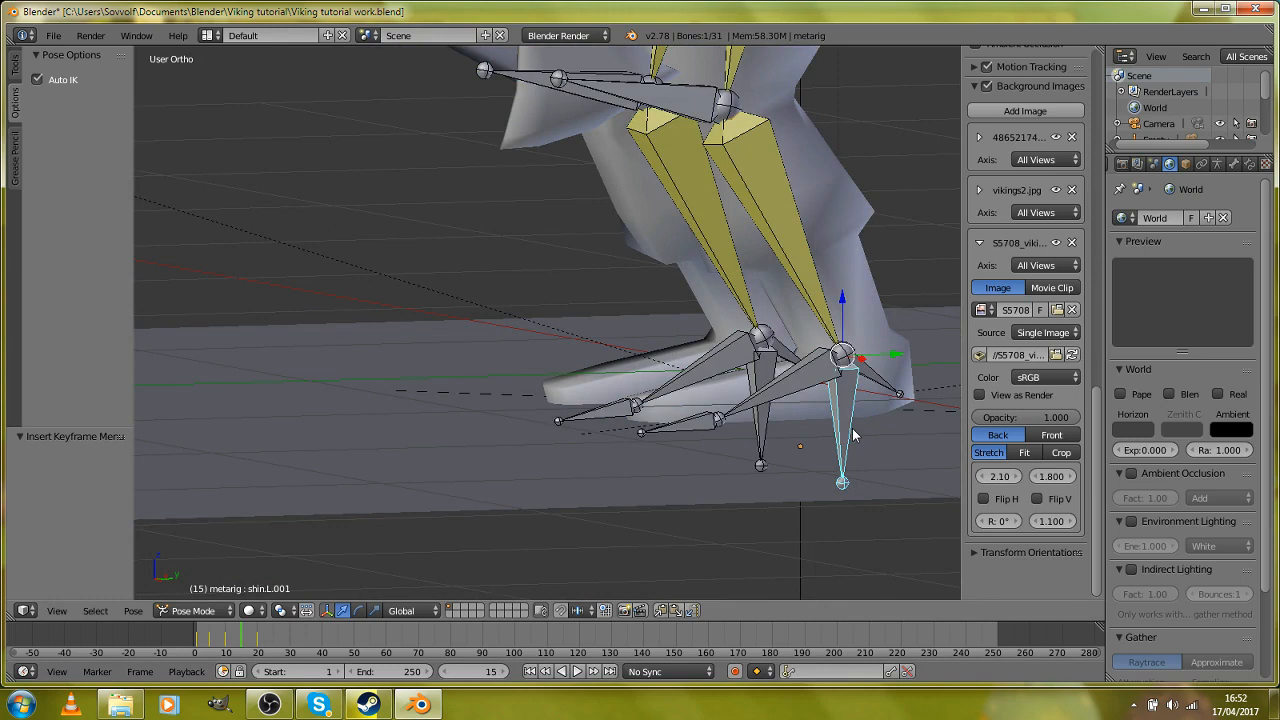
key("KP_3")
key("g")
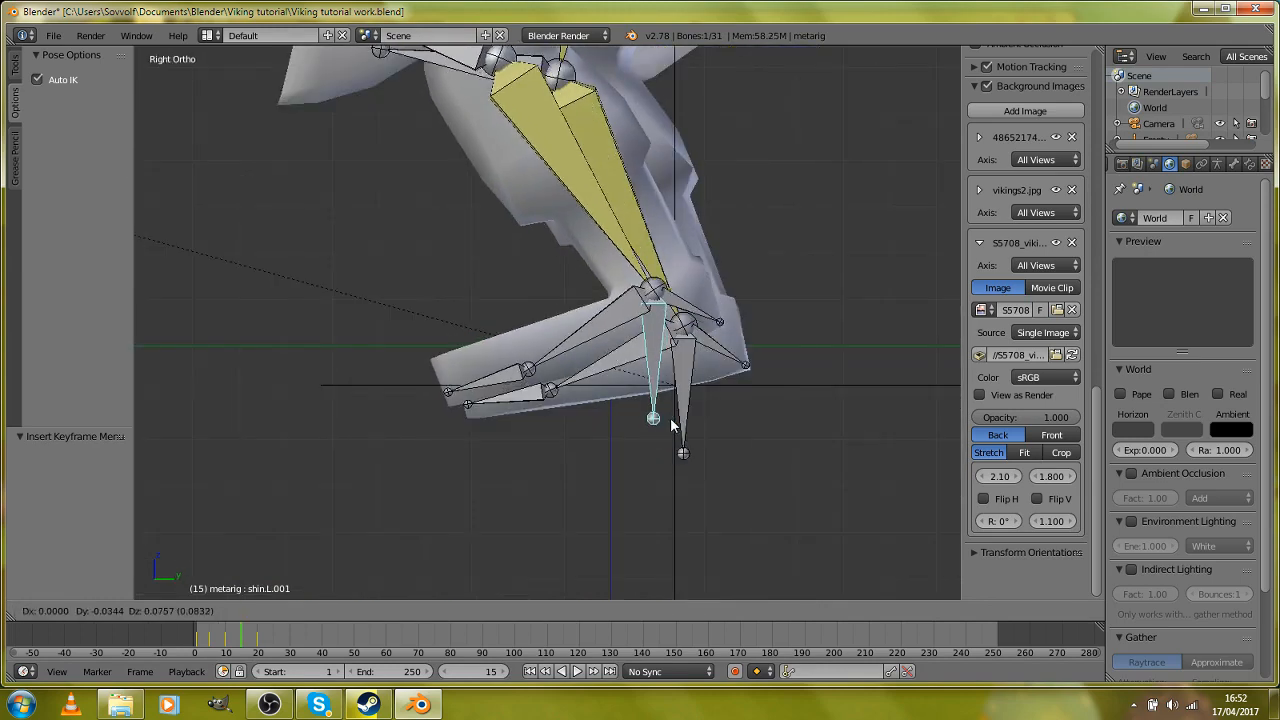
left_click(671, 413)
Step: At frame 15, rotate the foot.L bone about 15.5° and the foot.L.001 bone about 11°
right_click(591, 337)
key("r")
left_click(682, 410)
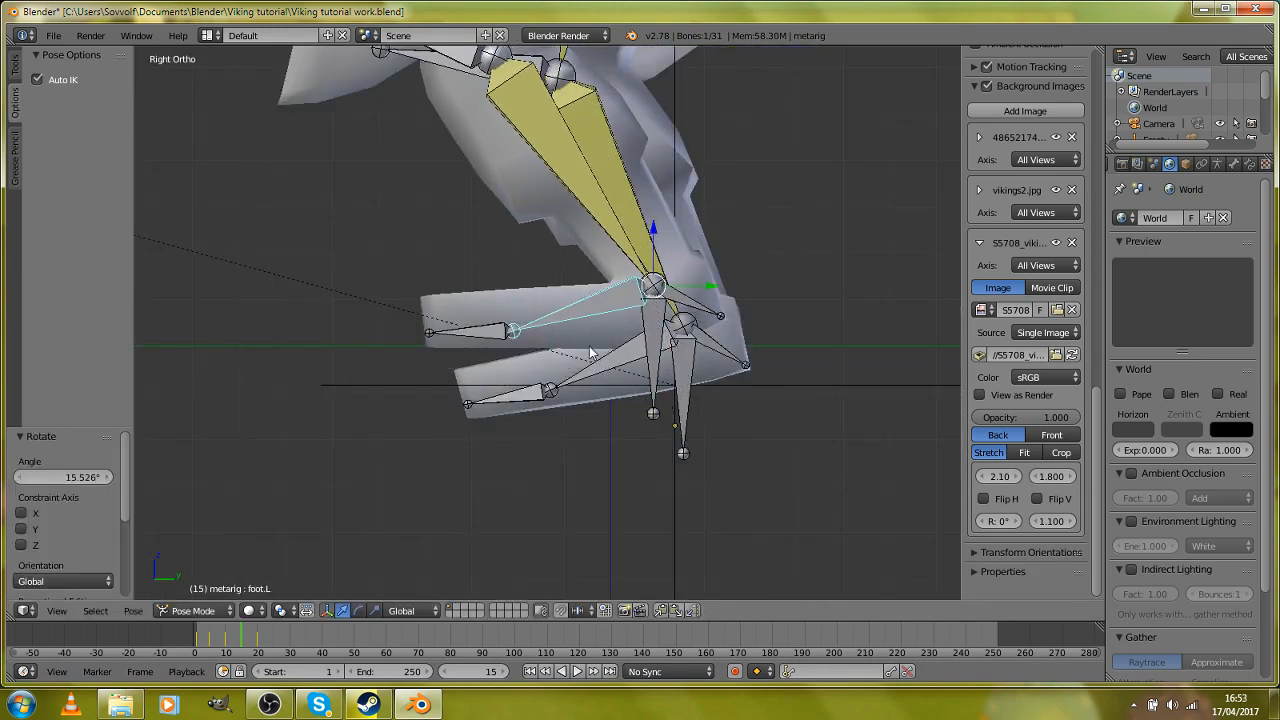
right_click(688, 402)
key("r")
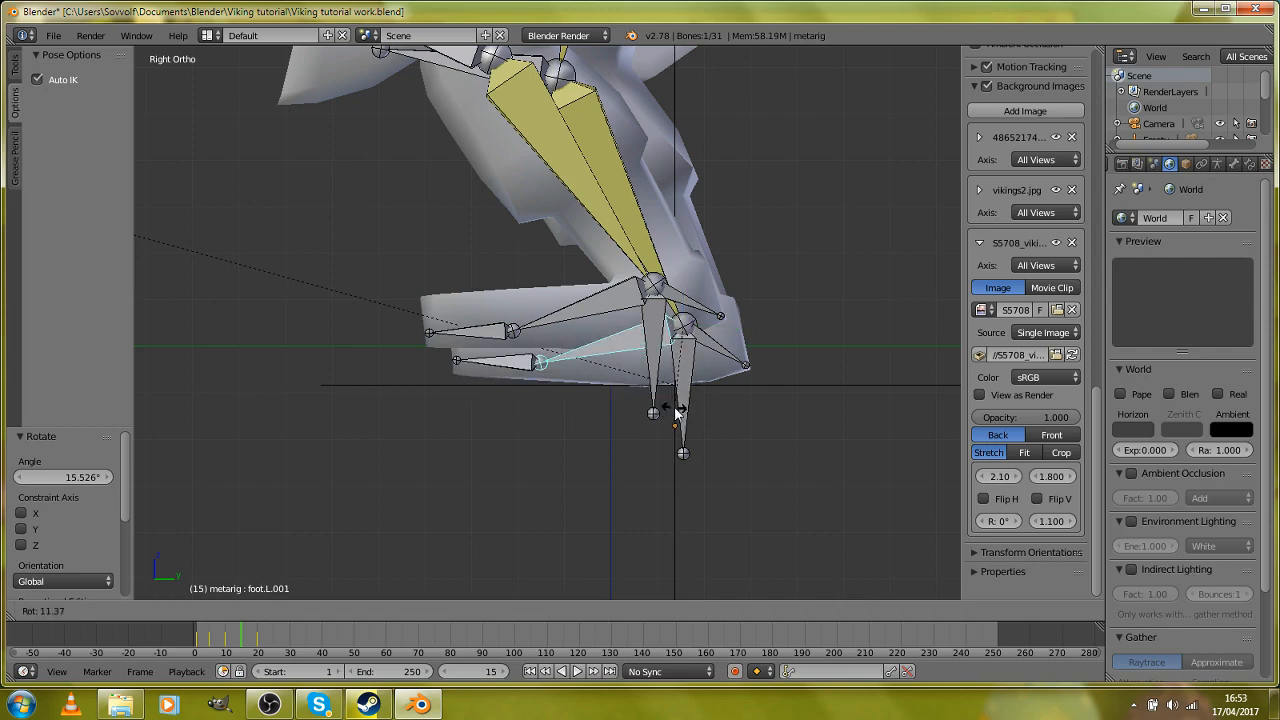
left_click(680, 410)
Step: Select all bones of the rig and insert a keyframe for the passing pose at frame 15
key("a")
scroll(681, 400, "down", 5)
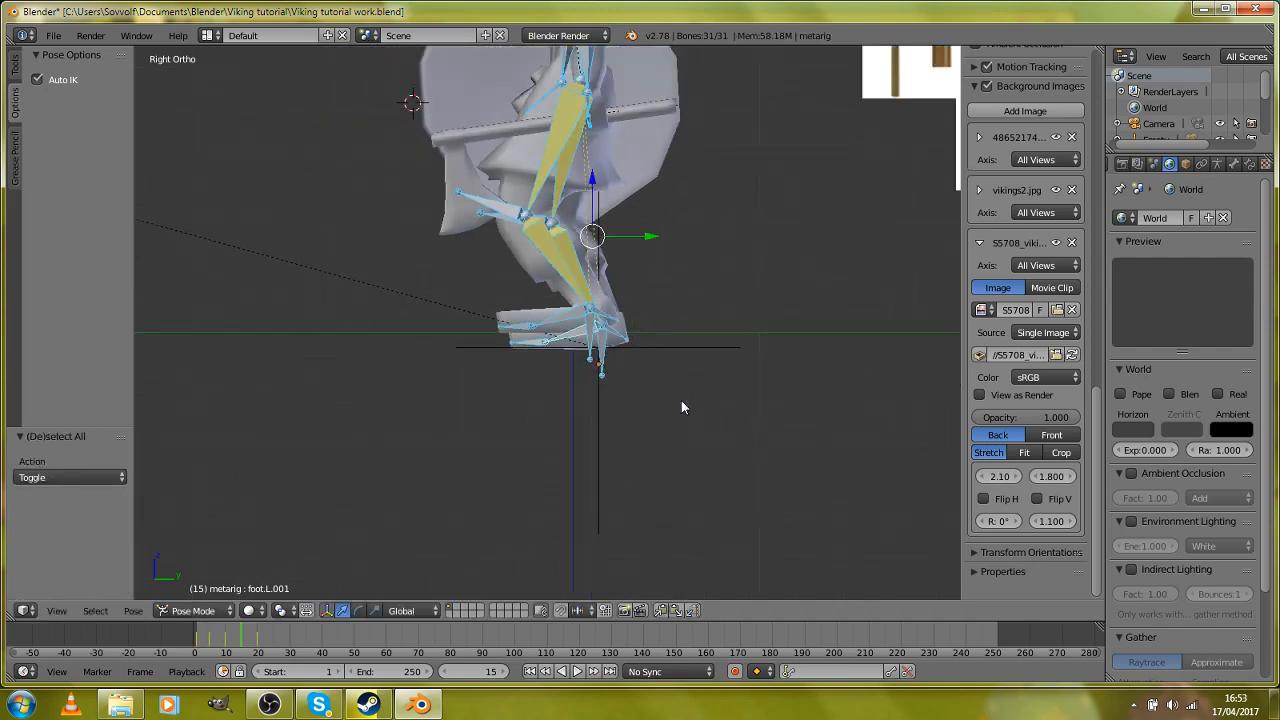
key("i")
left_click(681, 403)
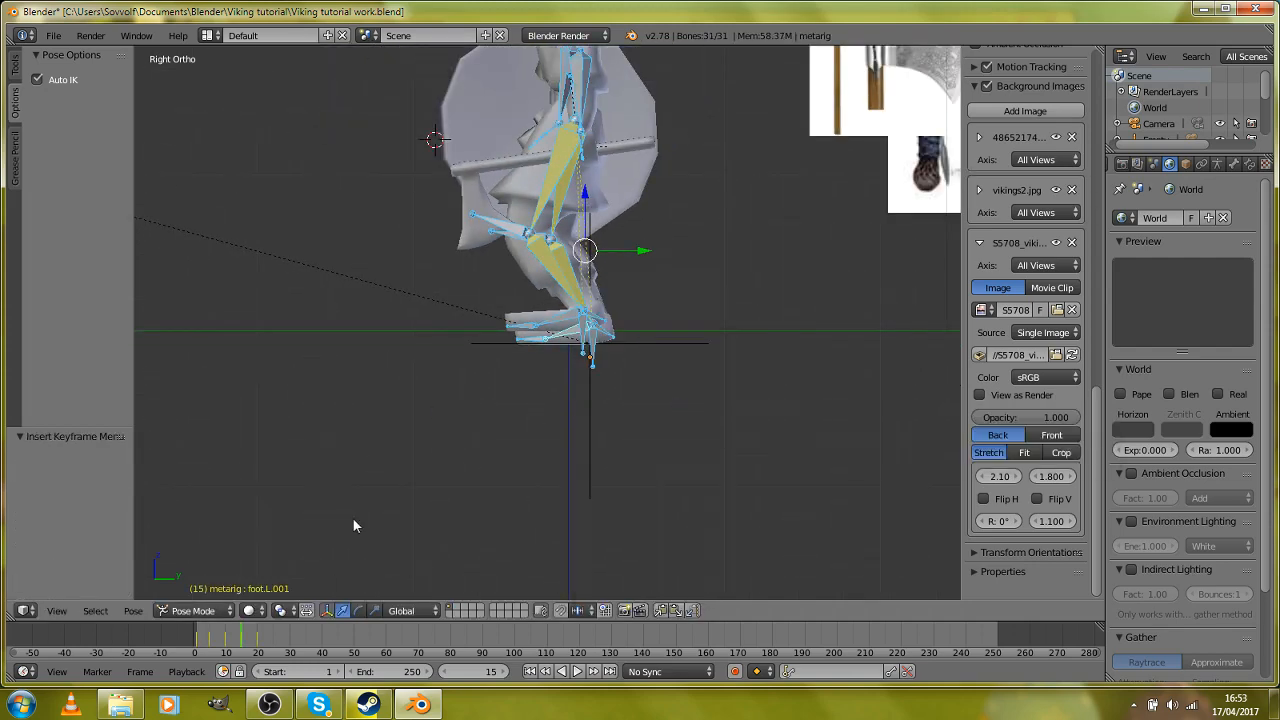
Step: Check the stride at frame 19 and set the animation's end frame to 19
left_click(256, 645)
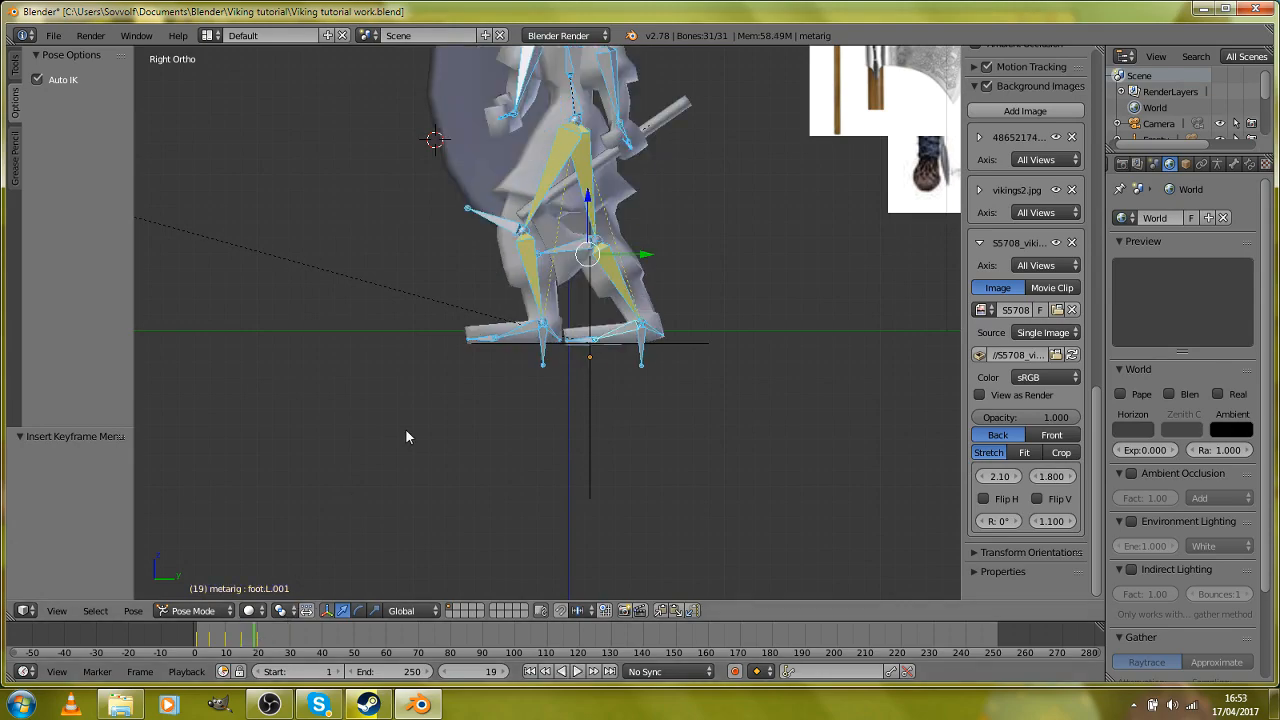
middle_click_drag(411, 441, 828, 309)
middle_click_drag(818, 287, 633, 333)
scroll(597, 357, "up", 5)
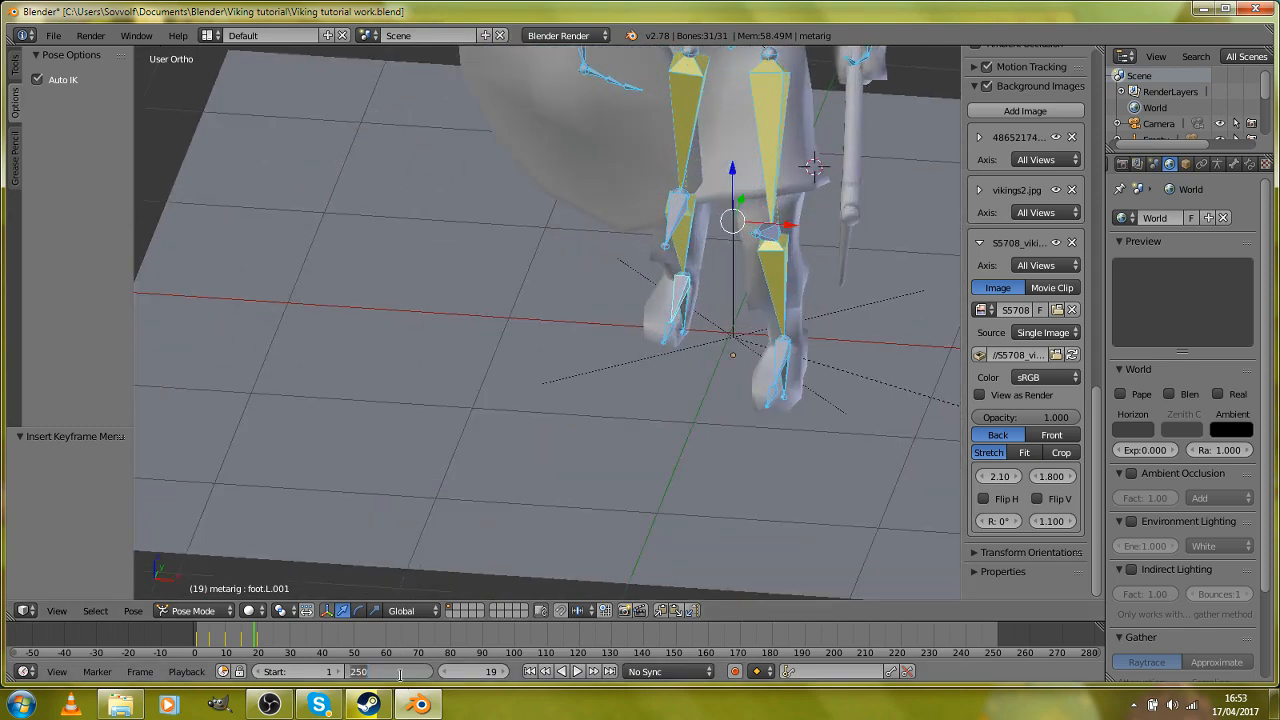
type("19")
key("Return")
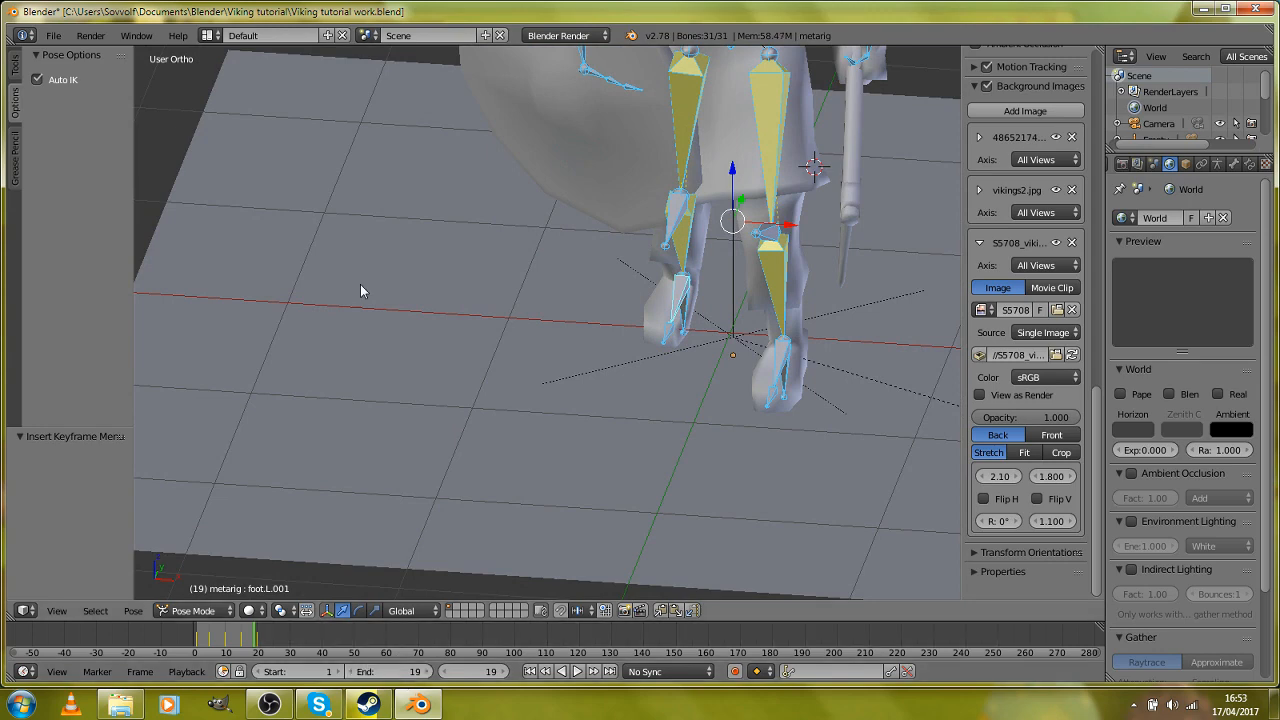
Step: Play the looping walk from its start, watch it from the front and the side, and stop playback
scroll(305, 420, "down", 2)
scroll(264, 549, "up", 1)
scroll(261, 544, "up", 2)
scroll(328, 490, "down", 3)
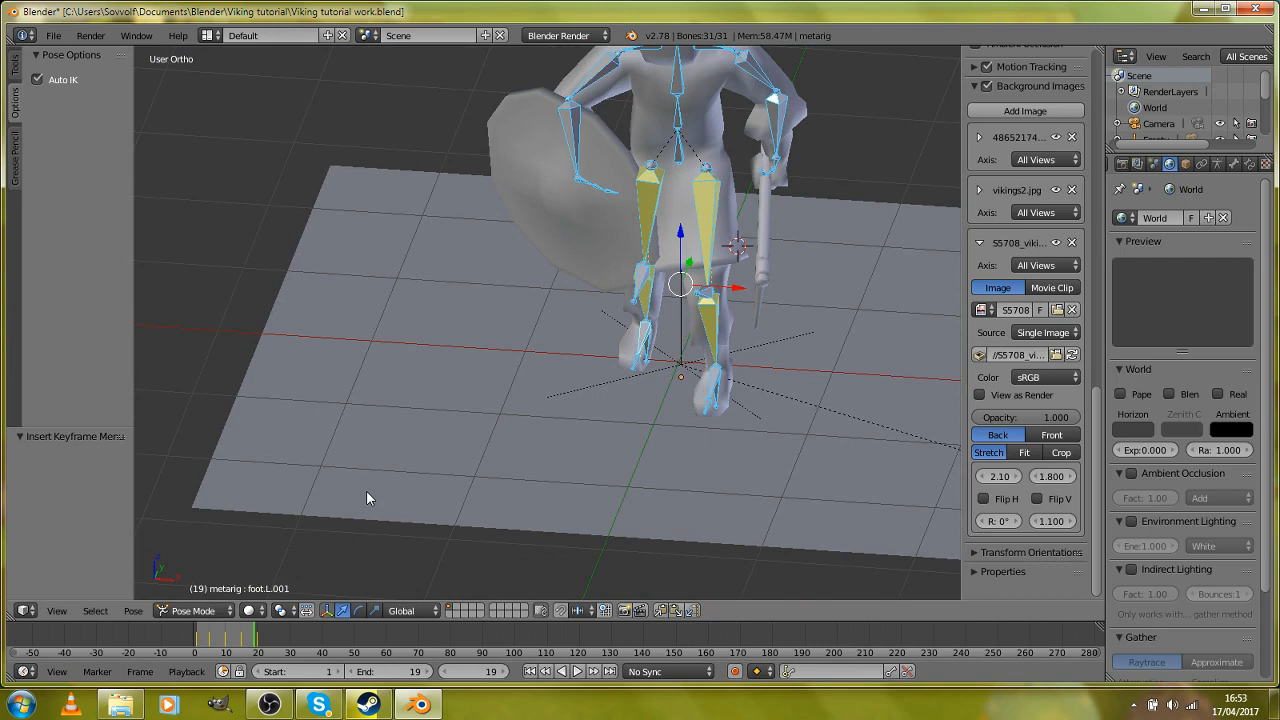
scroll(367, 493, "down", 2)
scroll(367, 497, "up", 2)
scroll(473, 560, "down", 1)
middle_click_drag(472, 560, 608, 485)
scroll(597, 509, "down", 3)
left_click(198, 632)
key("alt+a")
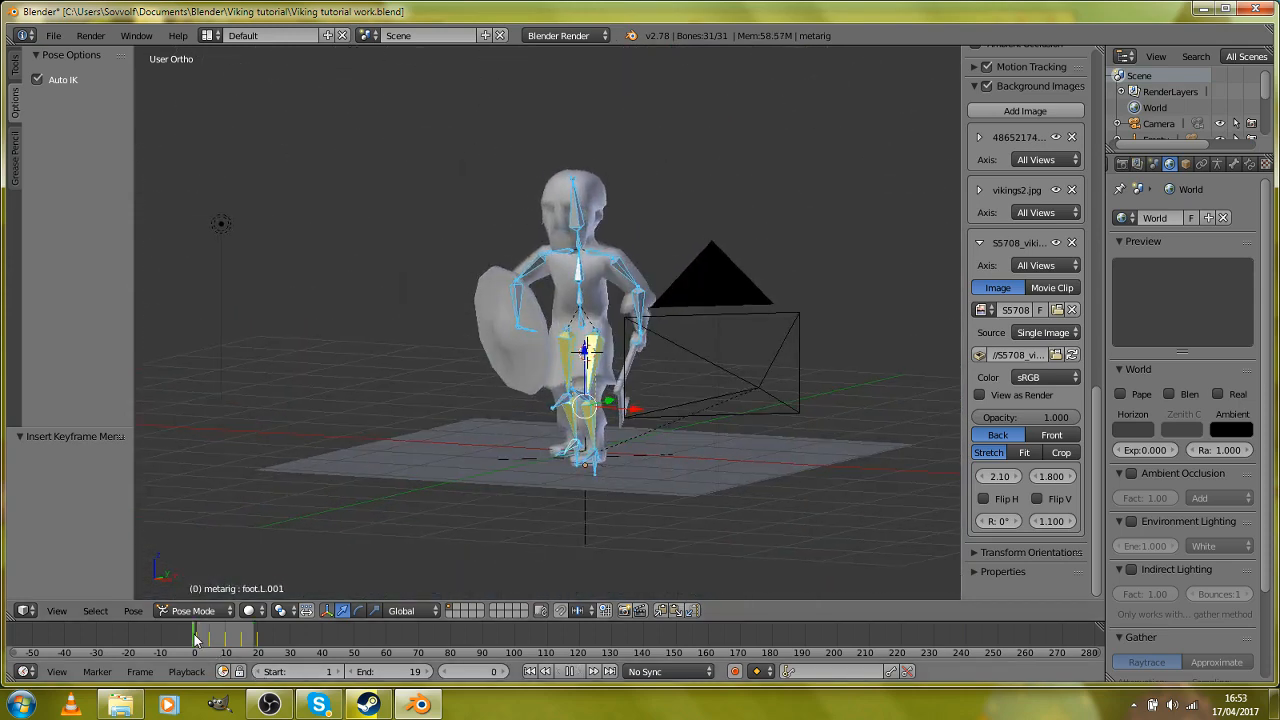
key("Escape")
key("alt+a")
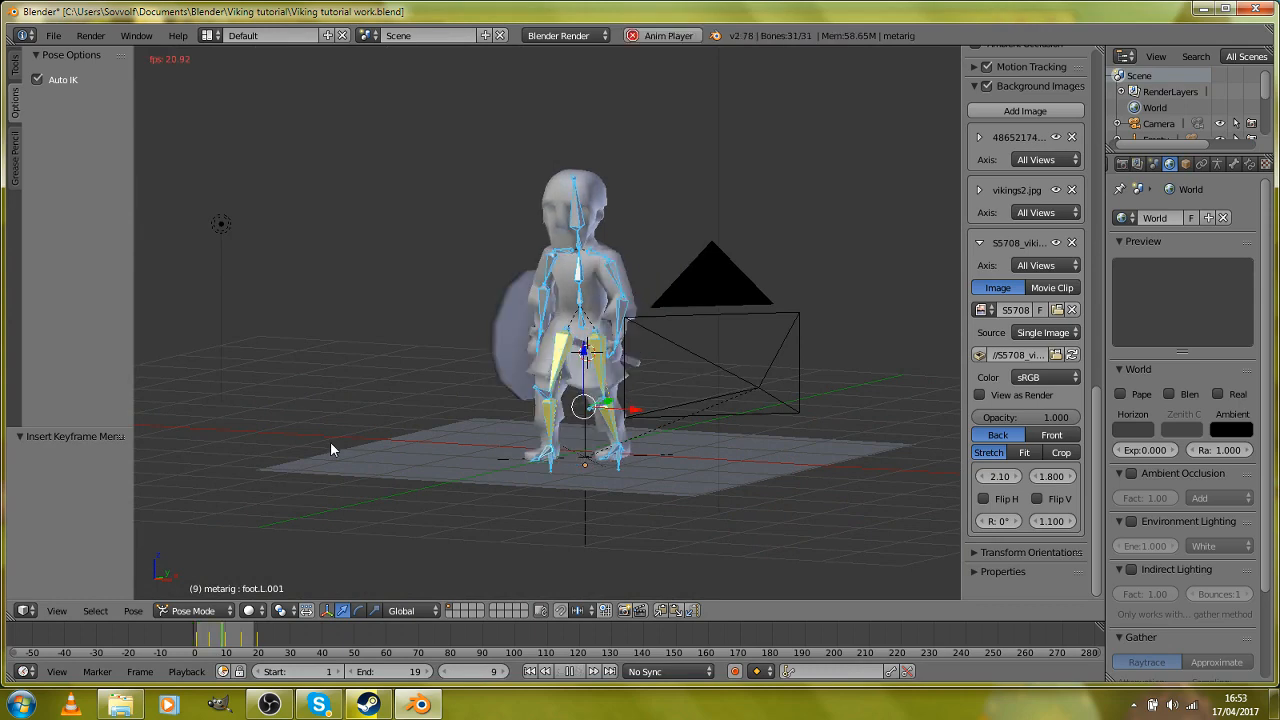
middle_click_drag(492, 389, 383, 388)
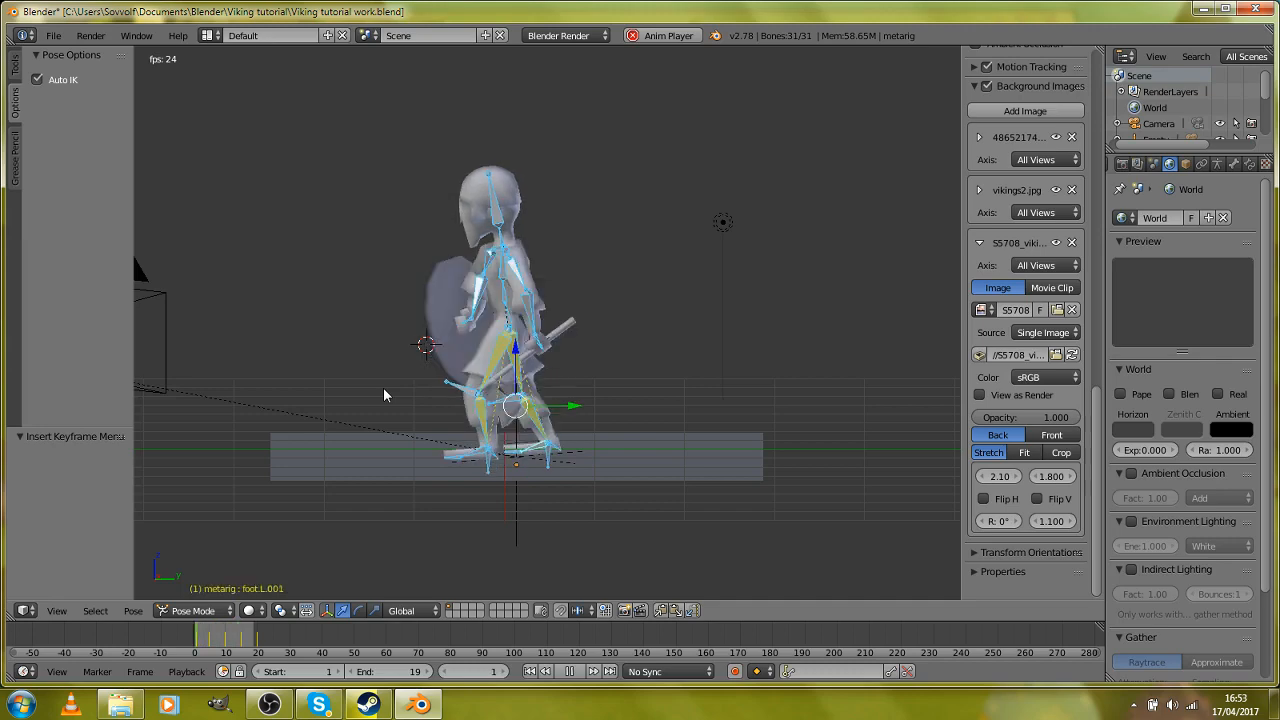
key("Escape")
Step: Examine both feet against the ground plane at frame 20 in the right side view, using wireframe display
scroll(443, 377, "up", 2)
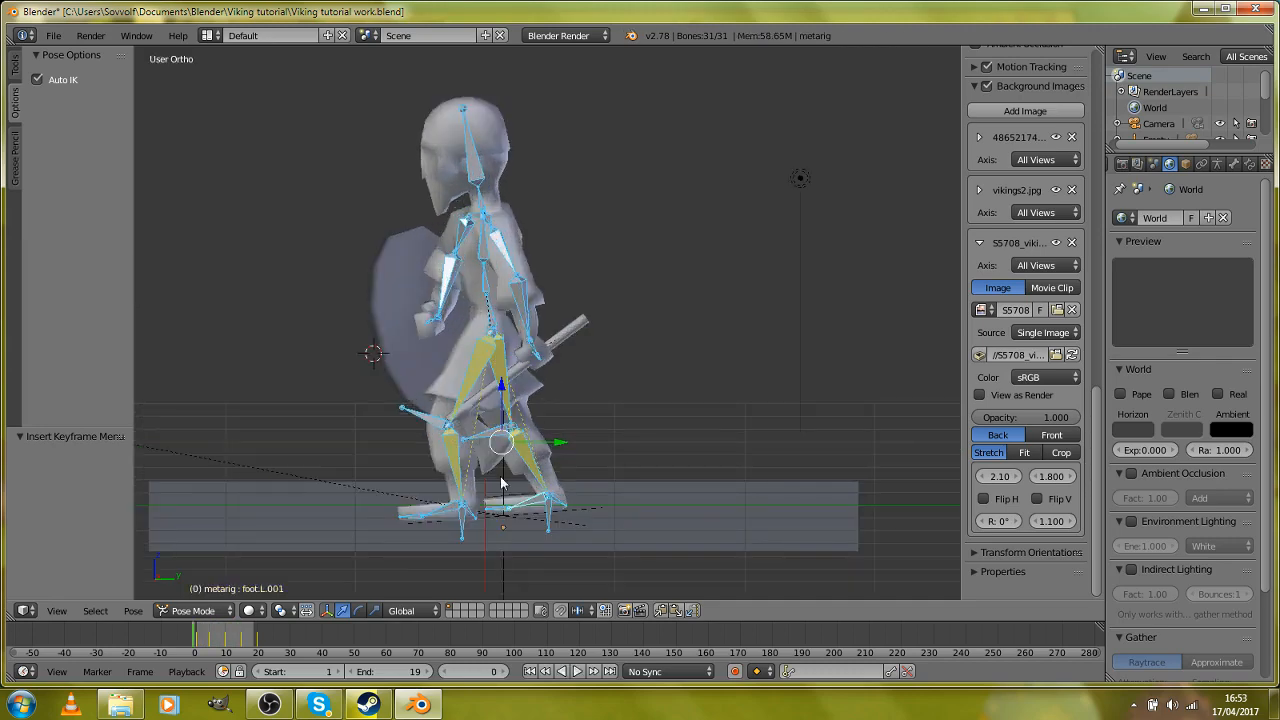
key("KP_3")
scroll(509, 397, "up", 3)
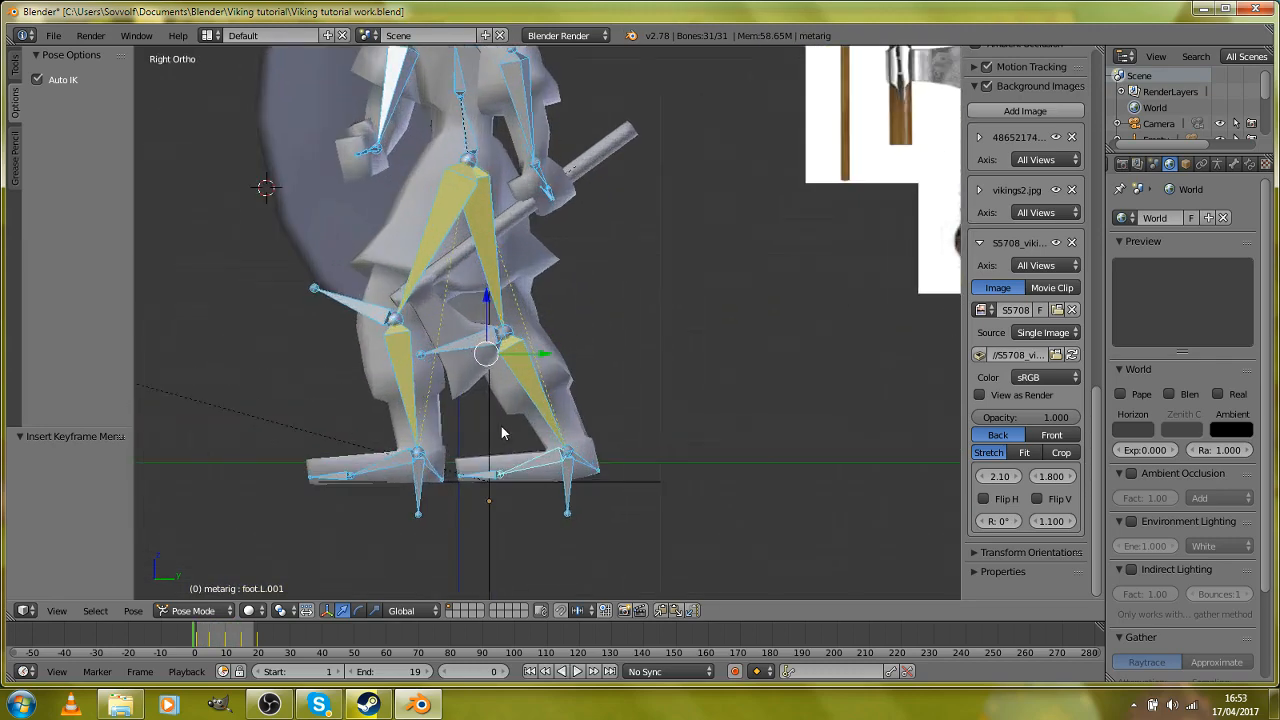
left_click_drag(251, 638, 258, 638)
scroll(368, 370, "up", 4)
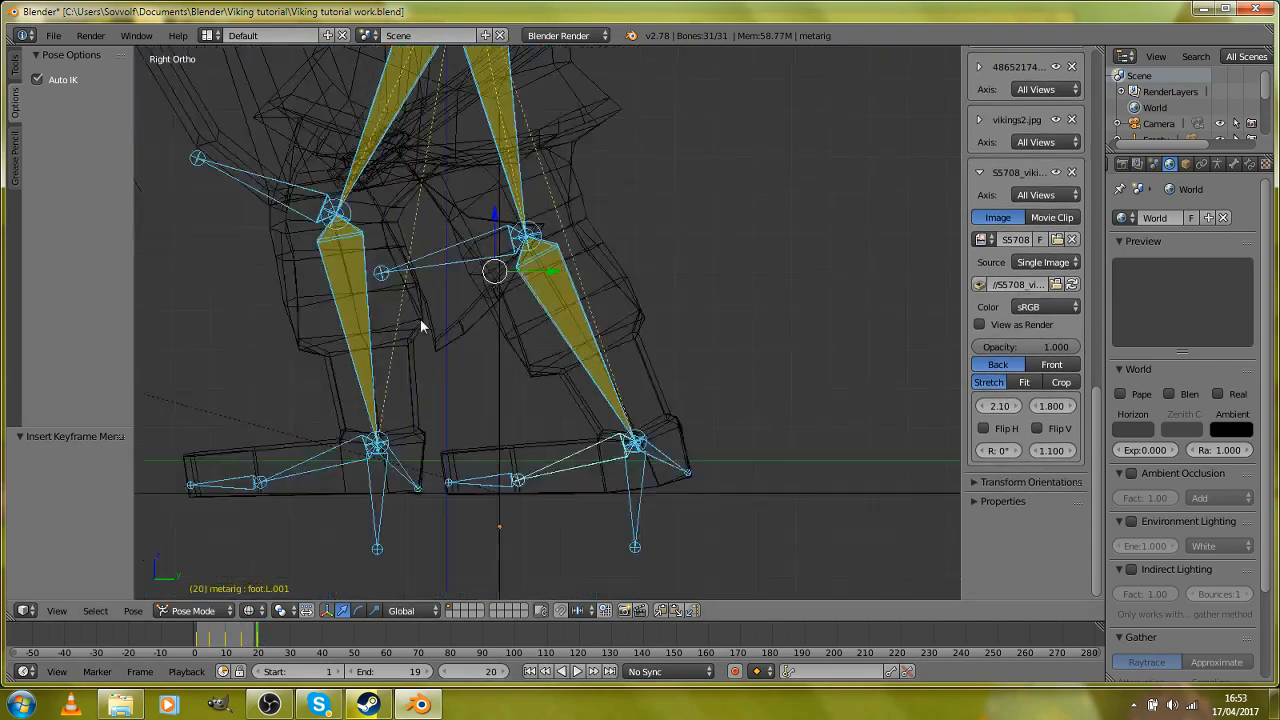
scroll(480, 268, "down", 3)
key("z")
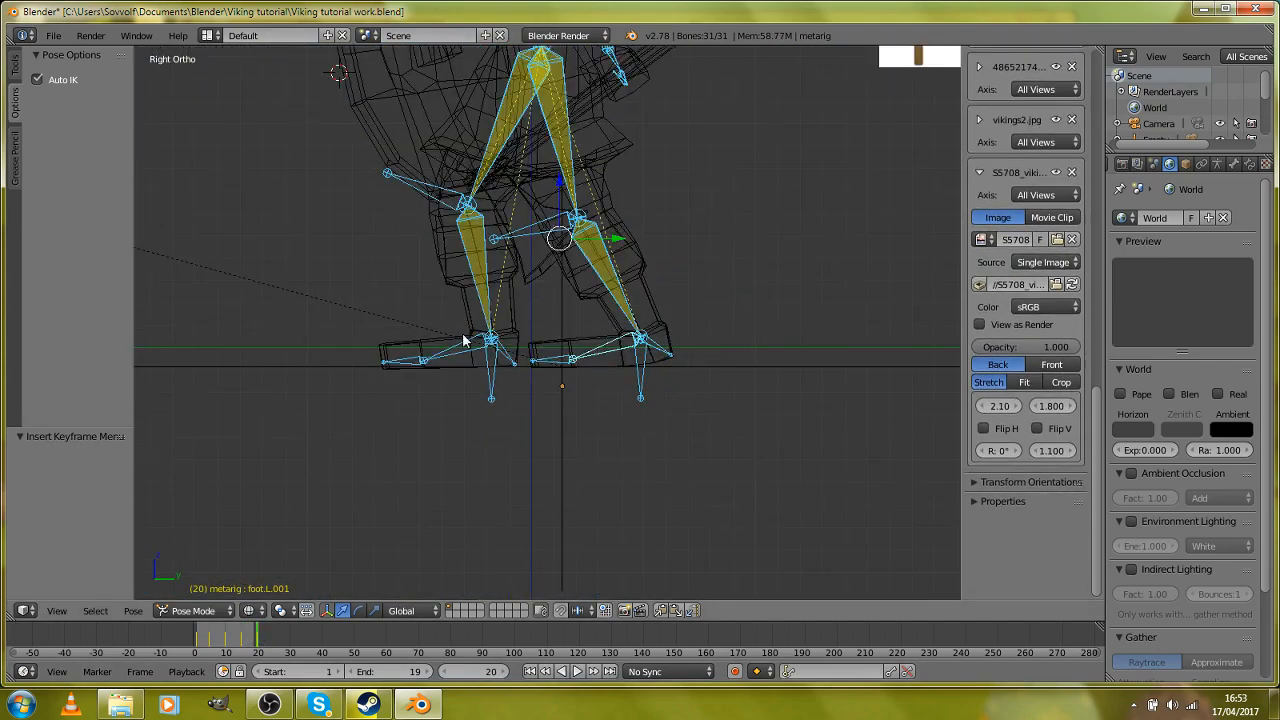
middle_click_drag(541, 330, 617, 314, "shift")
scroll(617, 314, "up", 2)
scroll(595, 337, "down", 2)
scroll(595, 337, "up", 3)
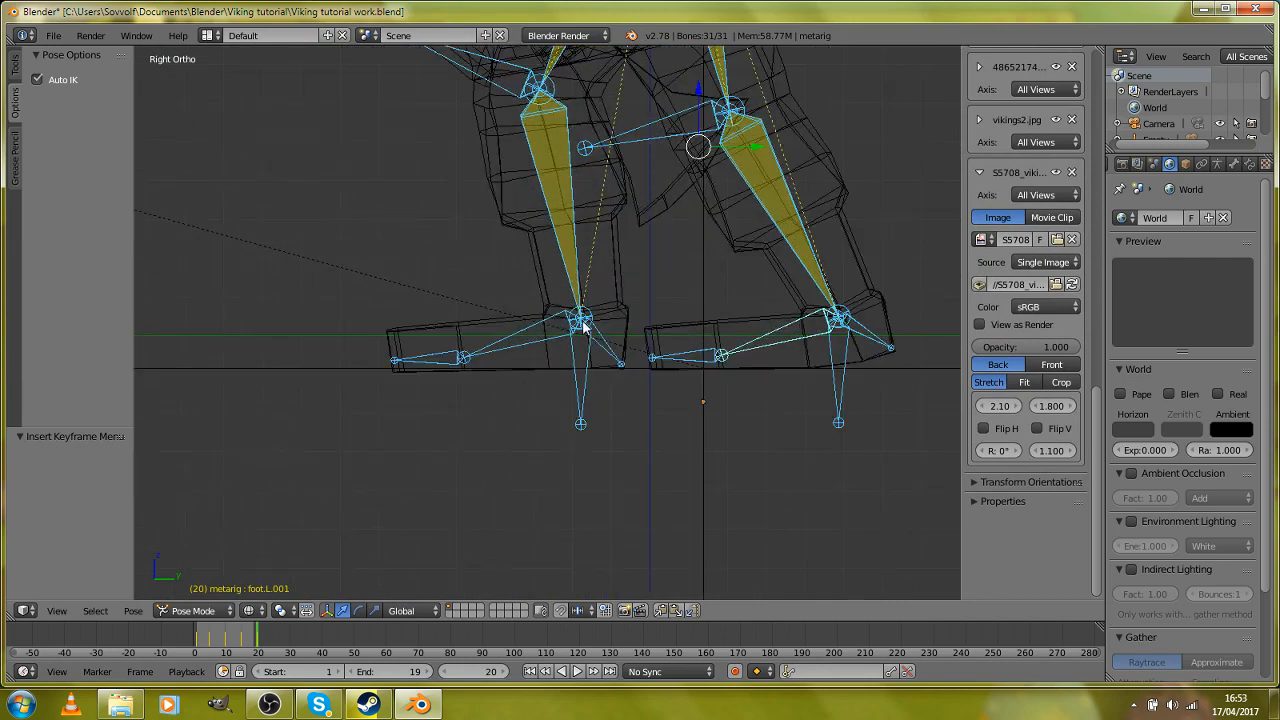
scroll(583, 328, "down", 4)
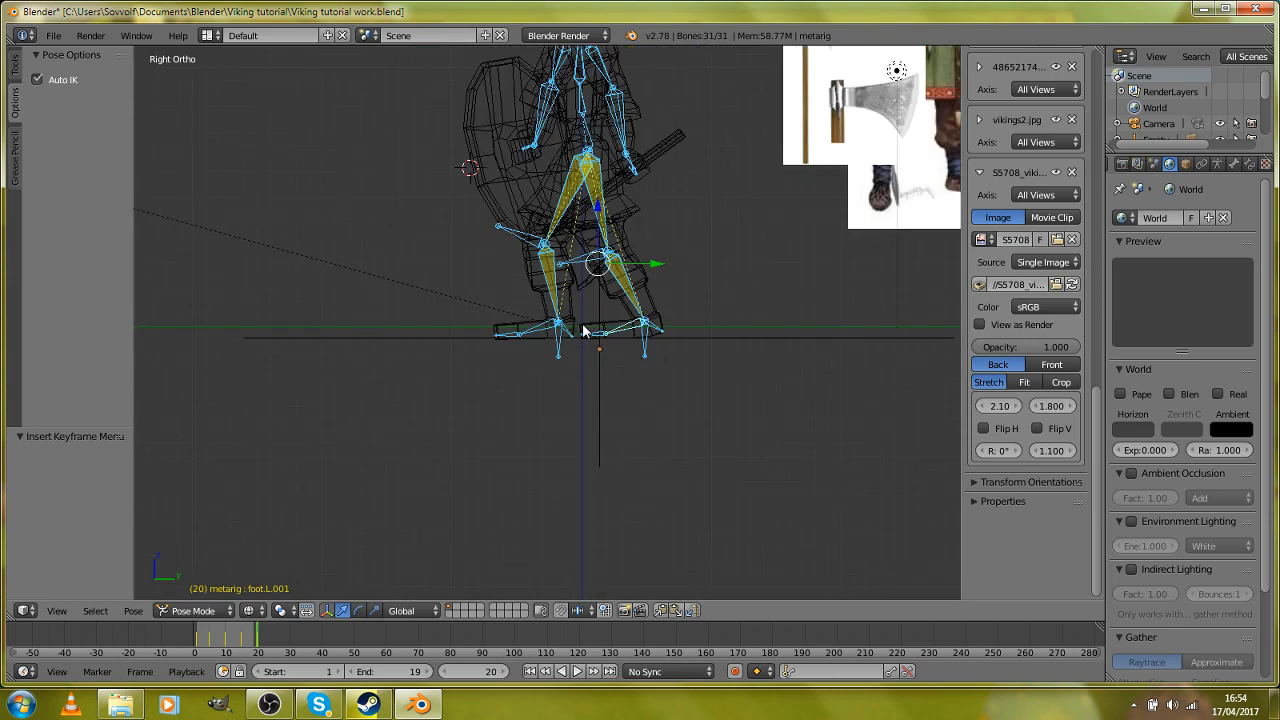
scroll(581, 329, "up", 2)
scroll(583, 335, "down", 3)
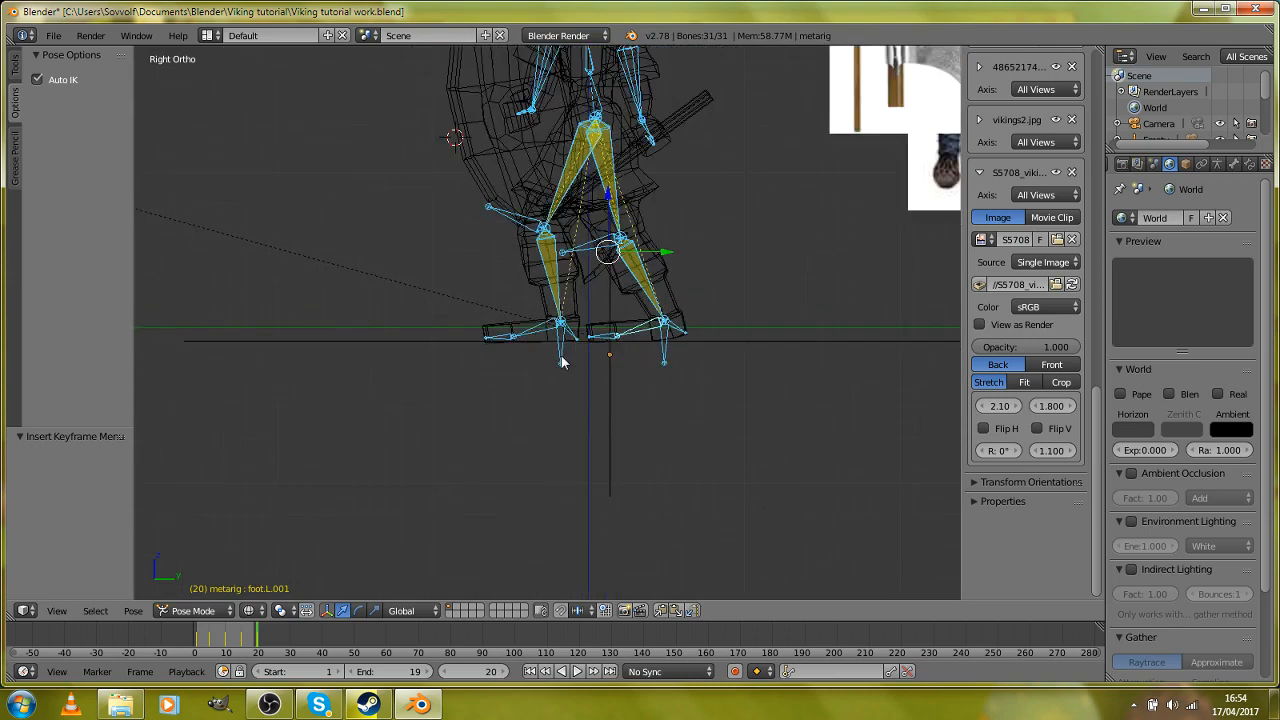
scroll(561, 362, "down", 3)
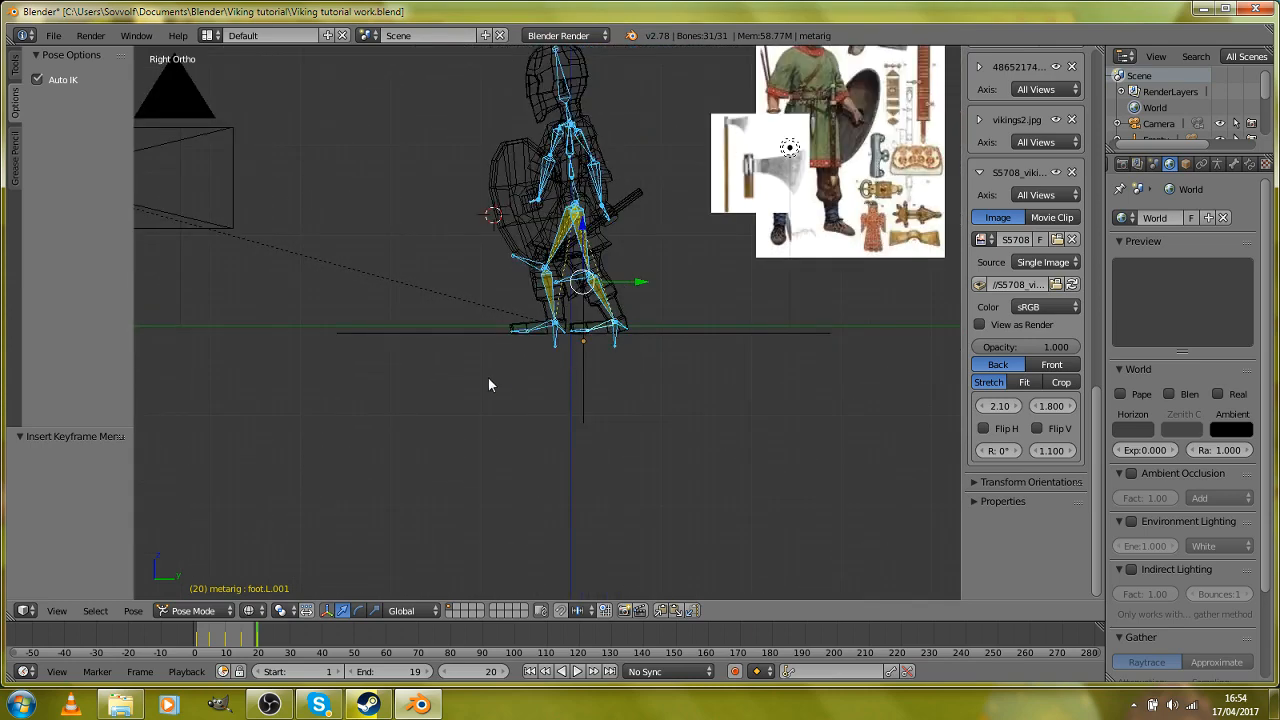
Step: In Object Mode, slide the ground plane along Y by about -1.84 and a further -0.23
right_click_drag(740, 328, 734, 341)
right_click_drag(592, 355, 604, 361)
key("z")
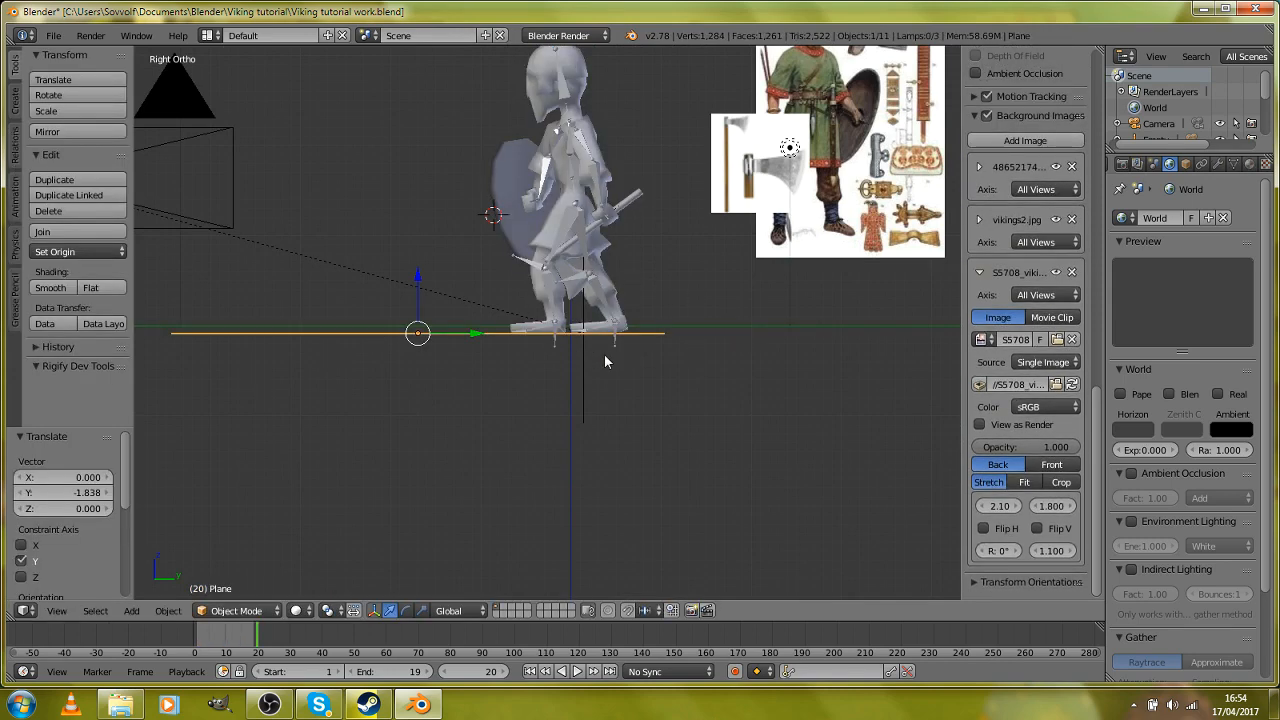
key("g")
key("y")
left_click(584, 355)
key("z")
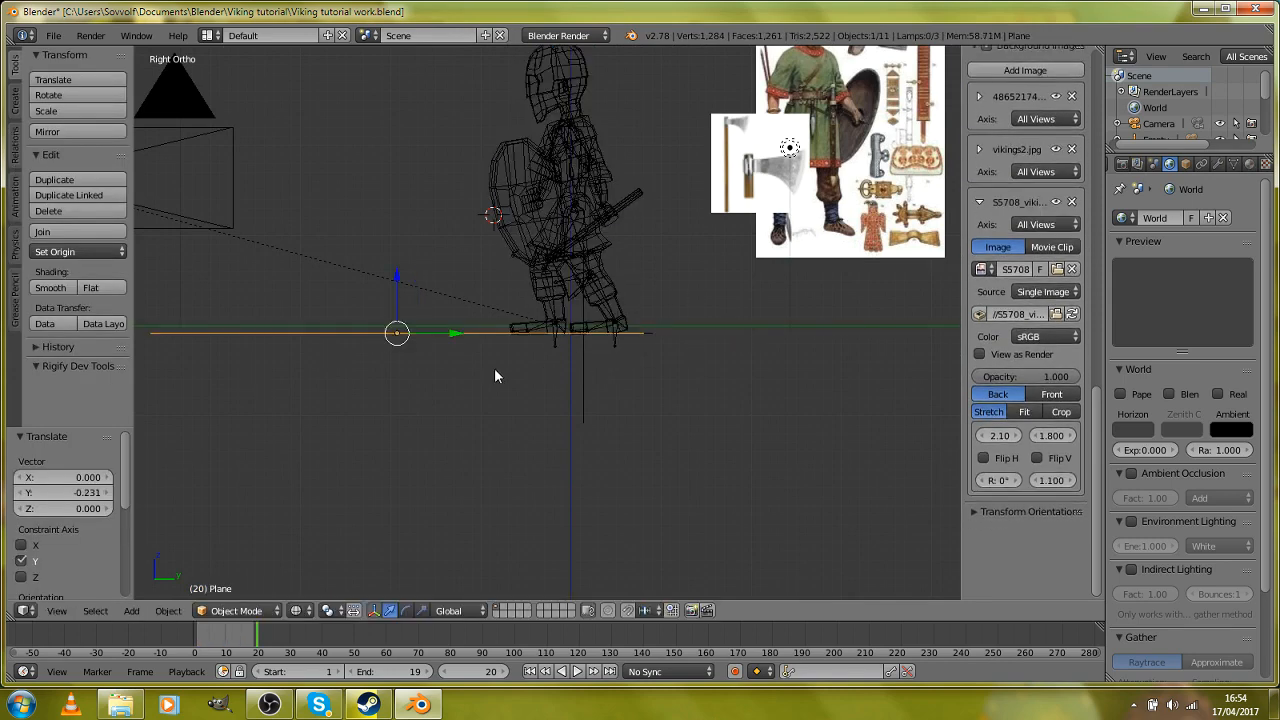
Step: Select the metarig and switch it from Pose Mode to Object Mode
scroll(500, 350, "up", 3)
scroll(450, 360, "up", 5)
right_click(401, 377)
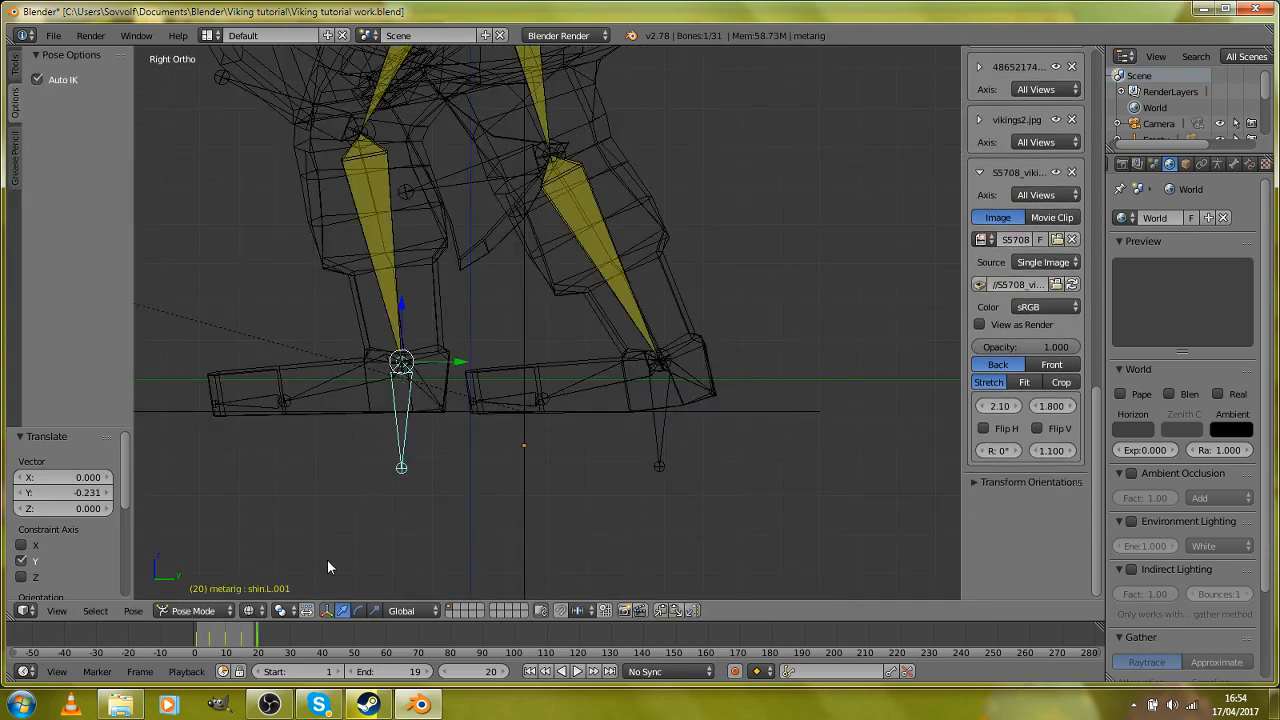
left_click(200, 610)
left_click(200, 600)
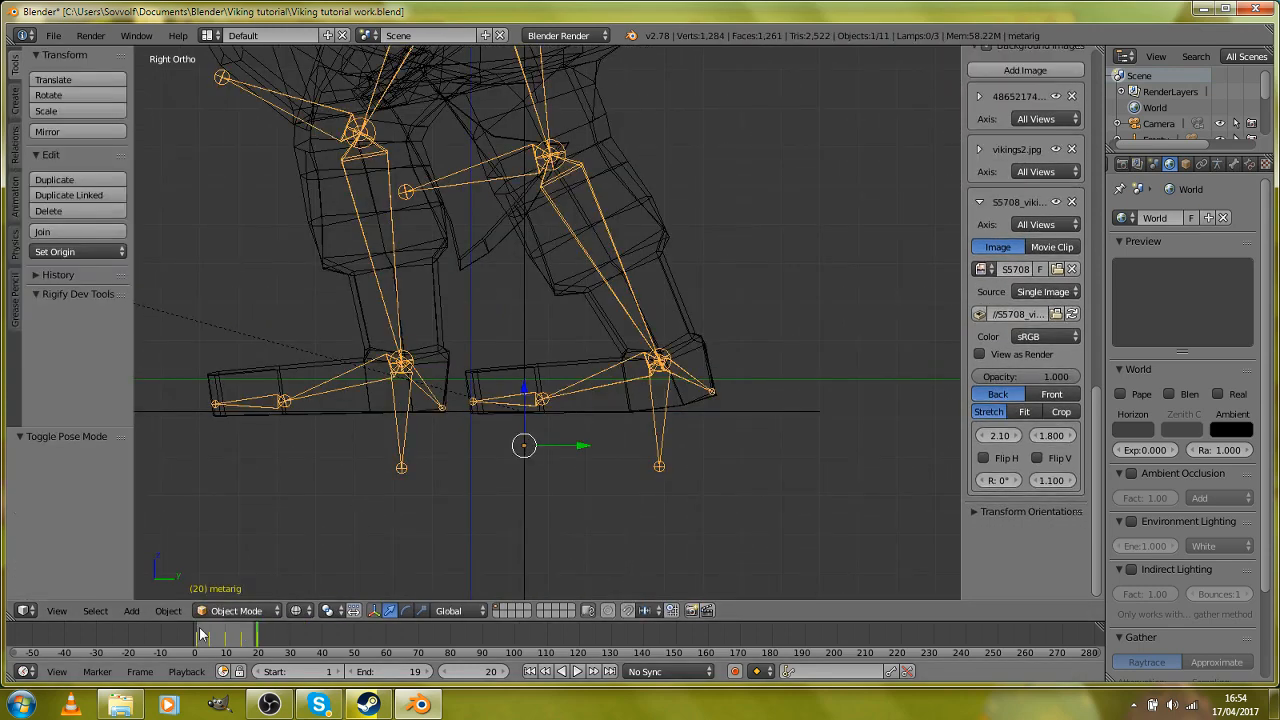
Step: Insert a keyframe for the whole metarig object at frame 1
left_click(197, 645)
scroll(415, 450, "up", 2)
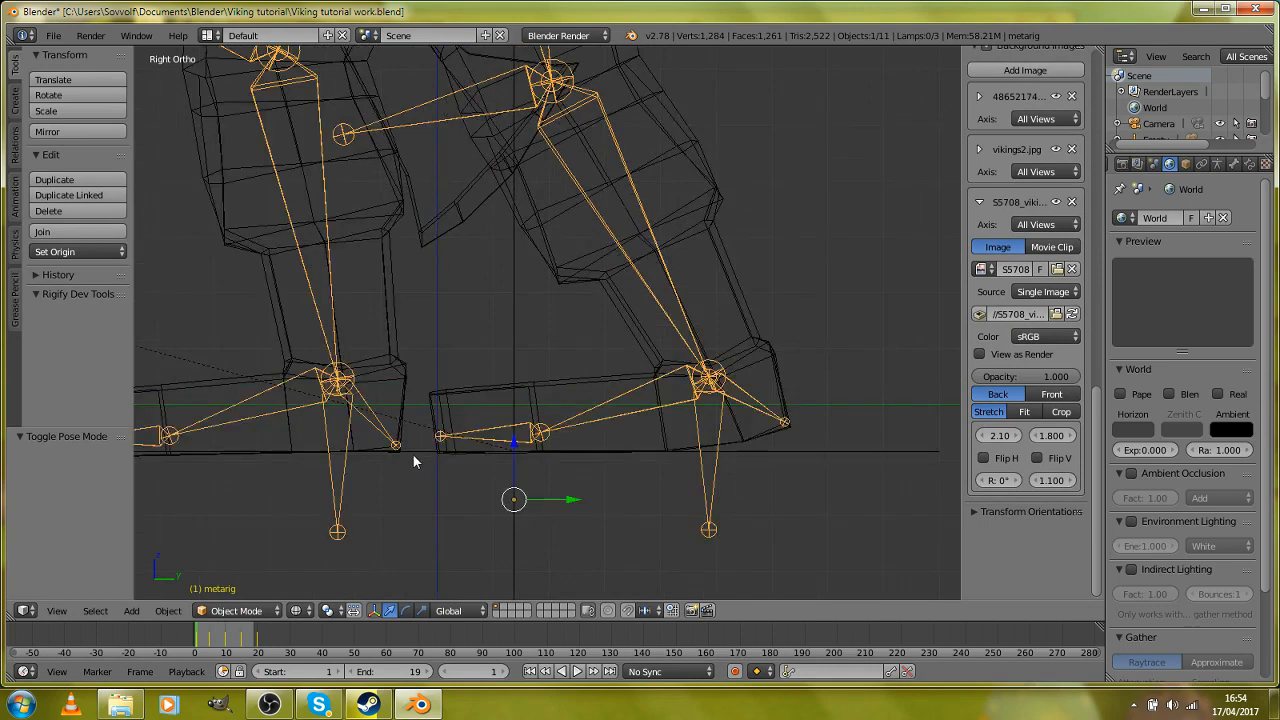
key("Up")
key("Down")
key("i")
left_click(502, 301)
Step: Examine the feet in solid and wireframe display and compare their positions between frames 1 and 10
middle_click_drag(392, 433, 502, 356, "shift")
key("z")
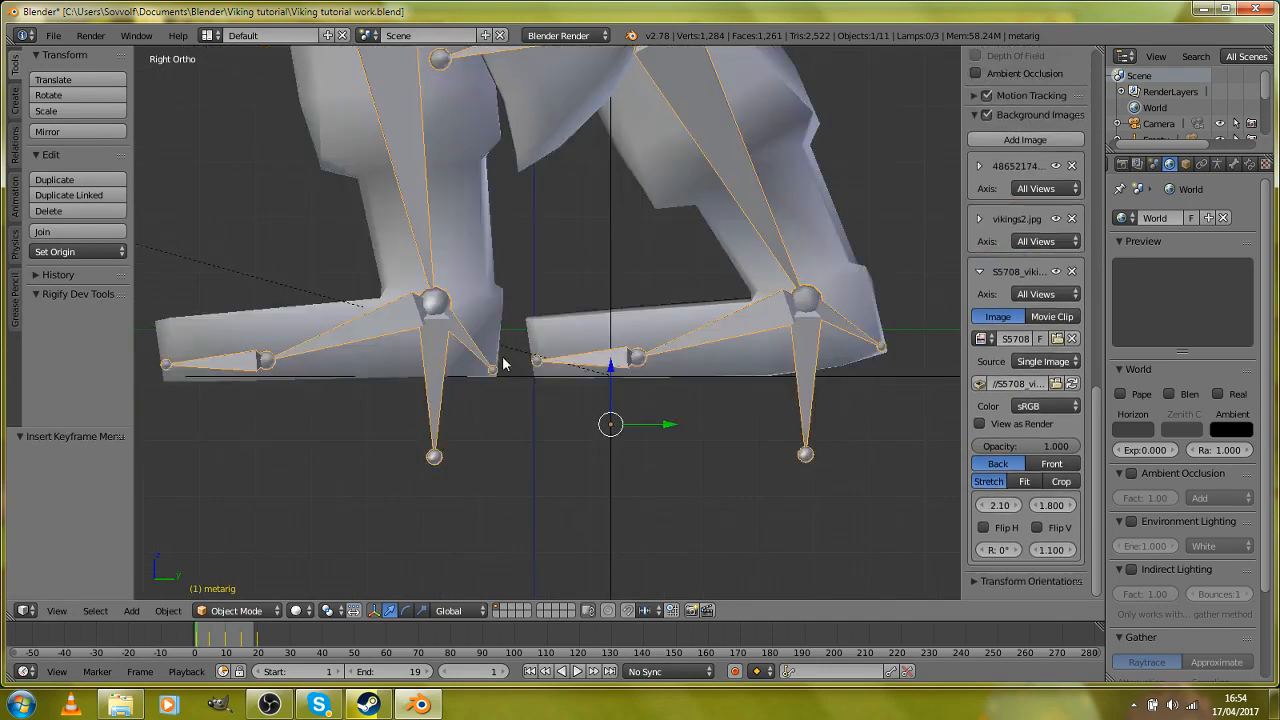
scroll(502, 356, "down", 1)
key("z")
scroll(502, 356, "down", 2)
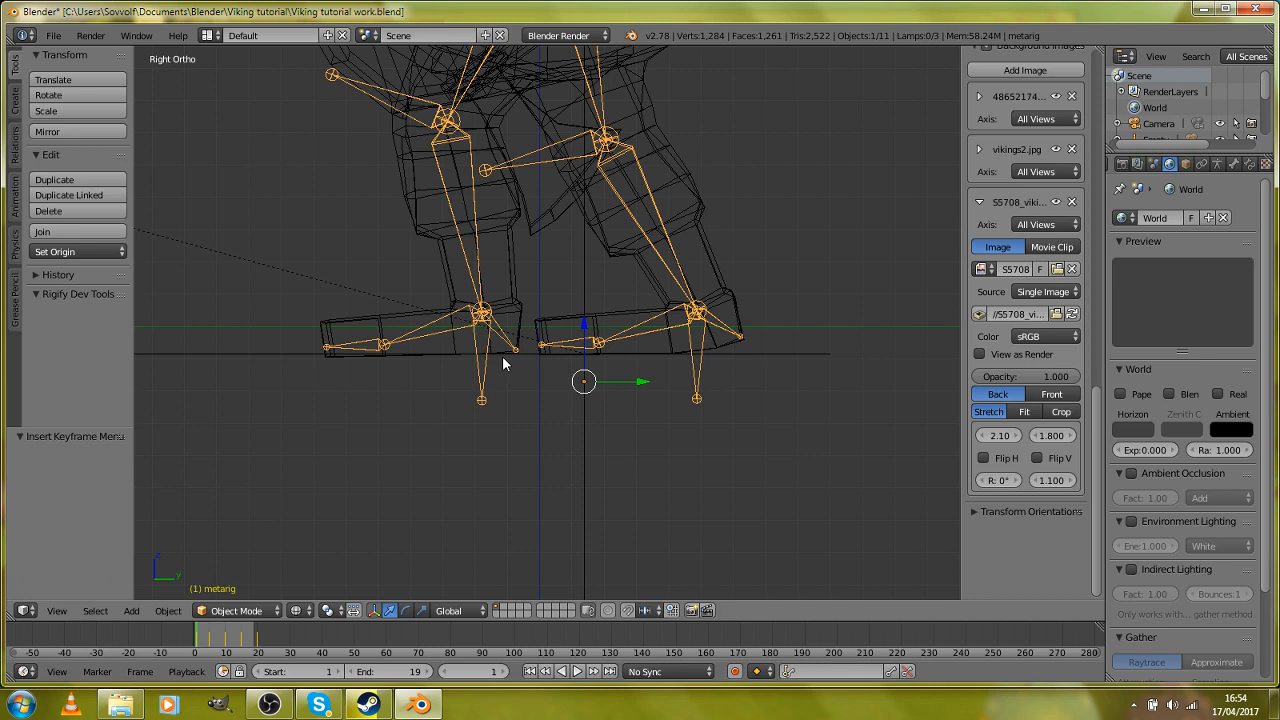
scroll(502, 356, "up", 4)
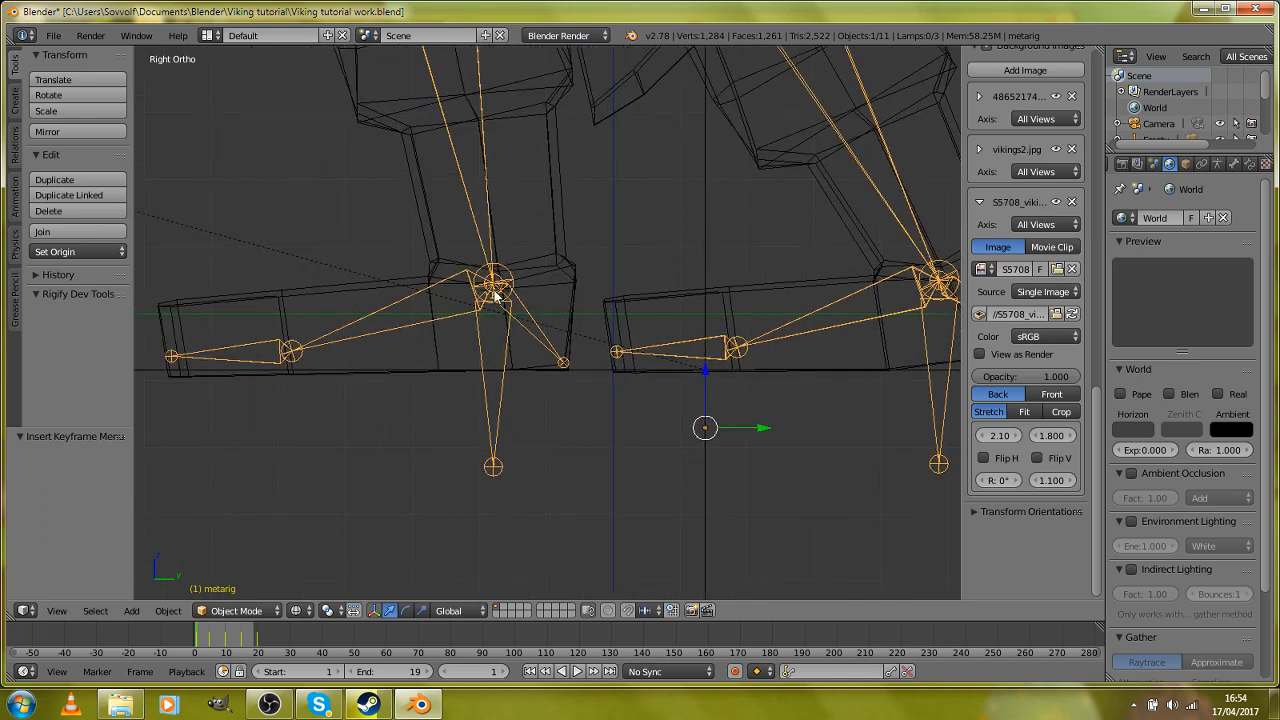
left_click(493, 290)
scroll(471, 331, "down", 2)
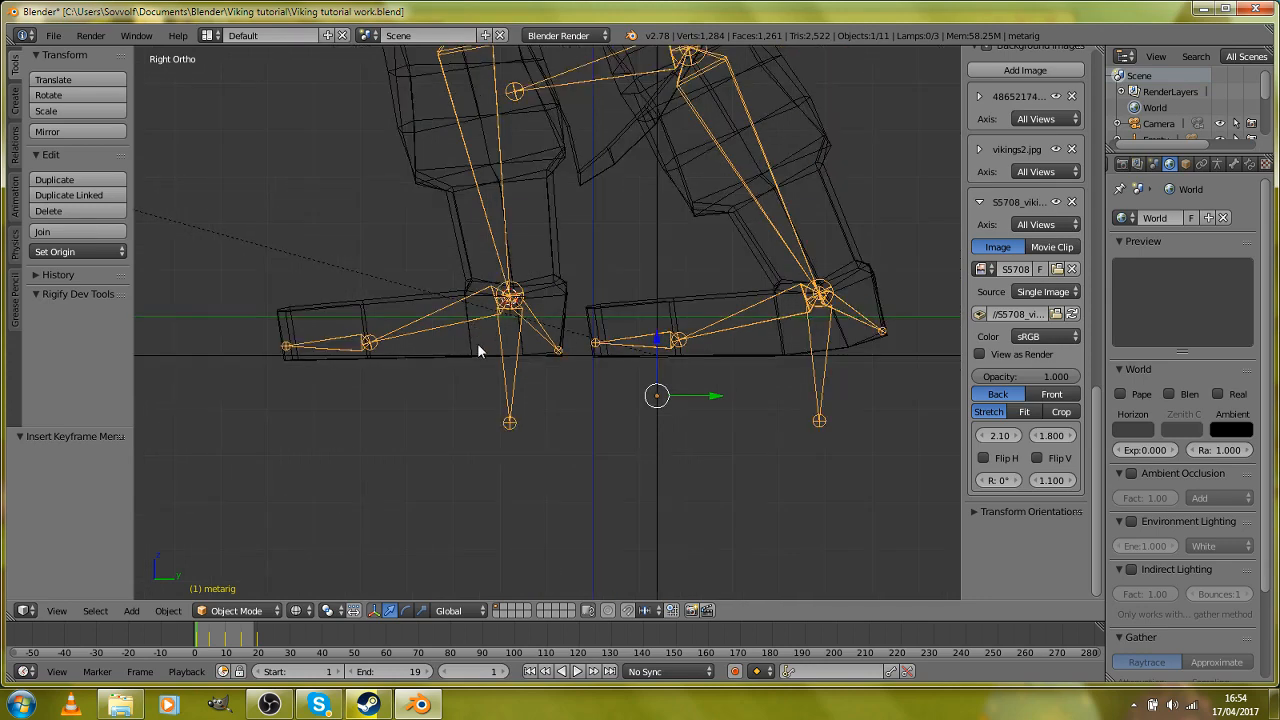
key("Up")
key("Up")
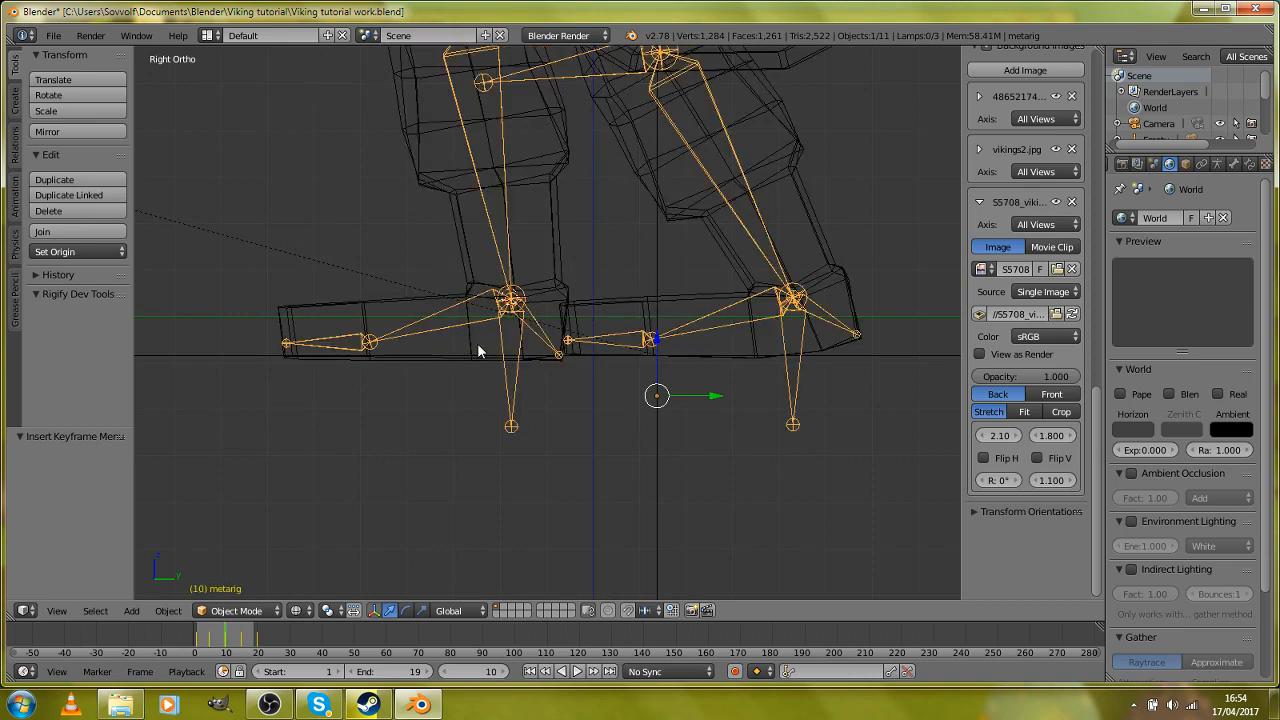
Step: Return to frame 1 and insert the metarig object's keyframe there again
key("Down")
key("Down")
scroll(477, 343, "up", 1)
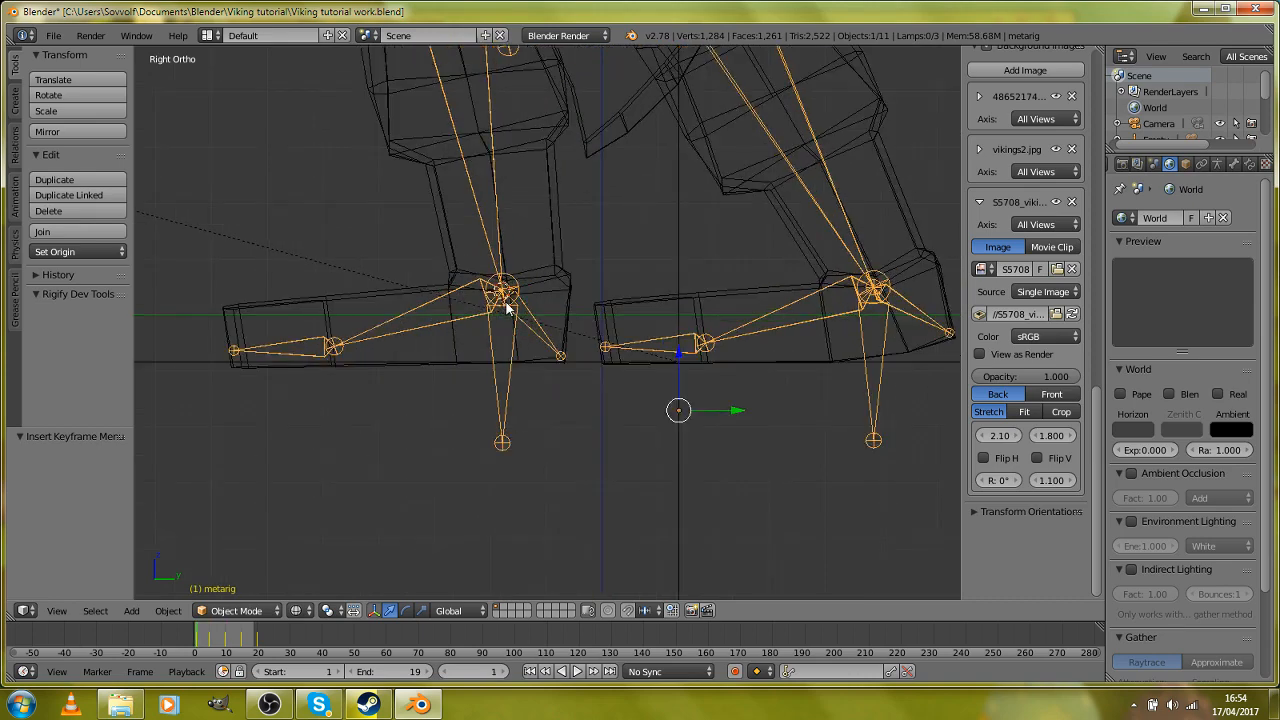
key("i")
left_click(506, 302)
Step: At frame 10, move the metarig object about -0.61 along Y and insert a keyframe for it
key("Up")
key("Up")
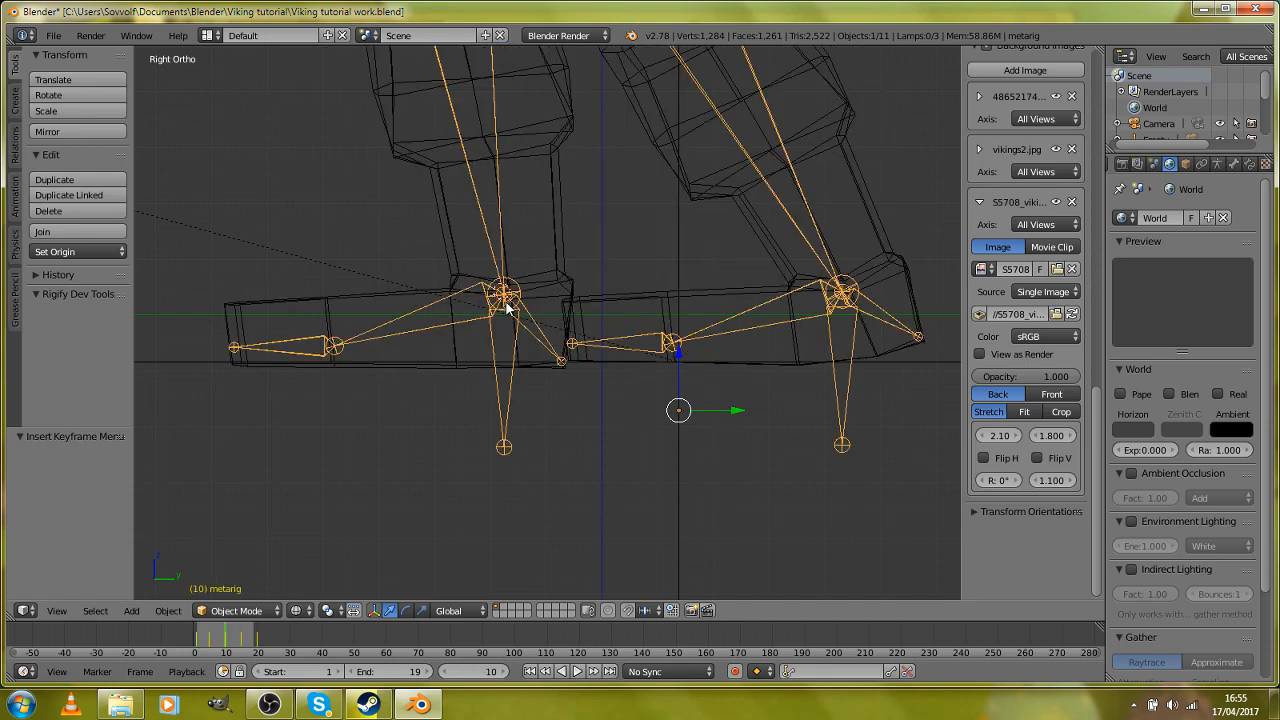
scroll(506, 307, "down", 1)
key("g")
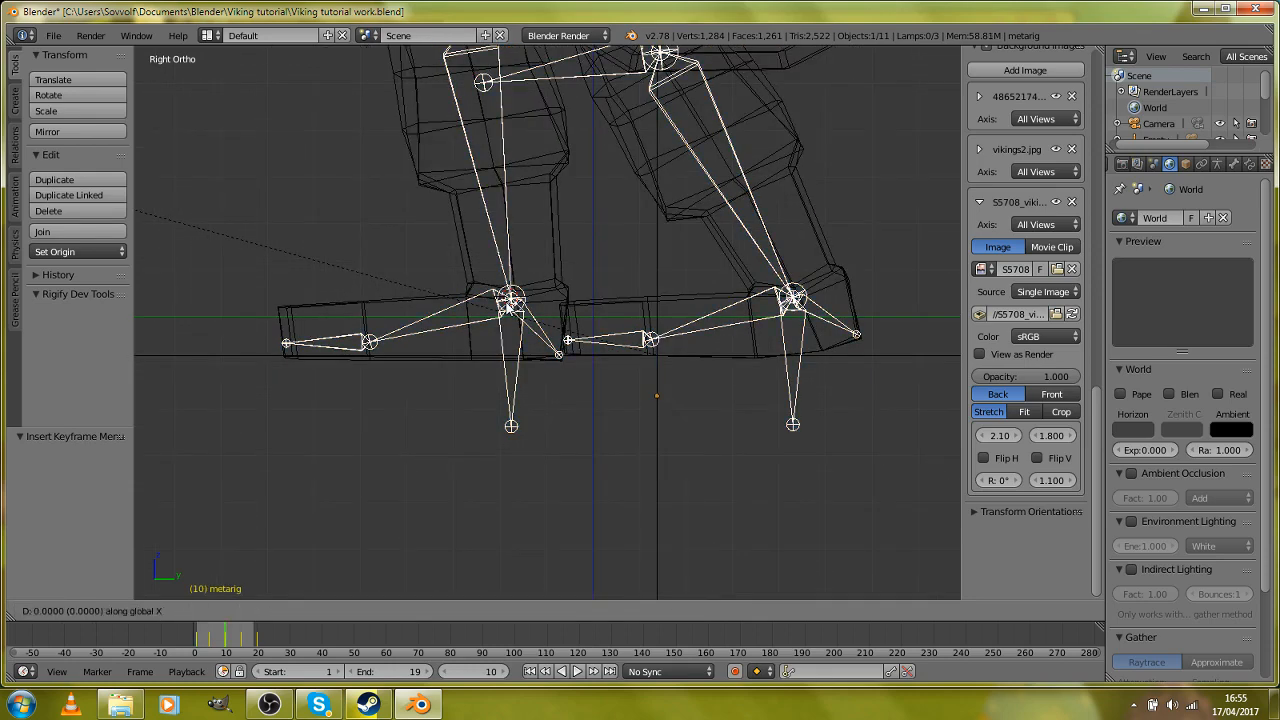
key("Escape")
key("g")
key("y")
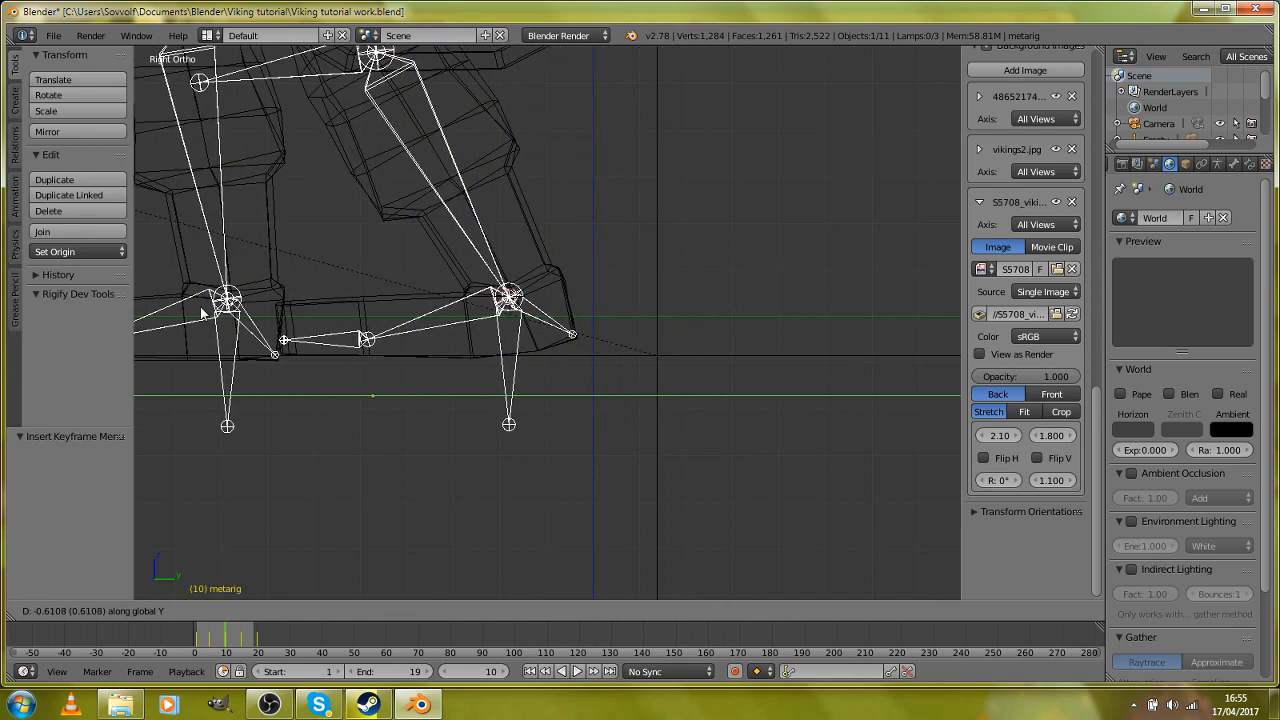
left_click(201, 308)
scroll(400, 318, "down", 4)
key("i")
left_click(406, 317)
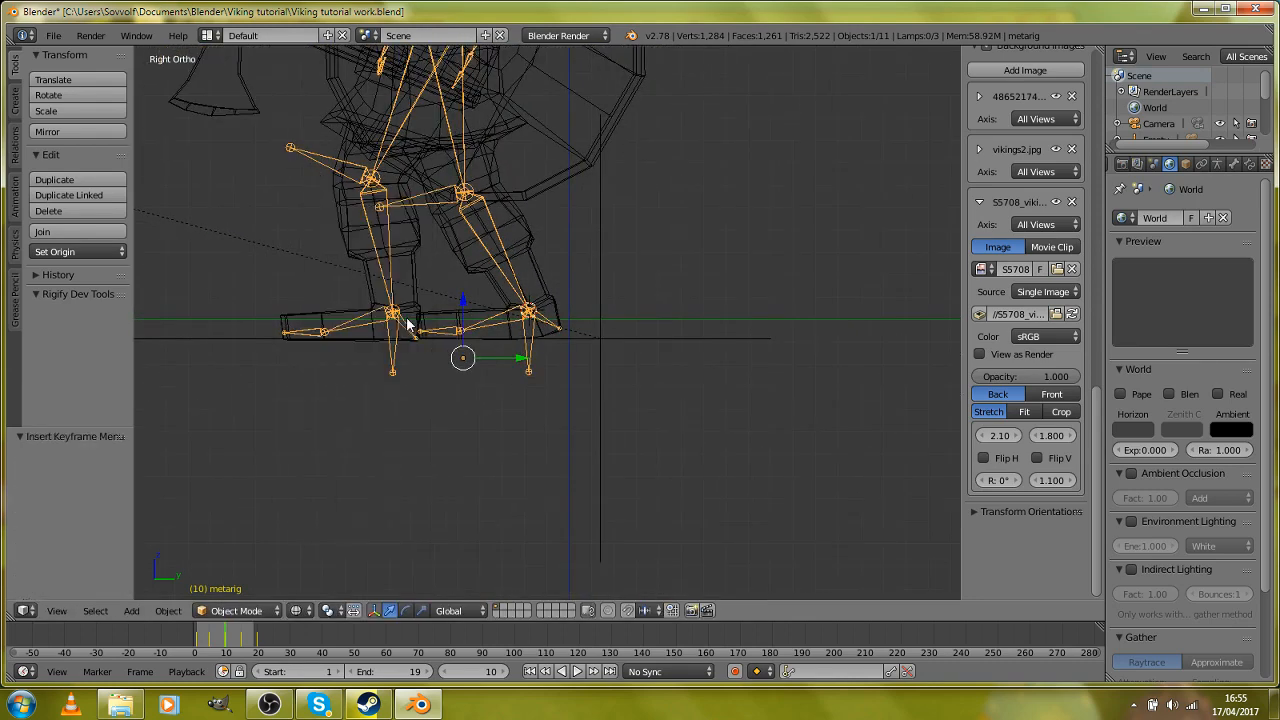
Step: At frame 20, move the metarig object about -0.66 along Y to line up the planted foot and insert a keyframe for it
scroll(406, 316, "up", 2)
left_click_drag(217, 641, 194, 634)
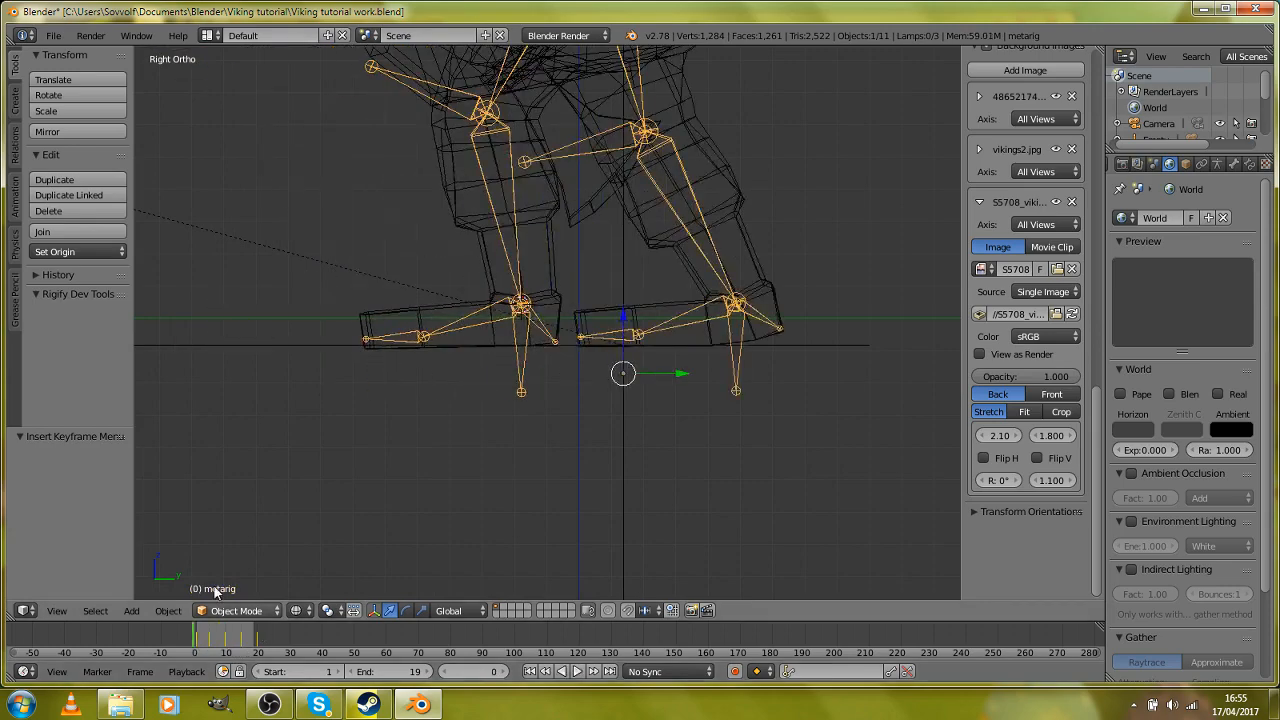
key("alt+a")
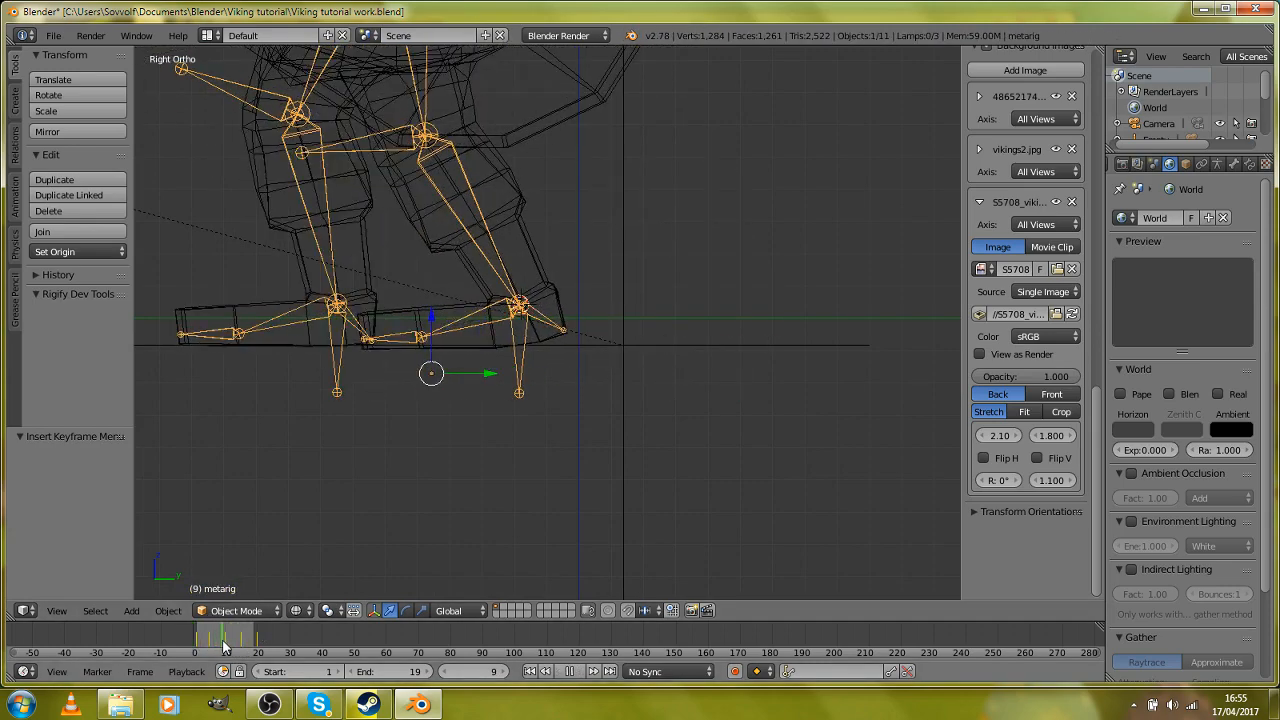
key("alt+a")
scroll(480, 275, "up", 4)
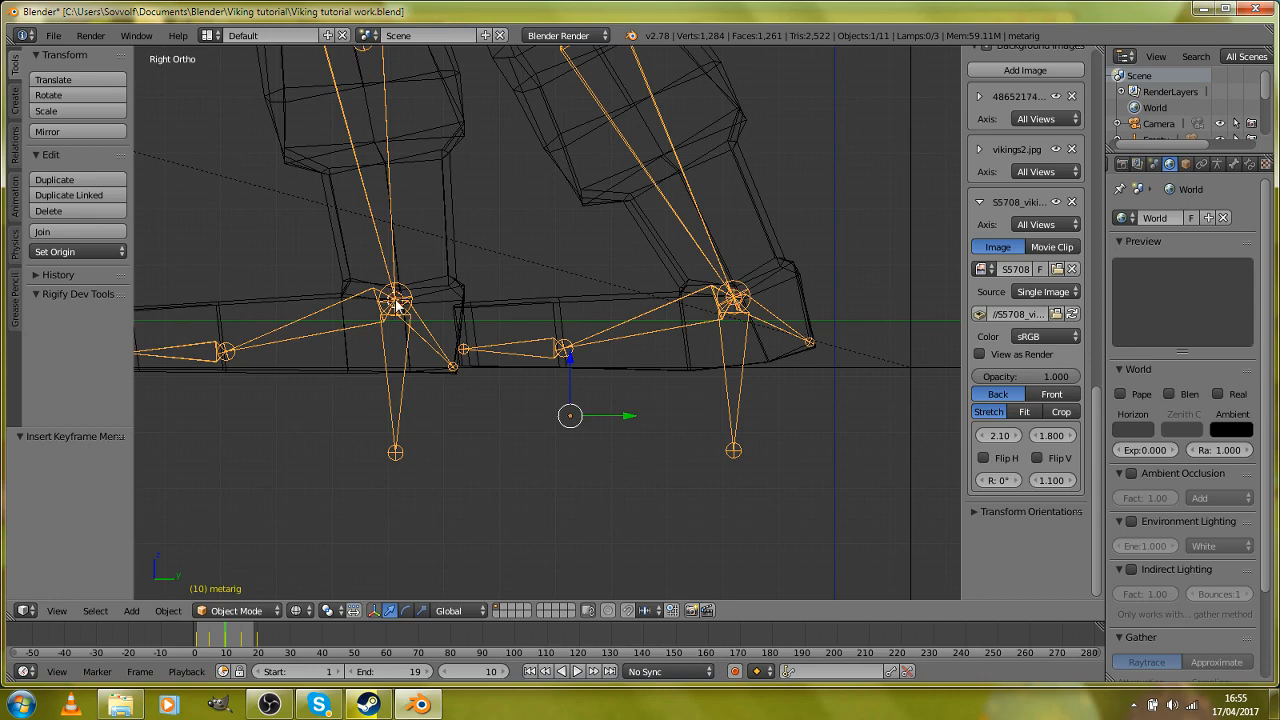
key("Up")
key("Up")
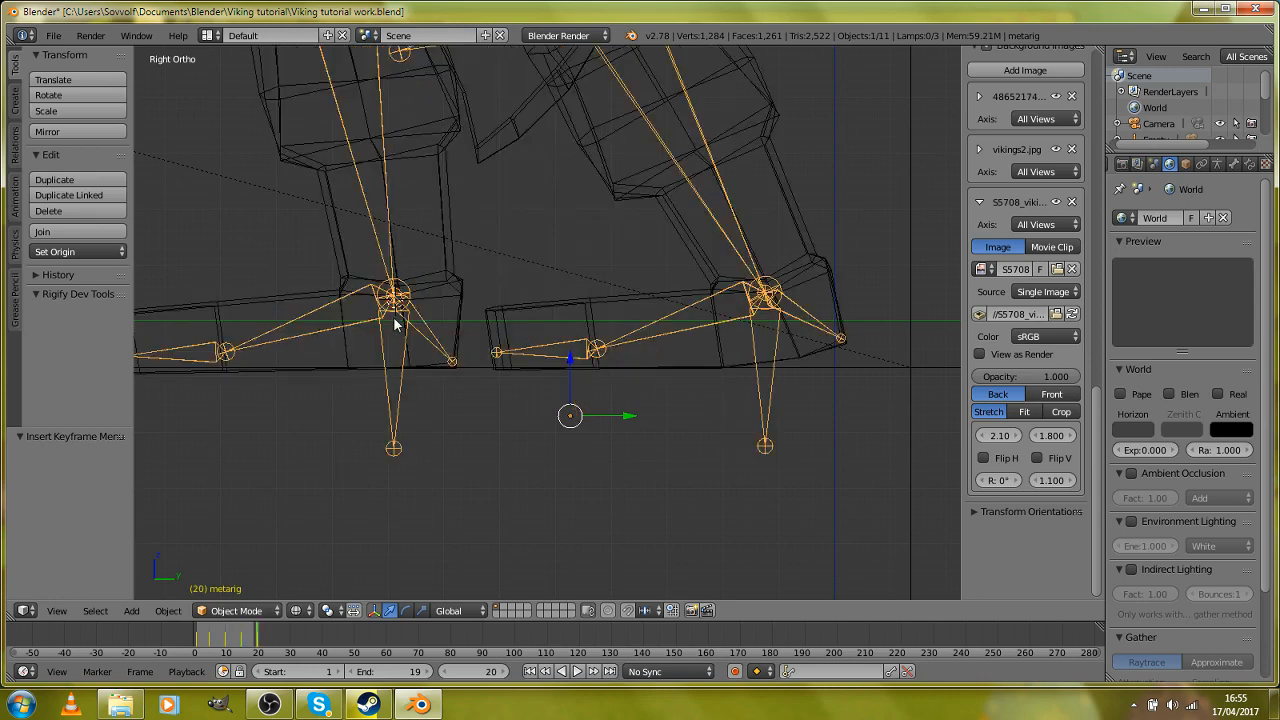
key("g")
key("y")
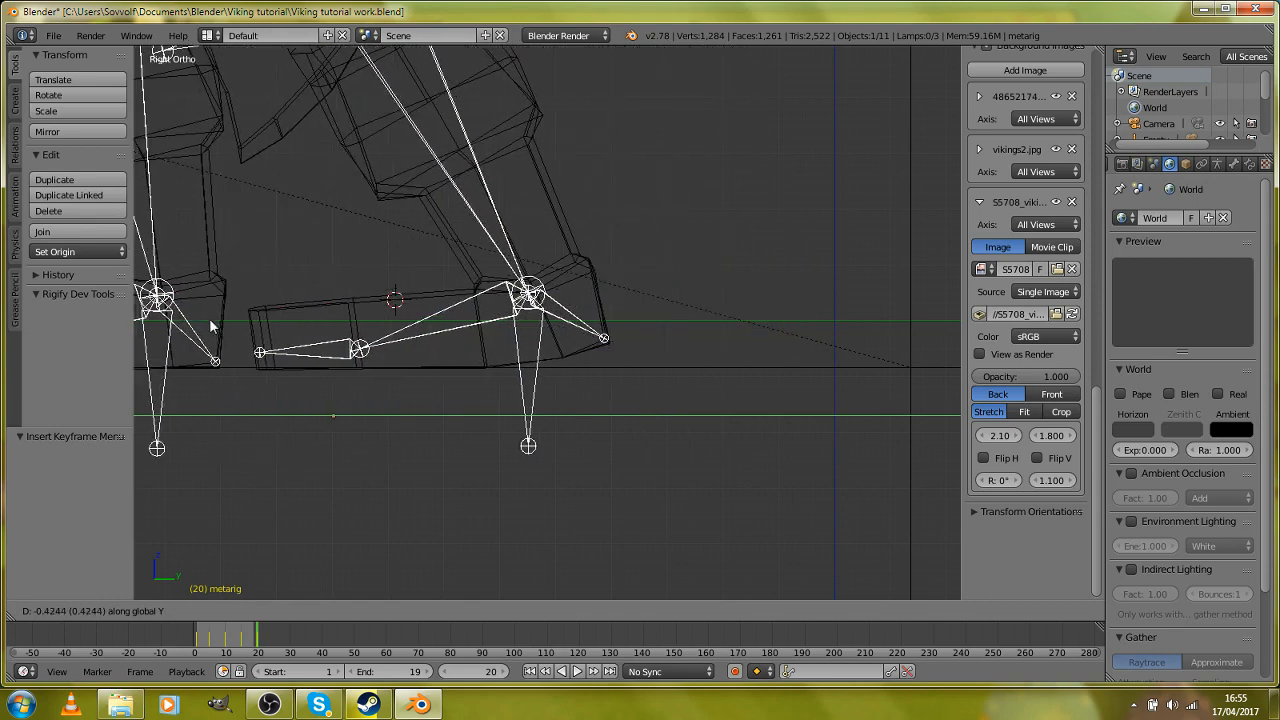
left_click(900, 310)
key("i")
left_click(900, 308)
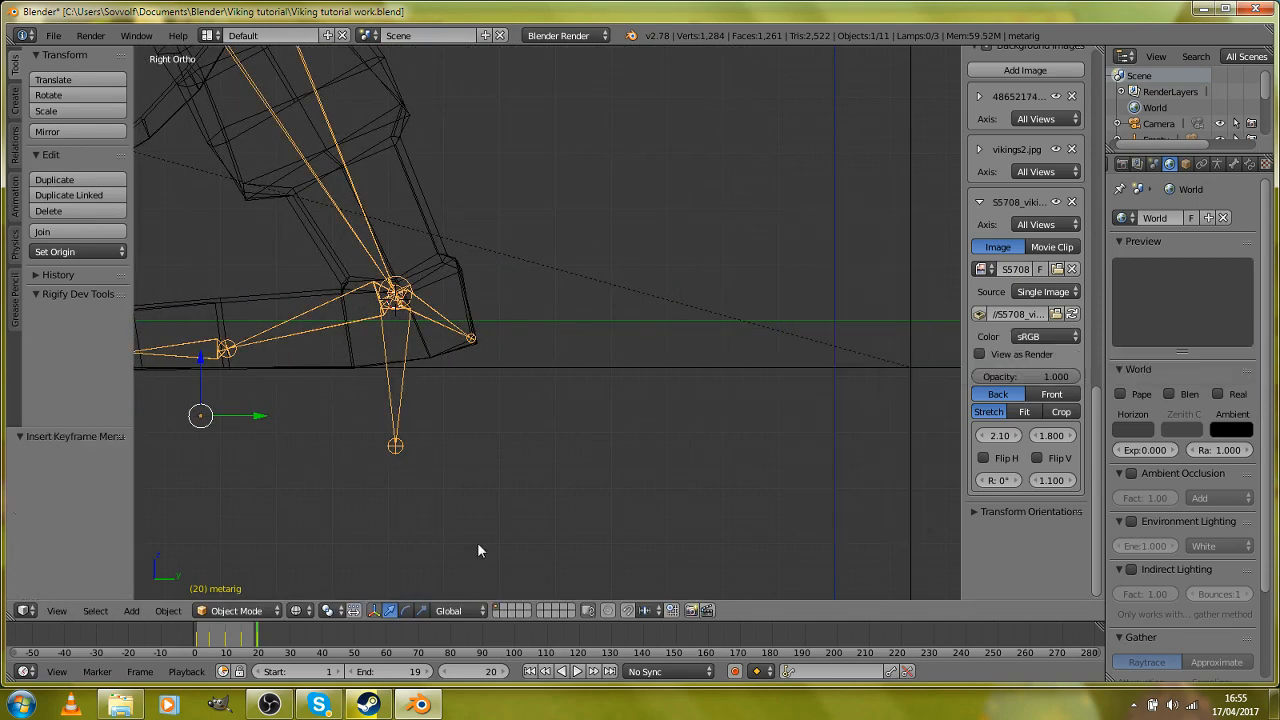
Step: Set the animation's end frame to 40 and play back the walk with the feet in view
scroll(436, 530, "down", 5)
left_click_drag(404, 673, 452, 673)
scroll(300, 441, "down", 8)
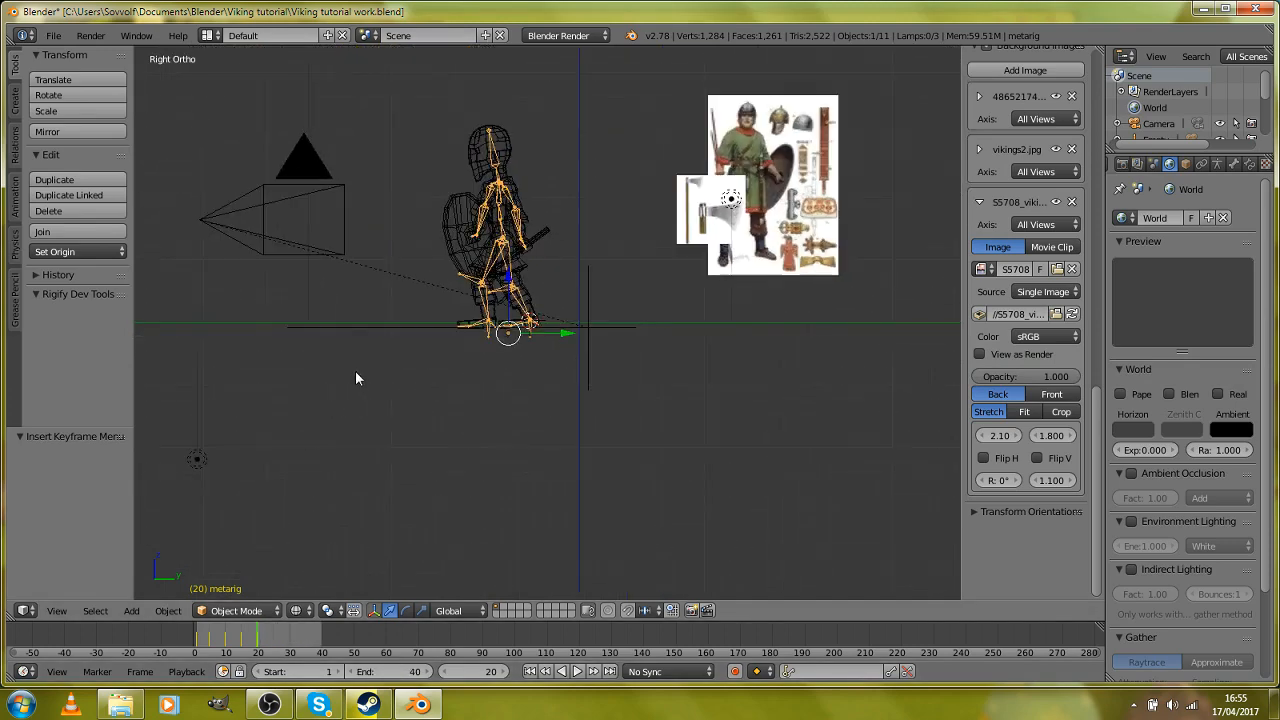
scroll(355, 370, "up", 5)
middle_click_drag(355, 370, 450, 404, "shift")
scroll(450, 412, "up", 3)
middle_click_drag(400, 477, 409, 440, "shift")
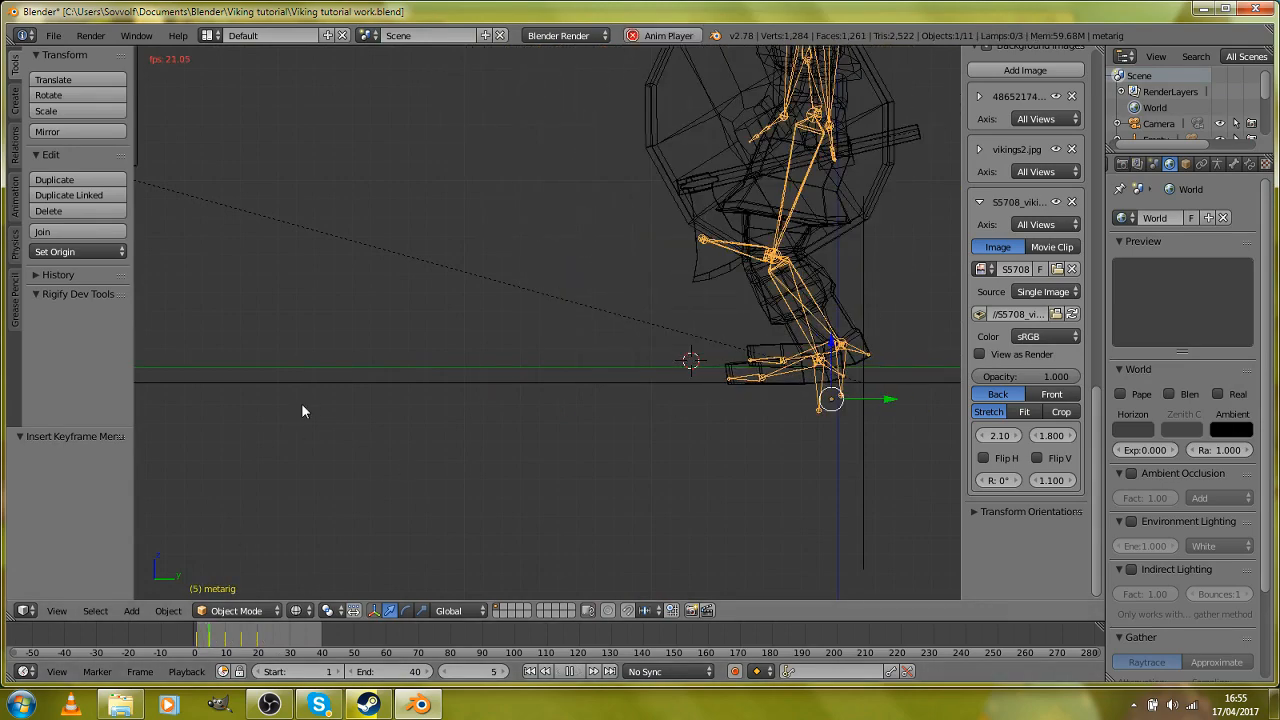
Step: At frame 10, enter Pose Mode, select all of the rig's bones and copy their pose
left_click_drag(199, 641, 226, 640)
left_click(227, 615)
left_click(246, 573)
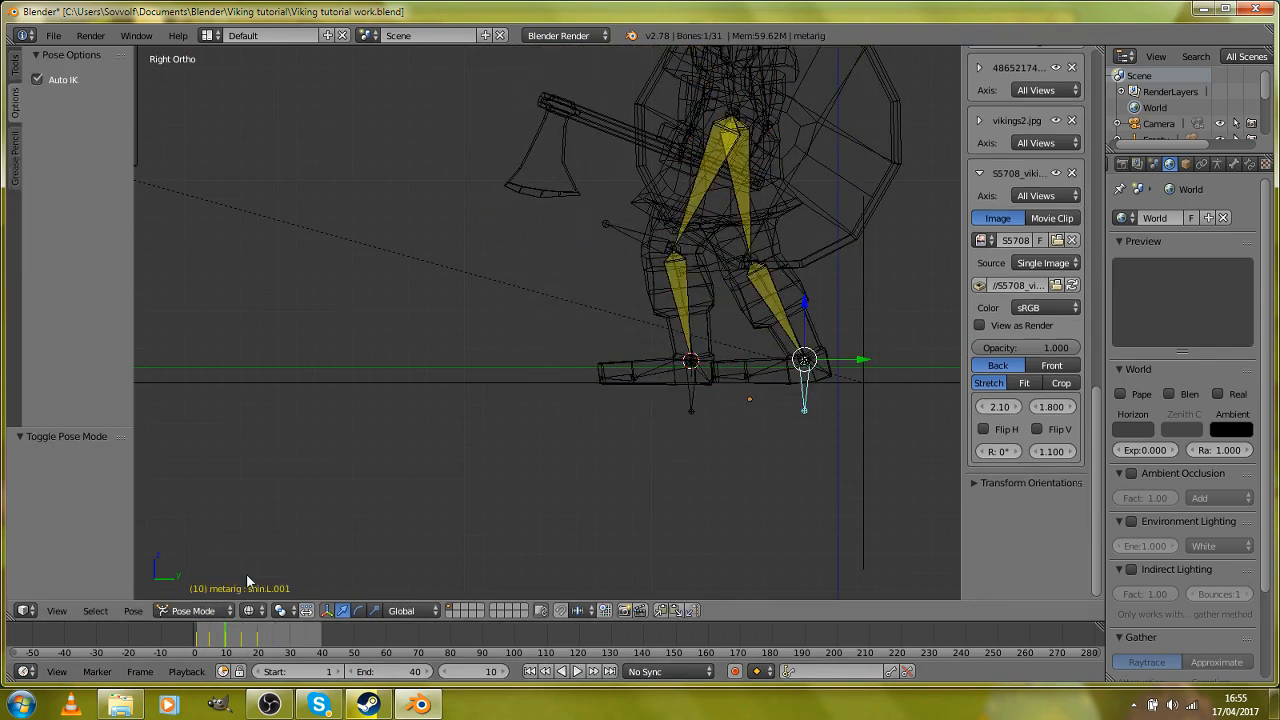
key("a")
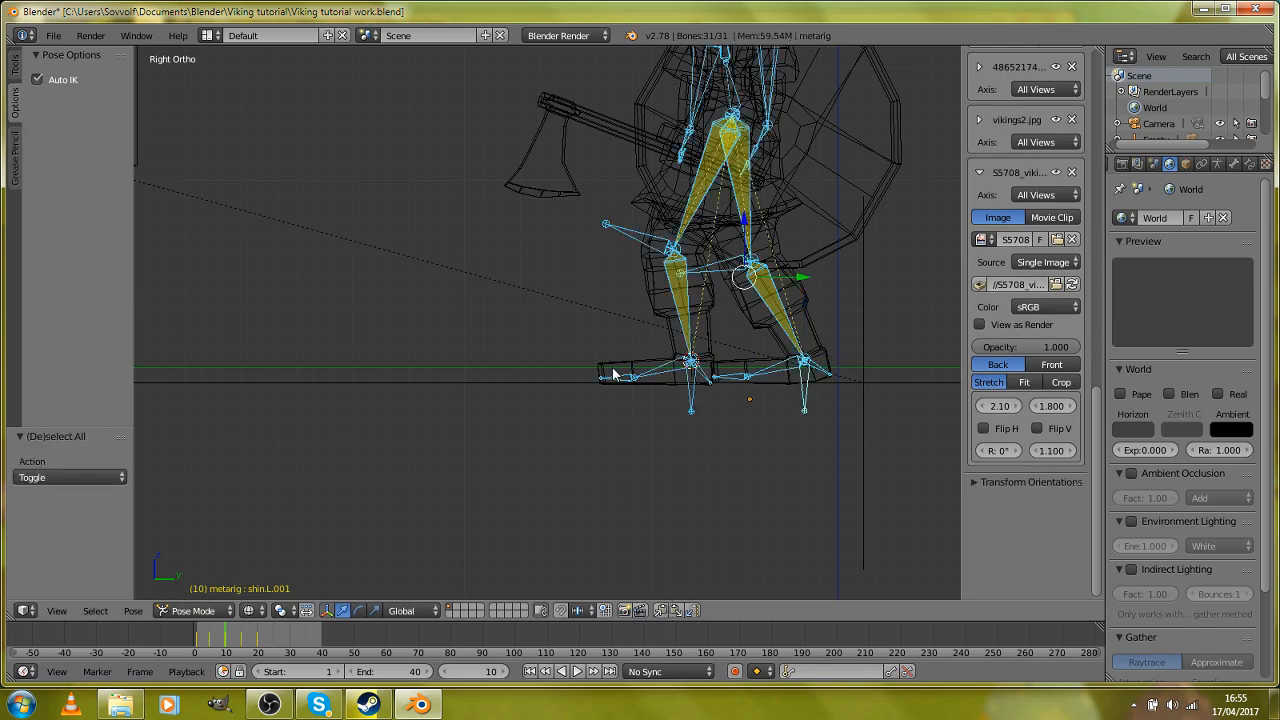
scroll(612, 367, "down", 5)
scroll(640, 578, "up", 2)
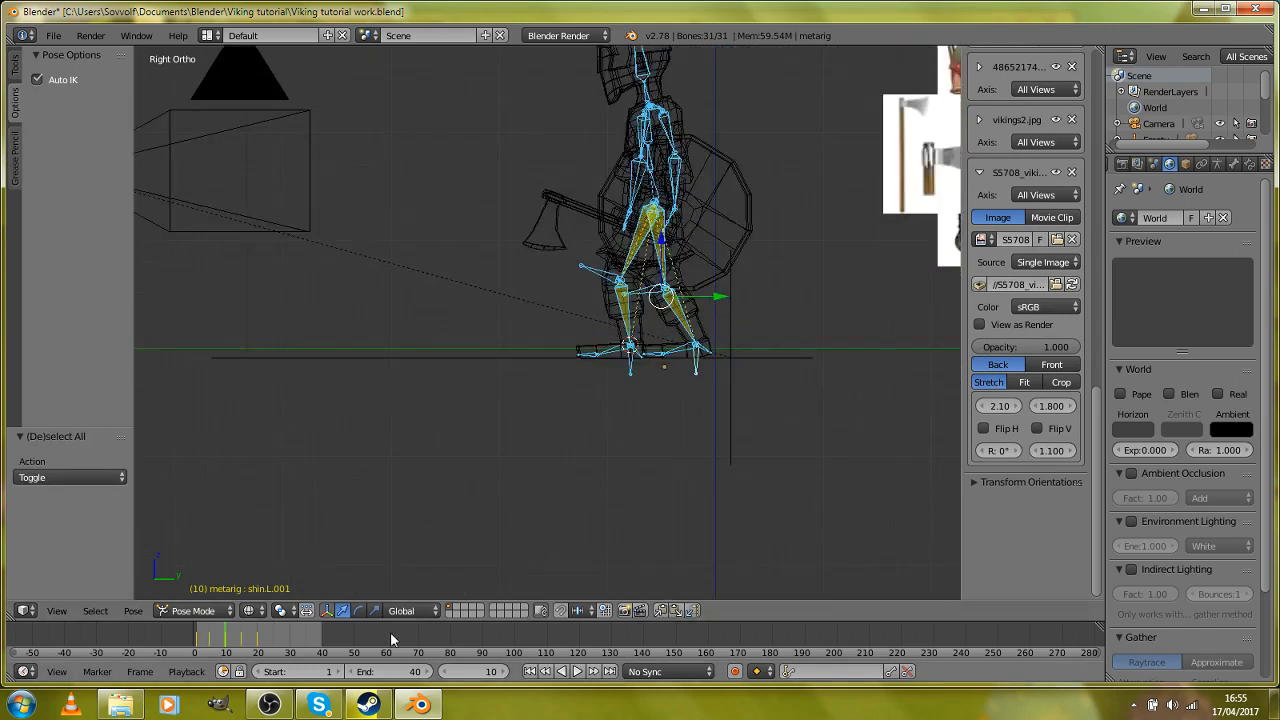
Step: Paste the copied stride pose at frame 30 and insert a LocRotScale keyframe for all bones
left_click(288, 638)
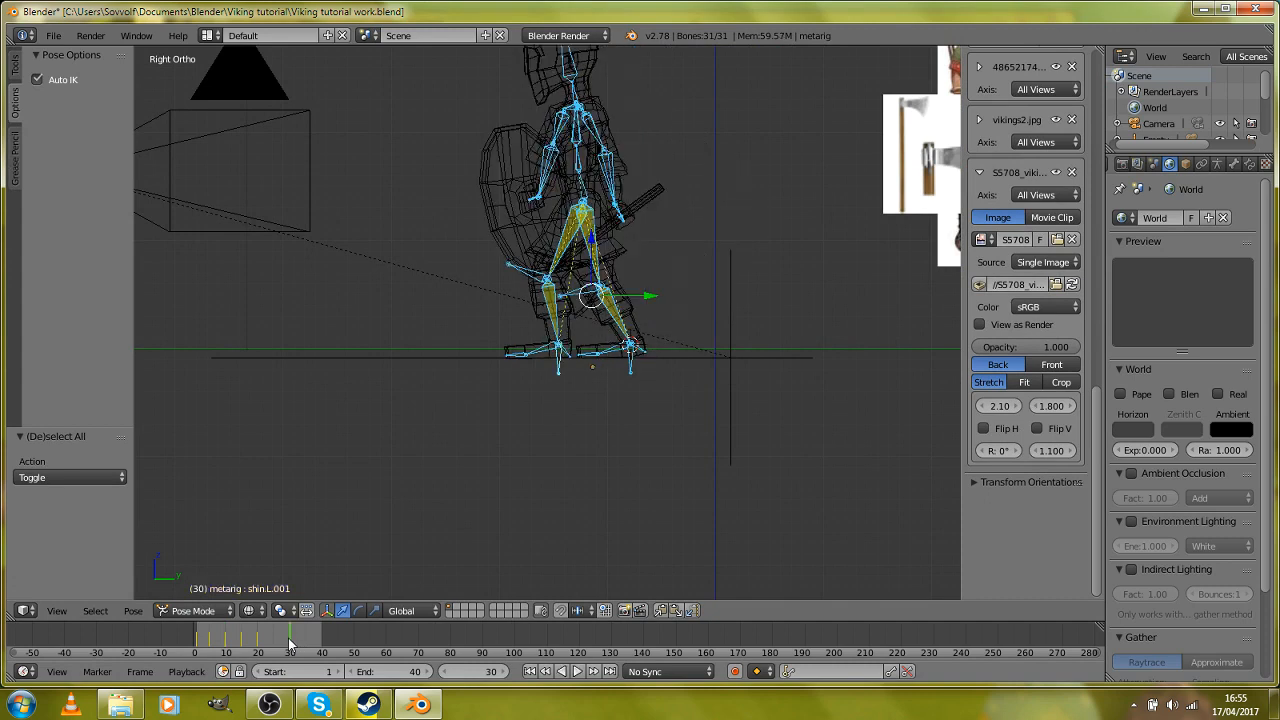
left_click(676, 611)
key("i")
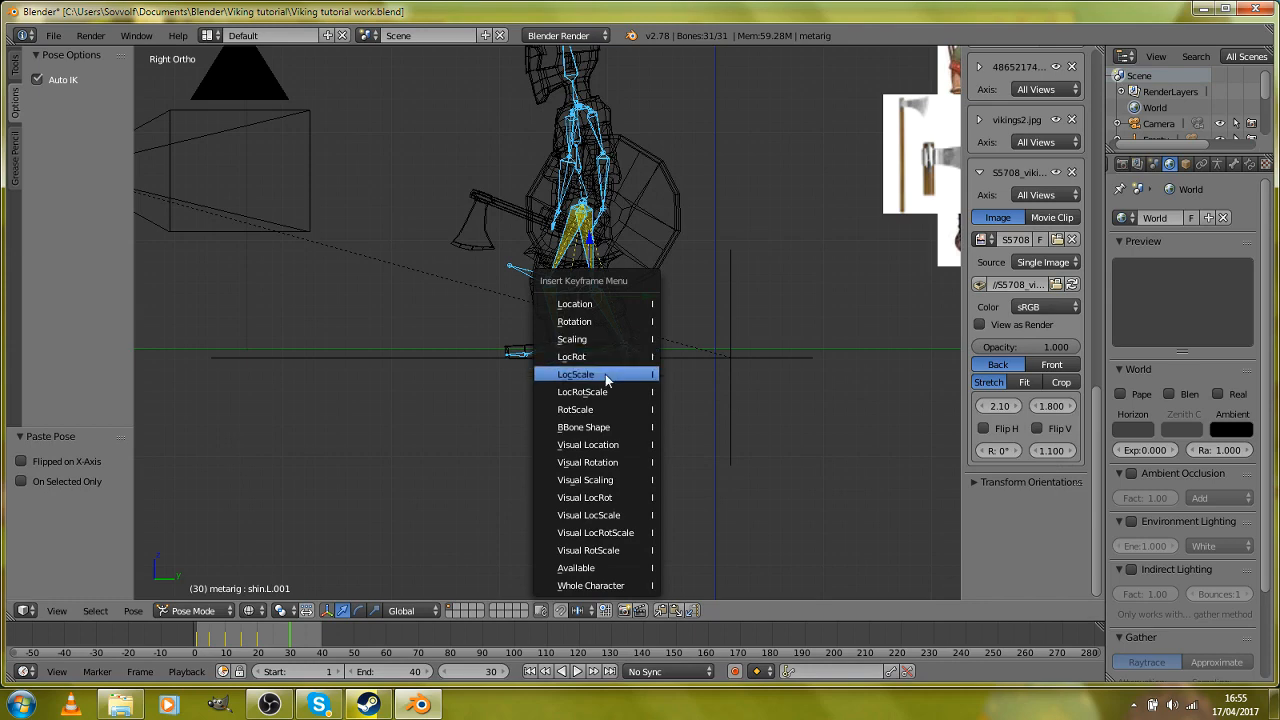
left_click(606, 392)
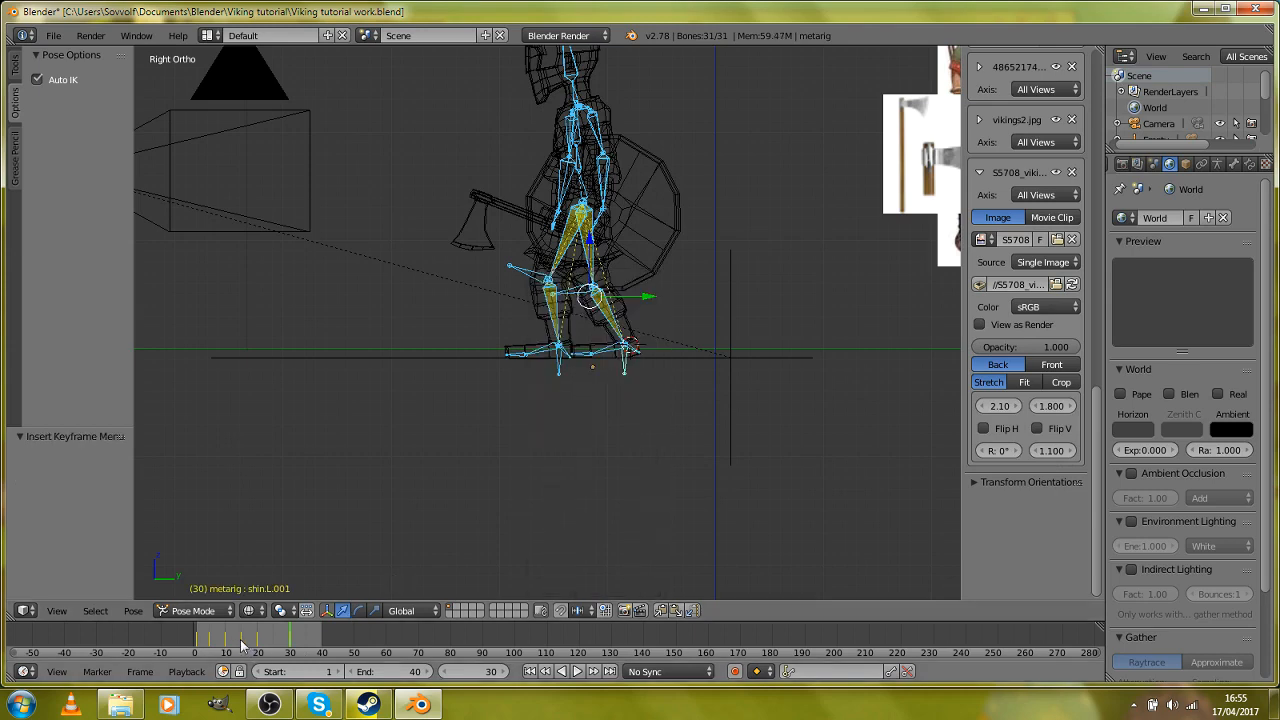
Step: Copy the passing pose from frame 5, paste it at frame 25 and insert a keyframe for all bones
key("alt+a")
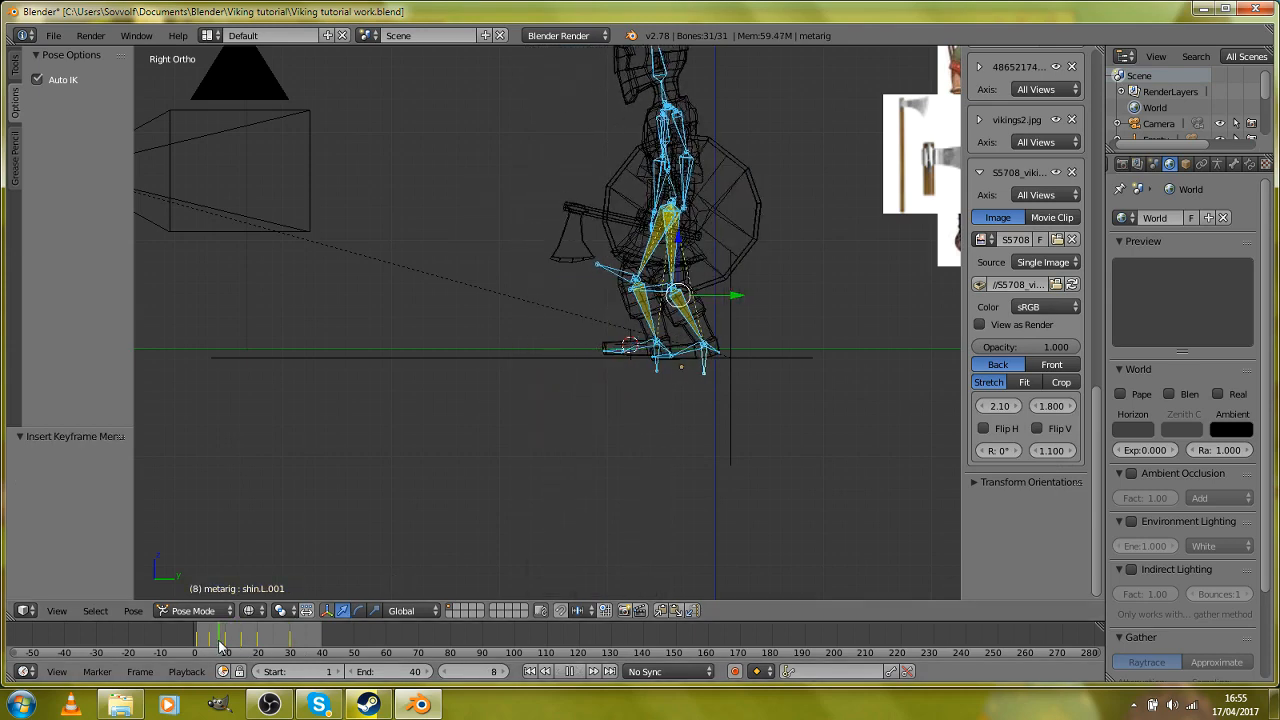
key("alt+a")
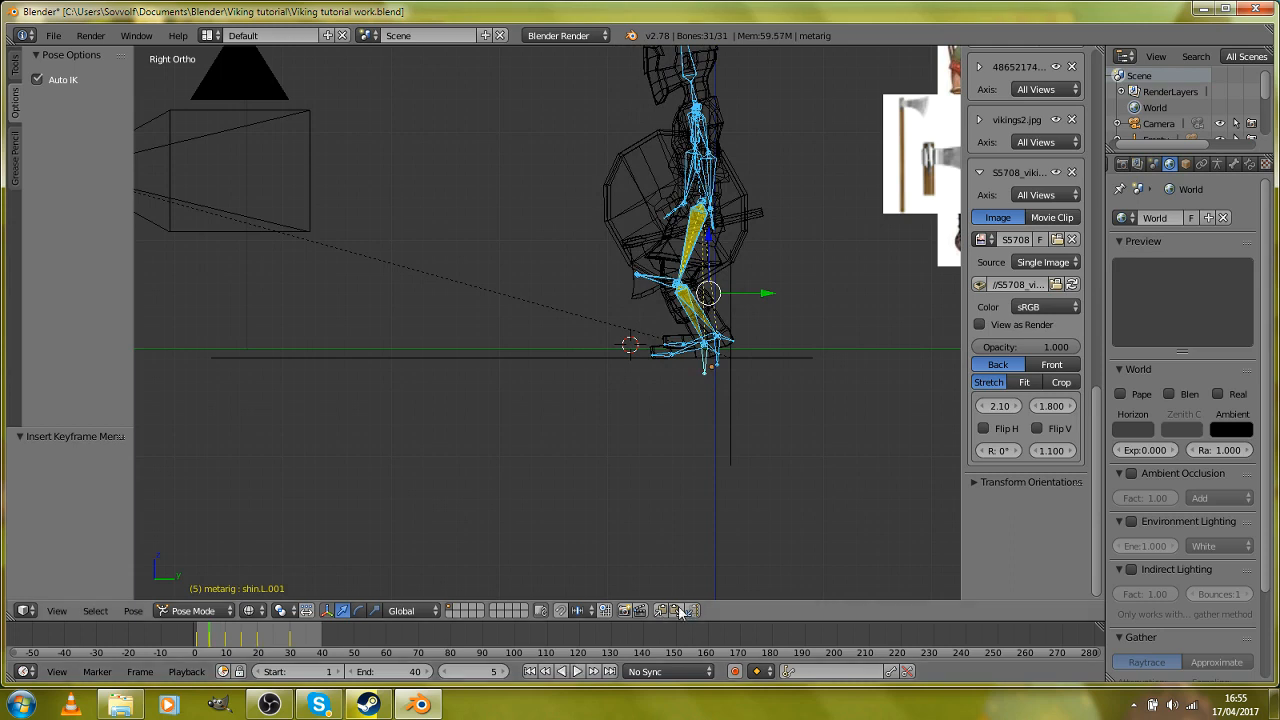
key("alt+a")
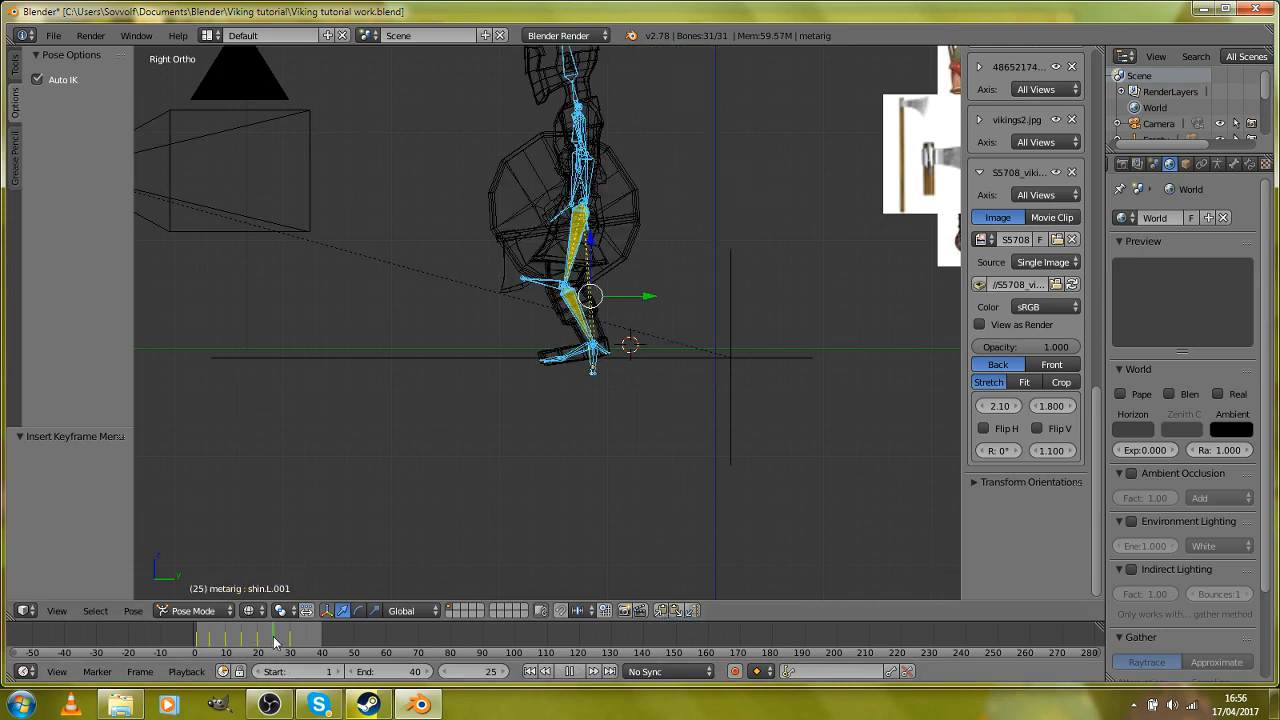
key("alt+a")
left_click(676, 610)
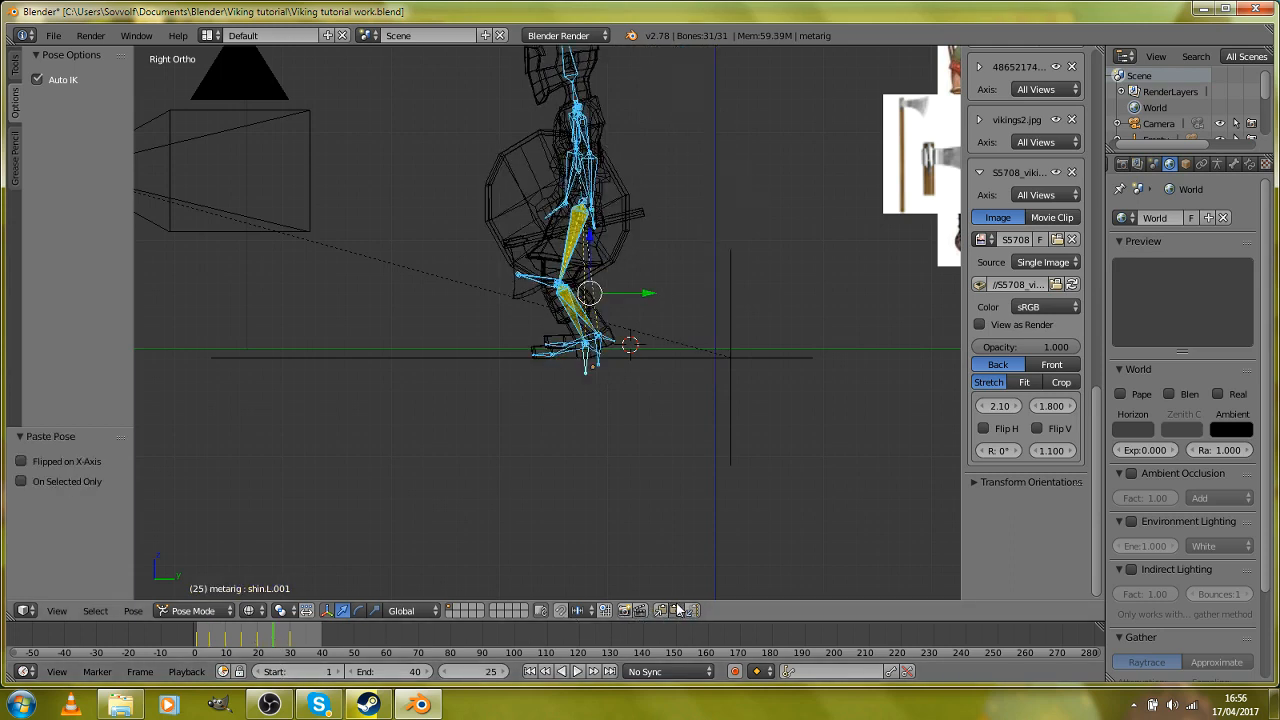
key("i")
left_click(620, 436)
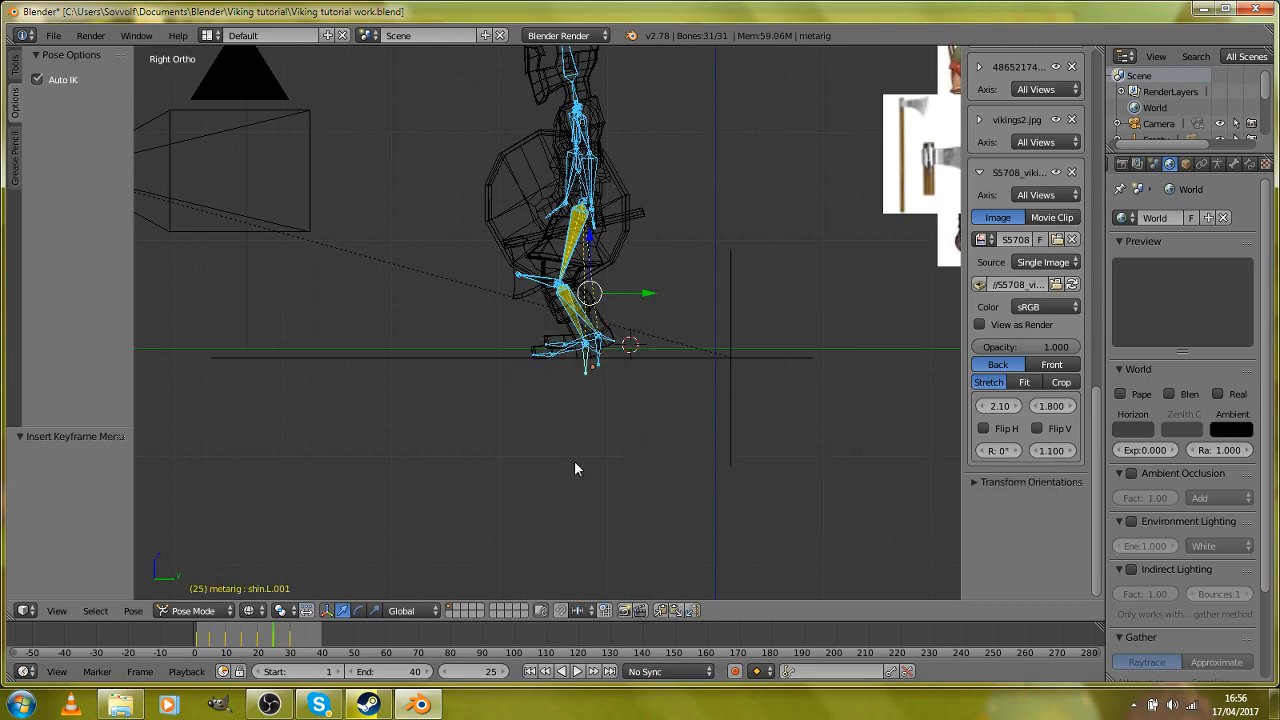
Step: In Object Mode at frame 30, move the metarig object -0.609 along Y to match frame 20's foot position and keyframe it
scroll(574, 466, "up", 4)
left_click(213, 615)
left_click(213, 595)
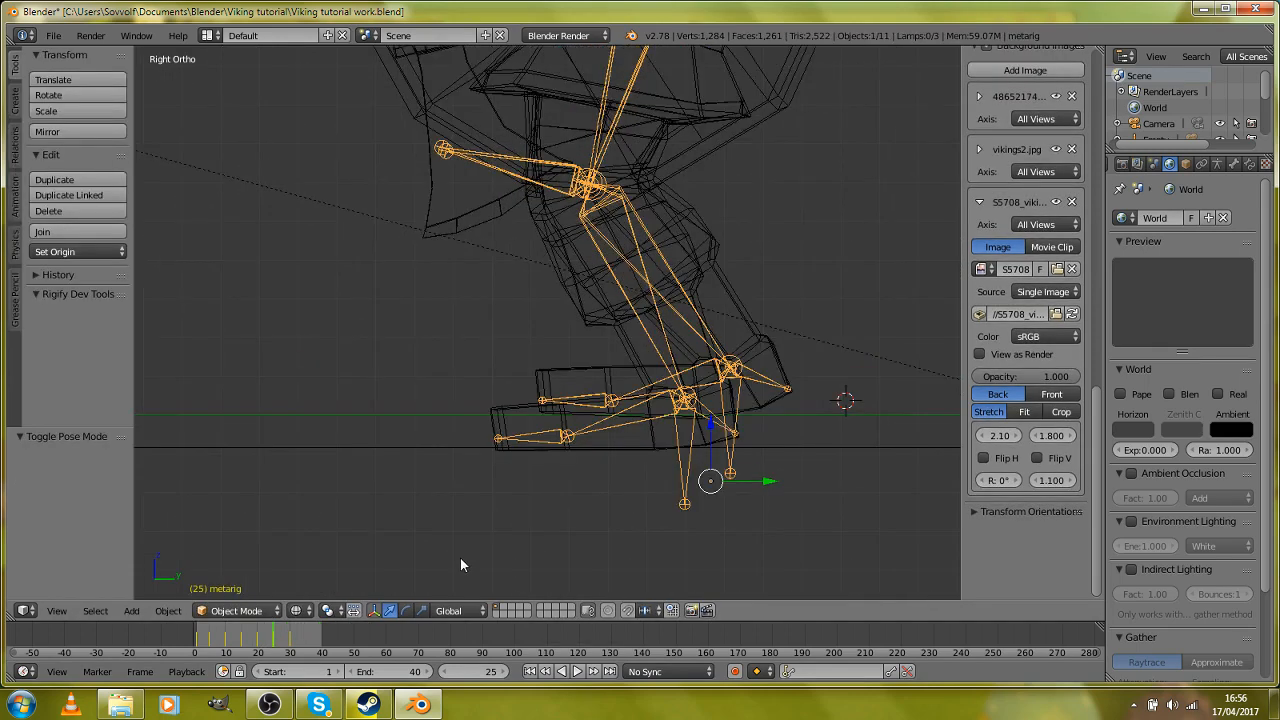
left_click_drag(308, 653, 258, 638)
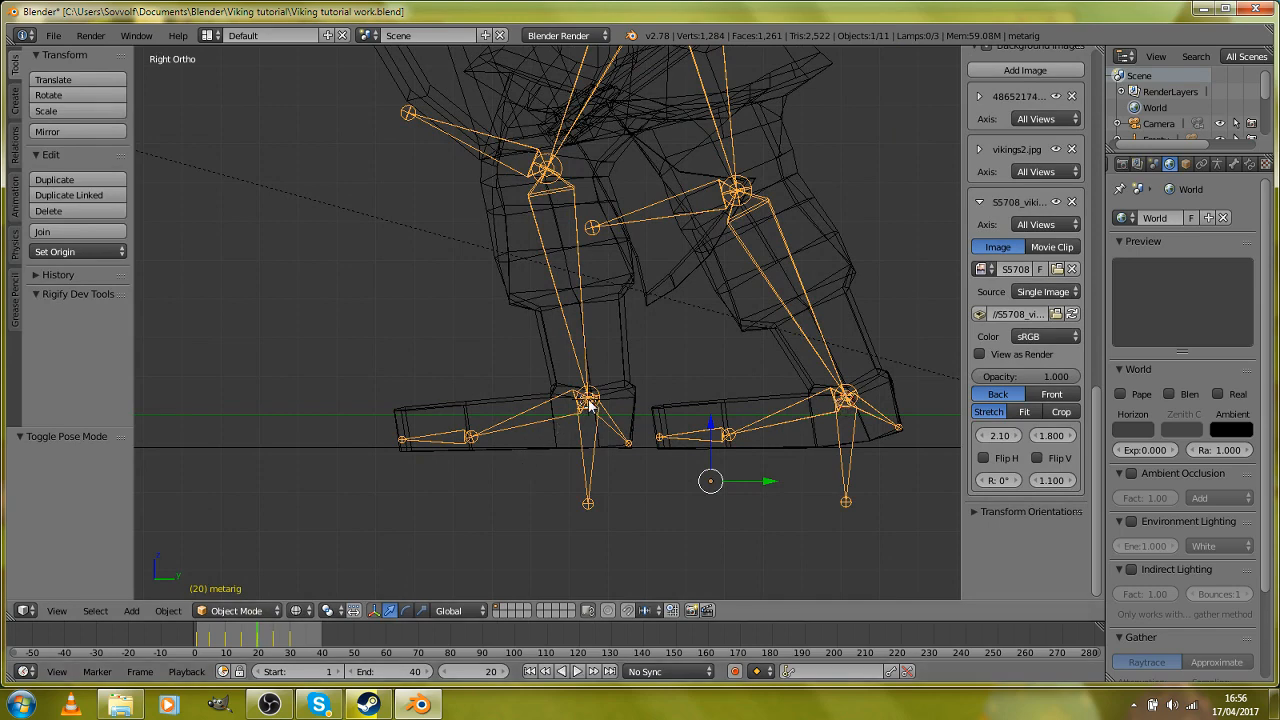
key("Up")
key("Up")
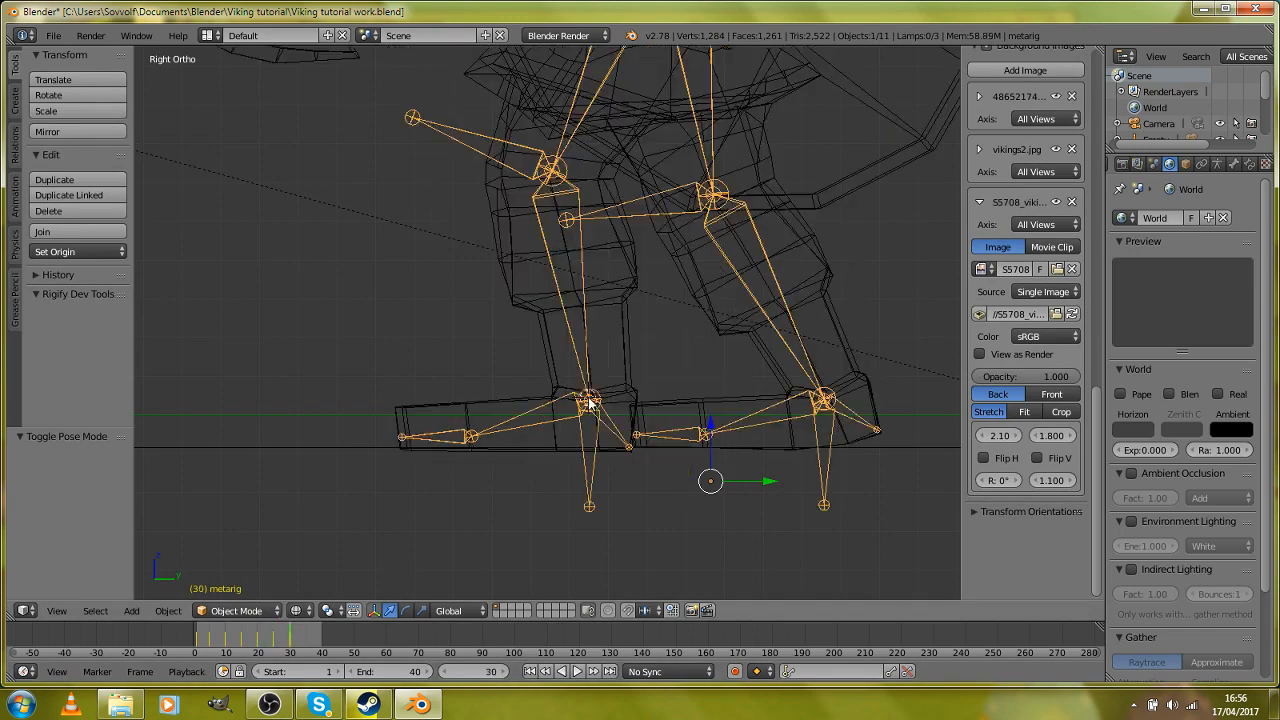
scroll(589, 403, "down", 2)
key("g")
key("y")
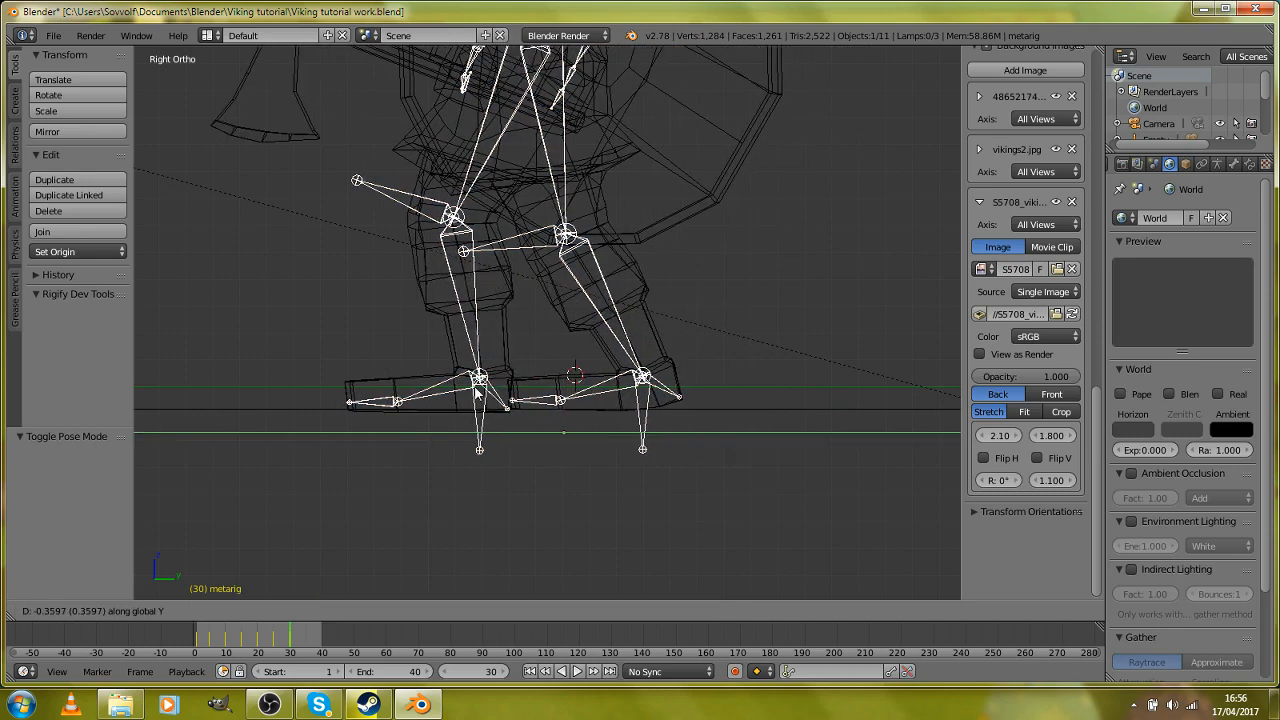
left_click(425, 392)
scroll(522, 398, "down", 5)
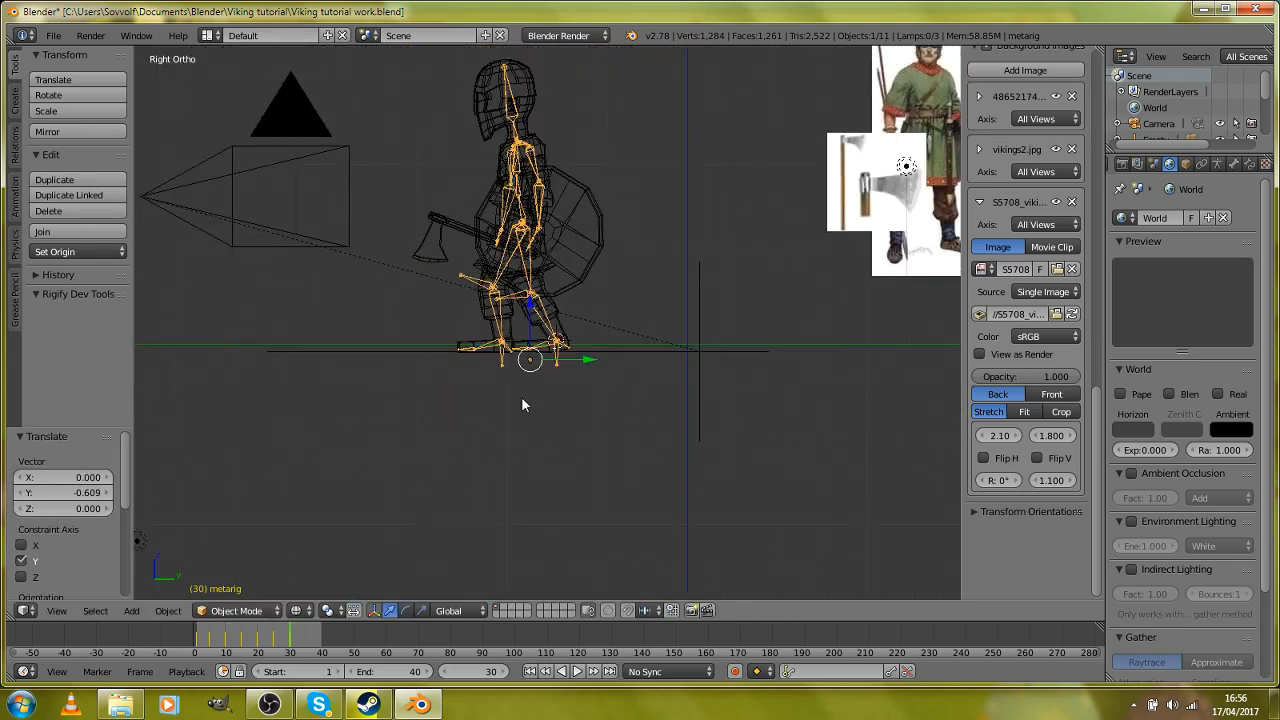
key("i")
left_click(522, 398)
Step: Return to Pose Mode at frame 20 and copy the stride pose of all bones
scroll(521, 396, "up", 4)
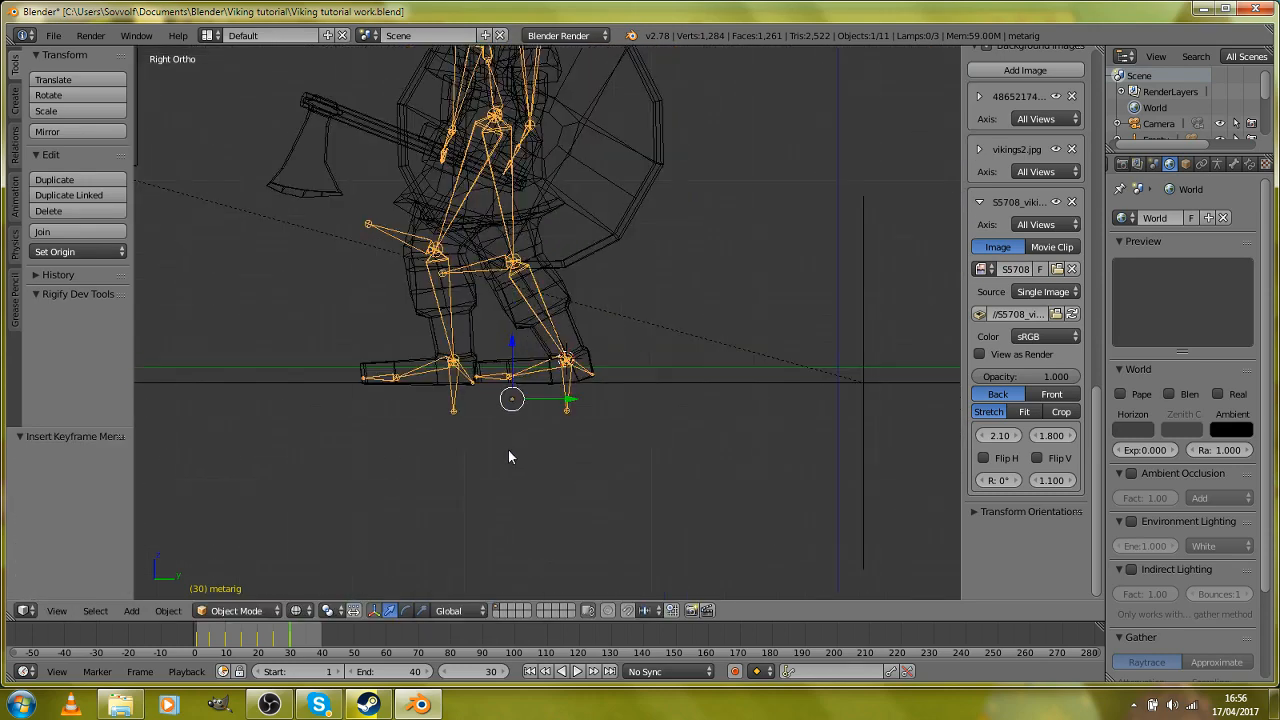
left_click(223, 641)
left_click_drag(223, 641, 258, 643)
left_click(260, 610)
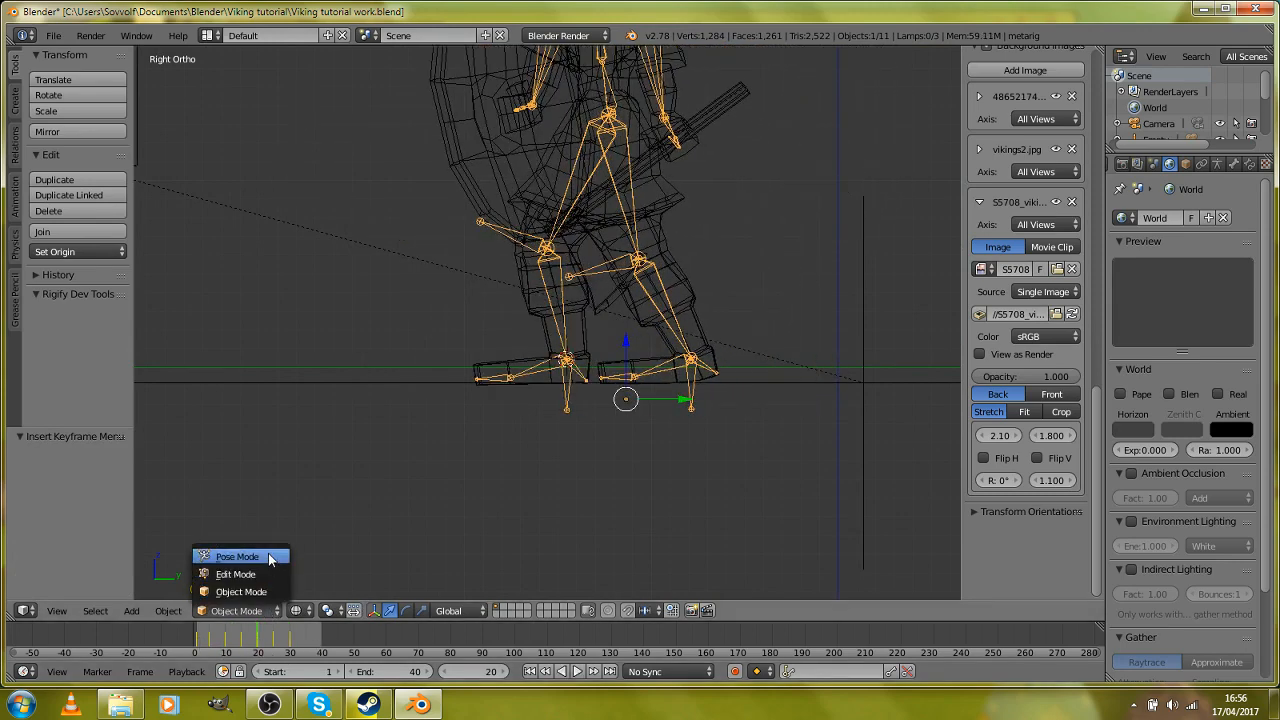
left_click(237, 556)
left_click(290, 641)
left_click_drag(289, 641, 257, 650)
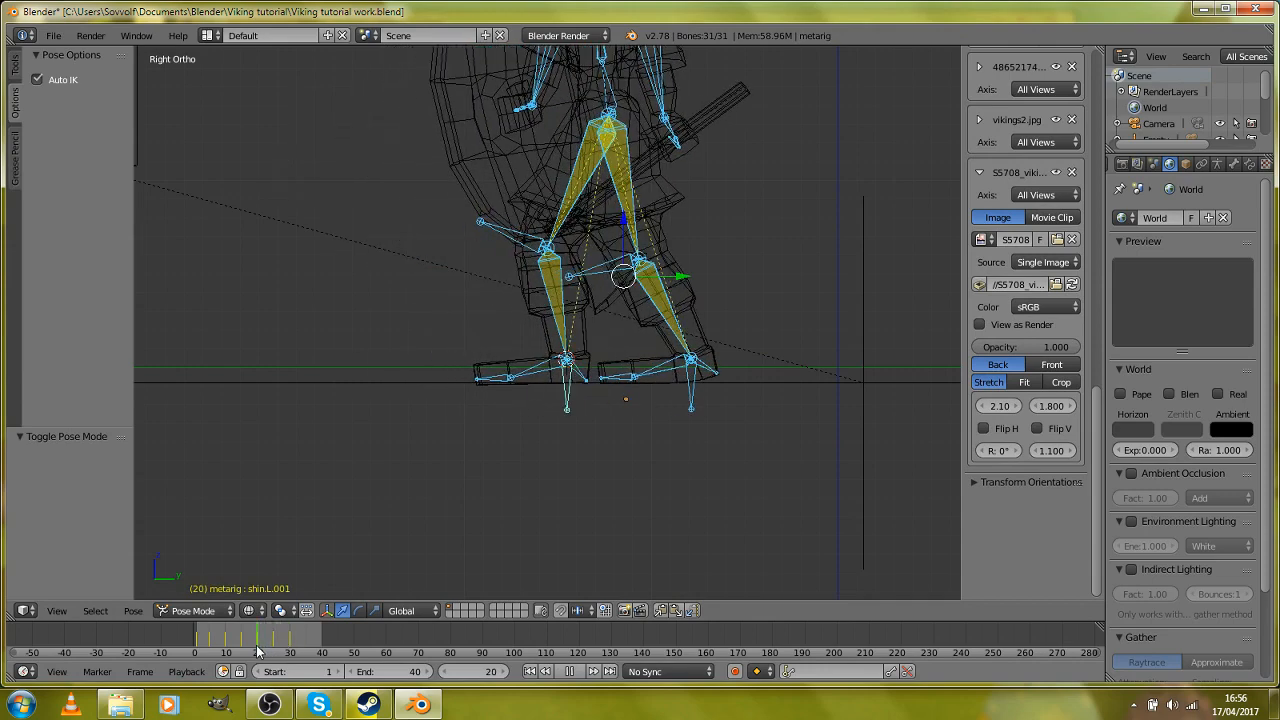
scroll(583, 277, "down", 2)
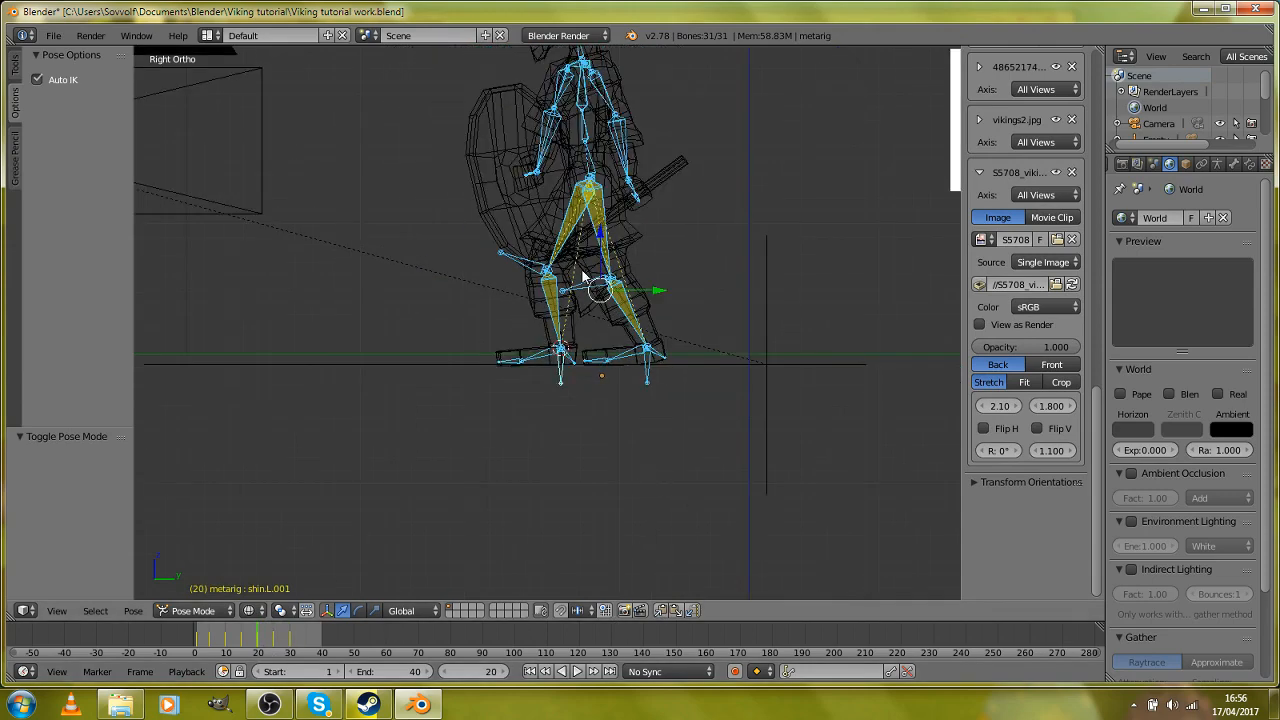
scroll(583, 277, "down", 1)
scroll(583, 277, "up", 2)
Step: Paste the copied pose at frame 40 and insert a keyframe for all bones
key("Up")
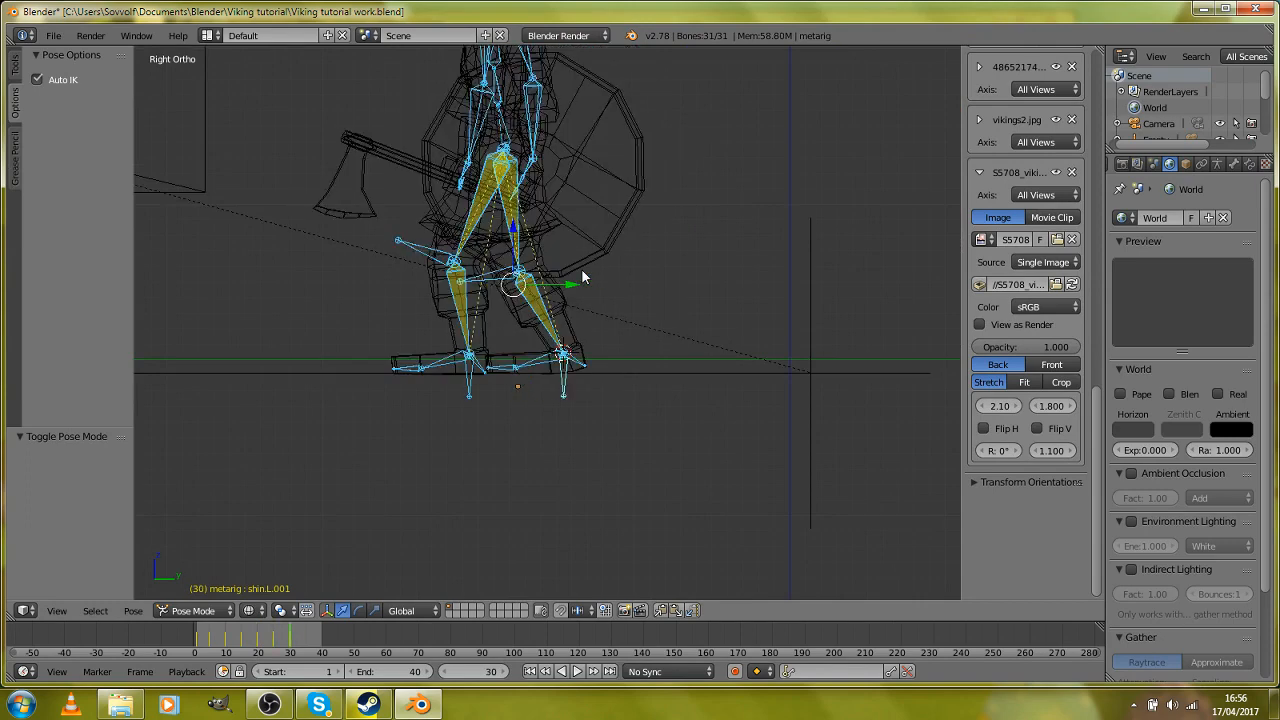
key("Up")
left_click_drag(320, 632, 320, 632)
key("Right")
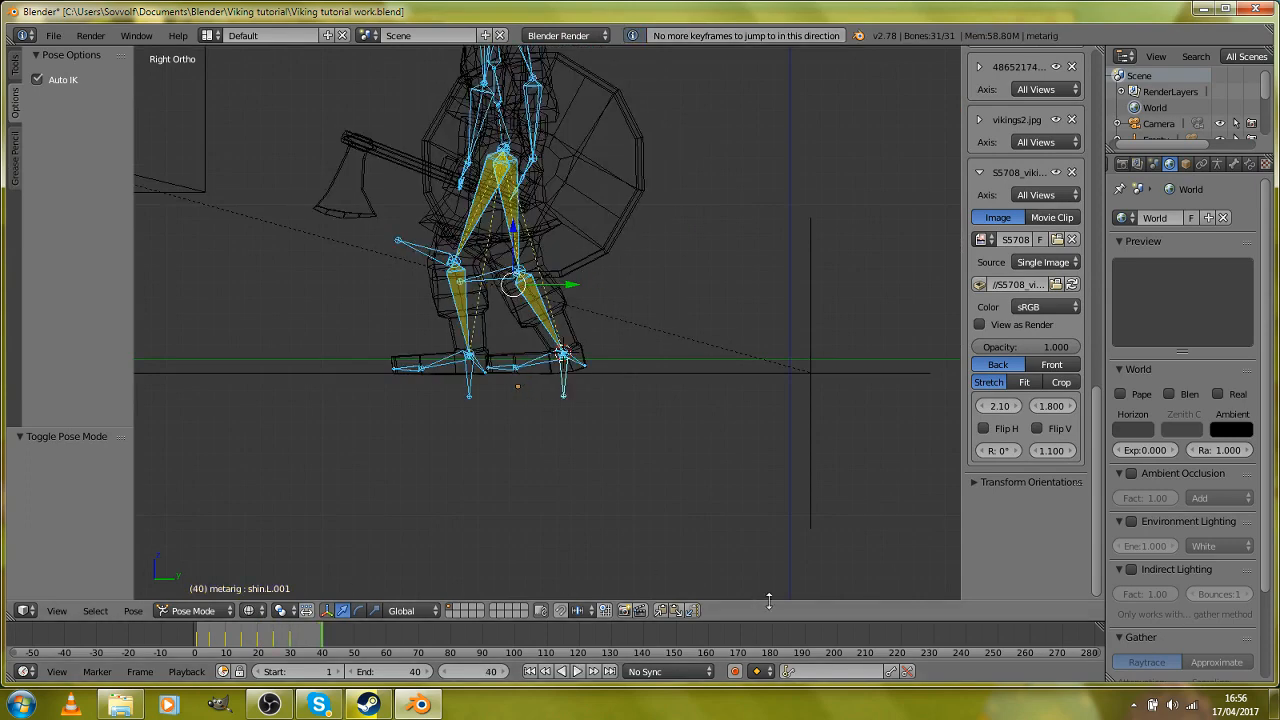
left_click(682, 613)
scroll(473, 269, "down", 3)
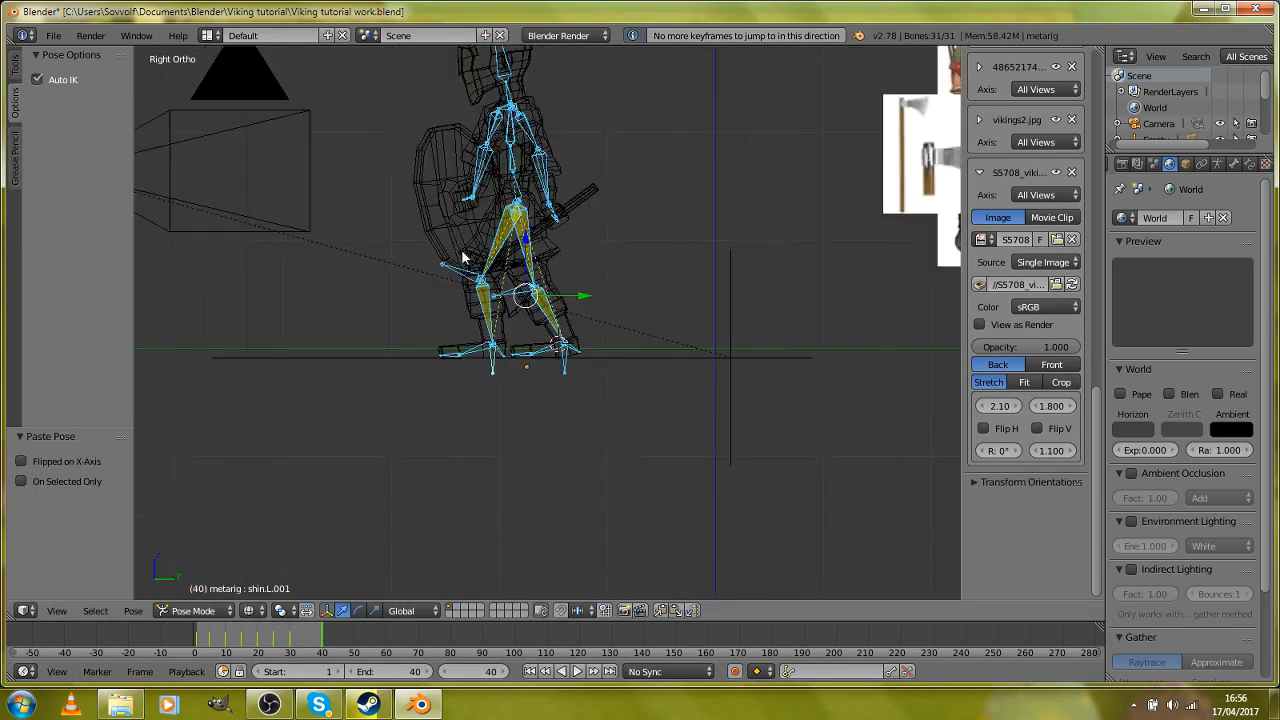
key("i")
left_click(473, 270)
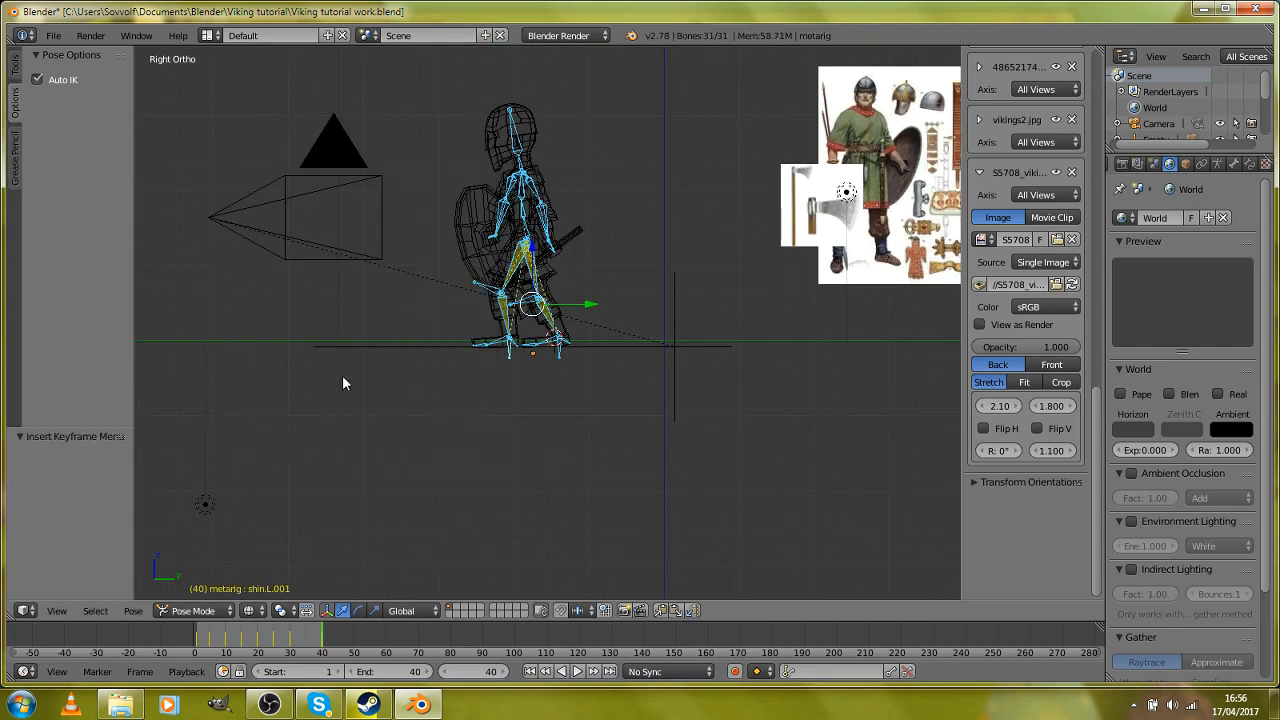
Step: Copy the passing pose from frame 15, paste it at frame 35 and insert a LocRotScale keyframe for all bones
left_click_drag(250, 650, 243, 650)
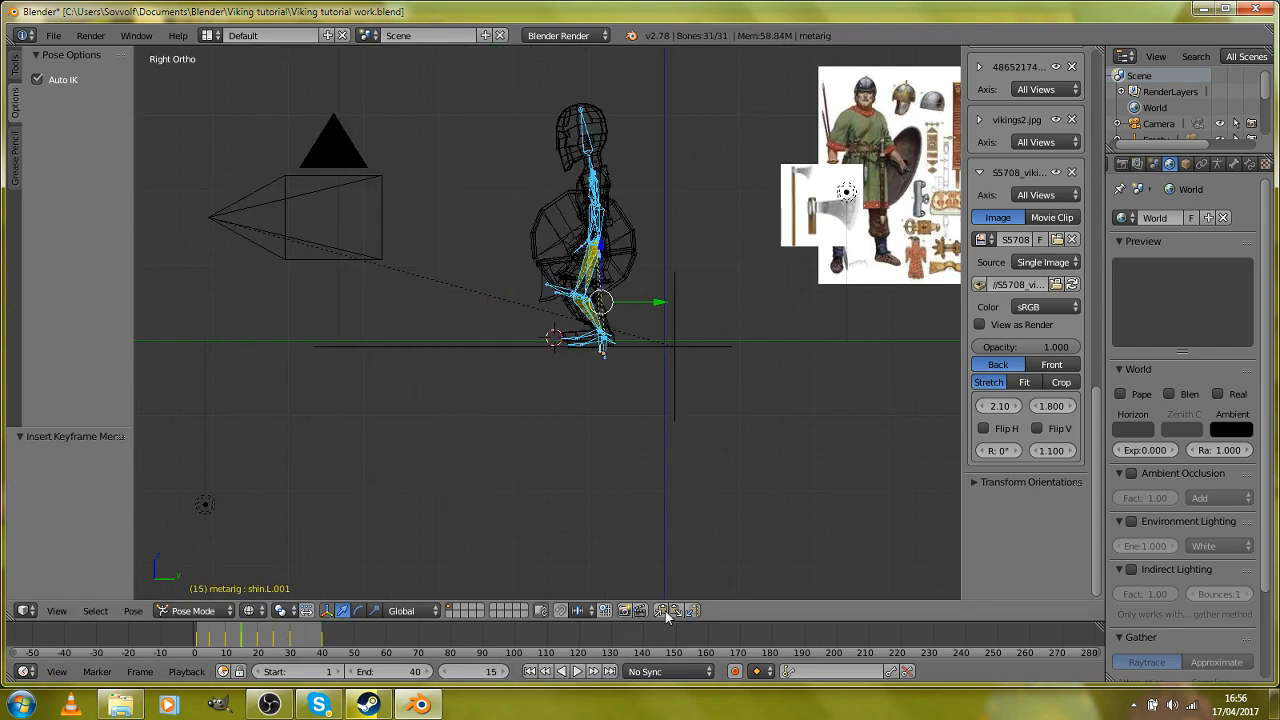
left_click(306, 648)
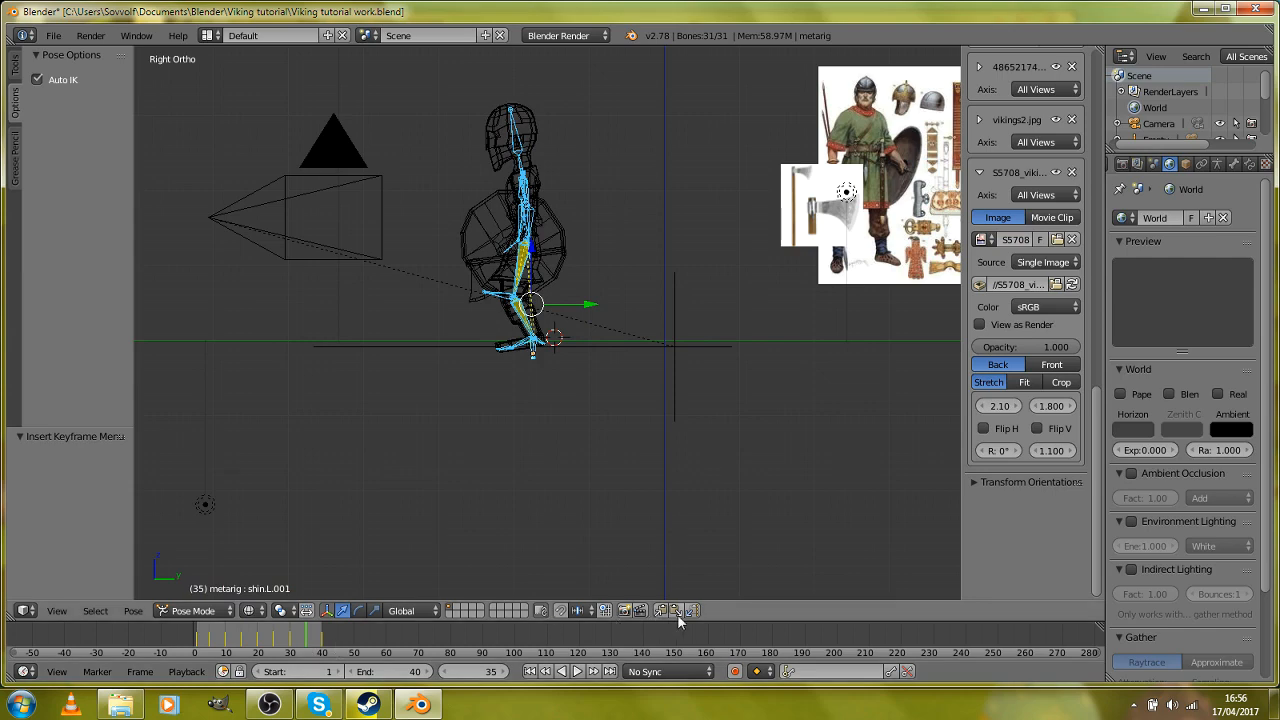
key("i")
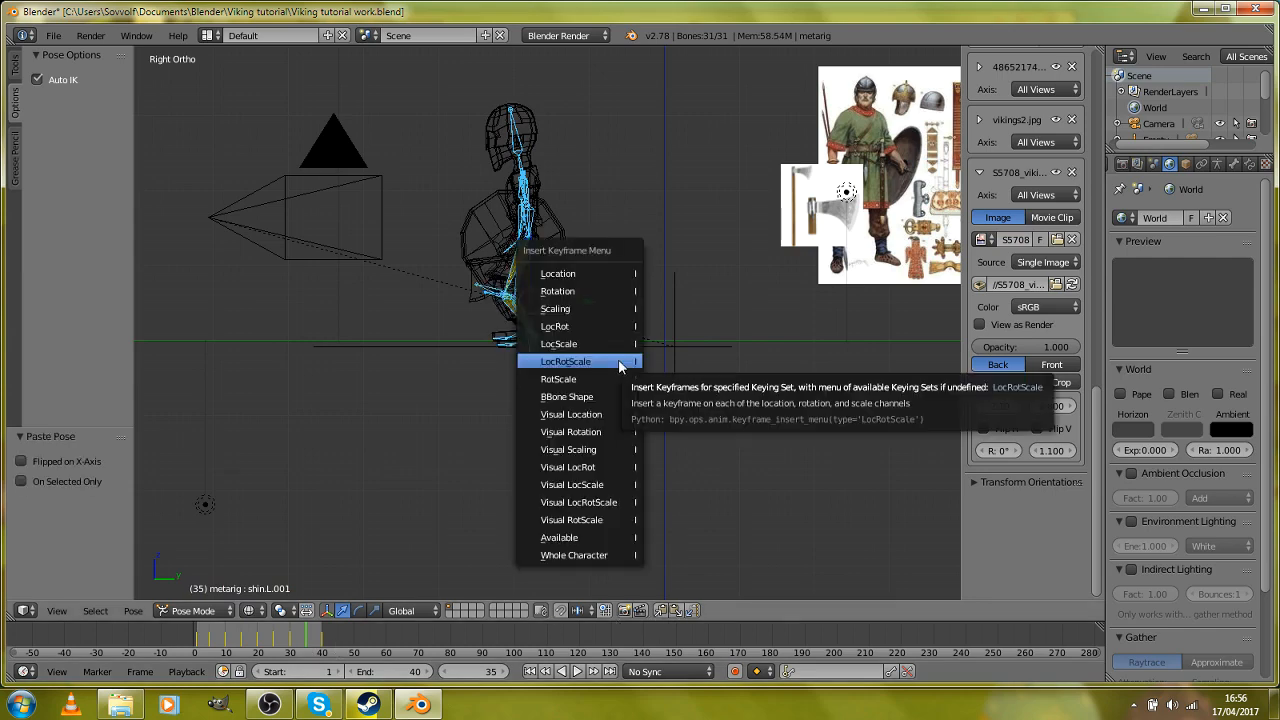
left_click(617, 362)
Step: In Object Mode at frame 40, move the metarig object -0.659 along Y to match frame 30's foot position
scroll(617, 358, "up", 4)
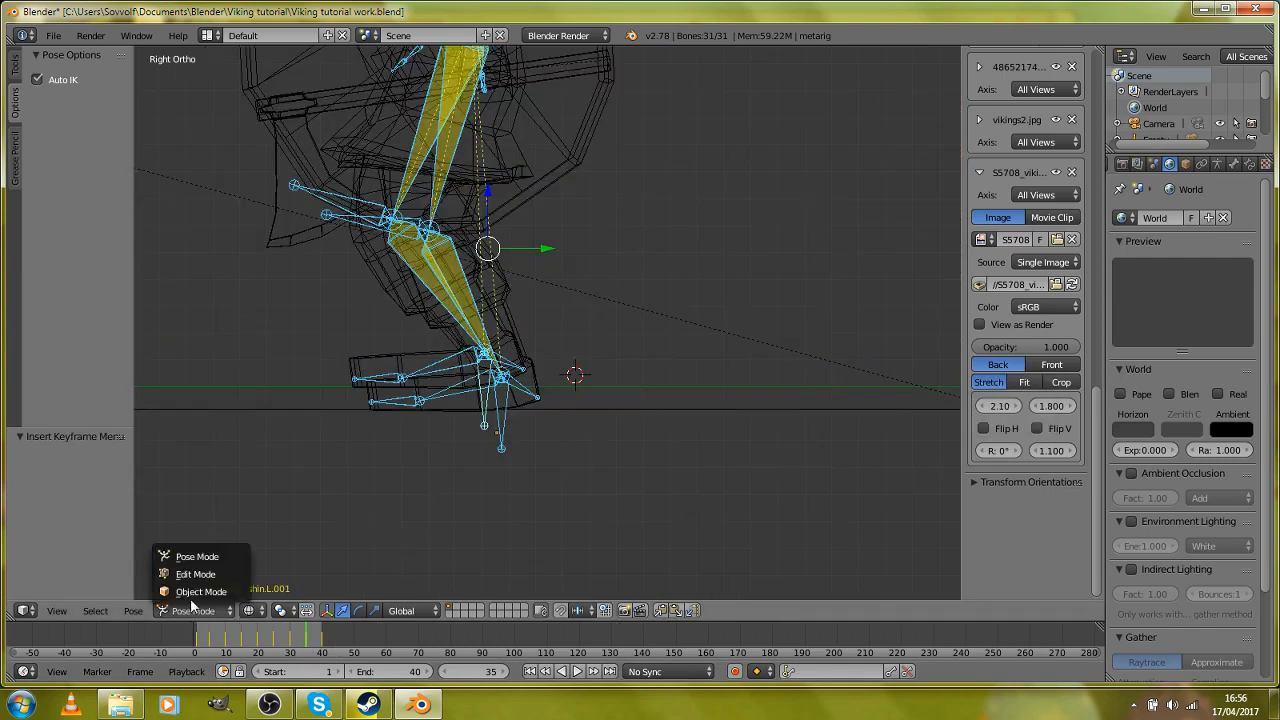
left_click(190, 594)
scroll(369, 537, "up", 3)
scroll(500, 562, "up", 2)
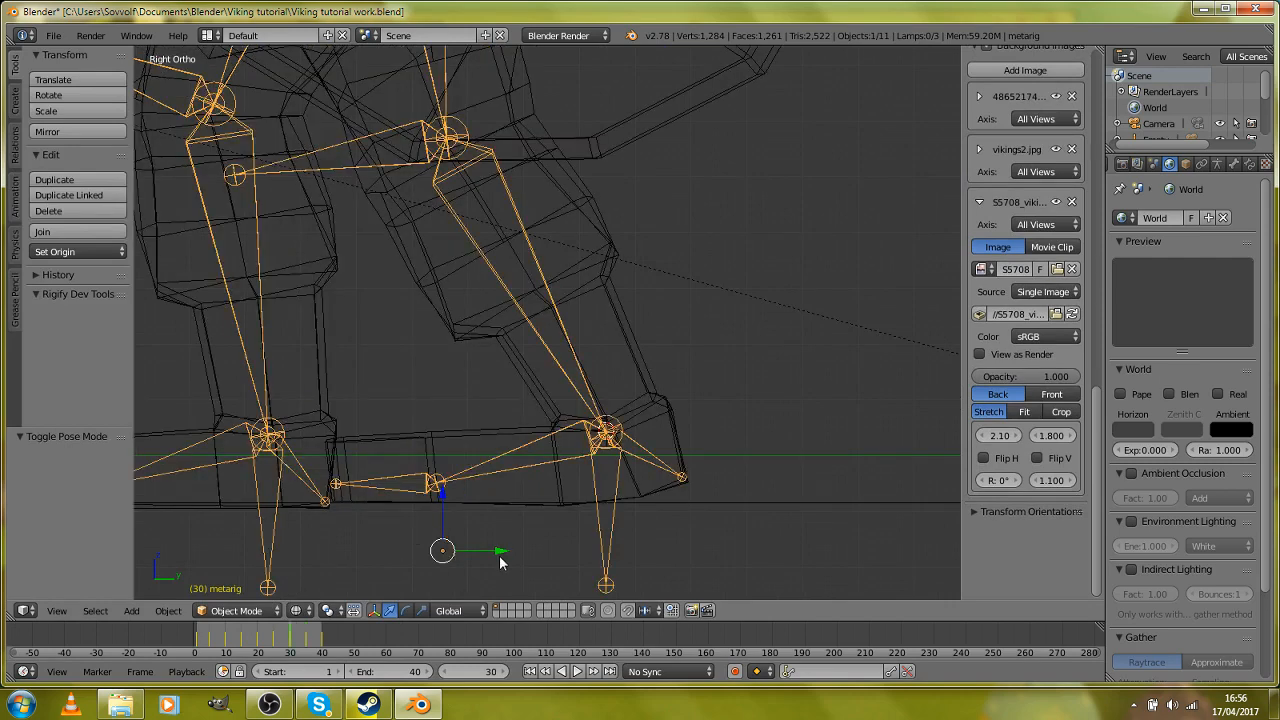
scroll(366, 488, "down", 2)
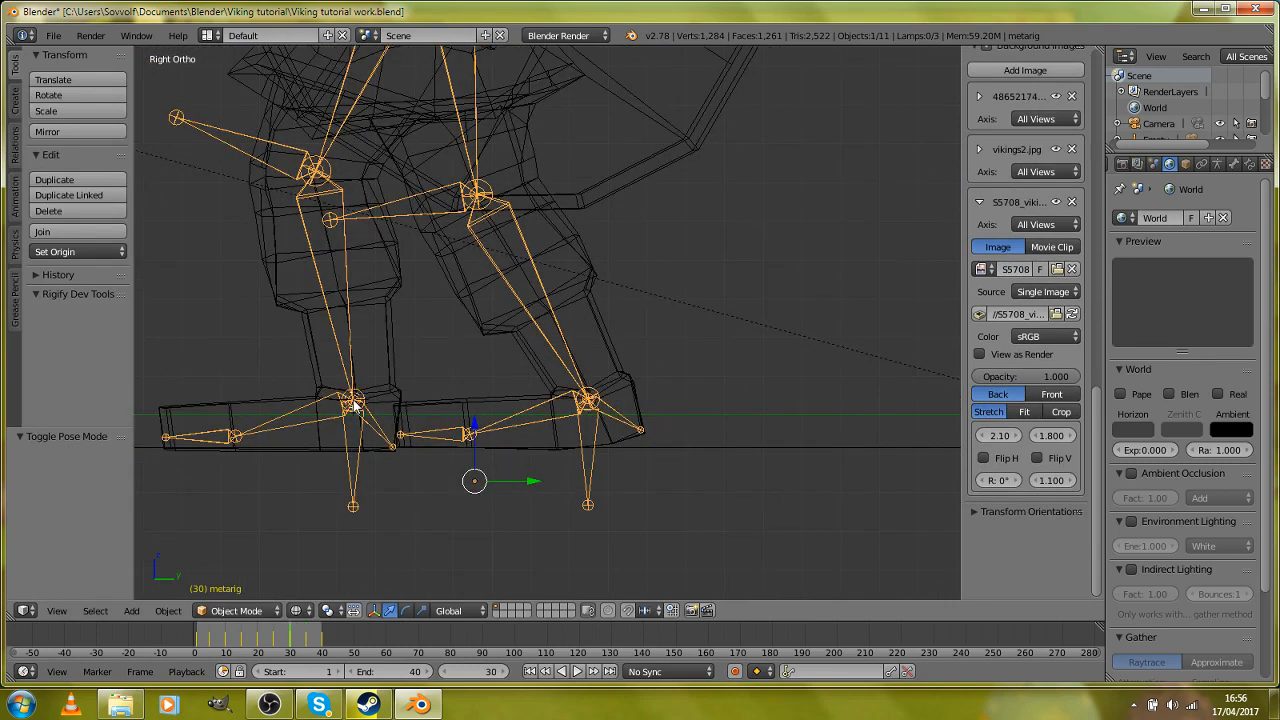
key("Up")
scroll(575, 450, "up", 1)
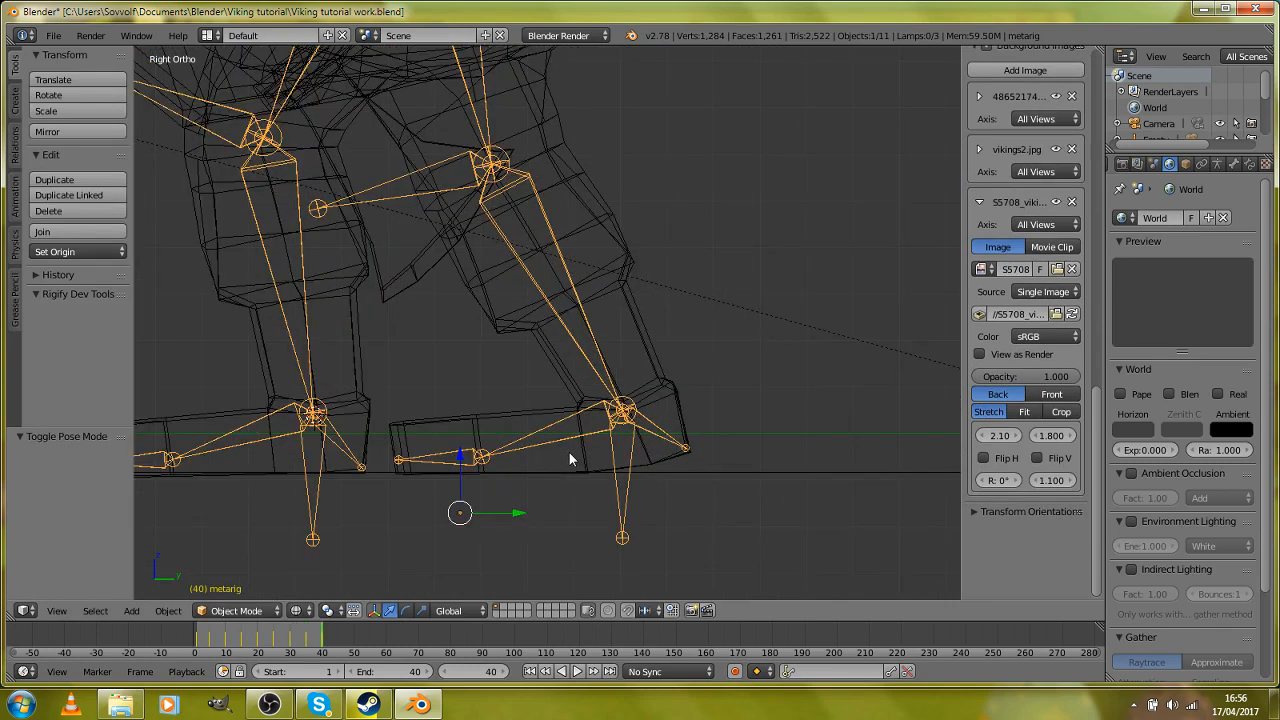
key("g")
key("y")
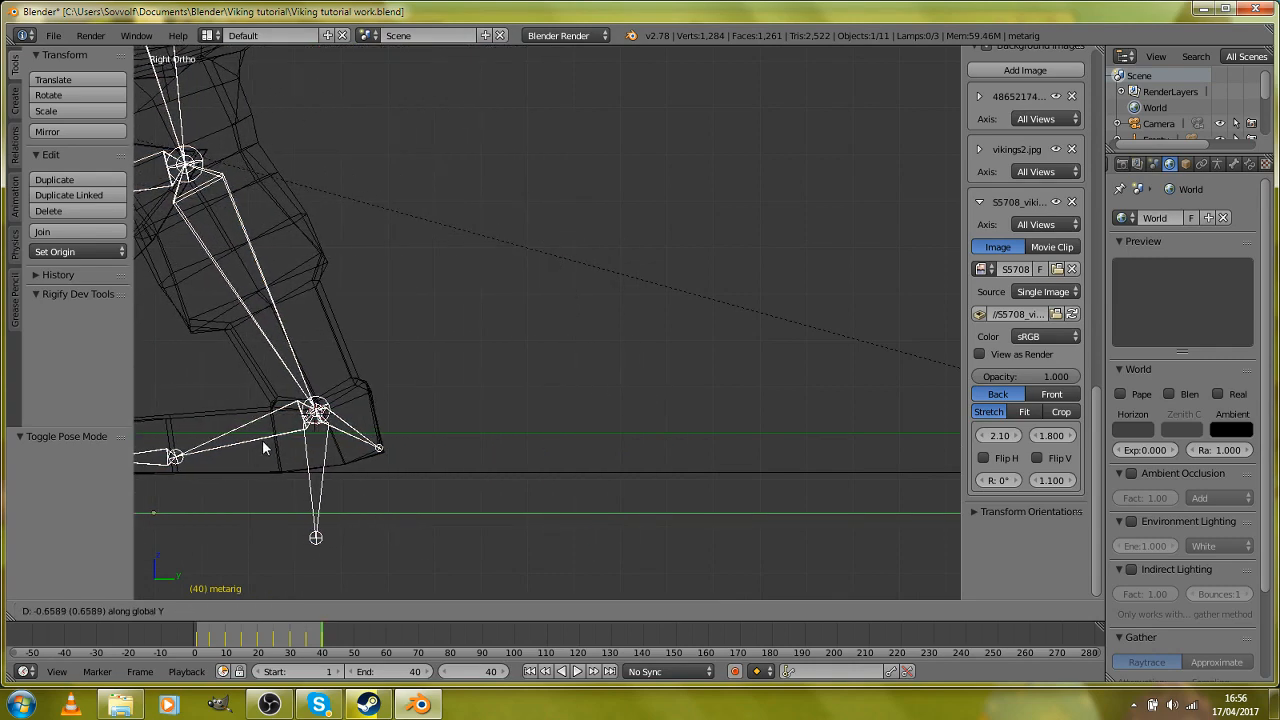
left_click(262, 442)
Step: Nudge the metarig about -0.005 further along Y and insert a keyframe for it at frame 40
scroll(421, 441, "down", 3)
scroll(494, 471, "down", 6)
scroll(494, 471, "up", 6)
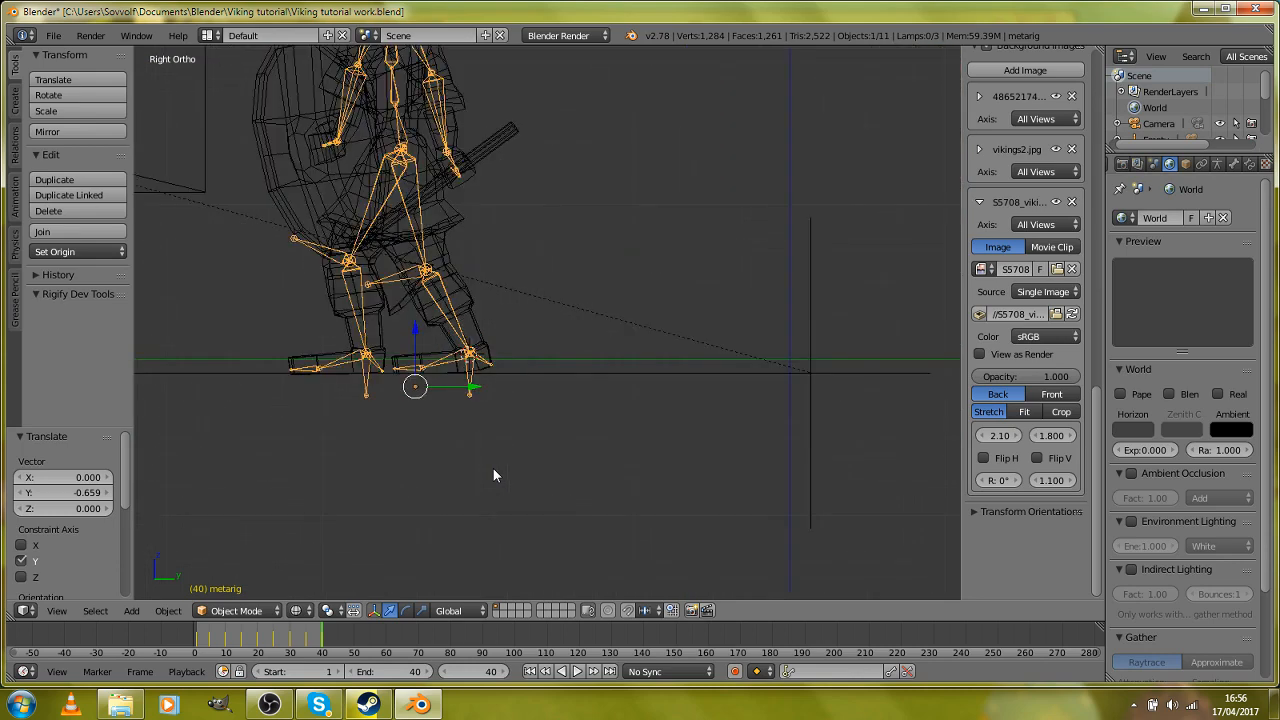
scroll(496, 466, "up", 3)
key("g")
key("y")
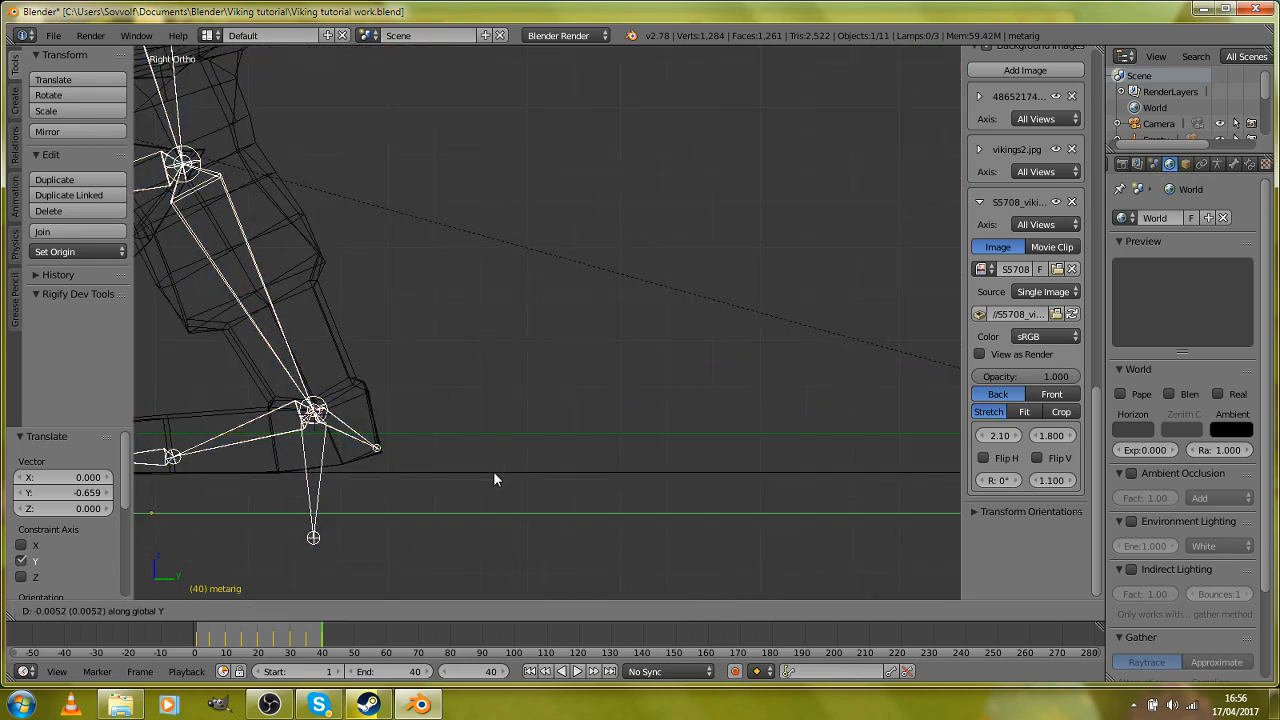
left_click(493, 471)
key("i")
left_click(420, 450)
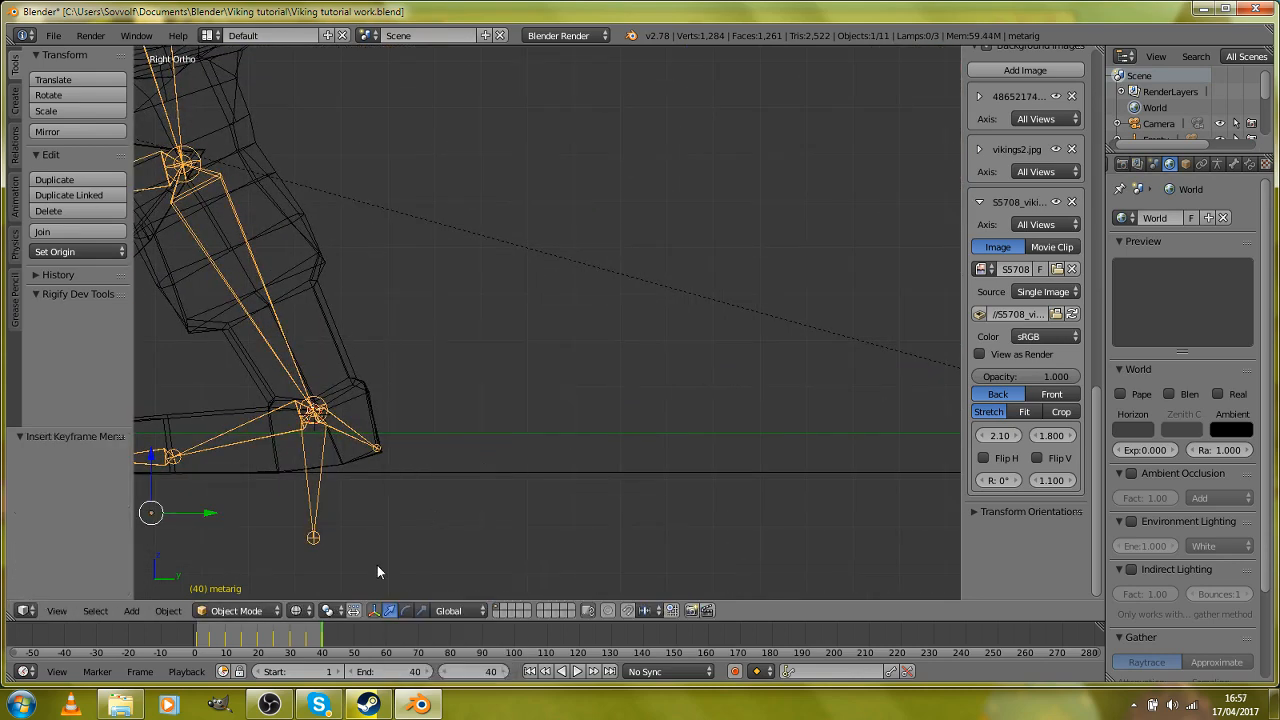
Step: Play the walk animation from frame 0 to examine the strides and forward movement, then stop playback
scroll(301, 638, "down", 2)
scroll(293, 640, "down", 6)
scroll(349, 337, "down", 10)
key("z")
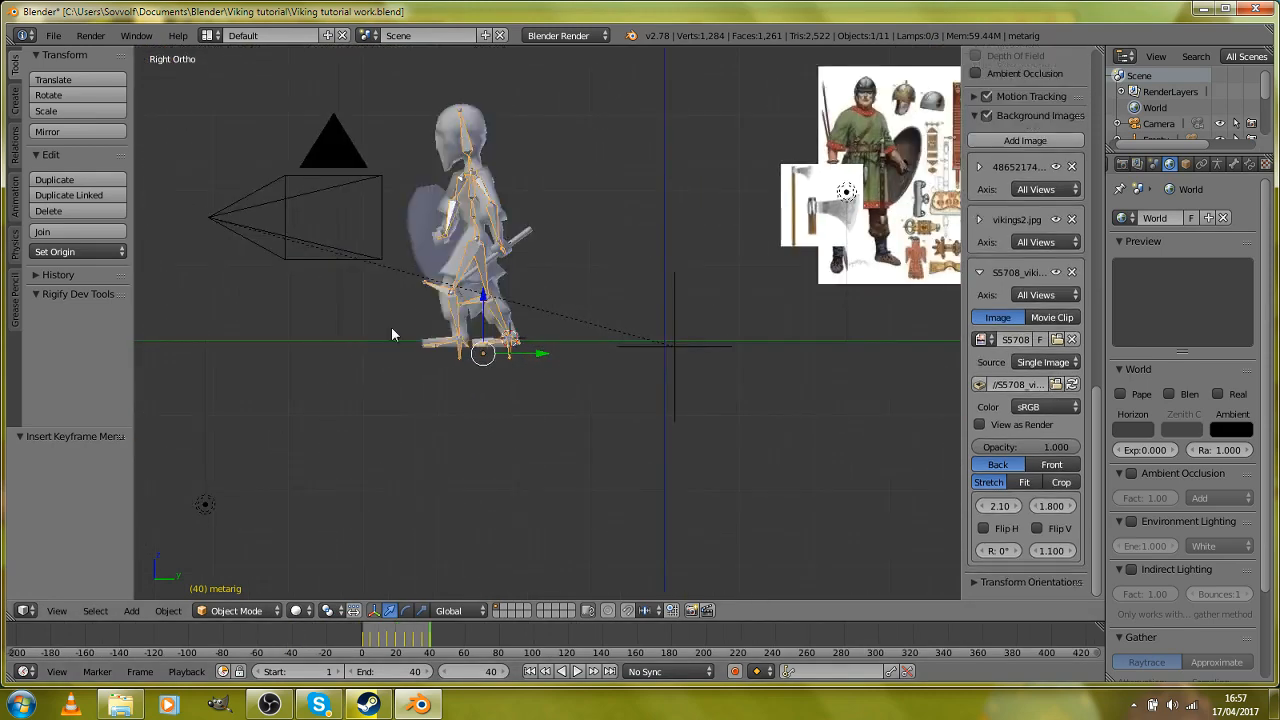
scroll(453, 468, "up", 3)
scroll(443, 425, "up", 2)
key("z")
scroll(365, 410, "up", 4)
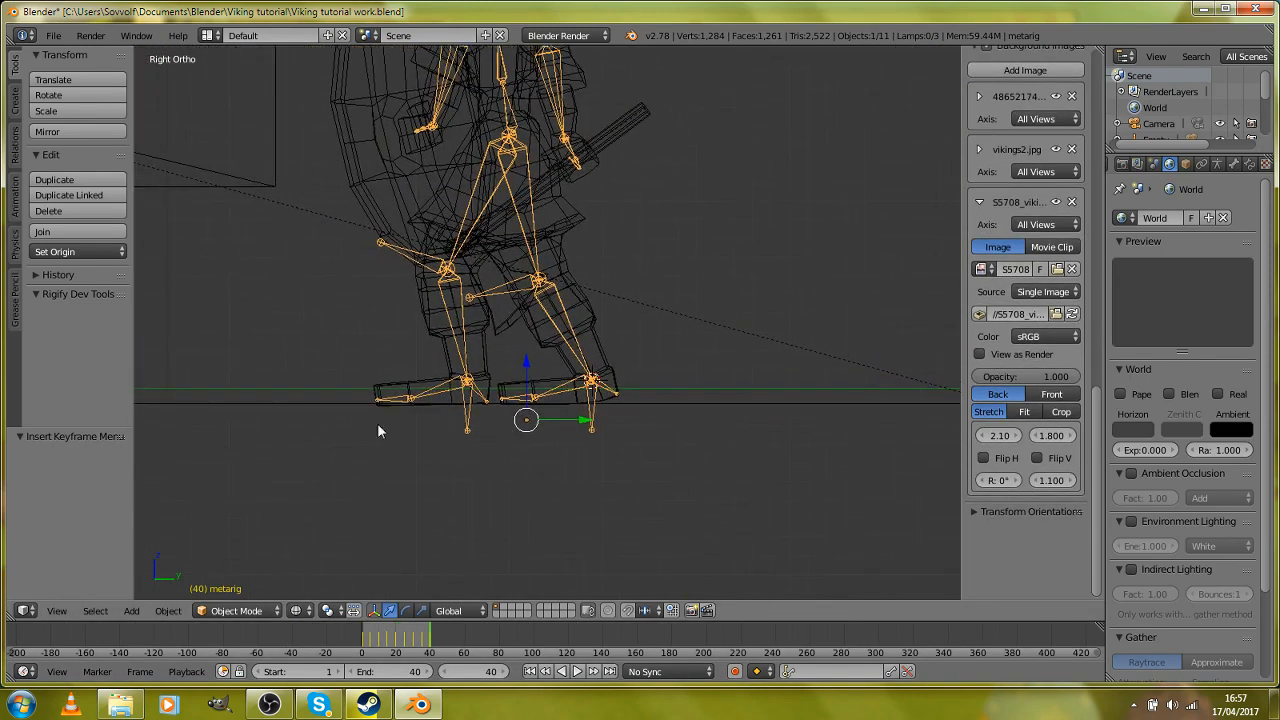
key("alt+a")
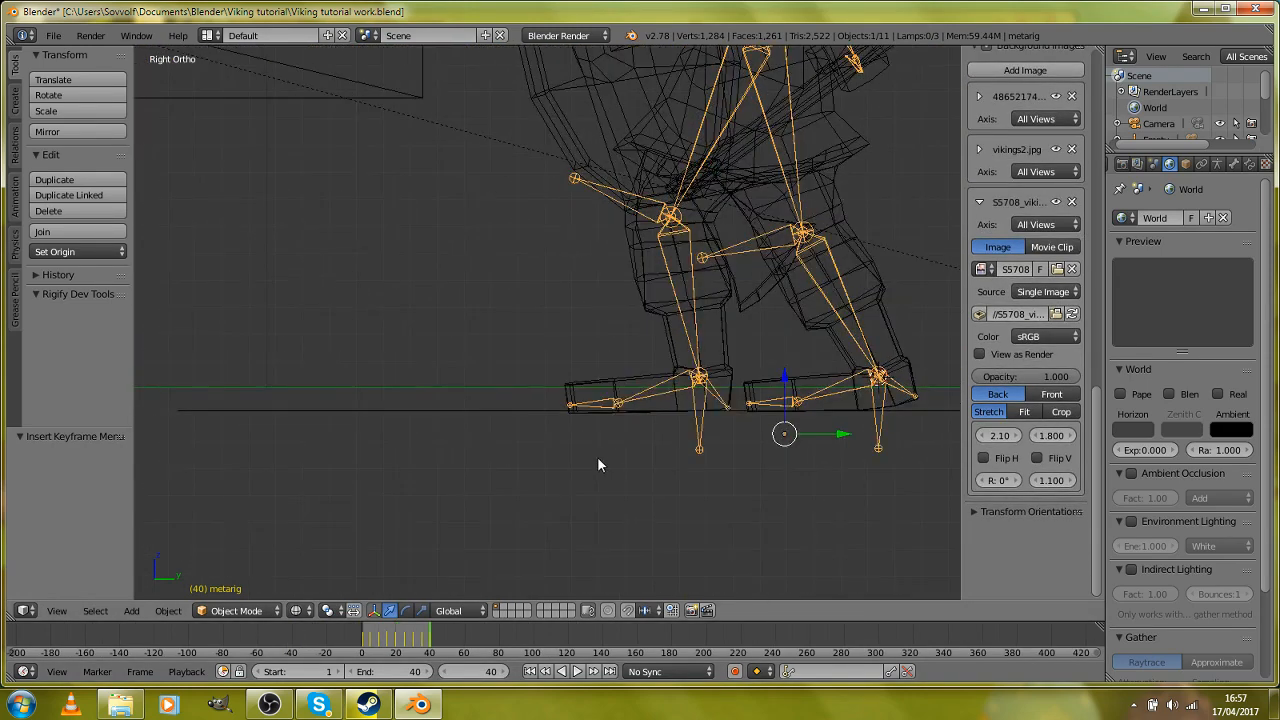
left_click(358, 640)
scroll(428, 383, "down", 6)
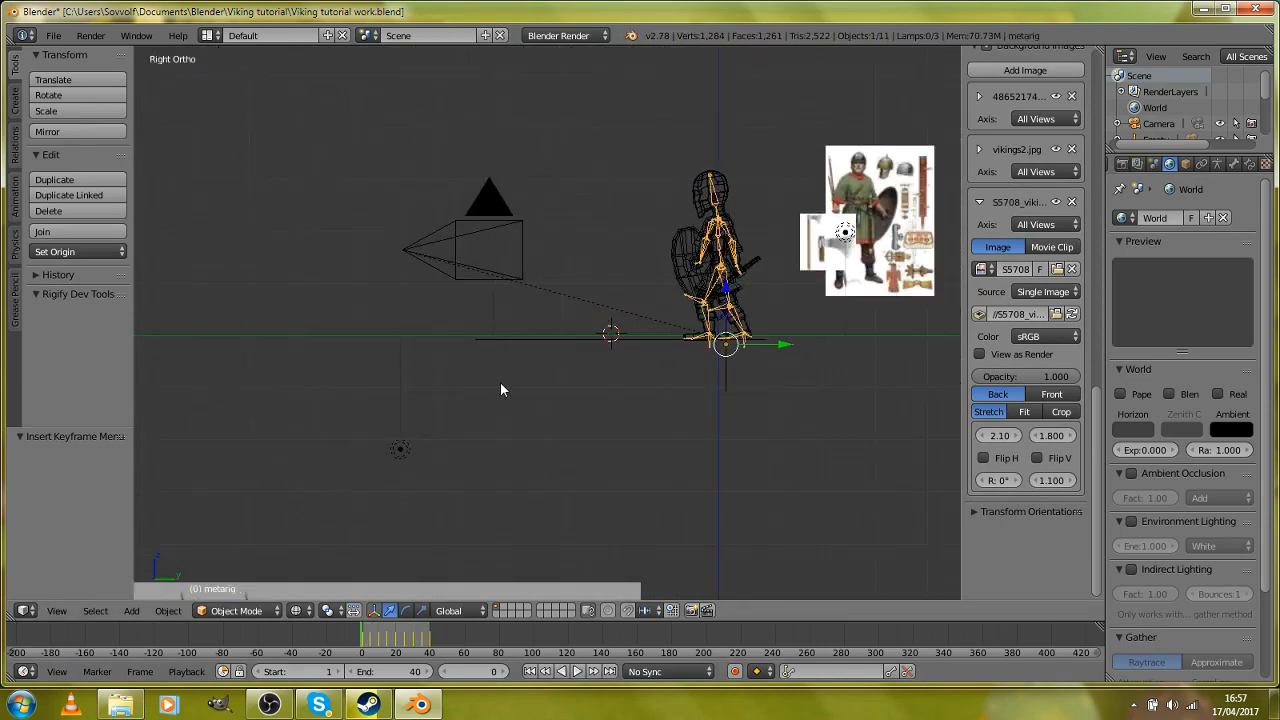
scroll(531, 388, "up", 3)
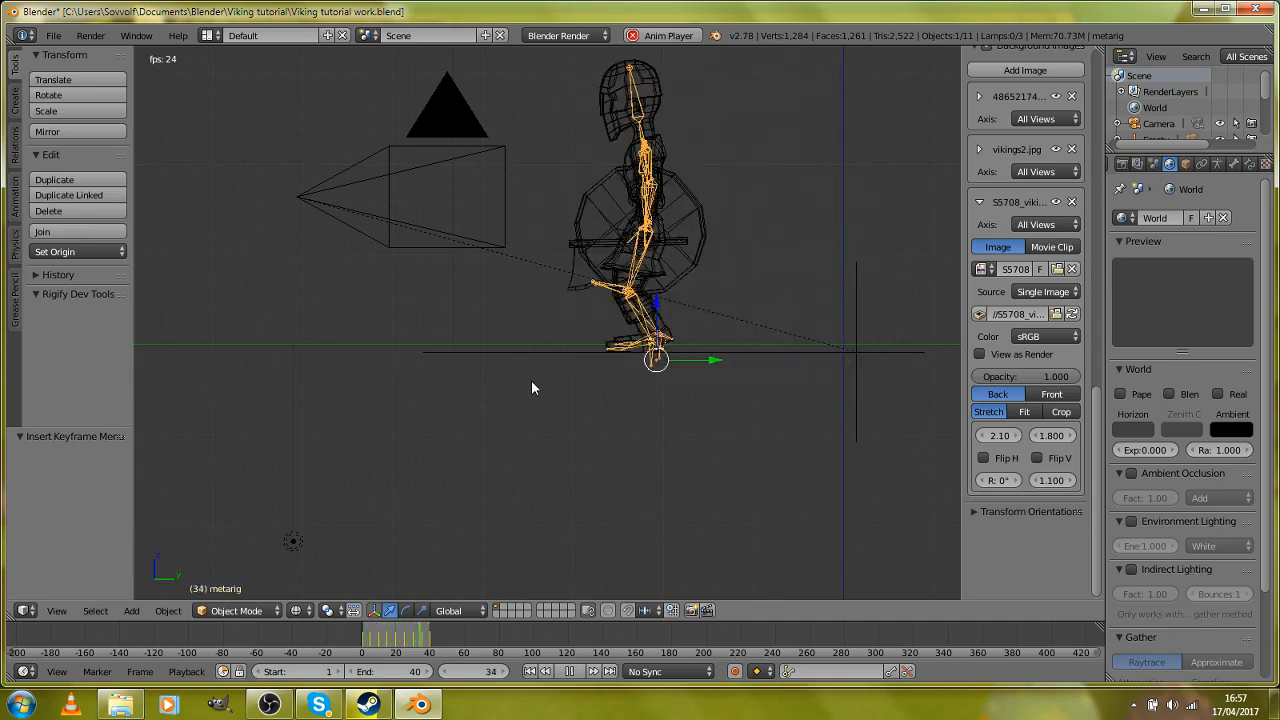
key("alt+a")
Step: Return to Pose Mode and copy the stride pose of all bones at frame 30
scroll(531, 380, "up", 3)
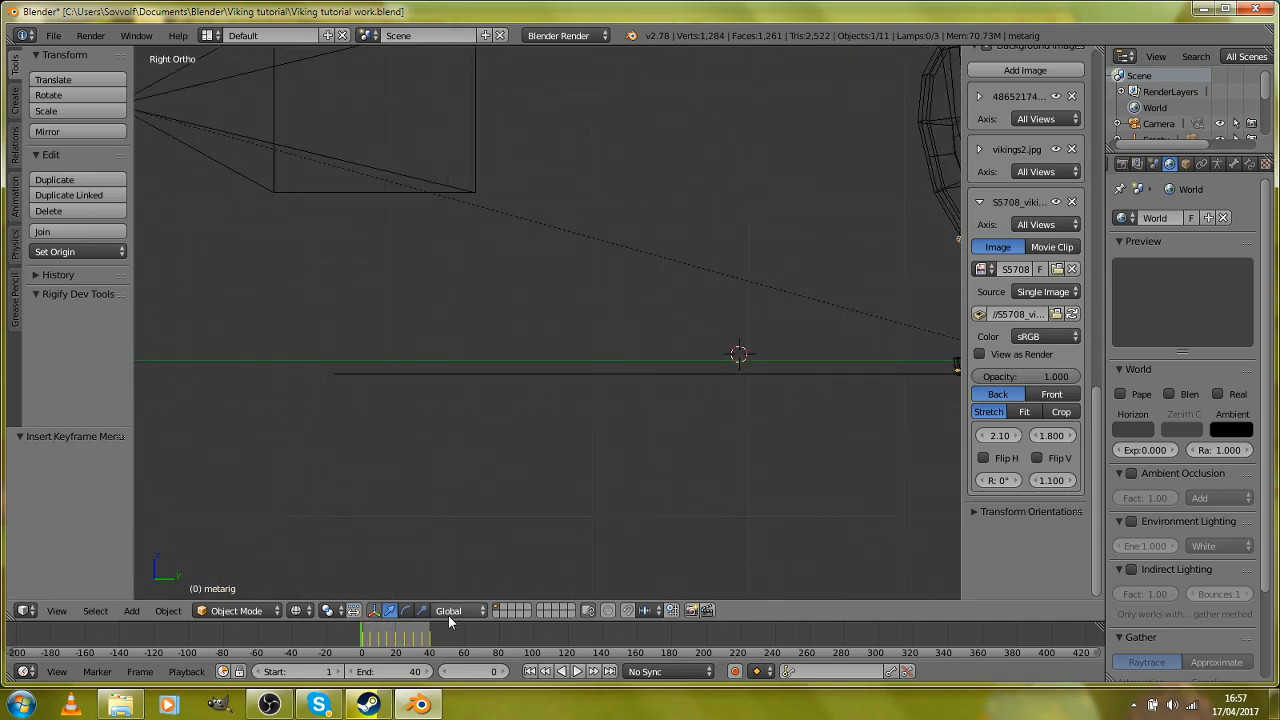
left_click(432, 637)
scroll(554, 303, "up", 3)
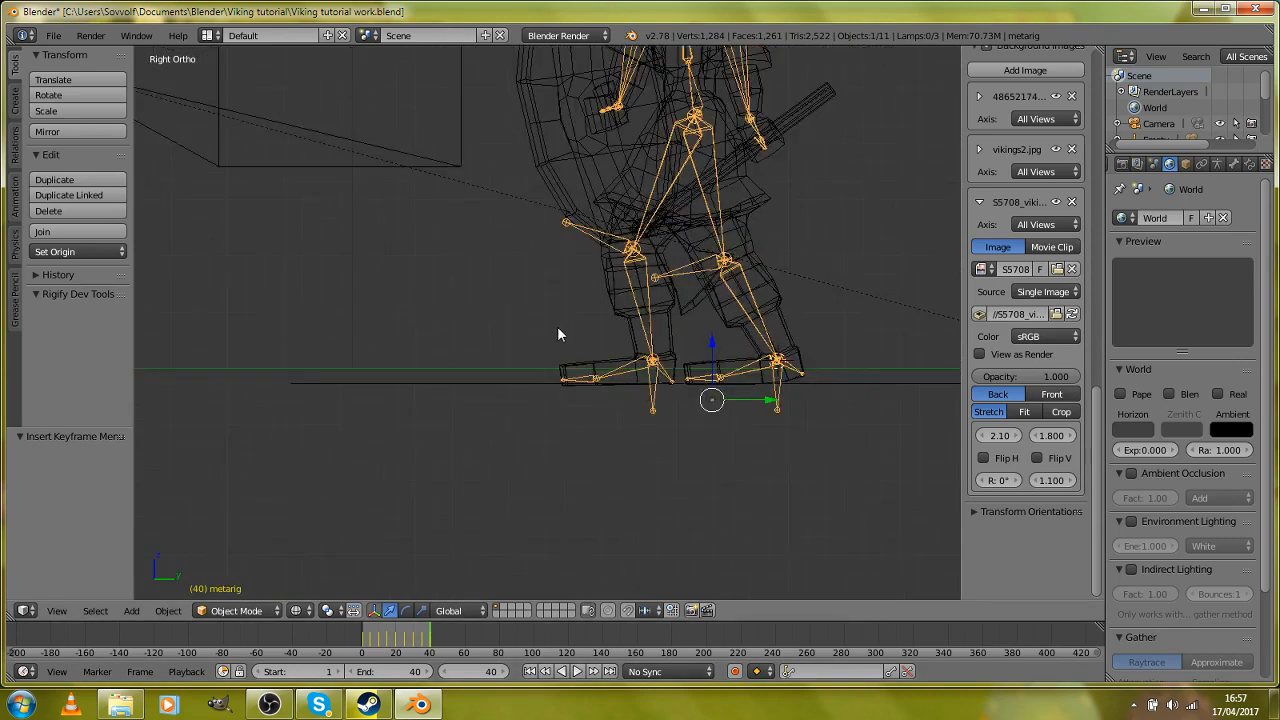
scroll(557, 326, "up", 2)
scroll(507, 286, "down", 2)
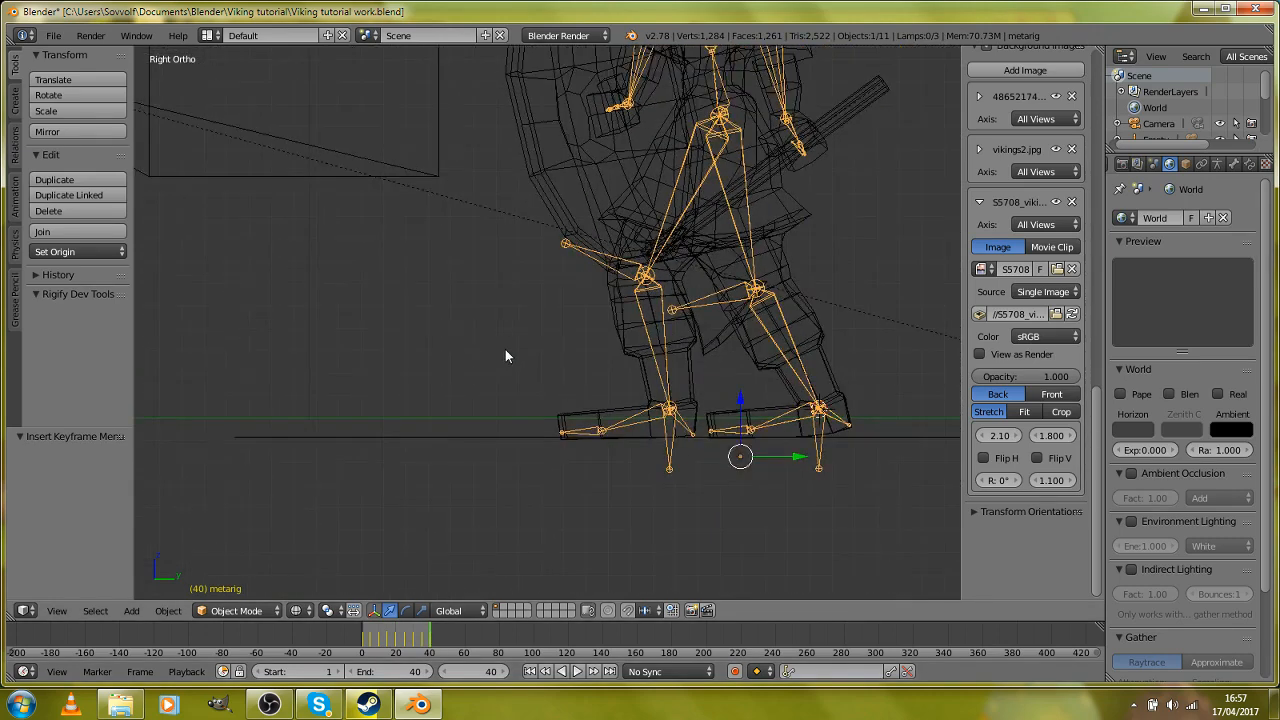
left_click(268, 611)
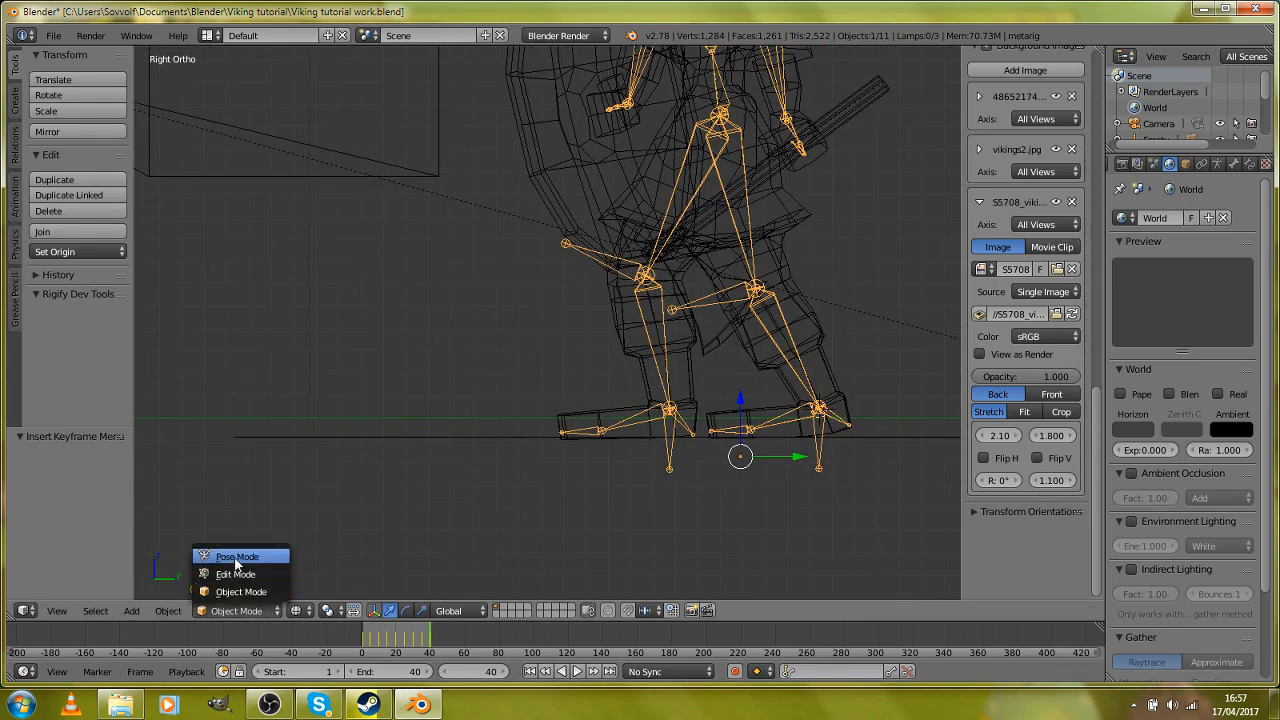
left_click(236, 557)
left_click(412, 643)
left_click_drag(412, 643, 414, 643)
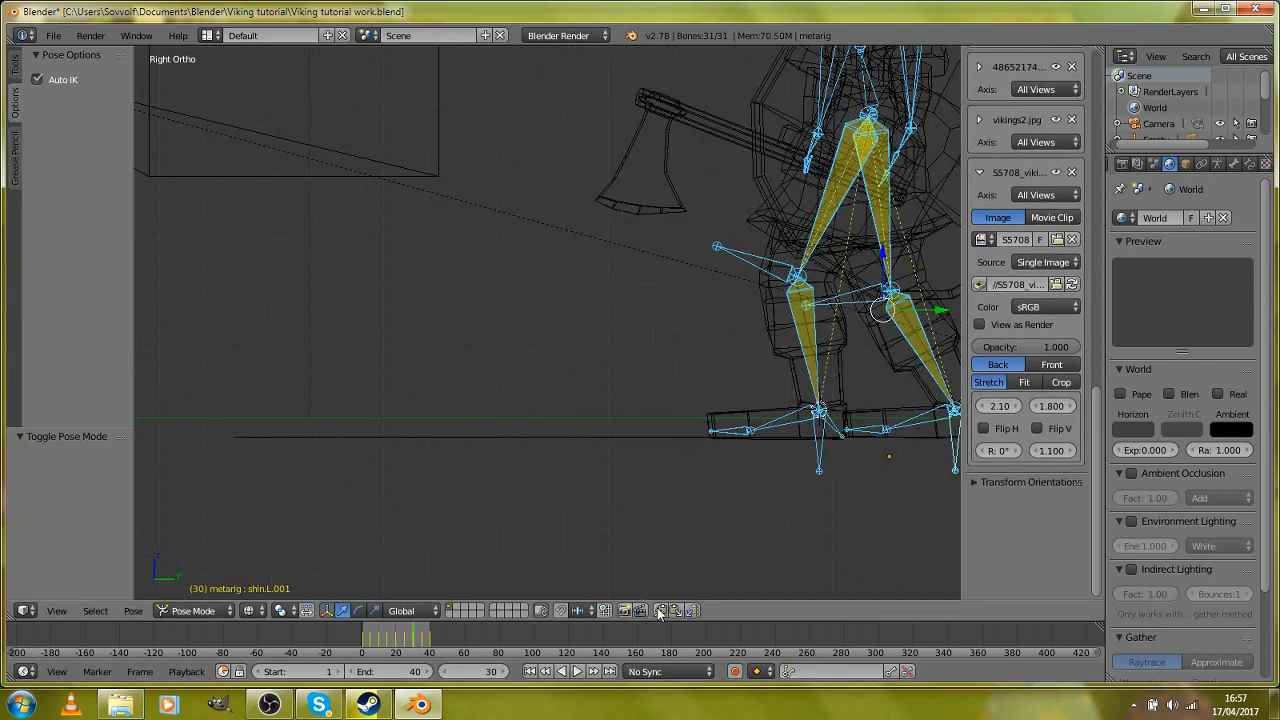
Step: Extend the animation's end frame to 60, paste the copied stride pose at frame 50 and keyframe all bones
left_click_drag(414, 640, 432, 640)
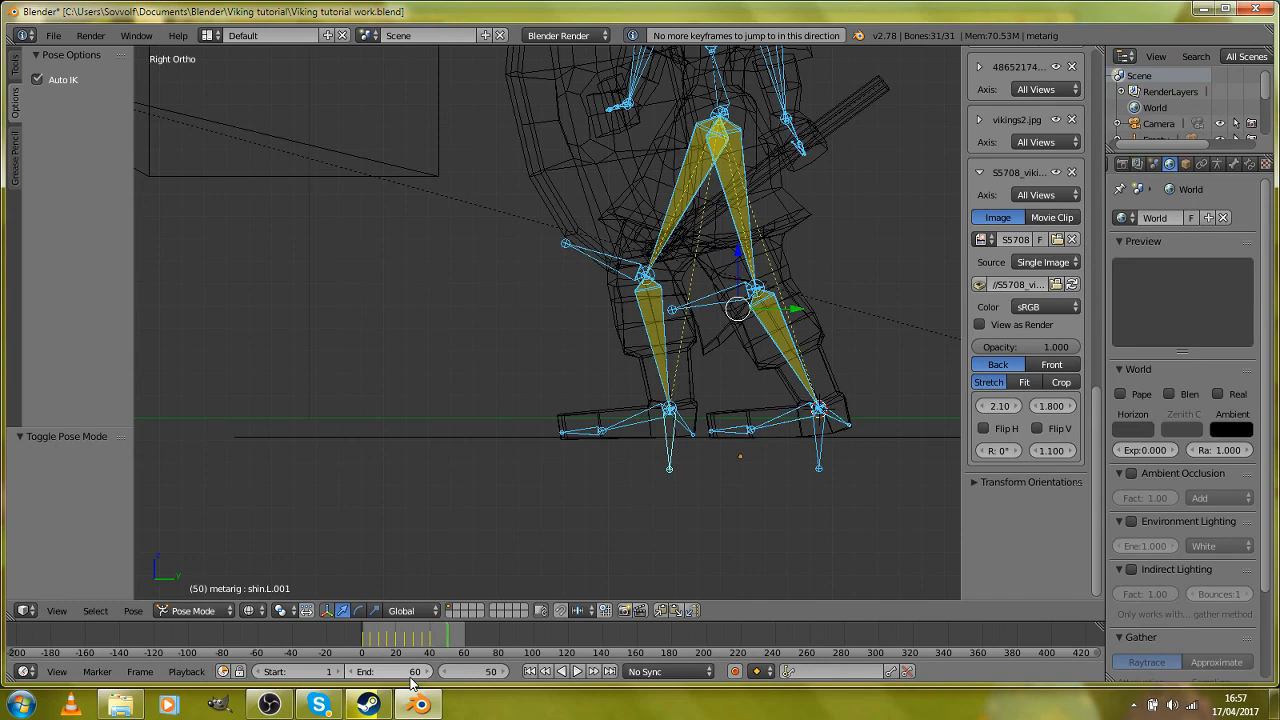
left_click(677, 610)
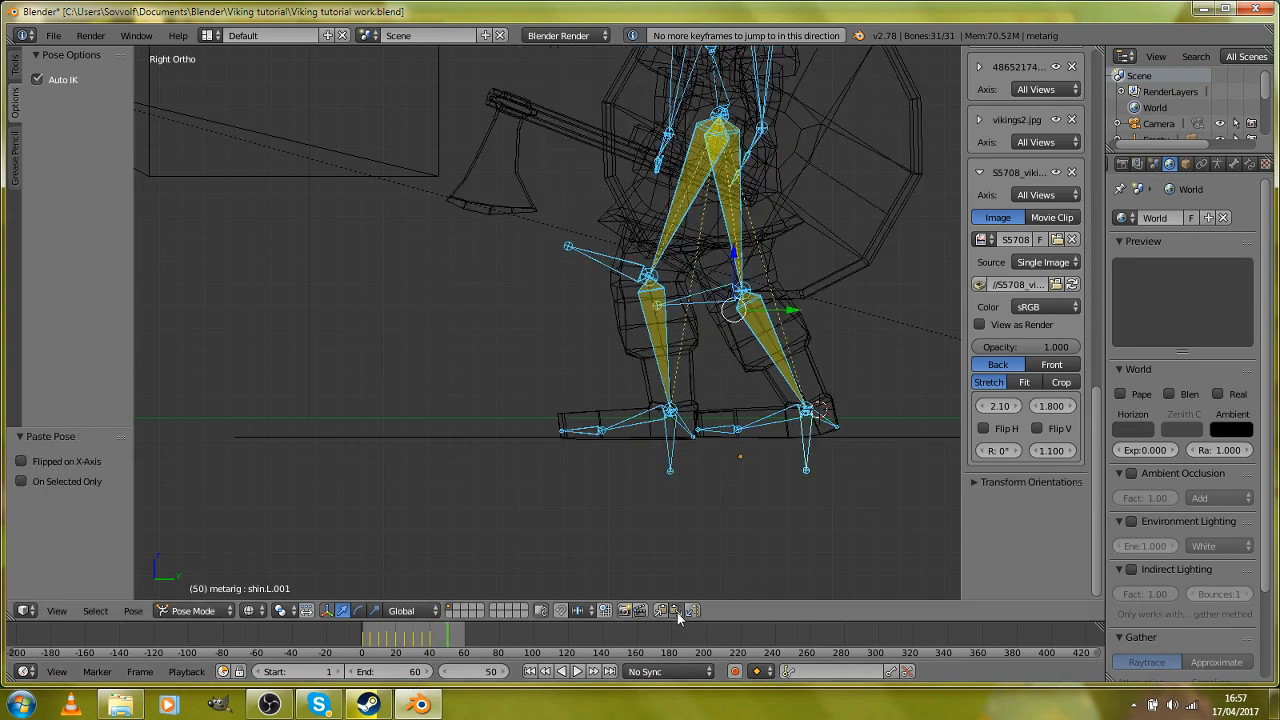
key("i")
left_click(645, 406)
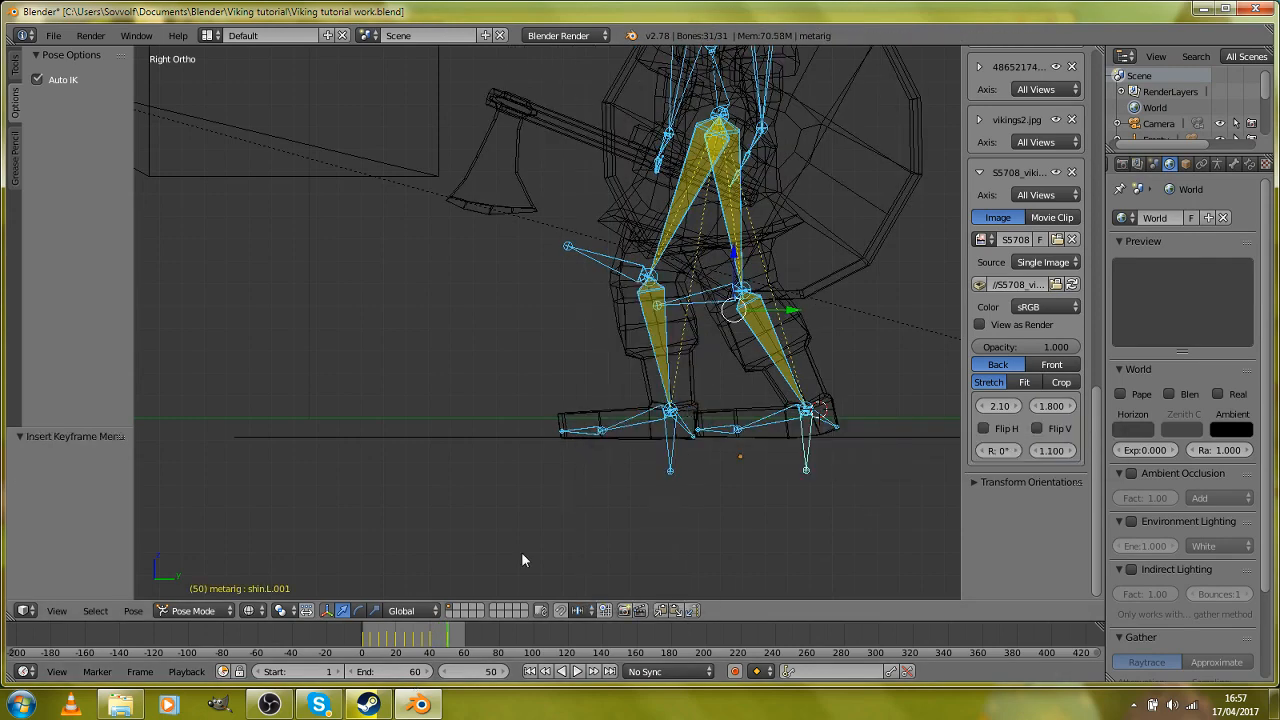
Step: Copy the passing pose from frame 25, paste it at frame 45 and insert a keyframe for all bones
key("alt+a")
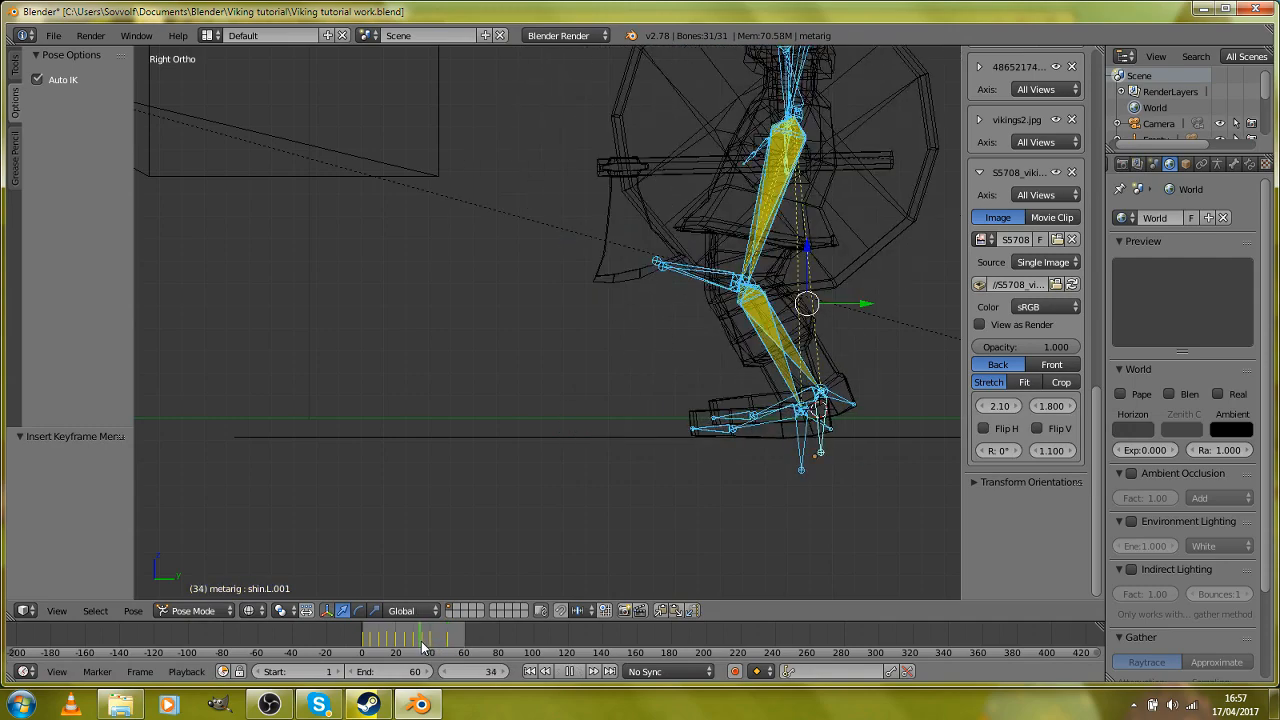
key("Escape")
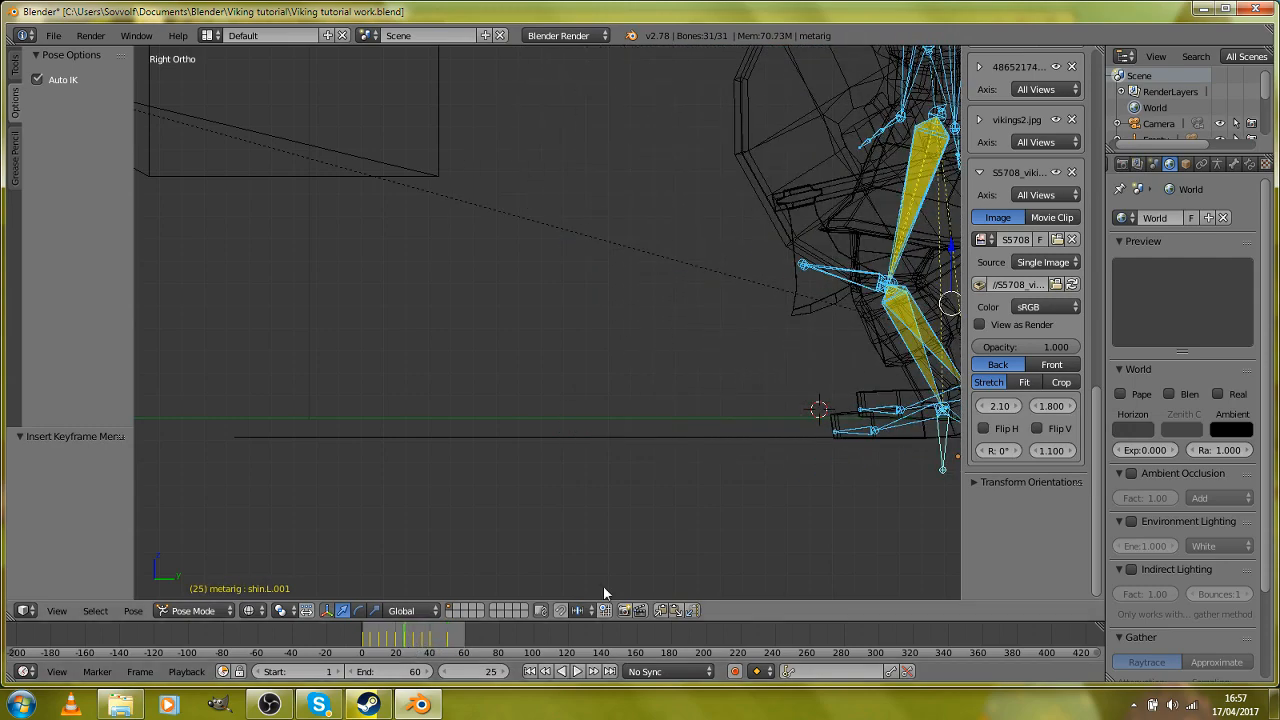
left_click(436, 643)
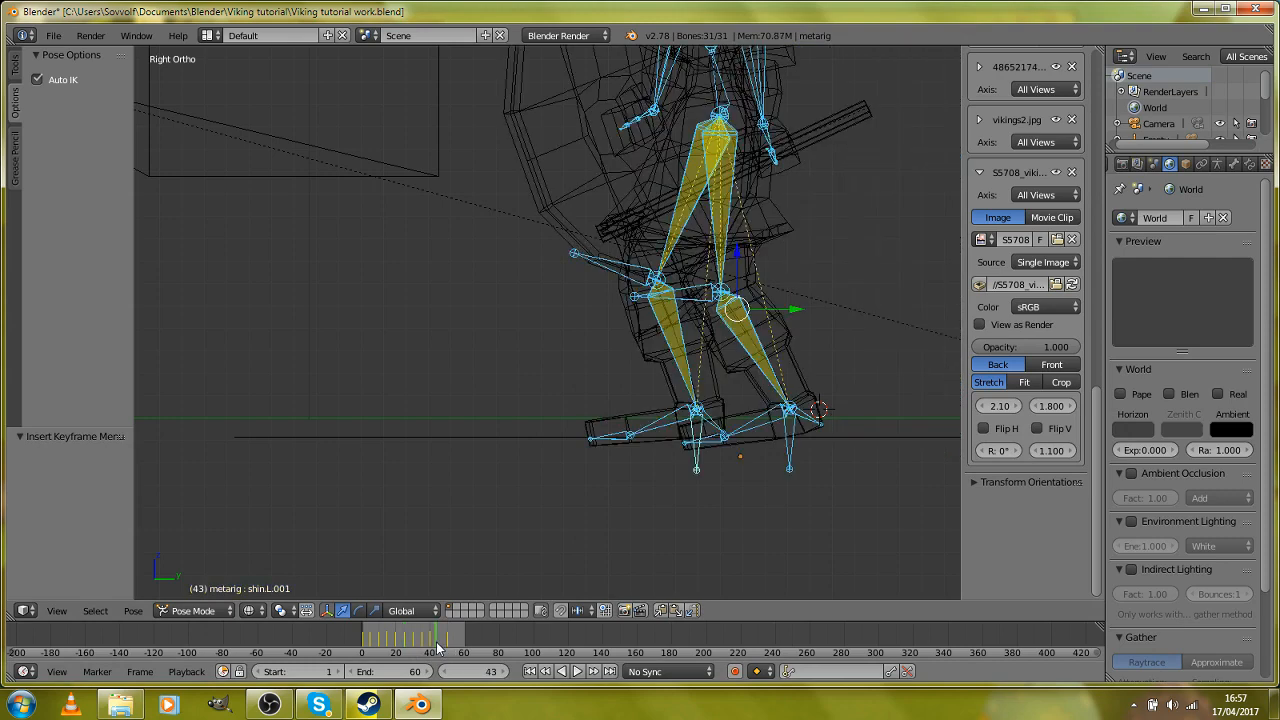
key("Right")
key("Right")
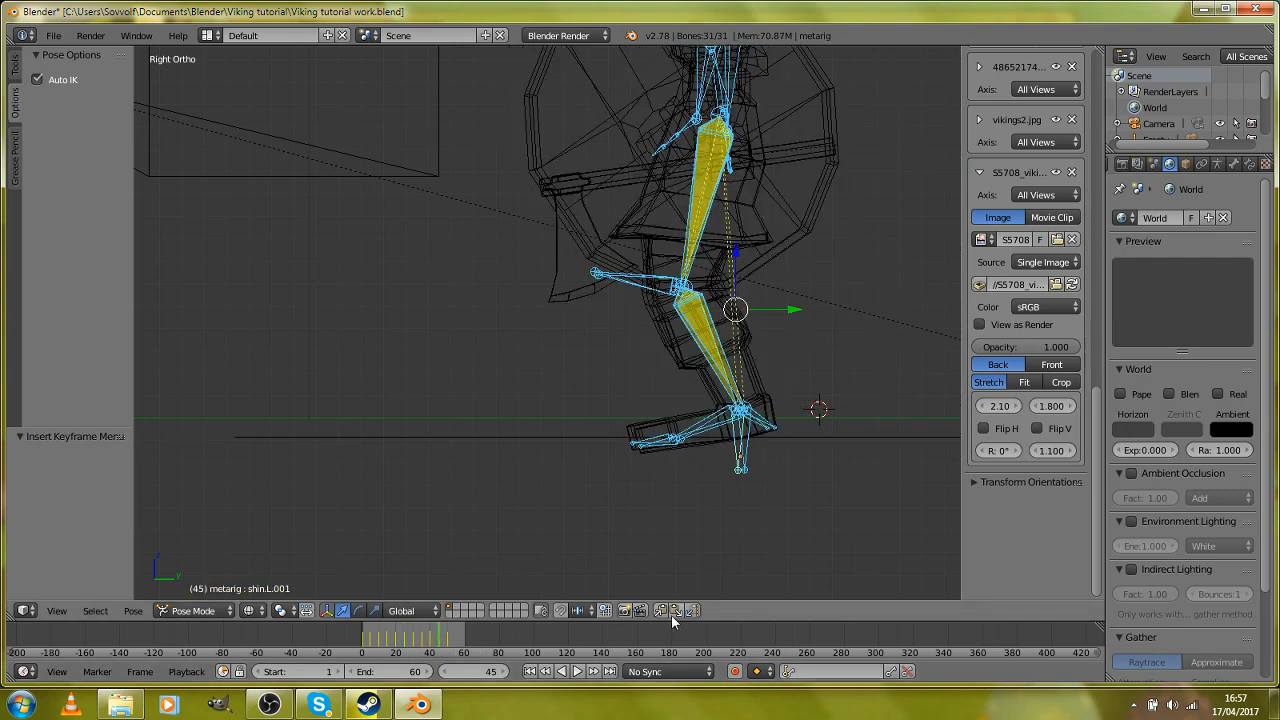
left_click(674, 611)
key("i")
left_click(673, 448)
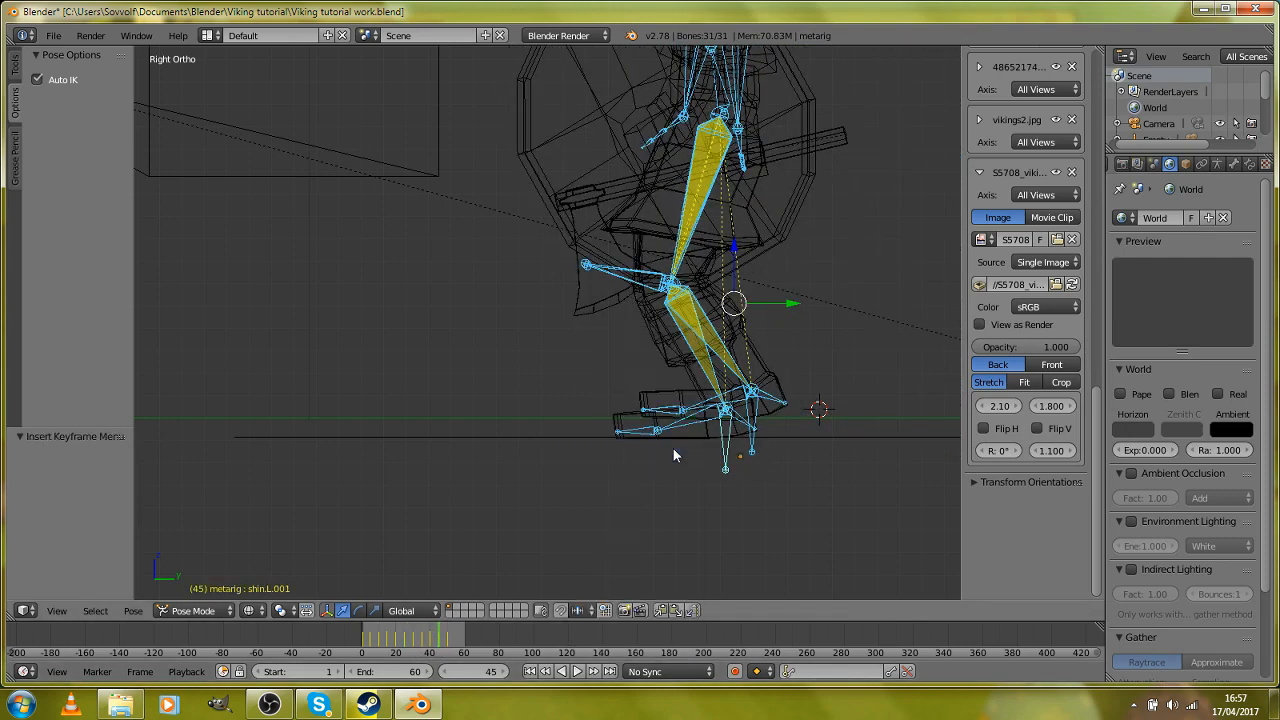
Step: In Object Mode at frame 50, move the metarig -0.598 along Y to match frame 40's foot position and keyframe it
middle_click_drag(581, 472, 502, 462, "shift")
key("Down")
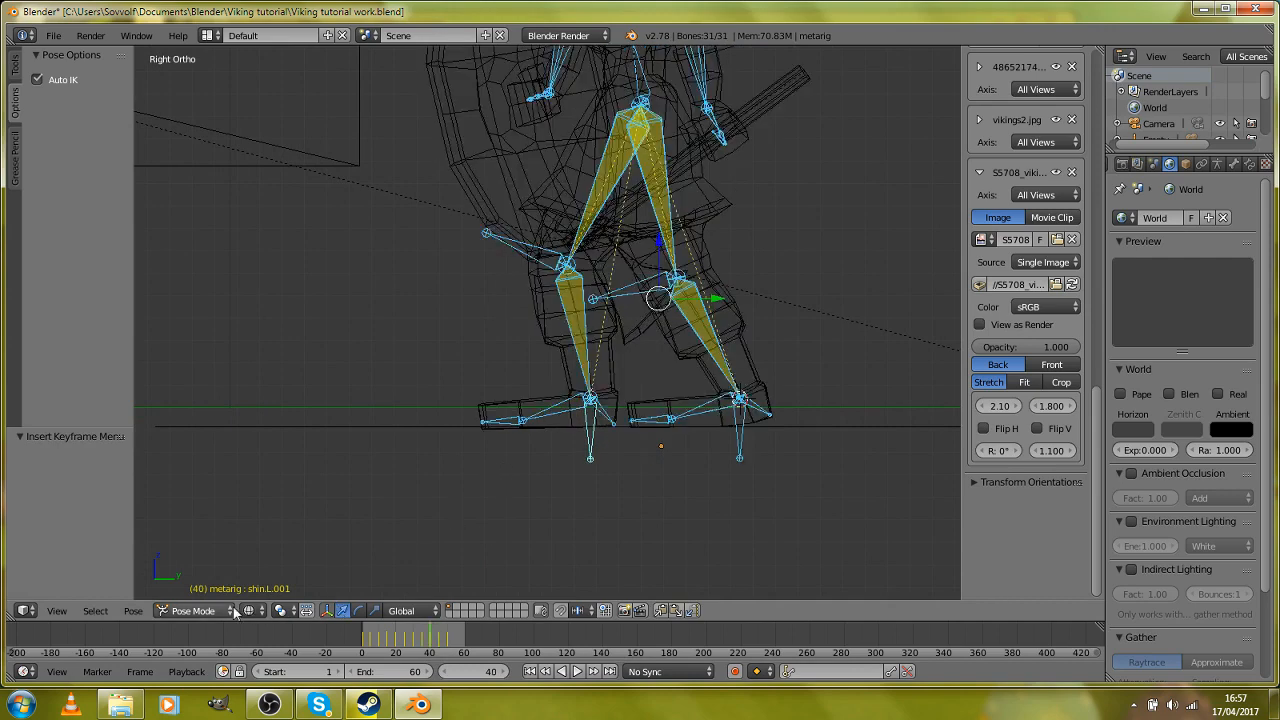
scroll(640, 430, "up", 1)
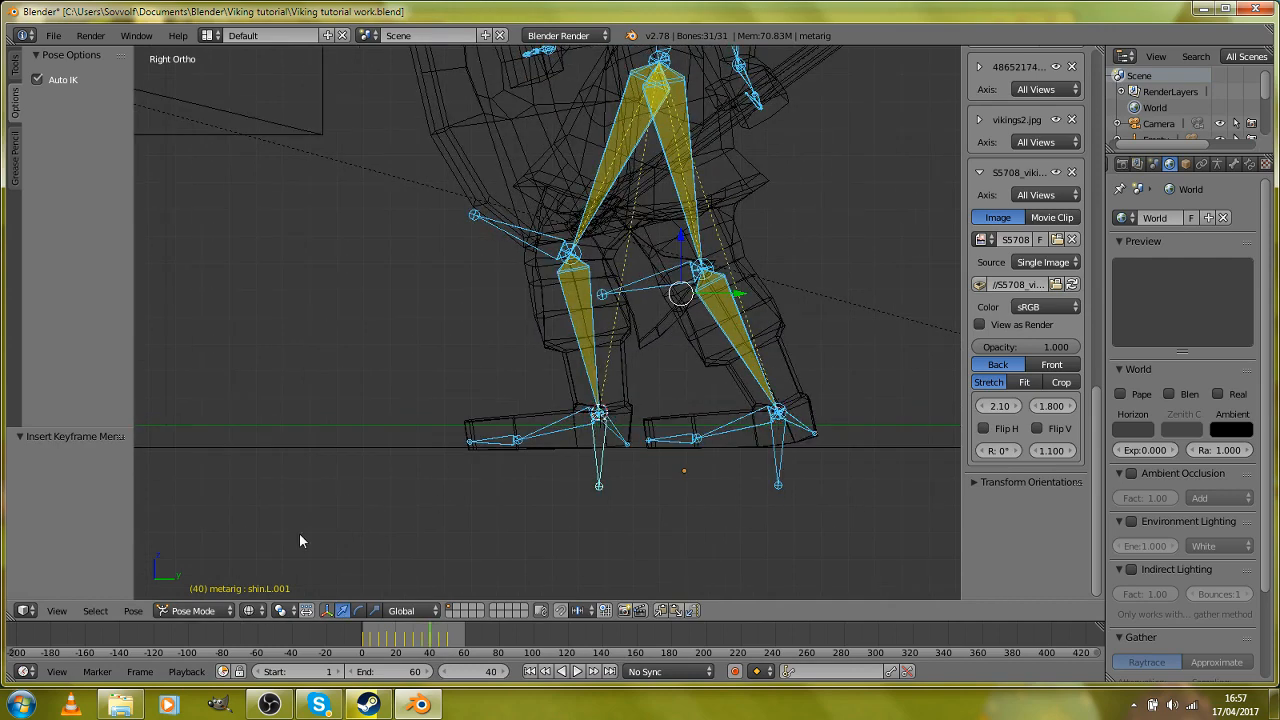
left_click(200, 592)
key("Up")
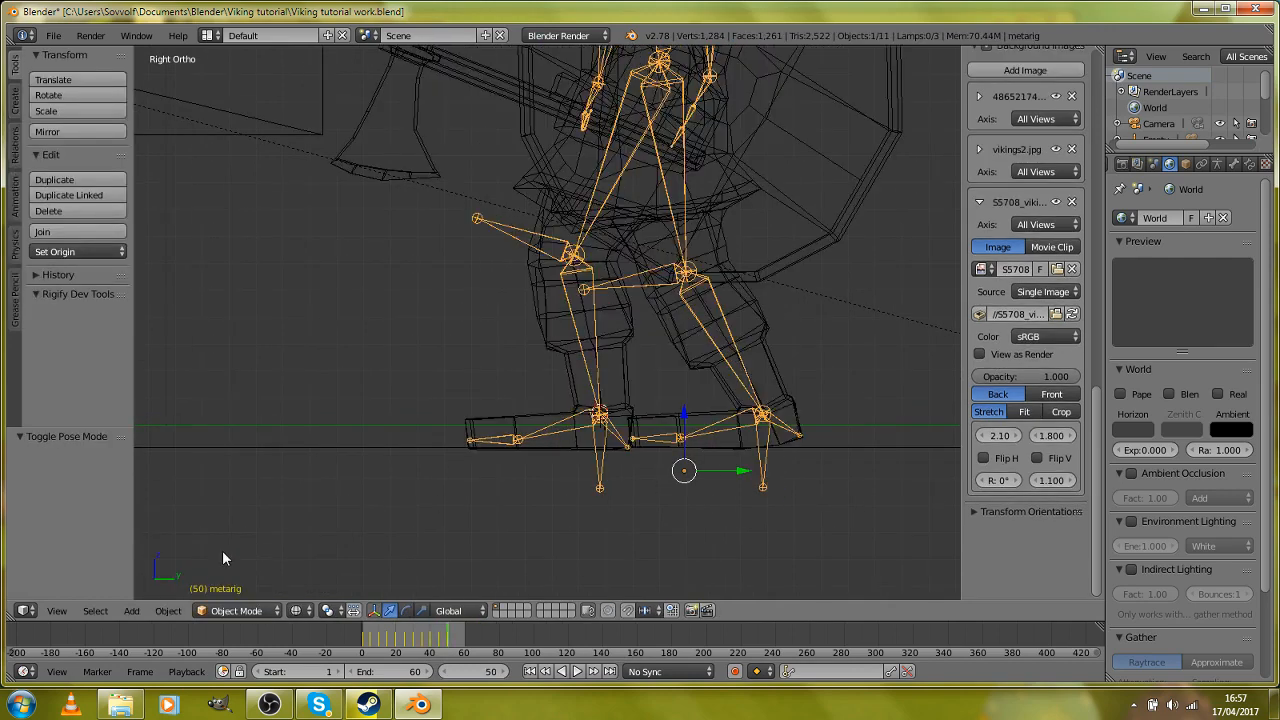
key("g")
key("y")
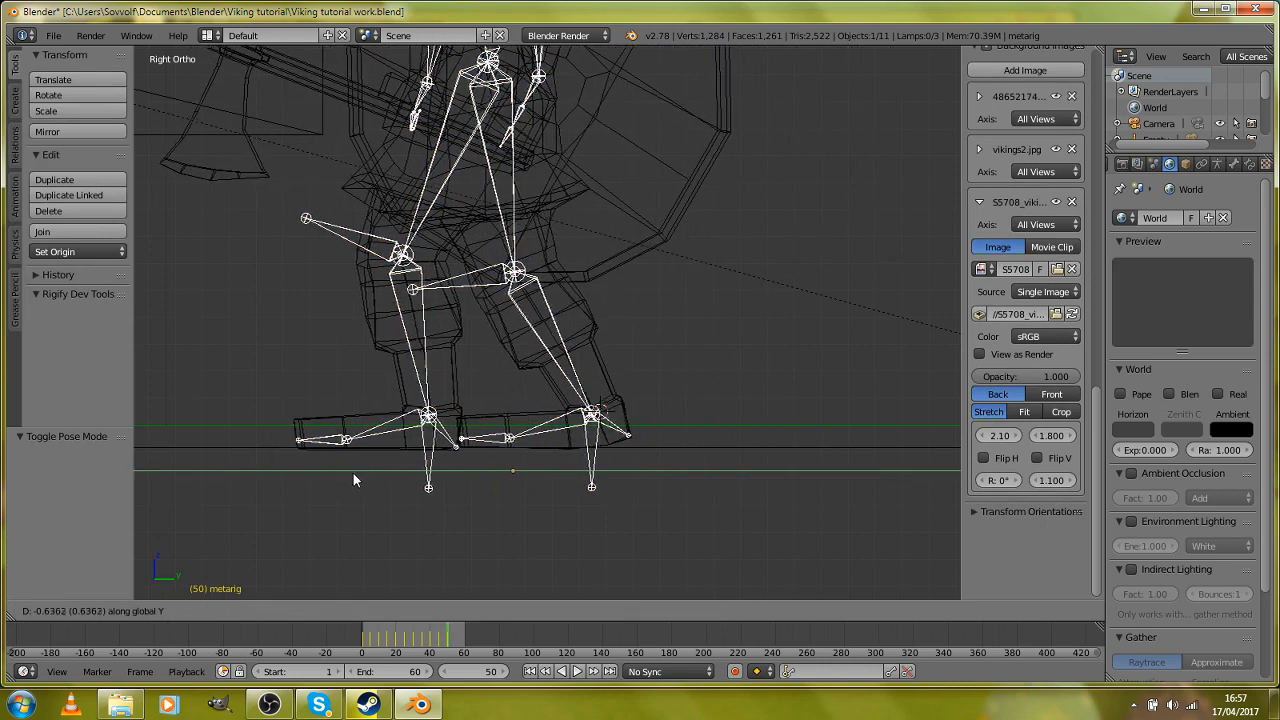
left_click(363, 474)
scroll(436, 423, "down", 4)
scroll(436, 423, "up", 4)
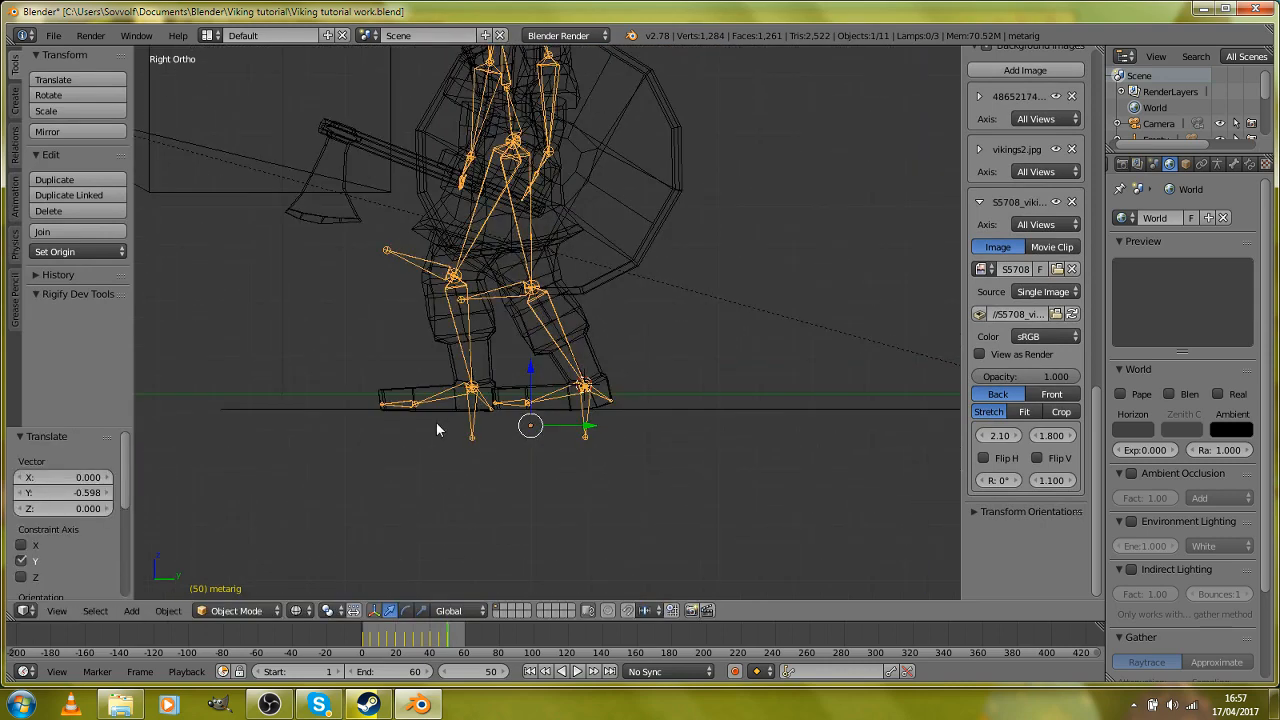
key("i")
left_click(436, 422)
scroll(389, 515, "up", 2)
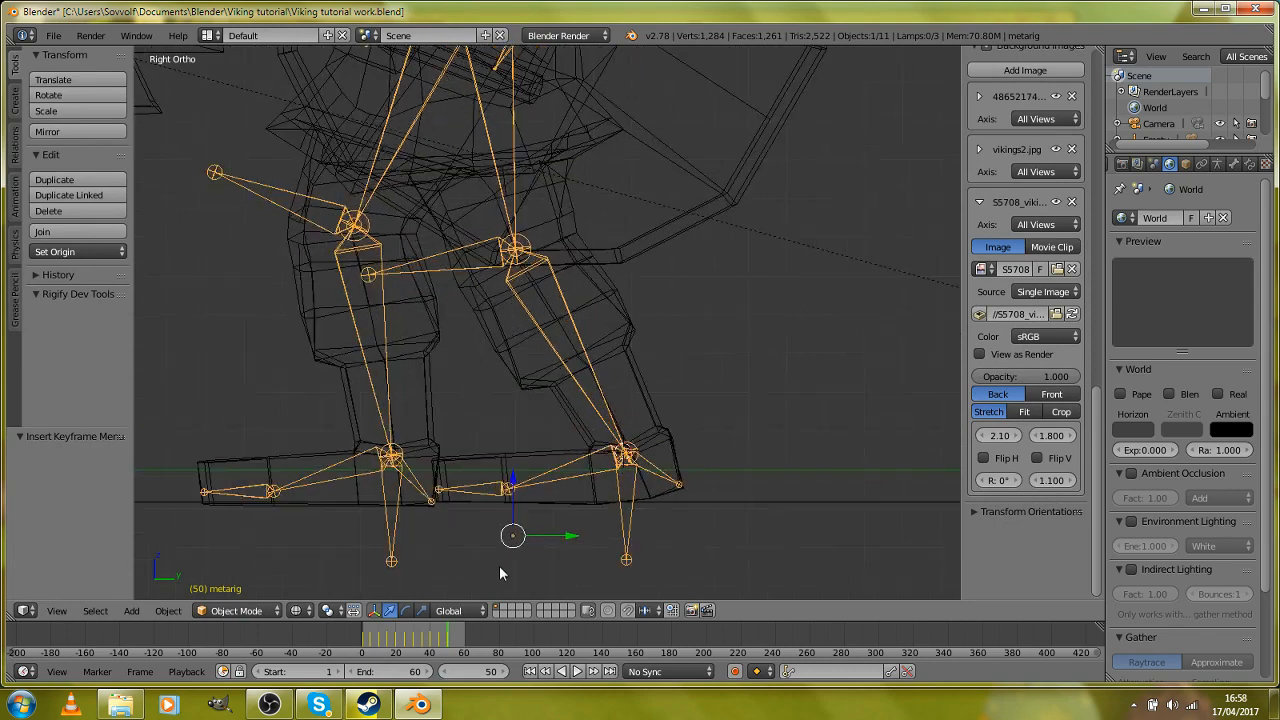
Step: In Pose Mode, copy the stride pose at frame 40, paste it at frame 60 and insert a keyframe for all bones
key("alt+a")
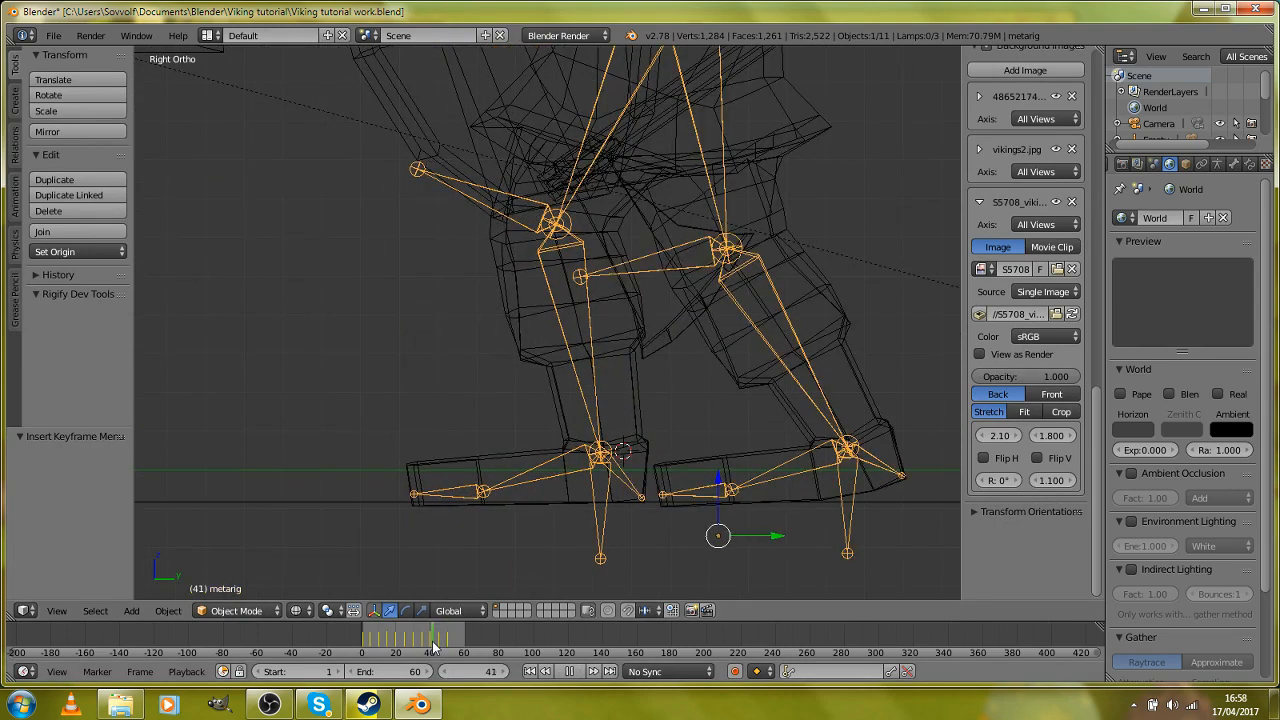
key("alt+a")
left_click(236, 611)
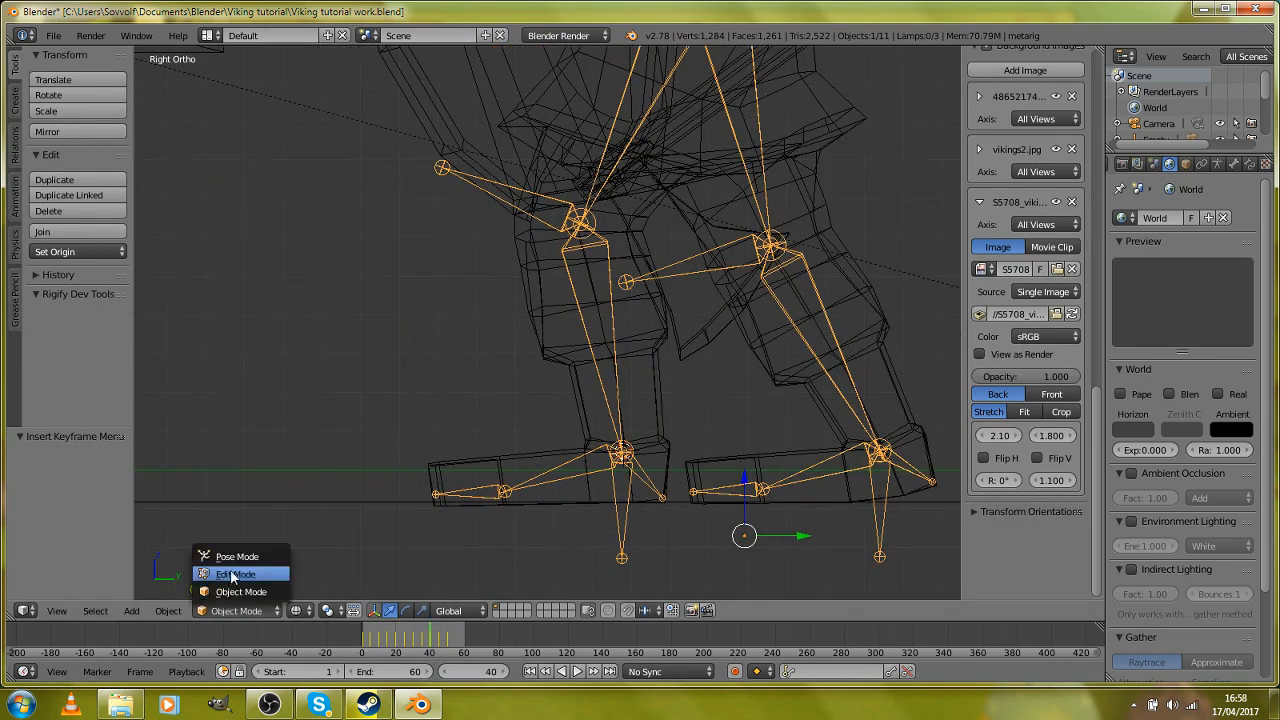
left_click(237, 557)
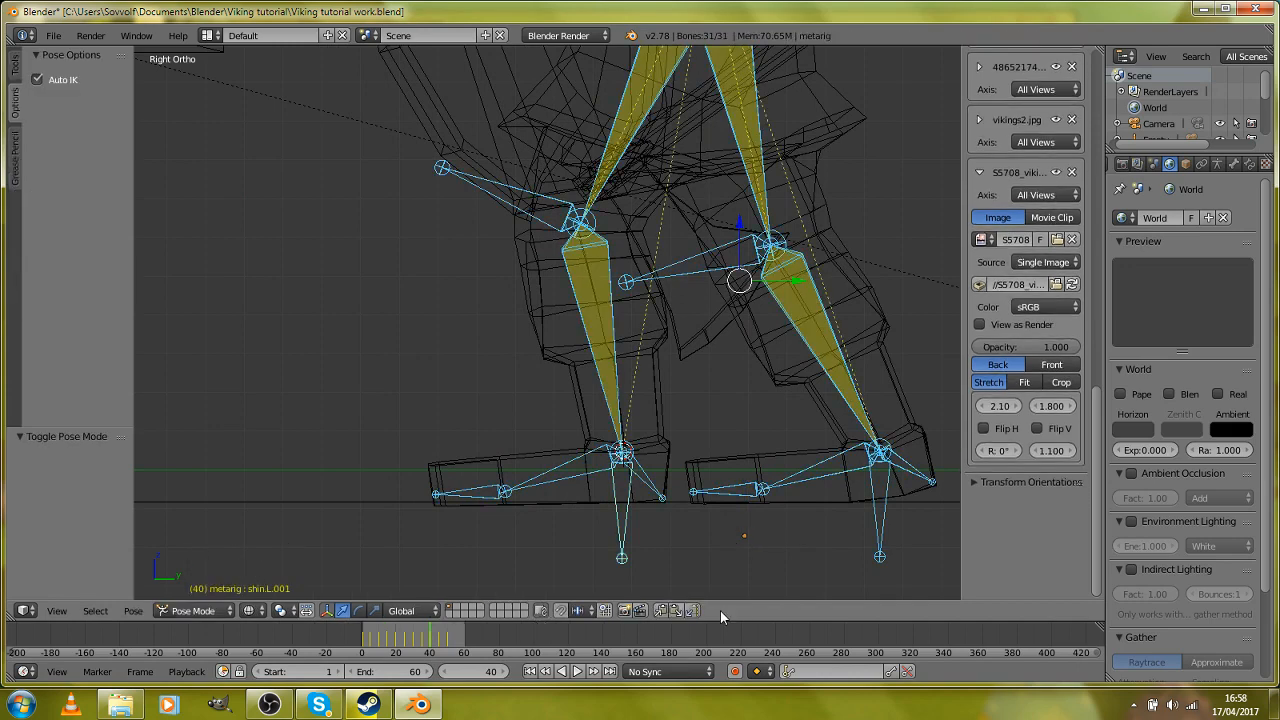
left_click_drag(477, 640, 465, 642)
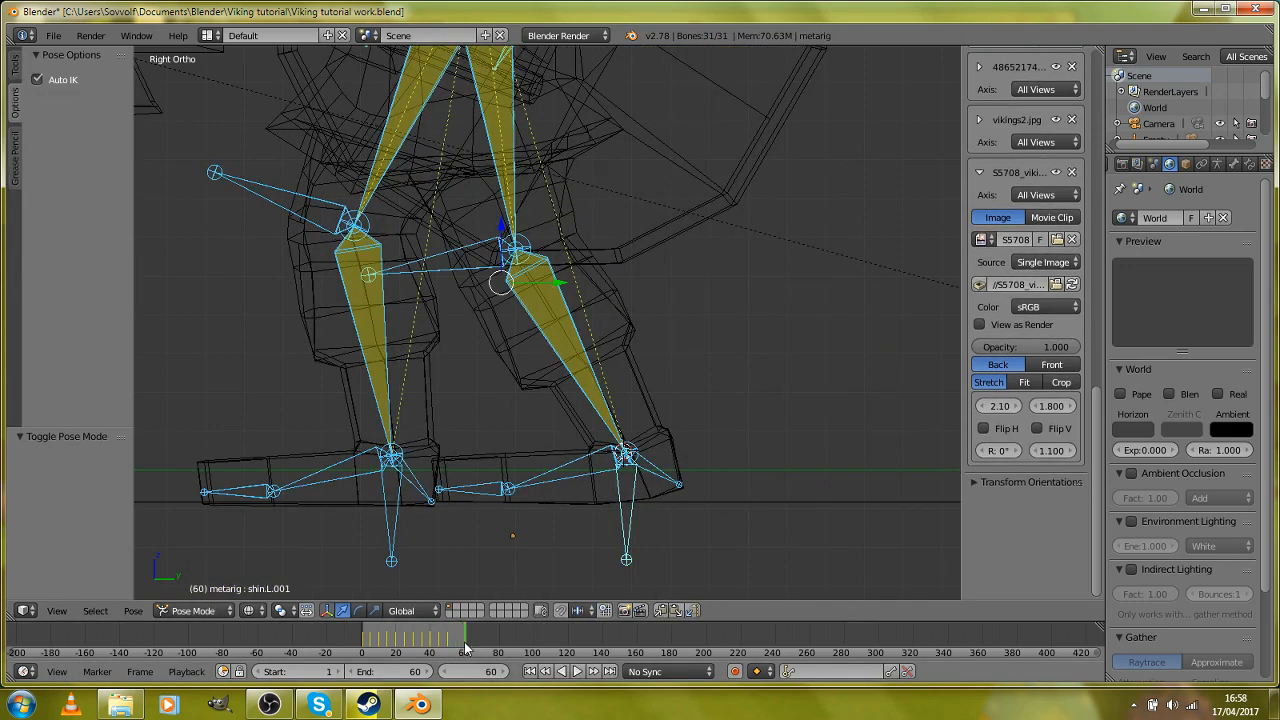
left_click(677, 612)
key("i")
left_click(616, 308)
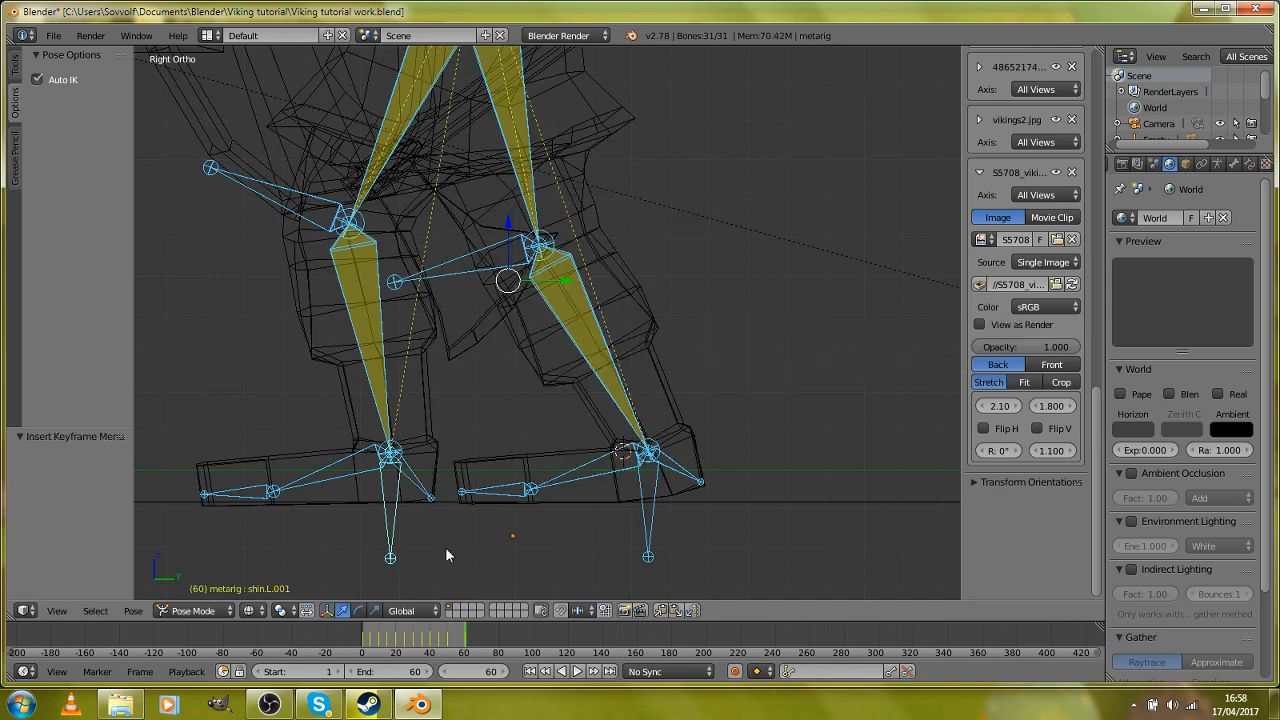
Step: Paste the copied passing pose at frame 55 and insert a LocRotScale keyframe for all bones
mouse_move(433, 639)
left_mouse_down()
mouse_move(421, 642)
mouse_move(455, 640)
left_mouse_up()
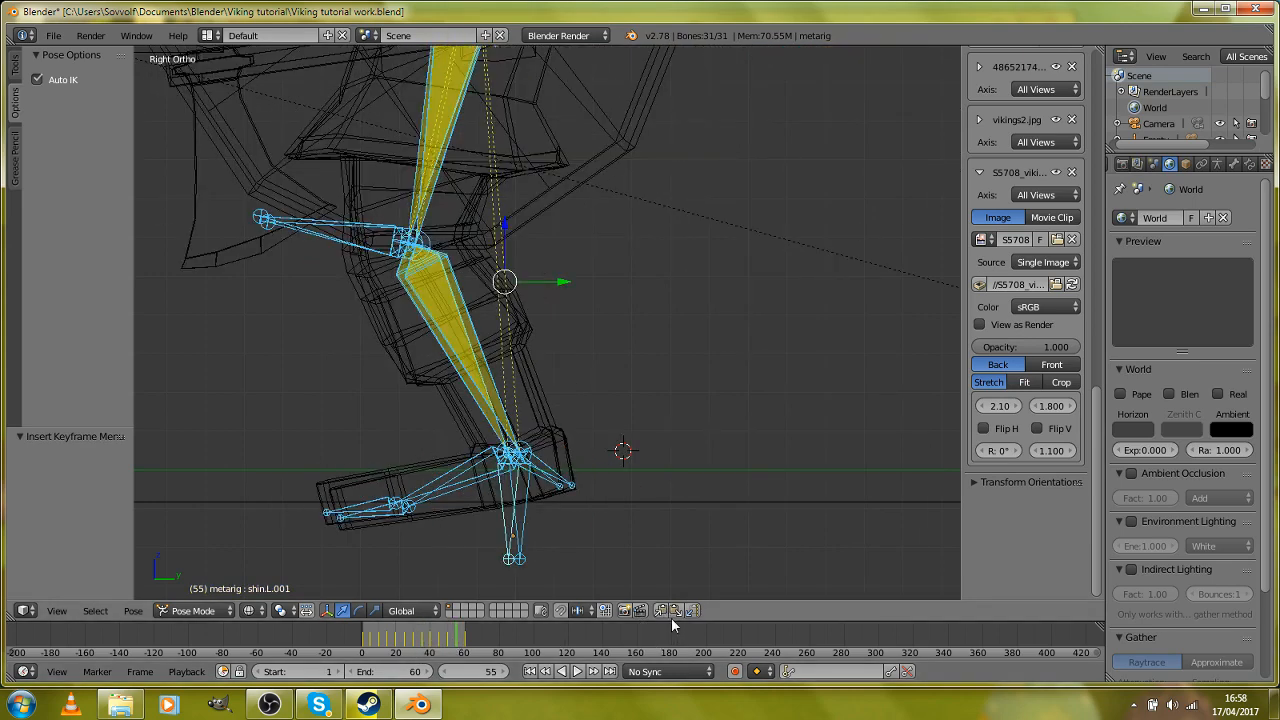
left_click(675, 610)
scroll(625, 544, "down", 2)
key("i")
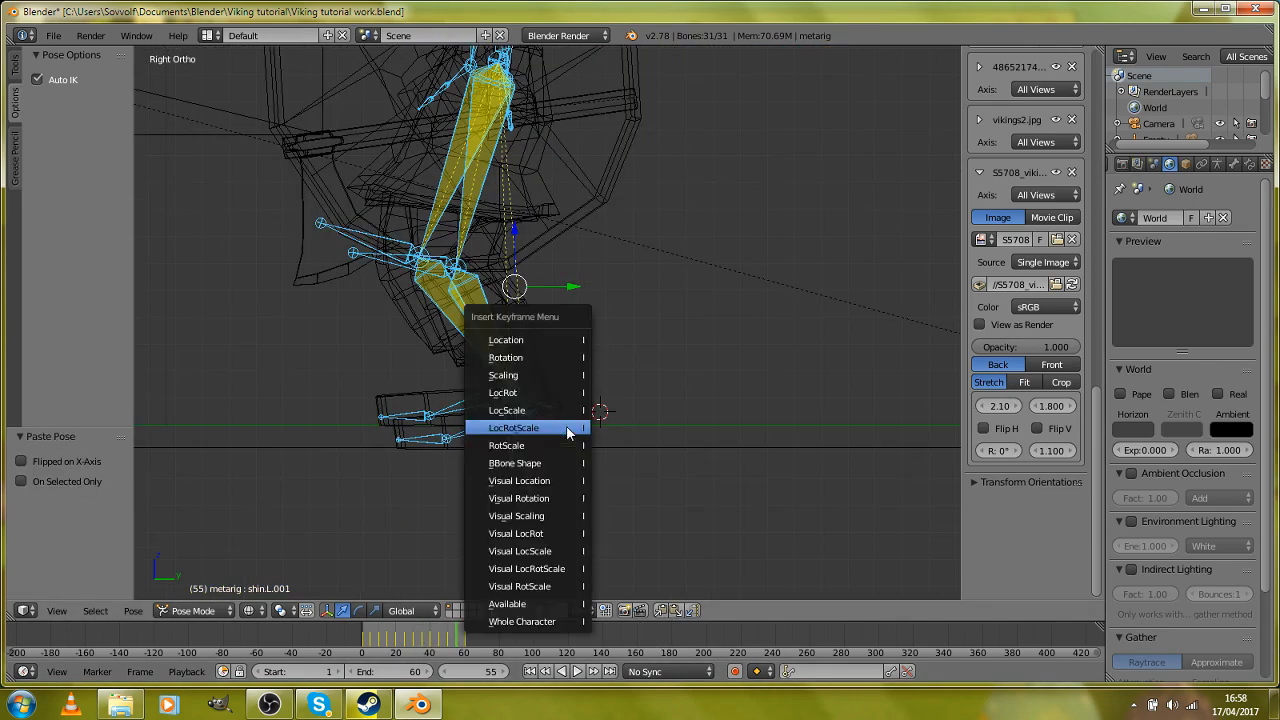
left_click(530, 427)
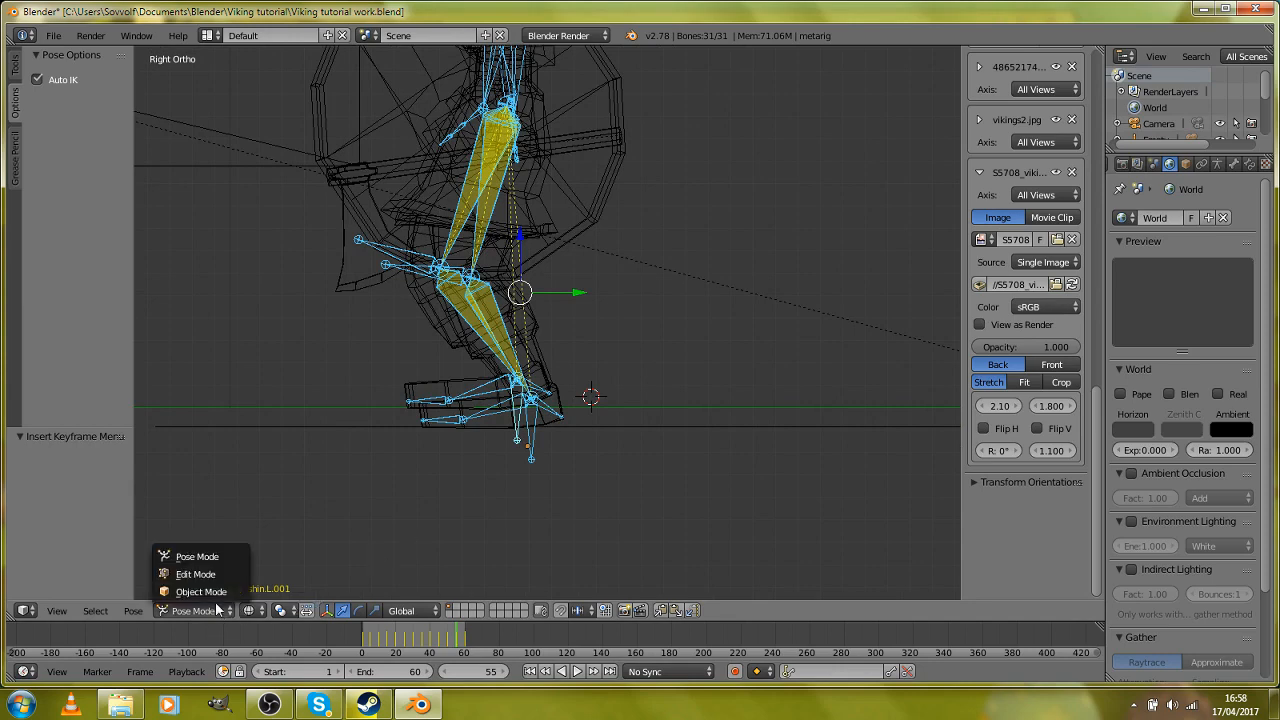
Step: In Object Mode at frame 60, move the metarig -0.672 along Y to match frame 50's foot position and keyframe it
left_click(214, 596)
key("Down")
scroll(569, 406, "up", 3)
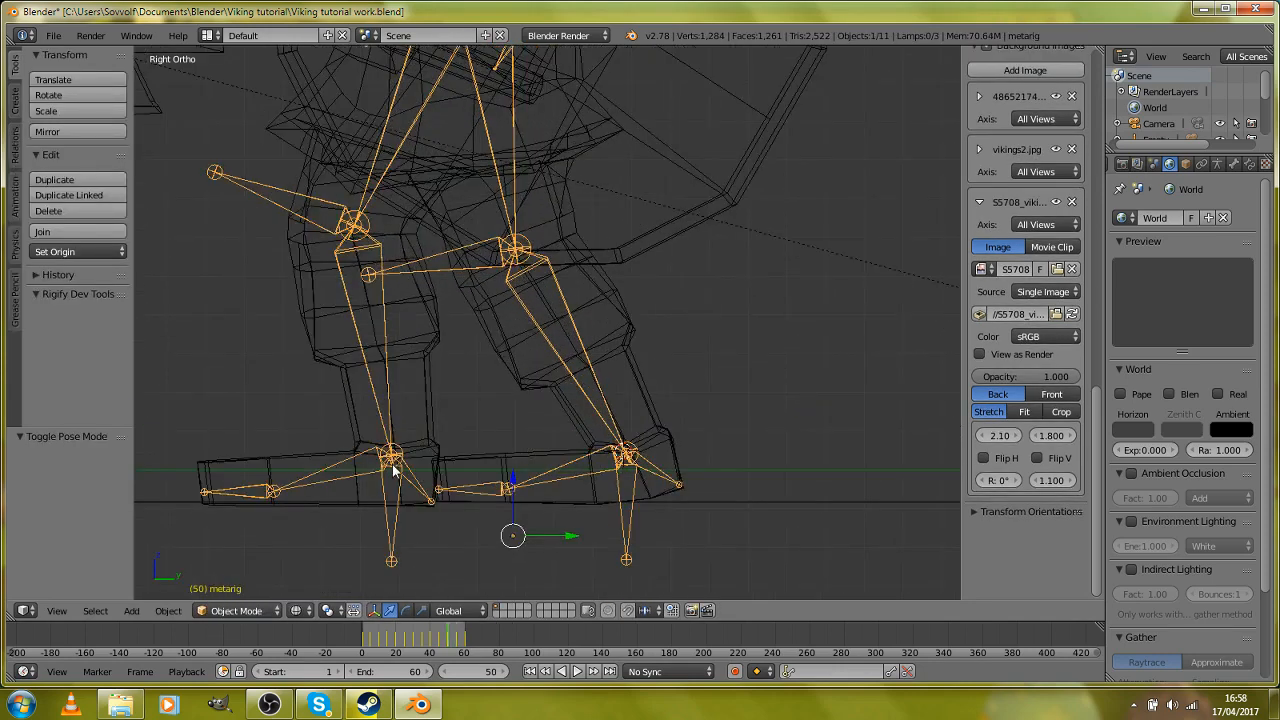
key("Up")
key("Up")
scroll(544, 432, "down", 6)
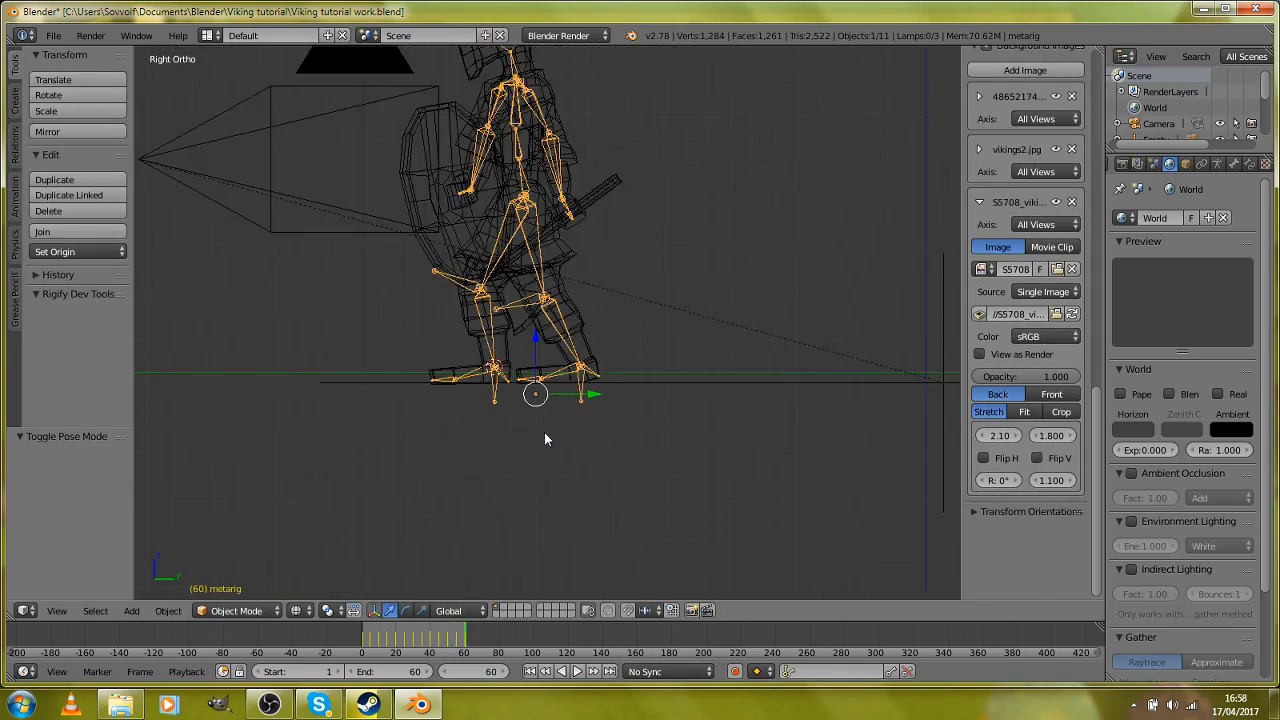
key("g")
key("y")
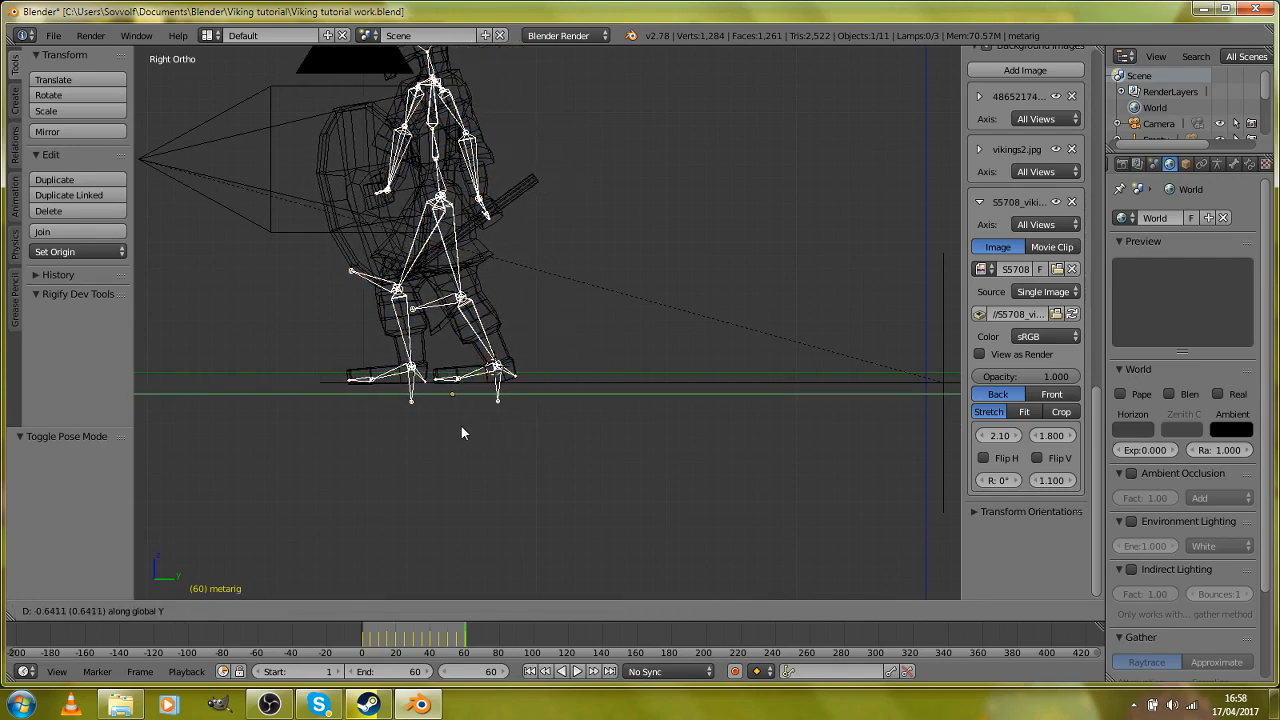
left_click(457, 424)
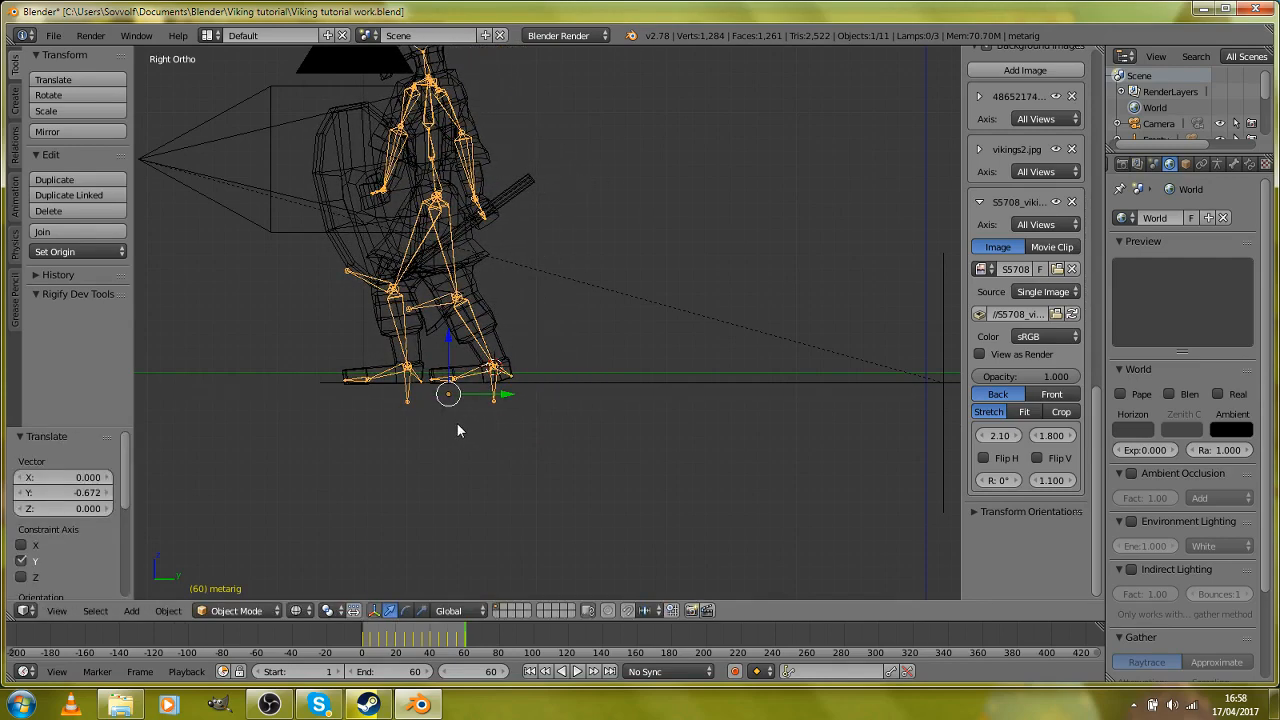
key("i")
left_click(457, 423)
Step: Show the viking in solid shading and play back the 60-frame walk from the side and from other angles
key("z")
mouse_move(544, 414)
middle_mouse_down()
mouse_move(634, 457)
mouse_move(711, 462)
mouse_move(480, 598)
middle_mouse_up()
scroll(588, 509, "up", 4)
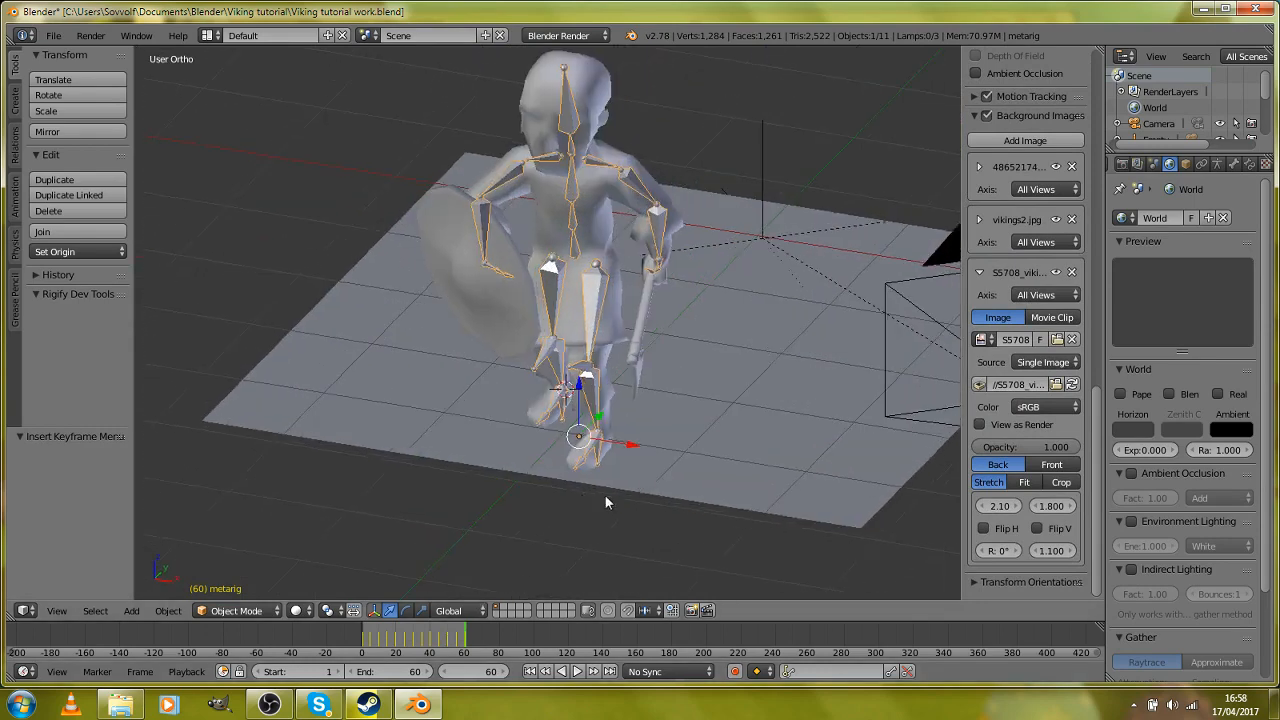
middle_click_drag(606, 503, 534, 471)
scroll(533, 471, "up", 3)
key("KP_3")
scroll(534, 470, "down", 5)
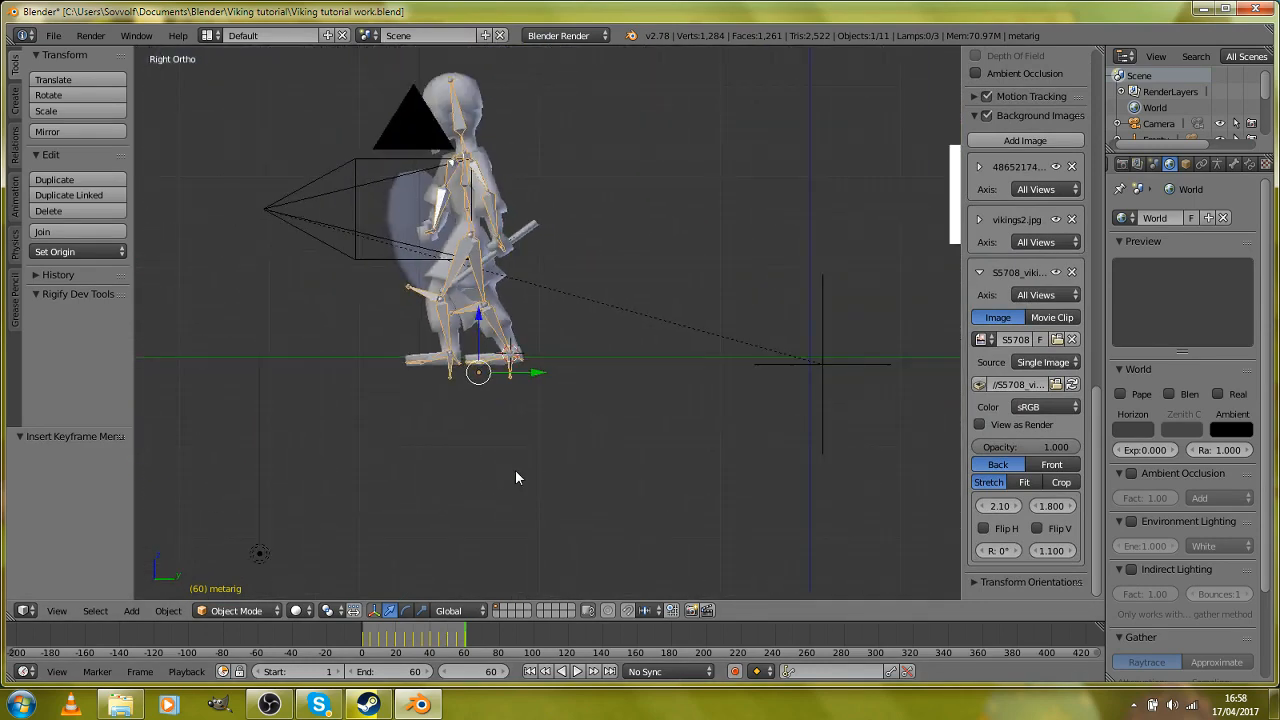
key("alt+a")
left_click(510, 353)
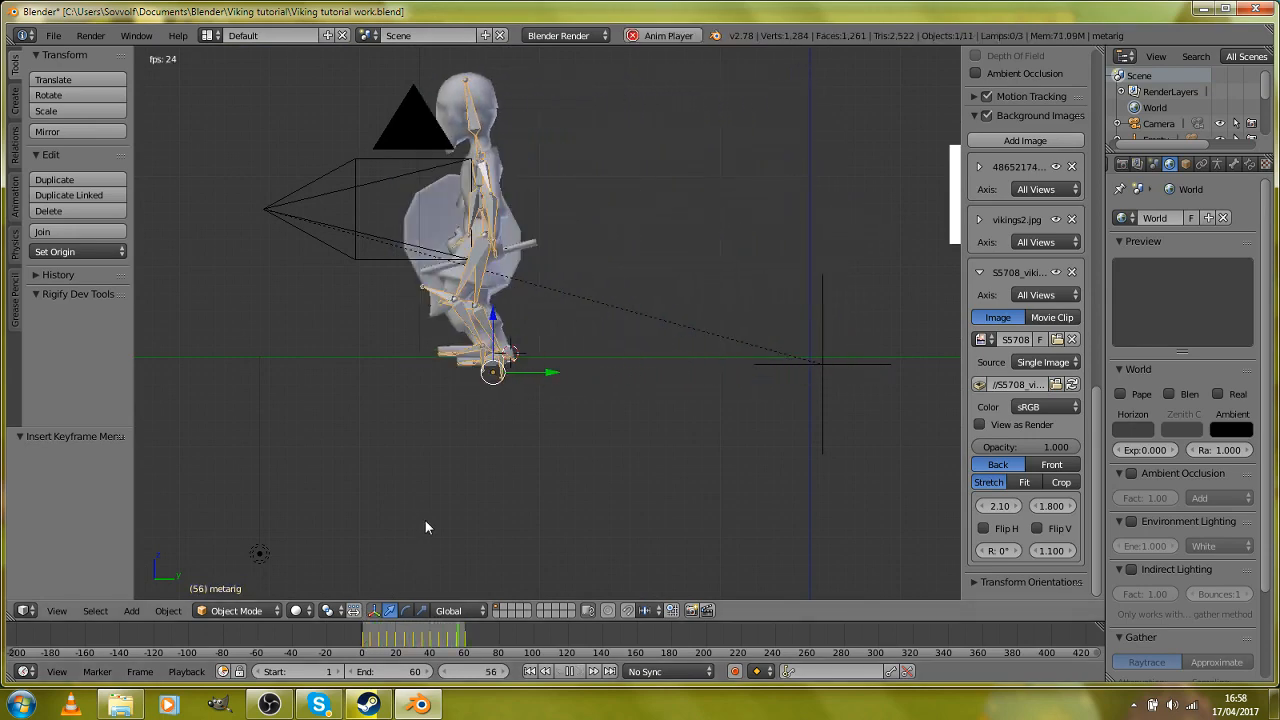
middle_click_drag(443, 474, 655, 483)
key("alt+a")
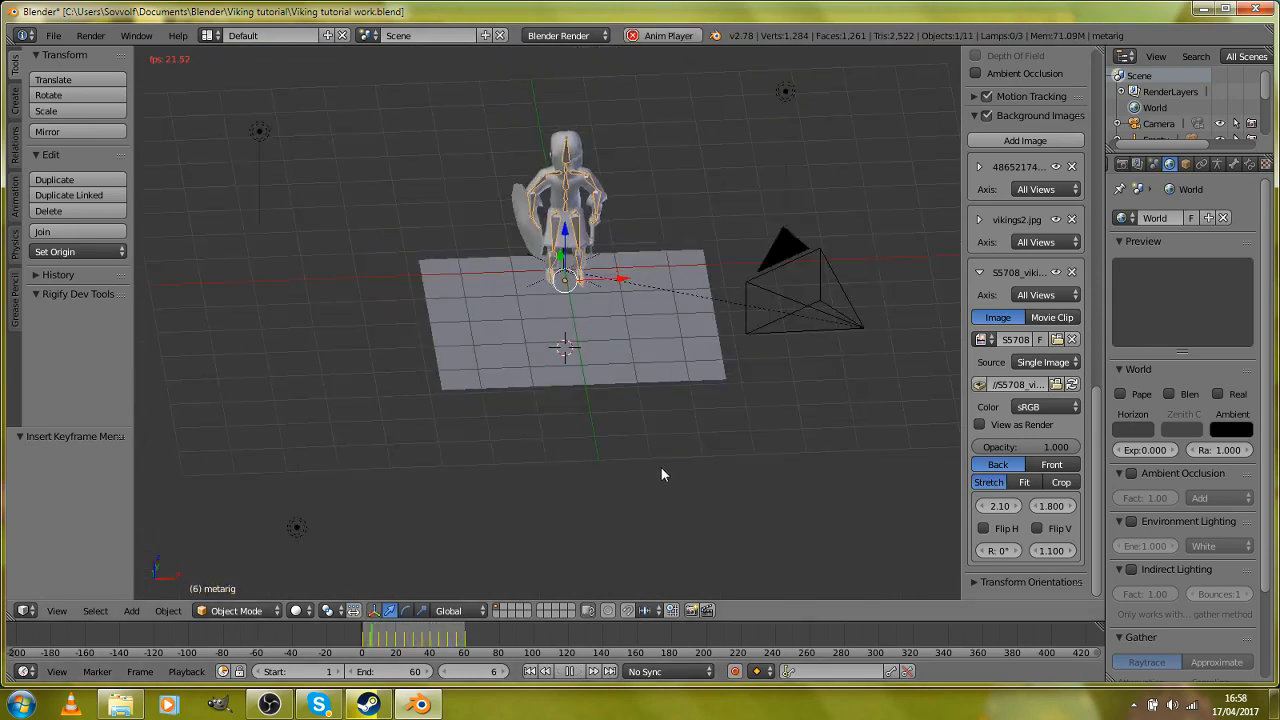
middle_click_drag(748, 471, 524, 451)
scroll(725, 419, "up", 3)
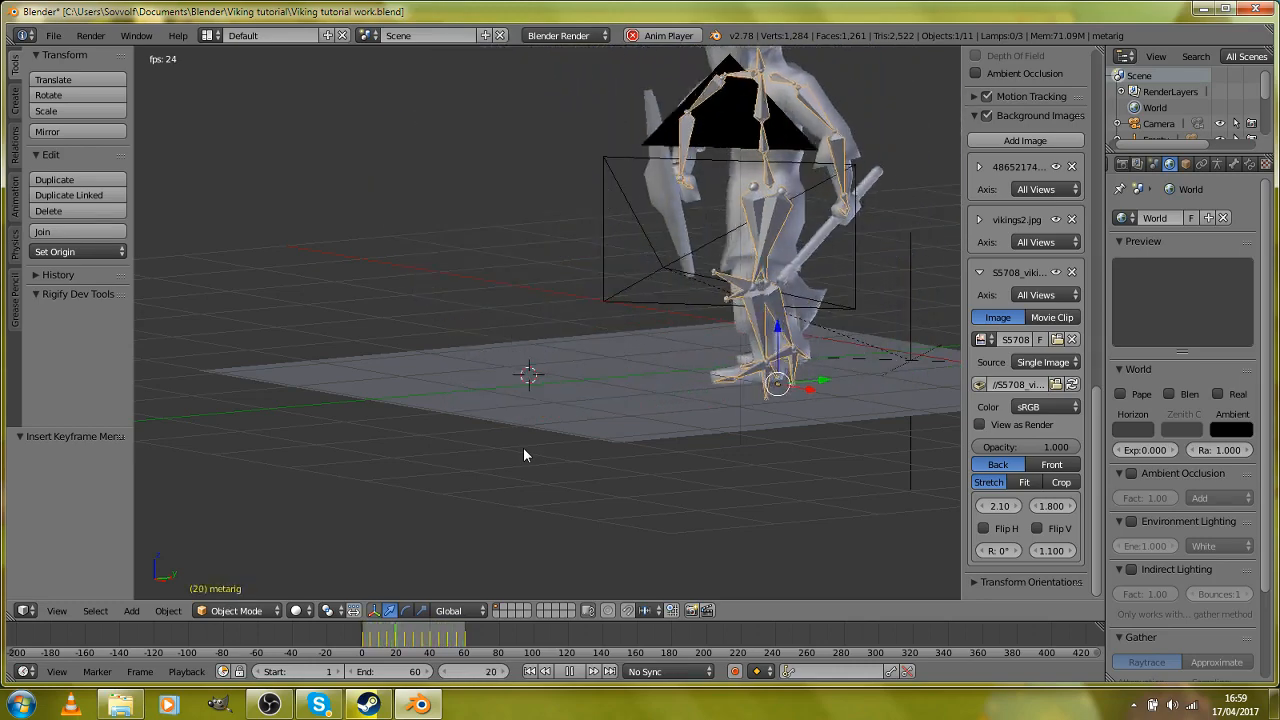
key("Escape")
Step: Play the walk again and examine the viking's movement close up from the front and from behind
middle_click_drag(528, 386, 725, 370)
scroll(690, 390, "up", 1)
scroll(595, 366, "up", 1)
scroll(595, 372, "down", 2)
scroll(594, 365, "down", 2)
middle_click_drag(655, 330, 655, 410, "shift")
scroll(655, 410, "up", 3)
key("alt+a")
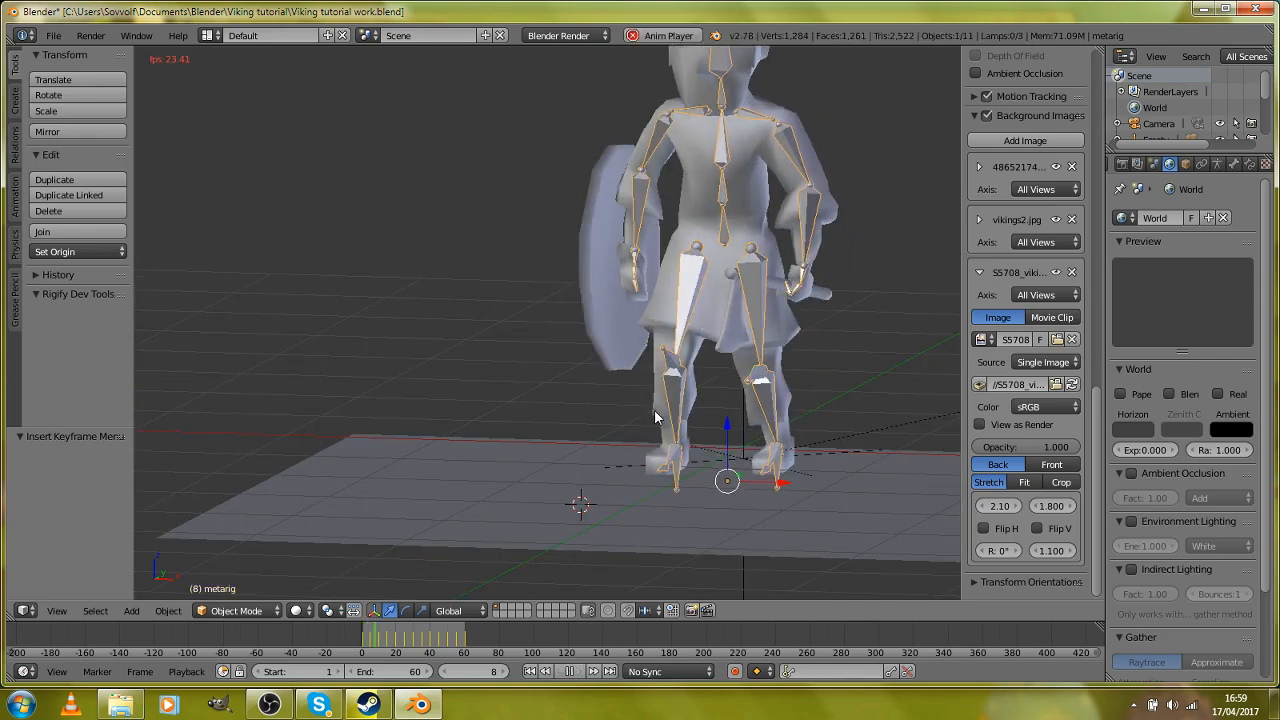
middle_click_drag(721, 412, 385, 415)
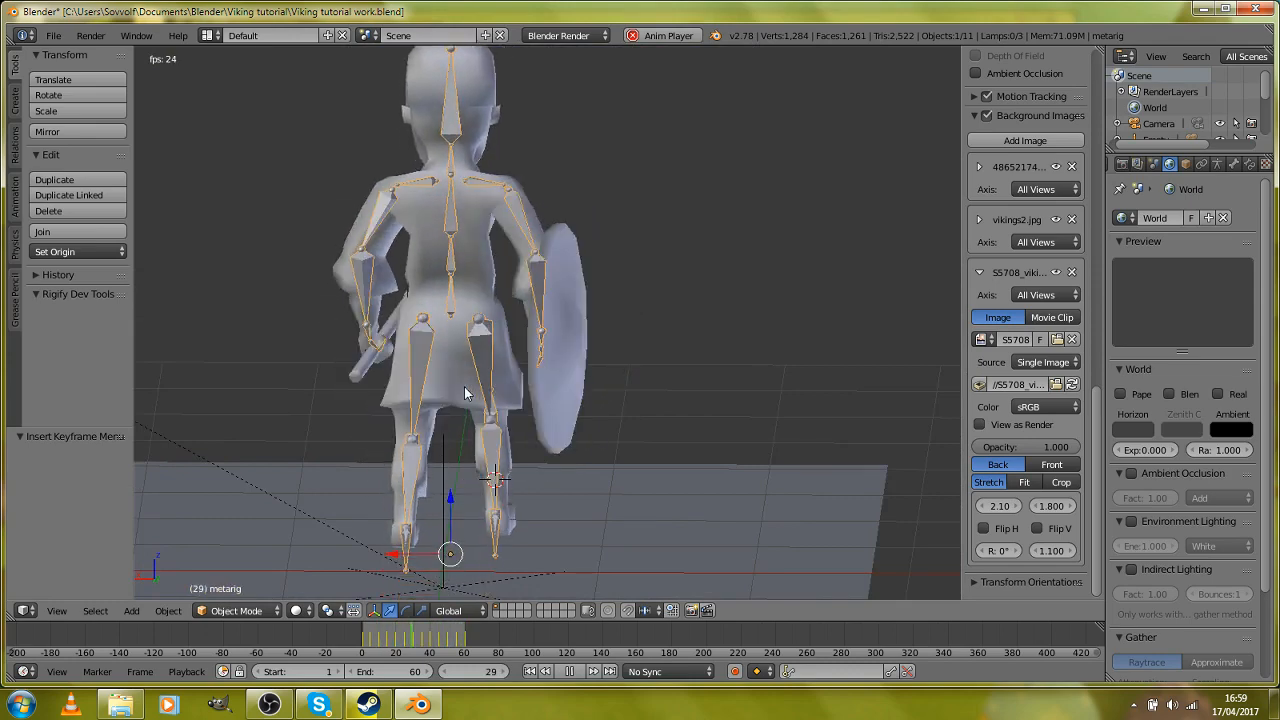
key("Escape")
Step: Examine the whole scene at frame 1, including the viking's placement relative to the floor plane, camera and lamps
scroll(464, 388, "down", 4)
middle_click_drag(464, 388, 509, 426)
scroll(569, 416, "up", 2)
scroll(569, 416, "down", 4)
scroll(569, 416, "up", 1)
scroll(509, 428, "up", 3)
scroll(509, 429, "down", 3)
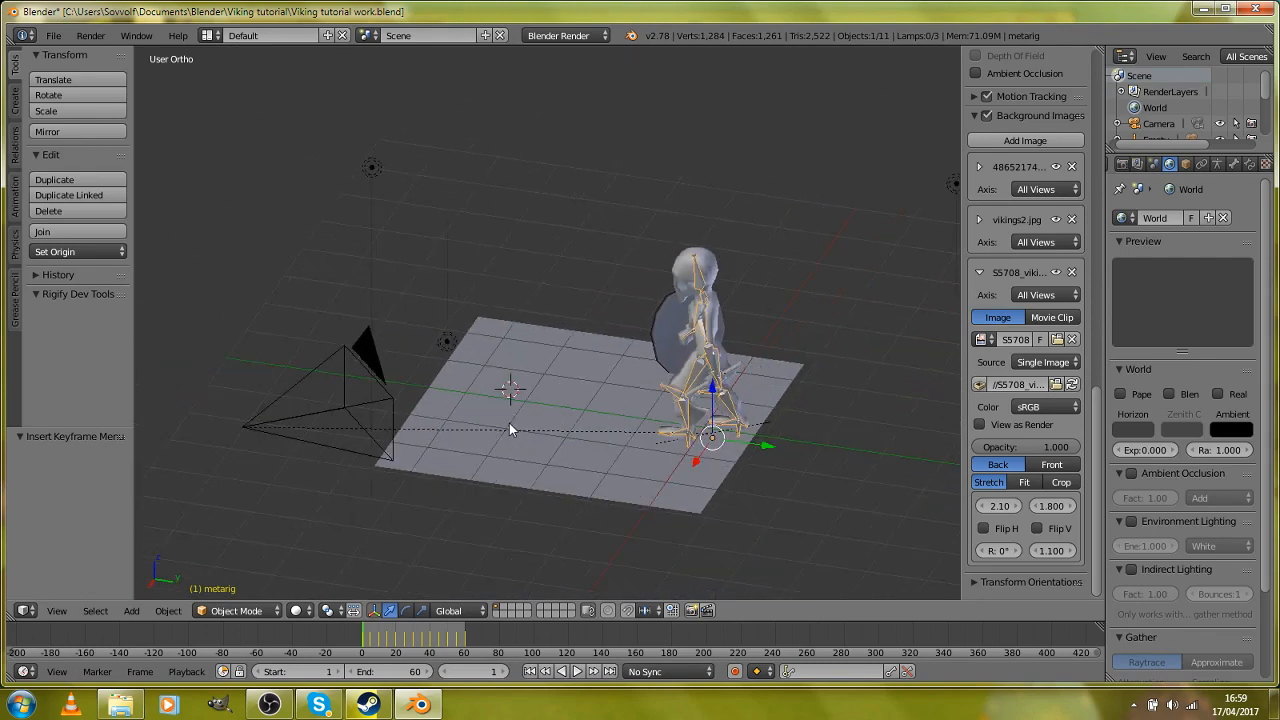
scroll(509, 429, "up", 2)
mouse_move(509, 428)
middle_mouse_down()
mouse_move(588, 398)
mouse_move(722, 414)
mouse_move(486, 422)
mouse_move(449, 437)
mouse_move(534, 432)
middle_mouse_up()
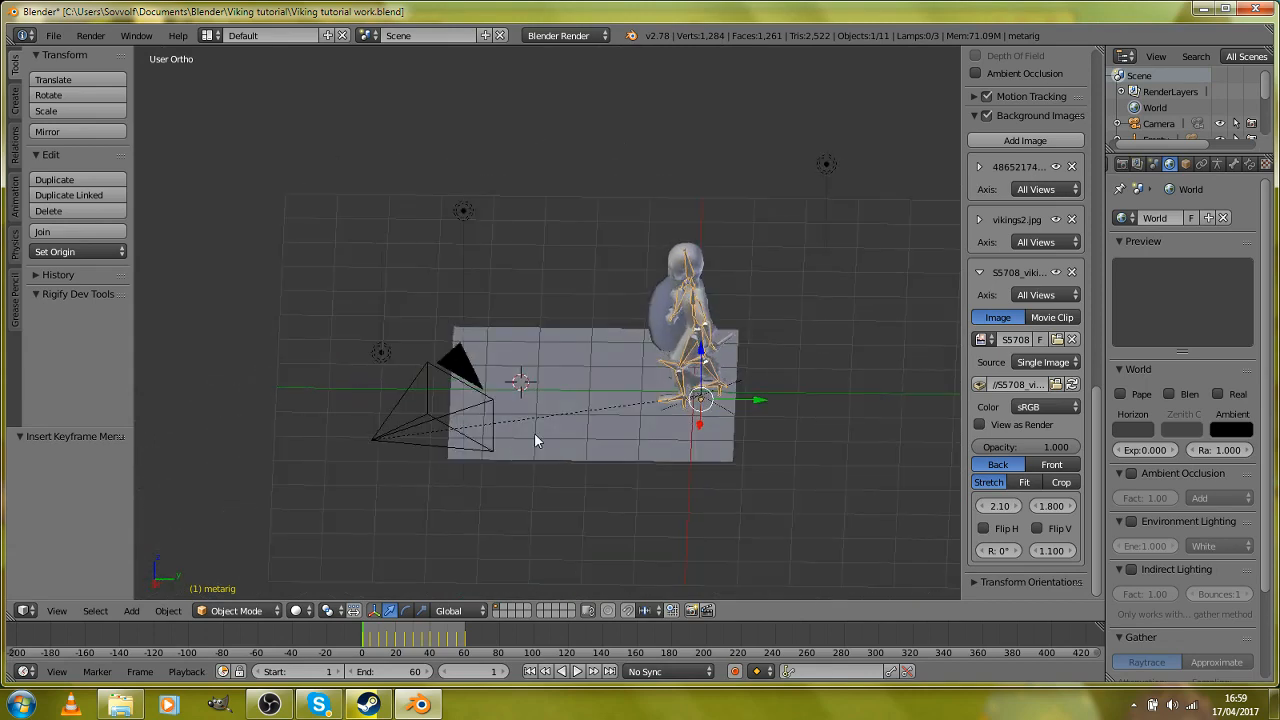
left_click(55, 38)
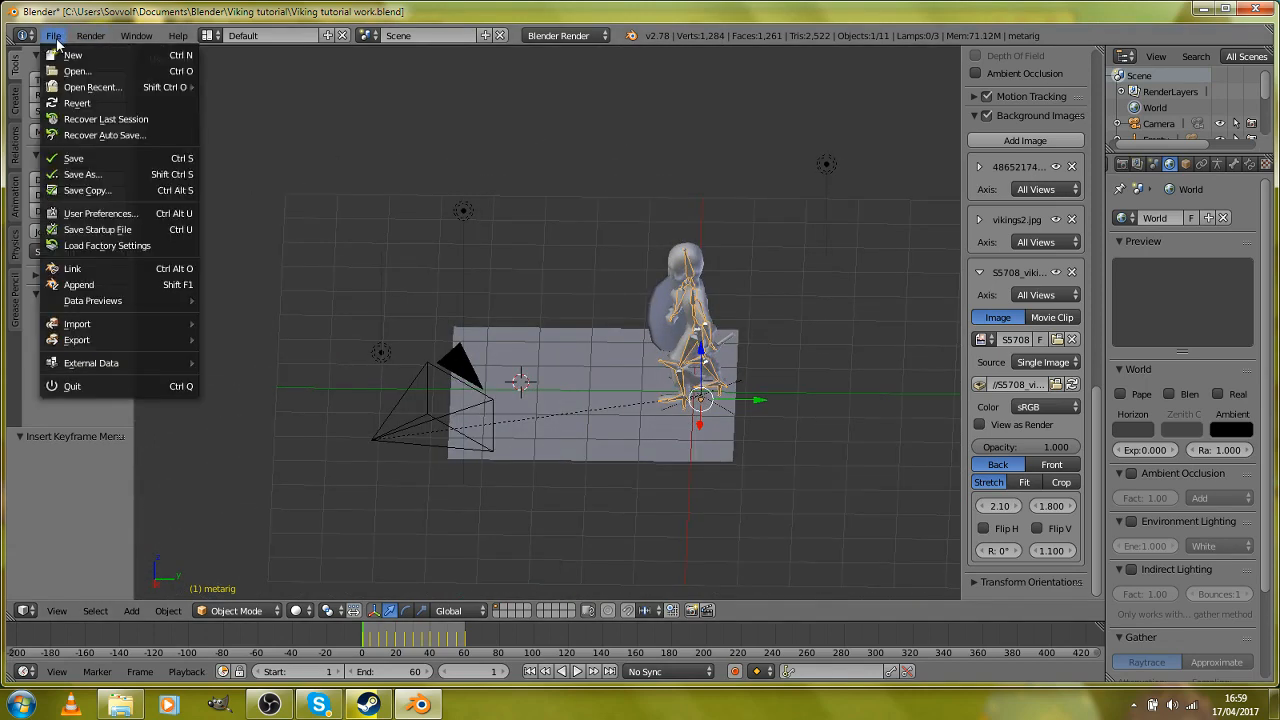
left_click(55, 38)
left_click(55, 38)
left_click(53, 36)
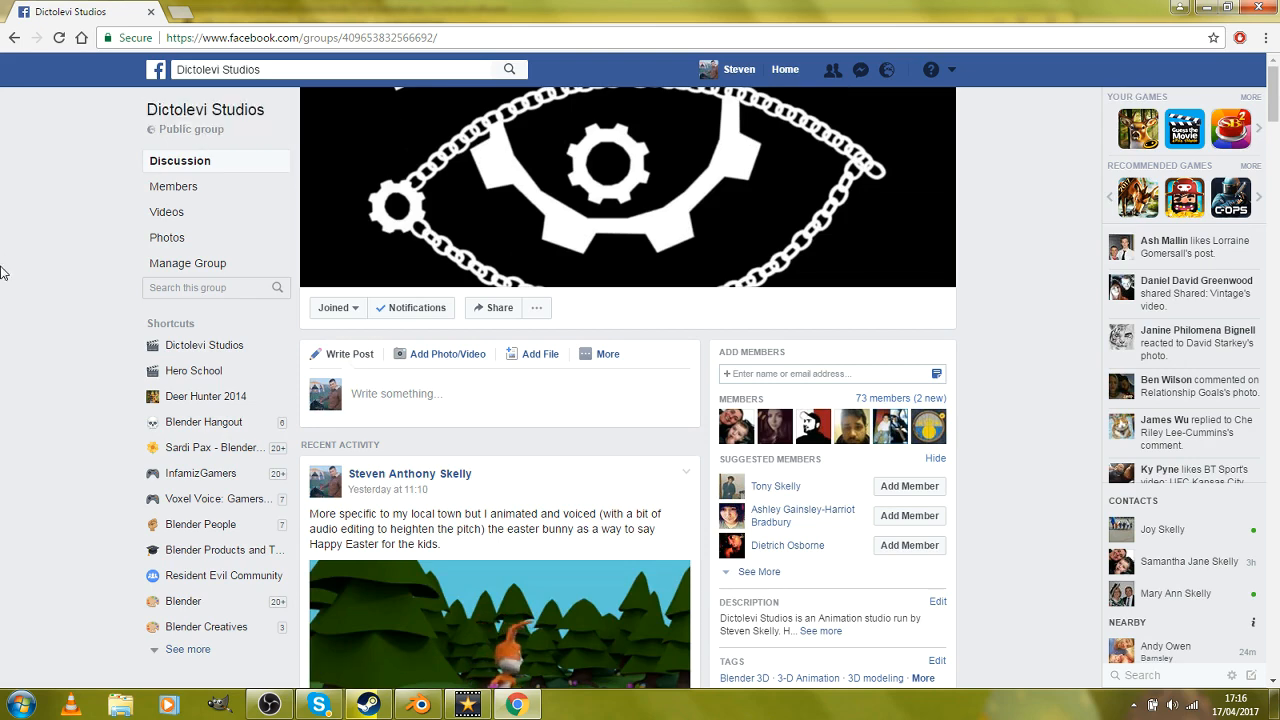
Step: In Chrome, replay the Easter bunny animation from its start in the Dictolevi Studios Facebook group with the sound muted
scroll(2, 272, "down", 1)
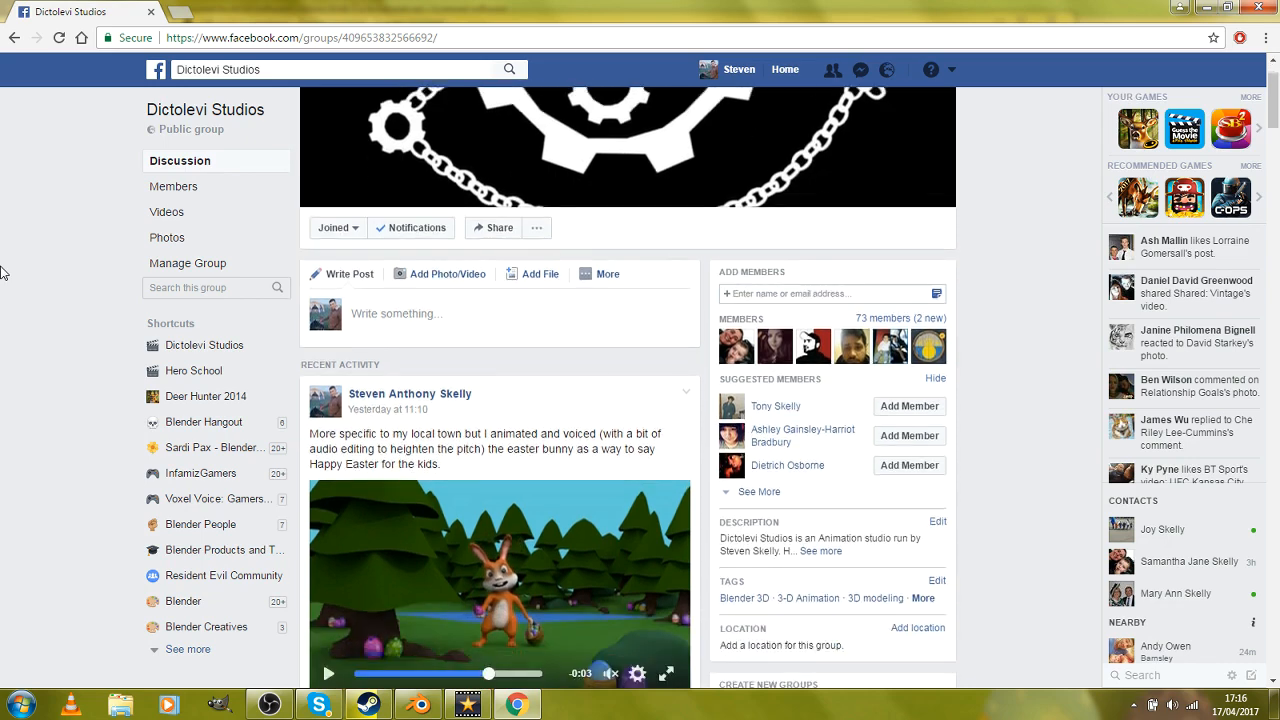
scroll(1, 267, "up", 1)
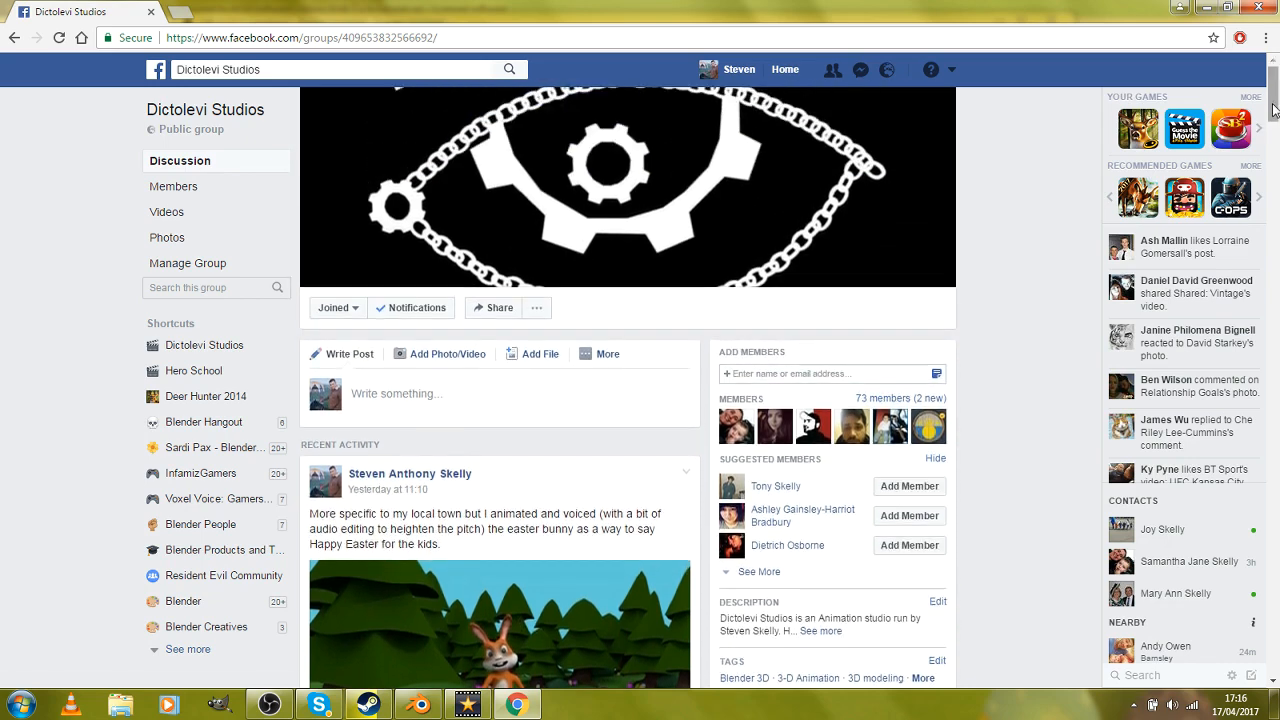
left_click_drag(1274, 106, 1276, 125)
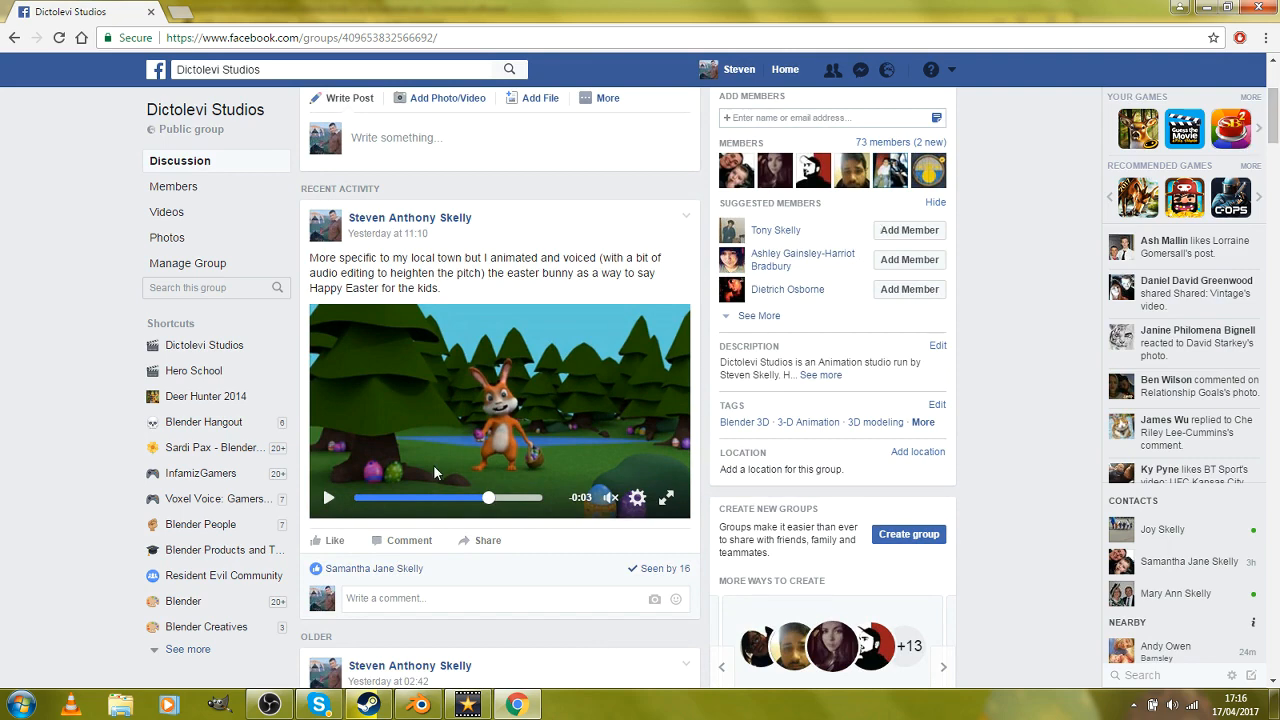
left_click_drag(494, 496, 351, 508)
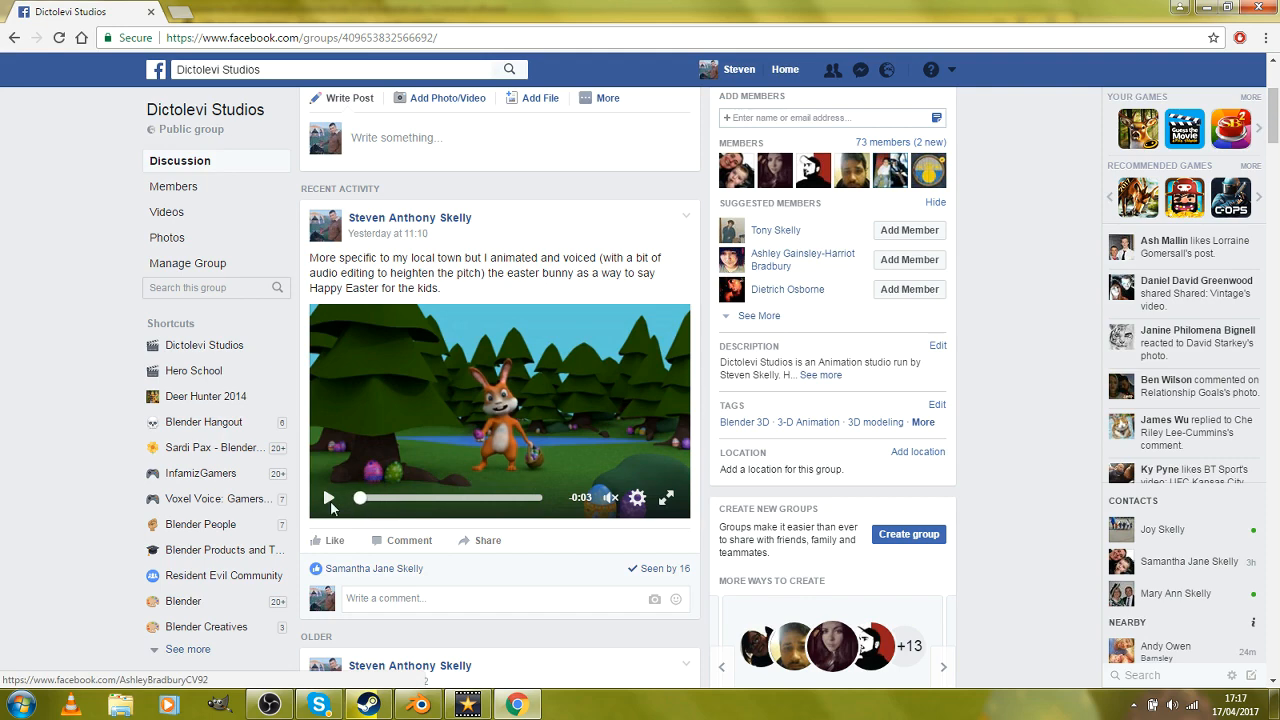
left_click(330, 500)
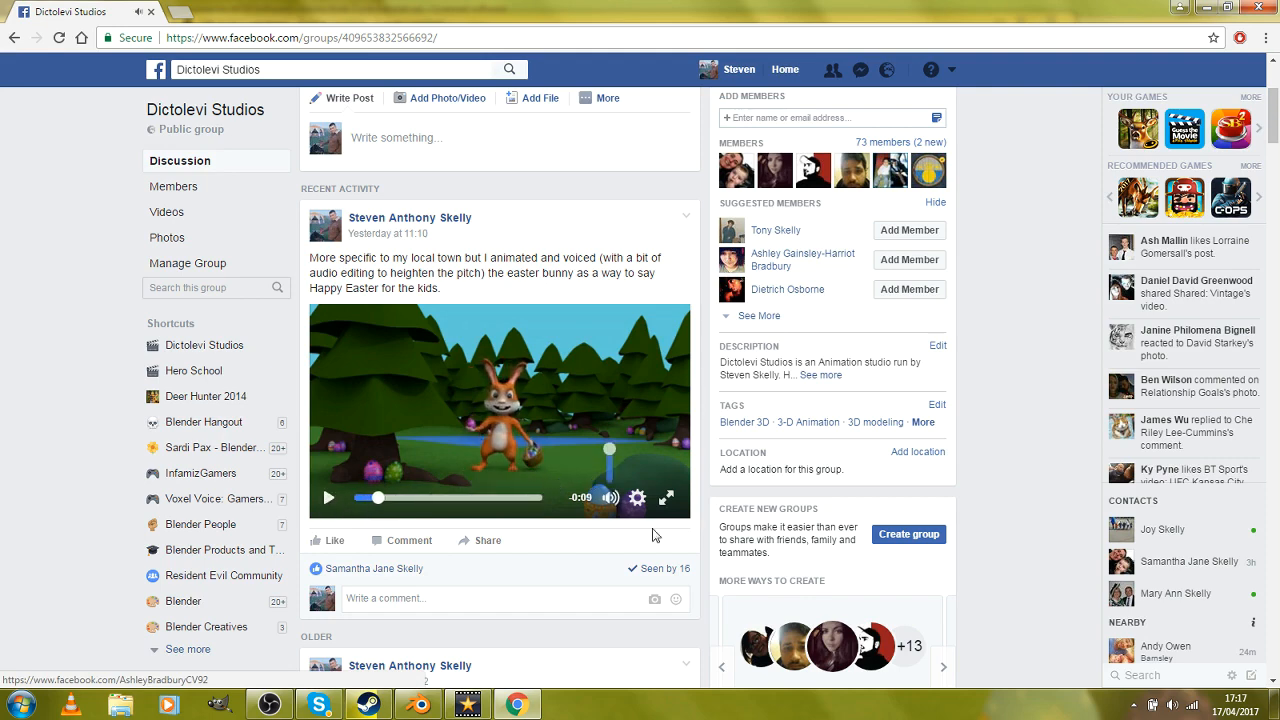
left_click(614, 498)
left_click(331, 498)
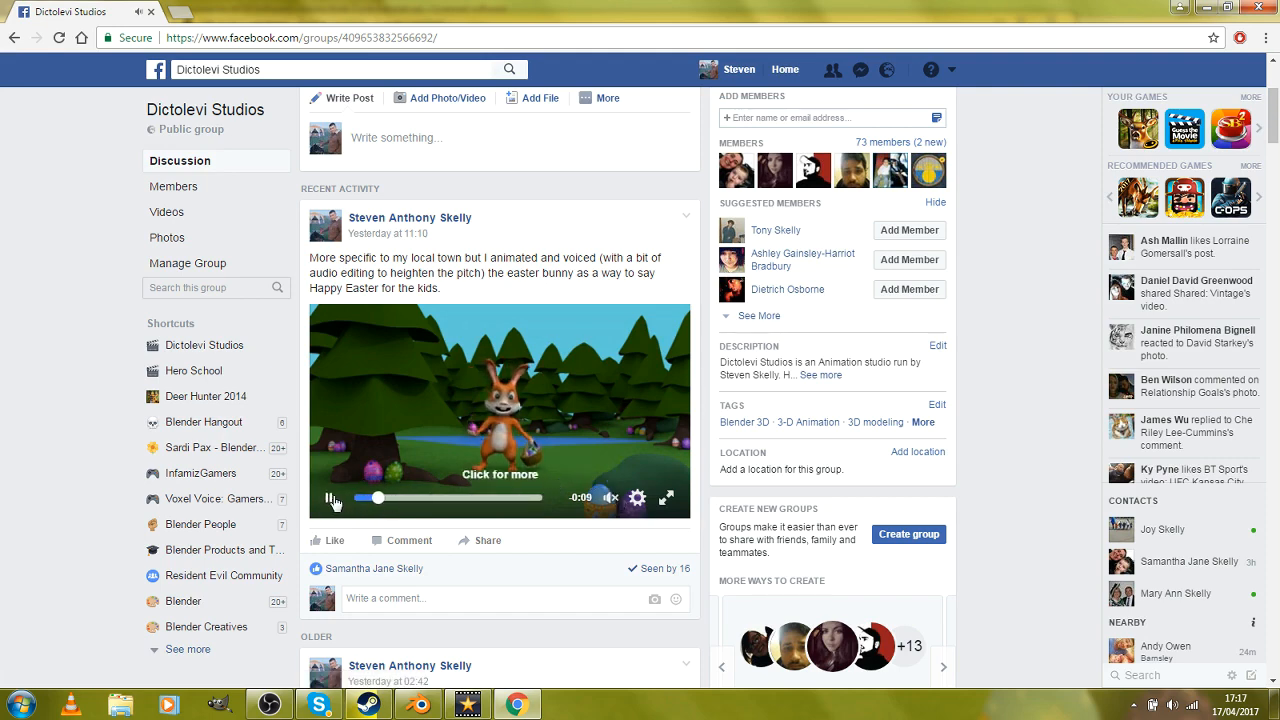
Step: Browse the older animation and modelling posts in the Dictolevi Studios group's discussion
scroll(717, 510, "down", 6)
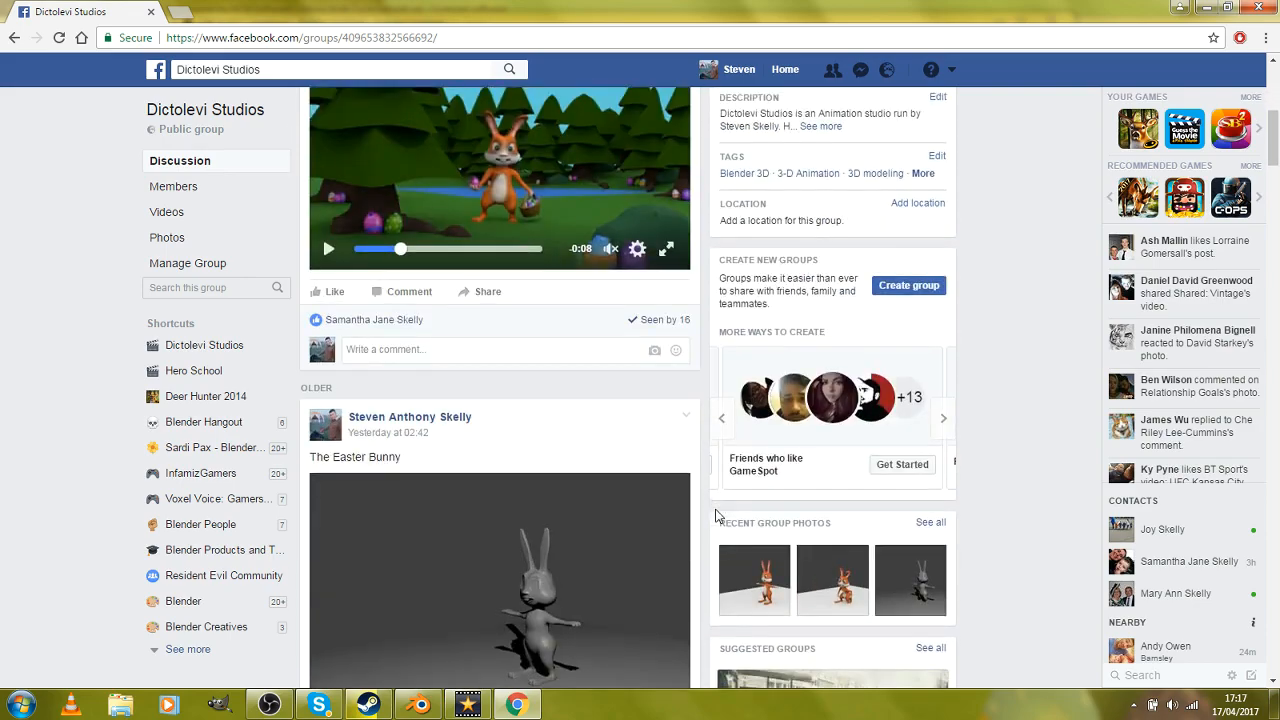
scroll(717, 515, "down", 15)
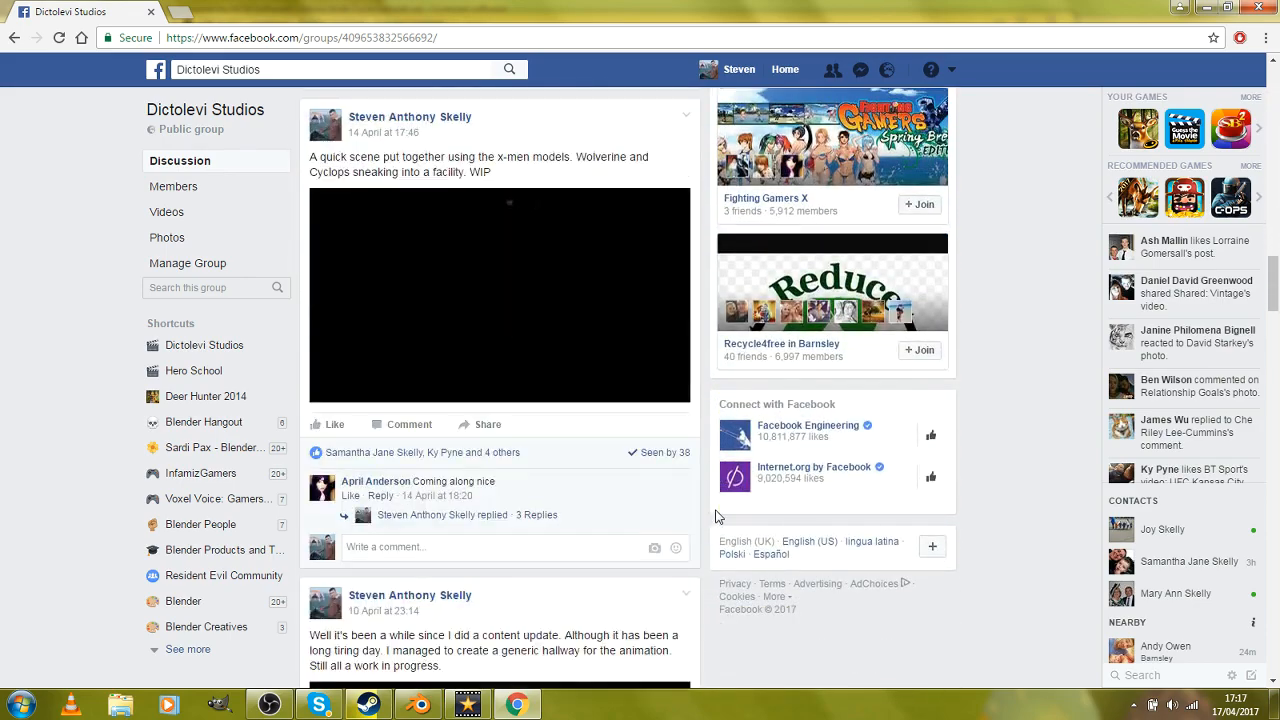
scroll(715, 516, "down", 18)
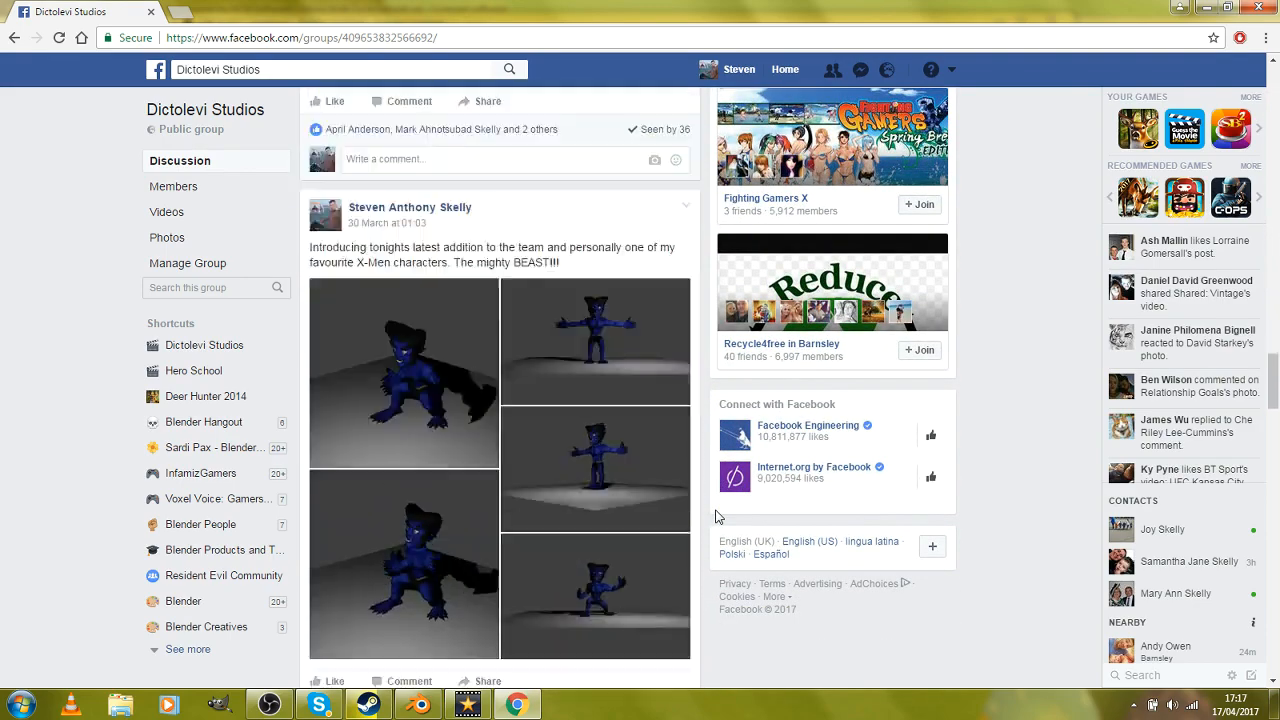
scroll(717, 515, "down", 11)
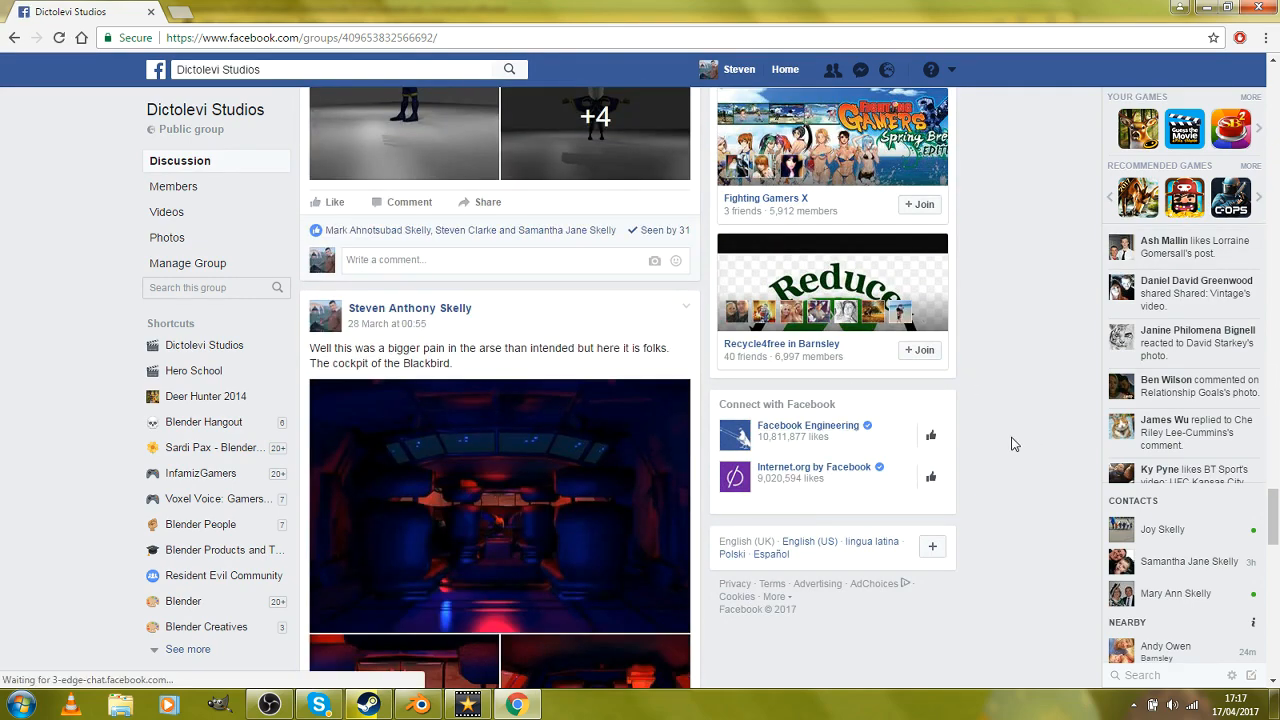
scroll(1020, 444, "down", 8)
scroll(1010, 445, "down", 7)
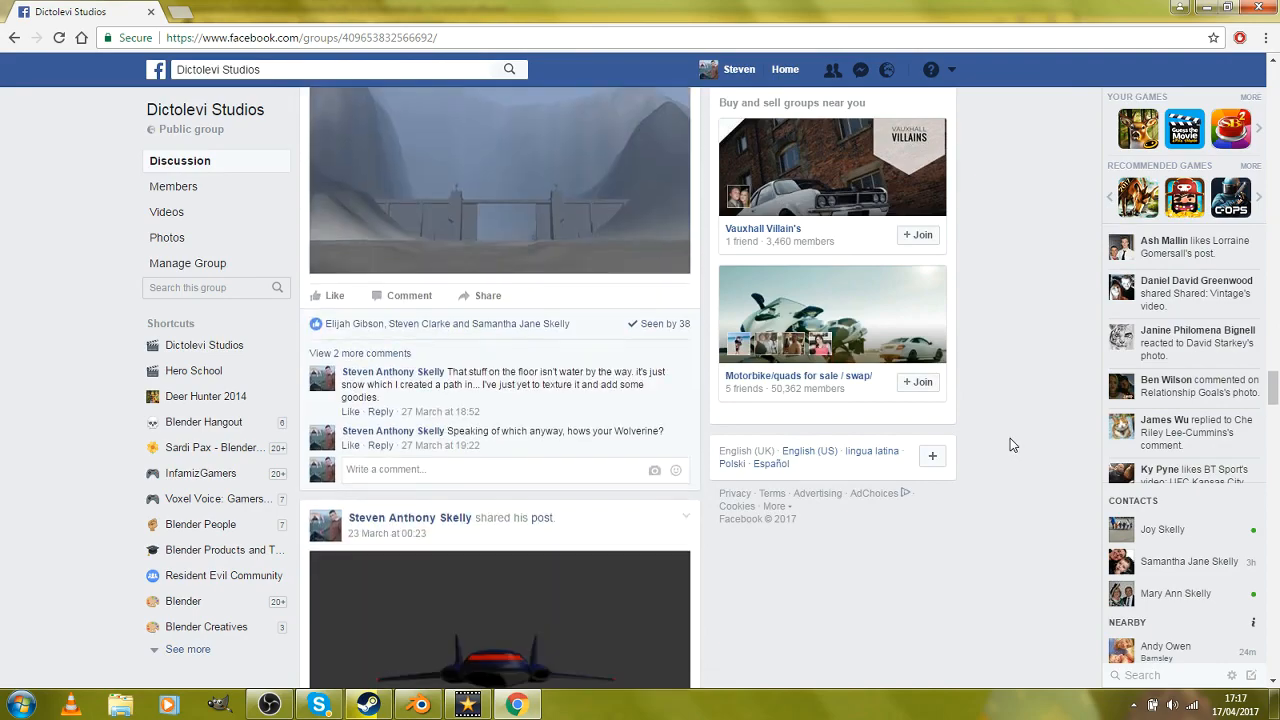